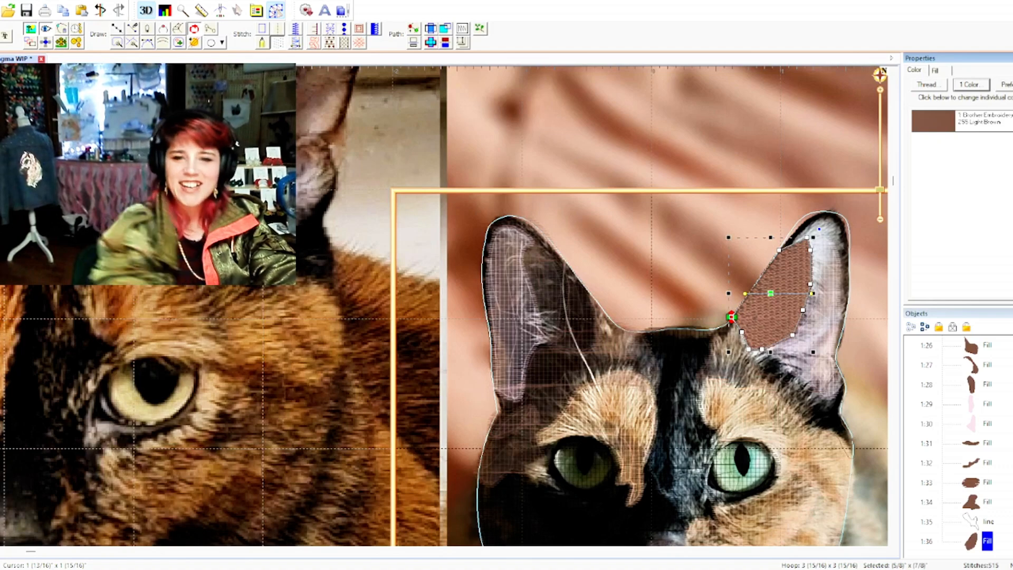
click(448, 265)
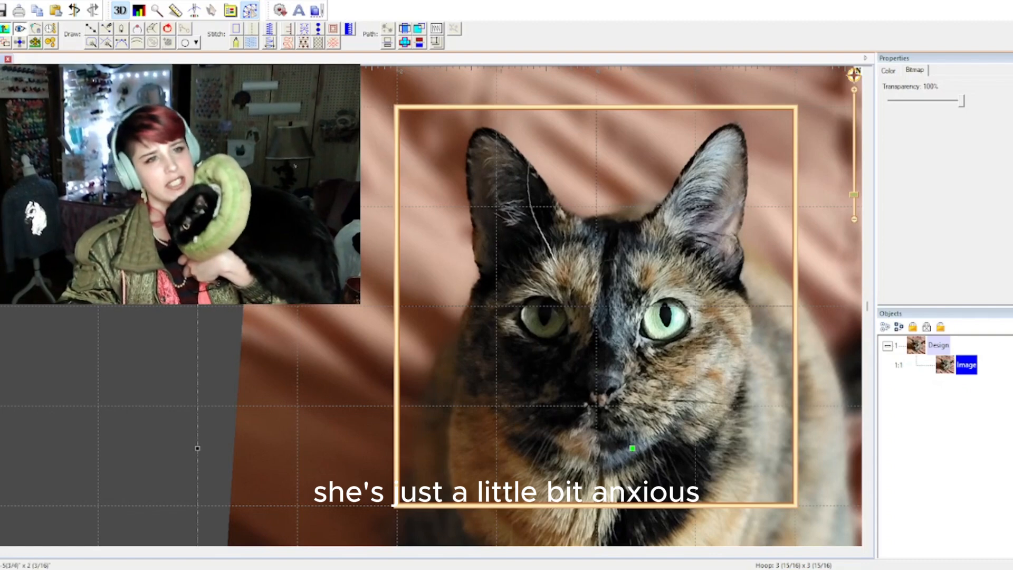
click(23, 89)
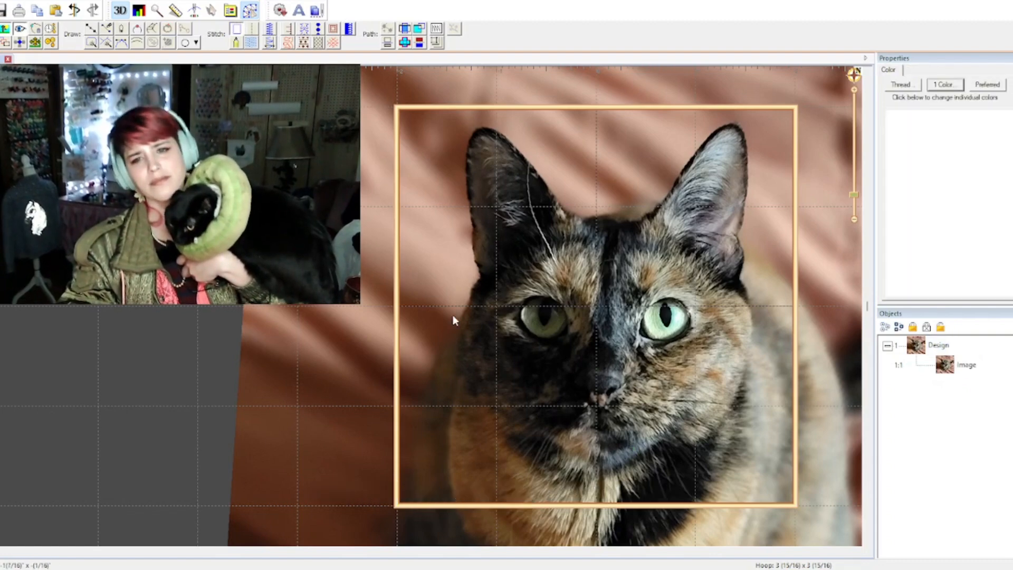
scroll(624, 442, up, 1)
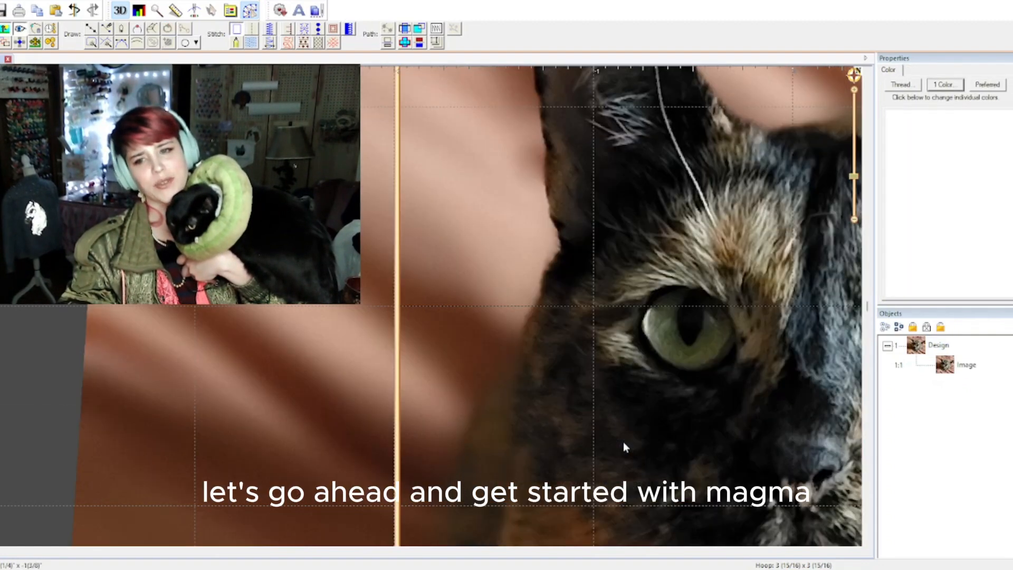
scroll(623, 442, down, 1)
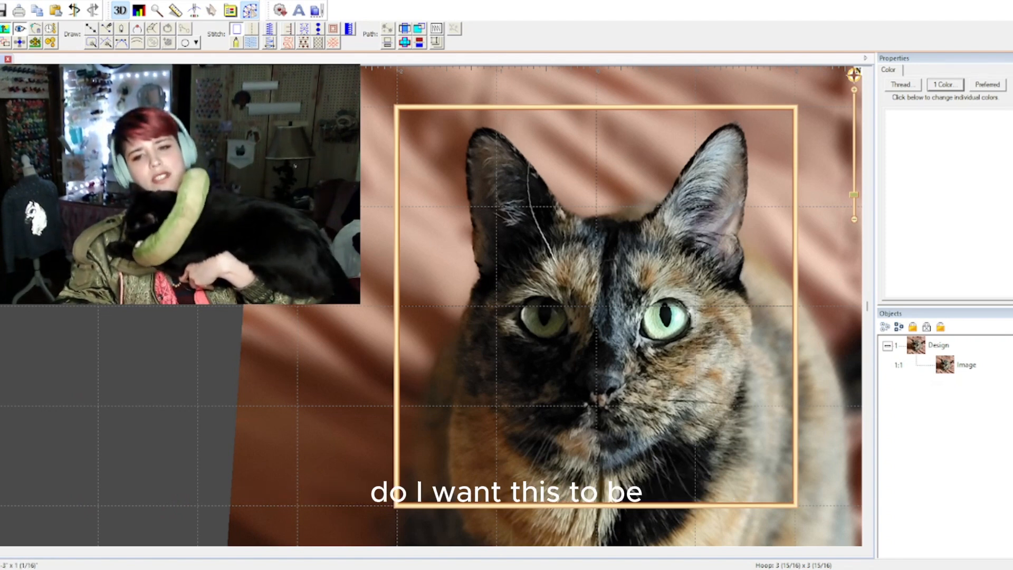
- Trace a rough line along the cat's lower face, from the left ear's outer base around the chin to the right ear's outer base
click(91, 30)
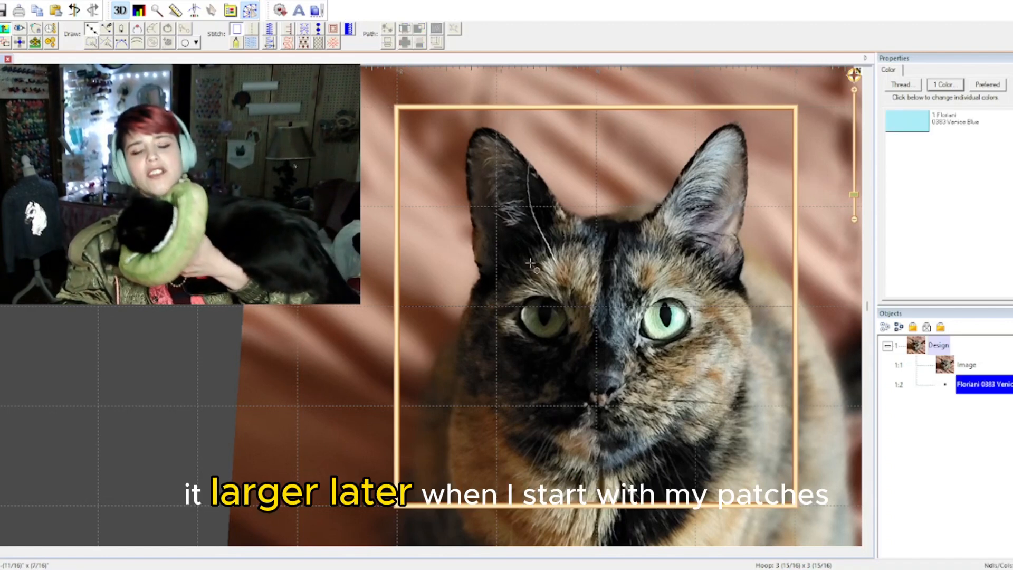
click(479, 278)
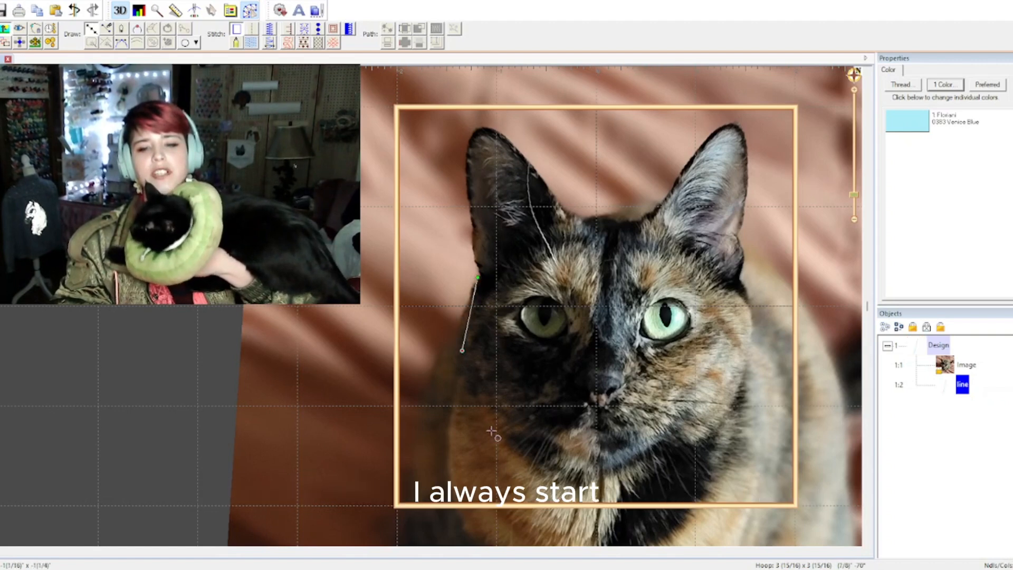
click(510, 454)
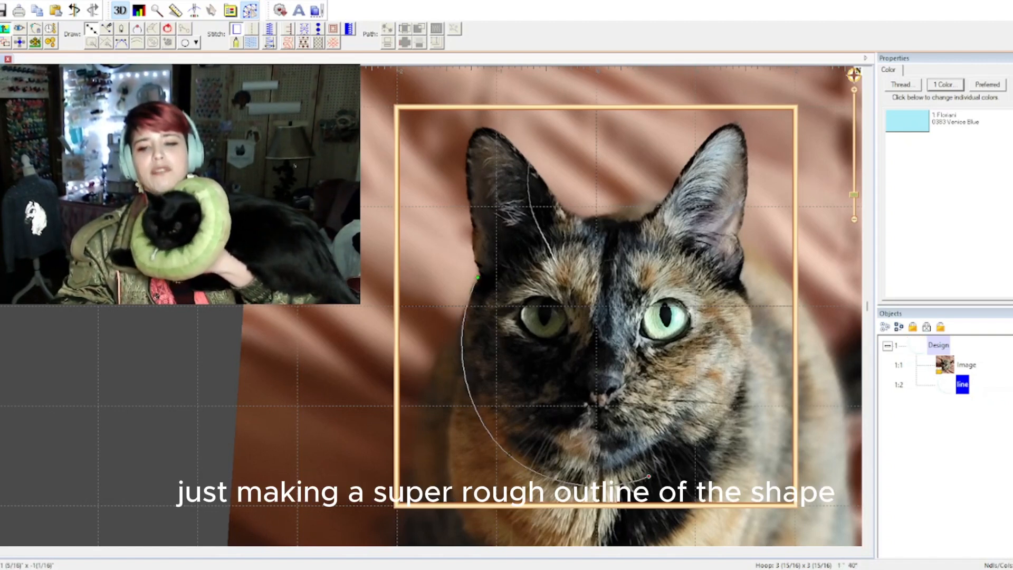
click(729, 411)
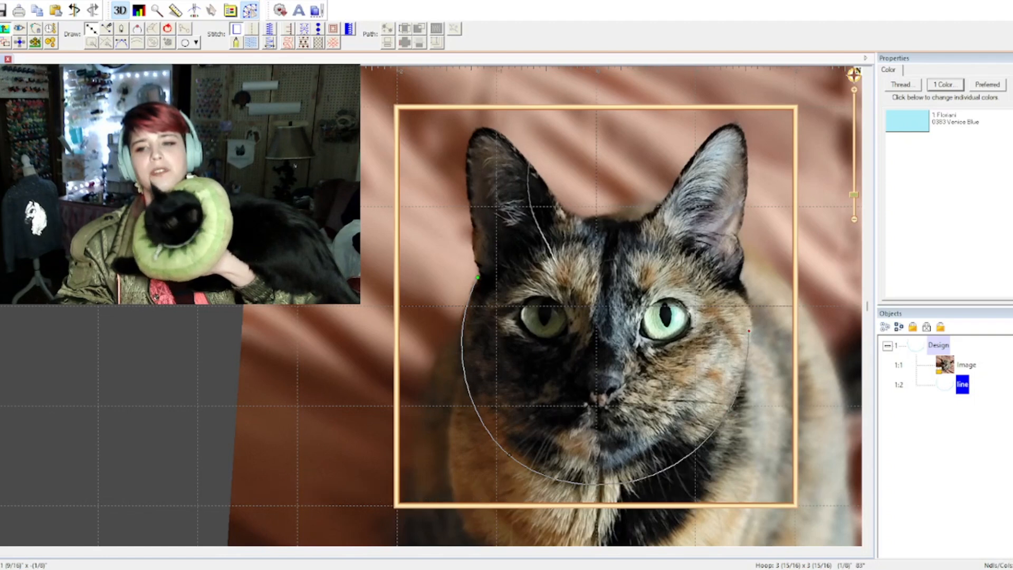
click(750, 332)
click(743, 278)
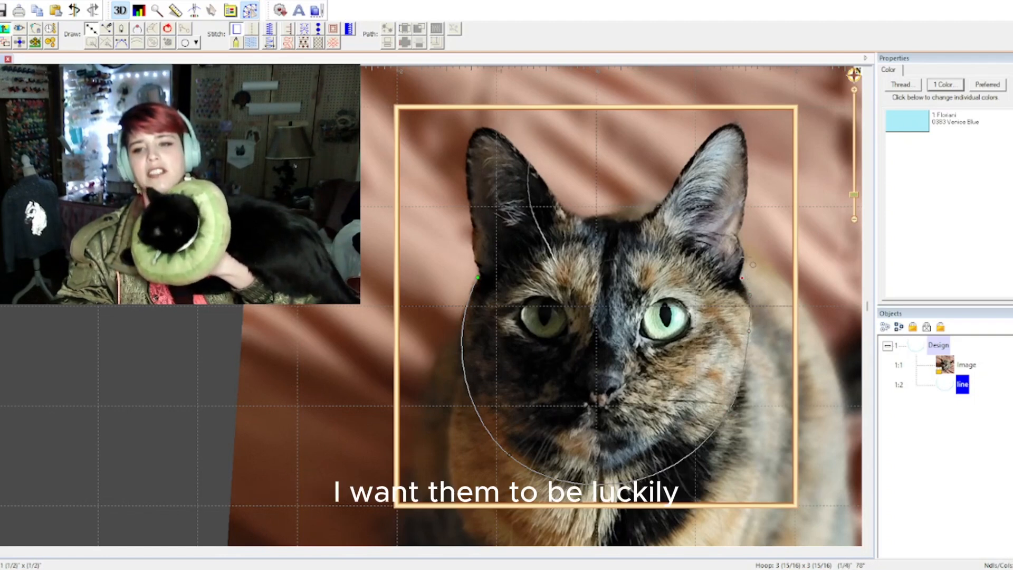
- Continue the outline up around the right ear and across to the middle of the top of the head
click(740, 237)
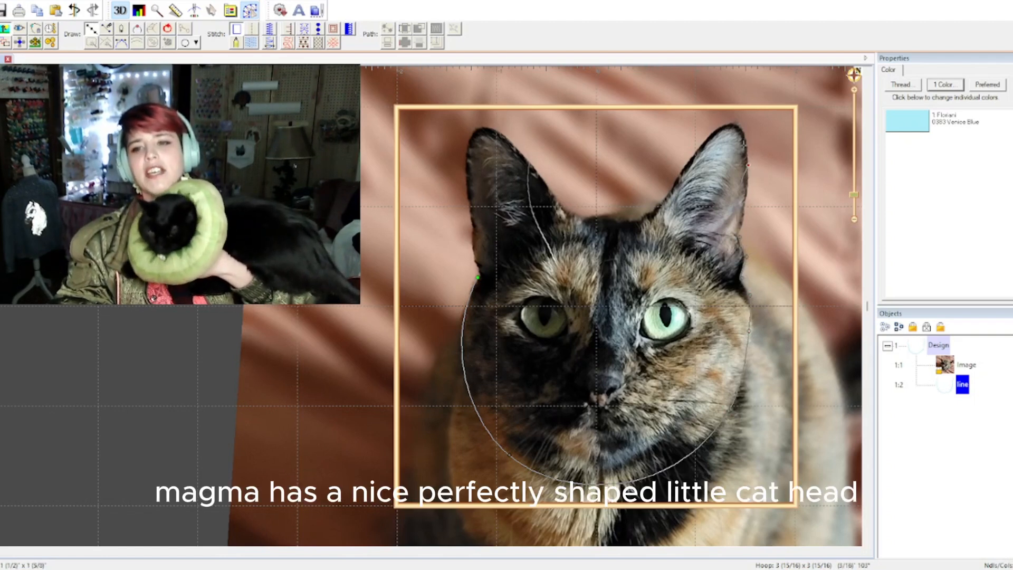
click(738, 121)
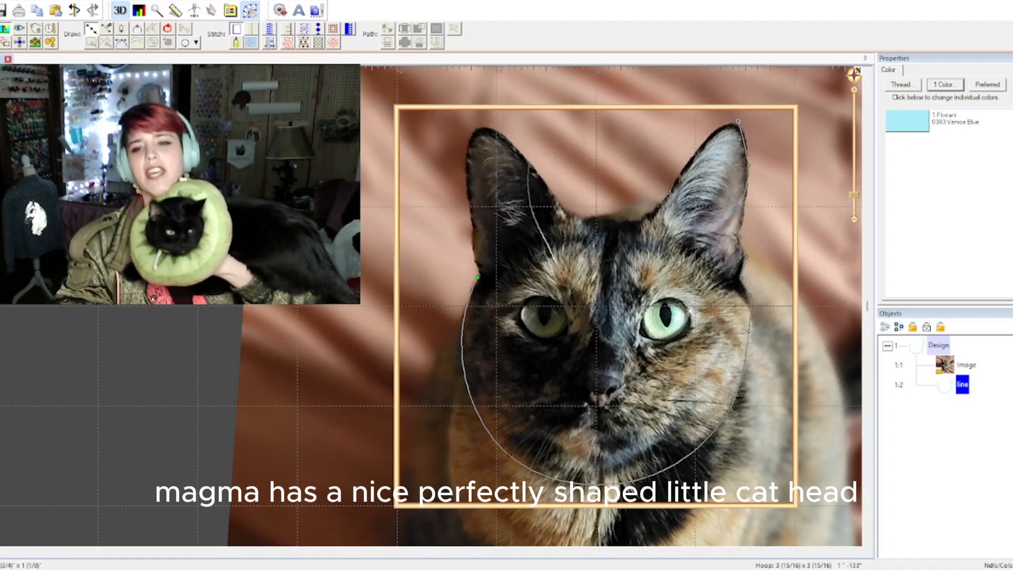
click(657, 211)
click(610, 214)
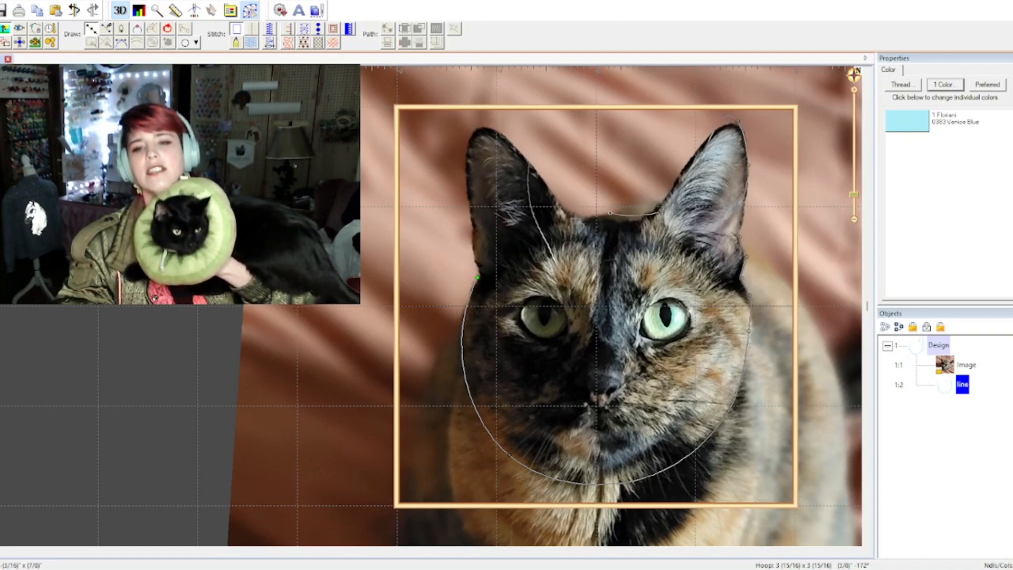
- Trace around the left ear and bring the outline back to its starting point at the ear's outer base
click(548, 190)
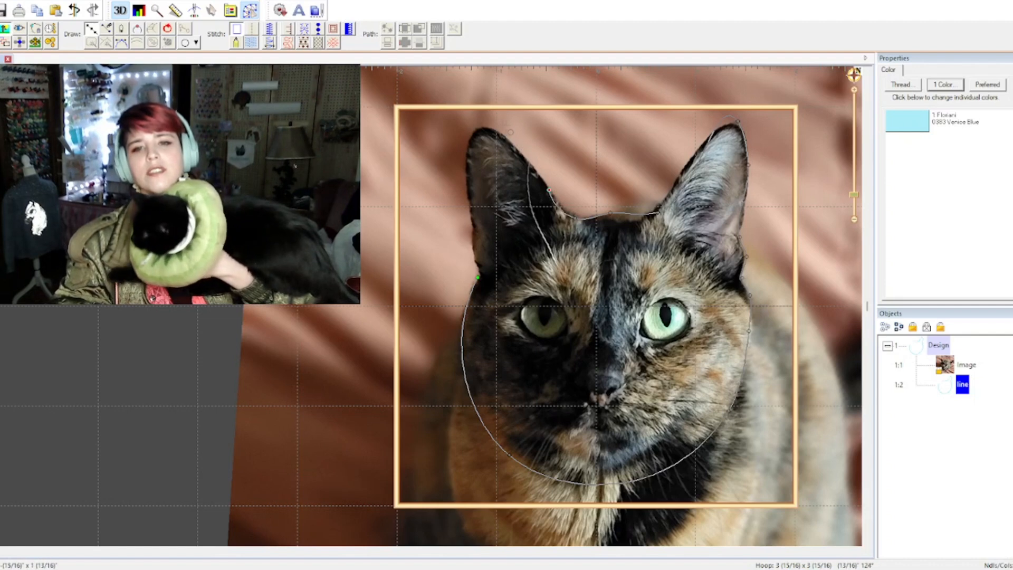
click(494, 126)
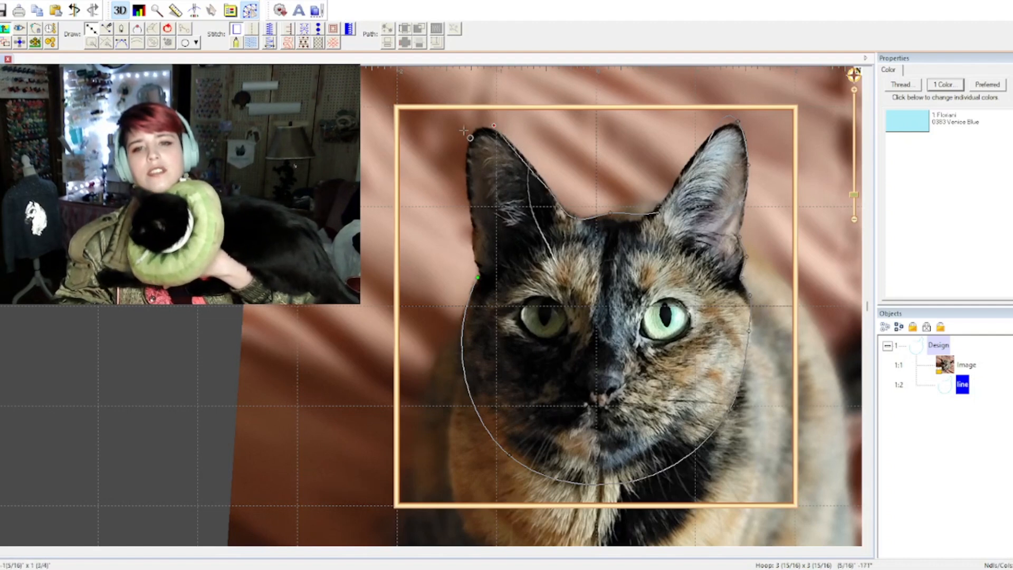
click(472, 222)
click(478, 278)
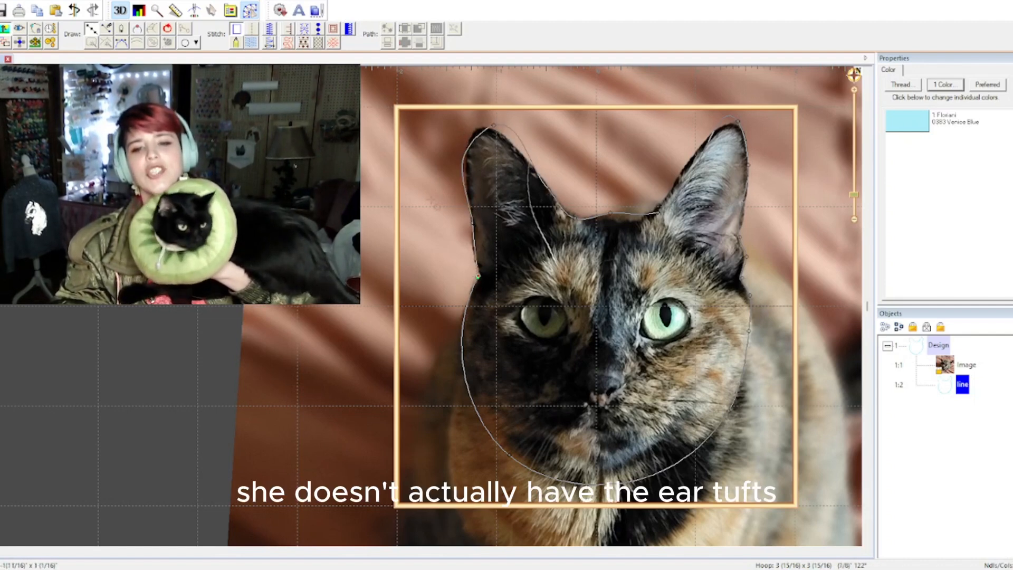
click(167, 29)
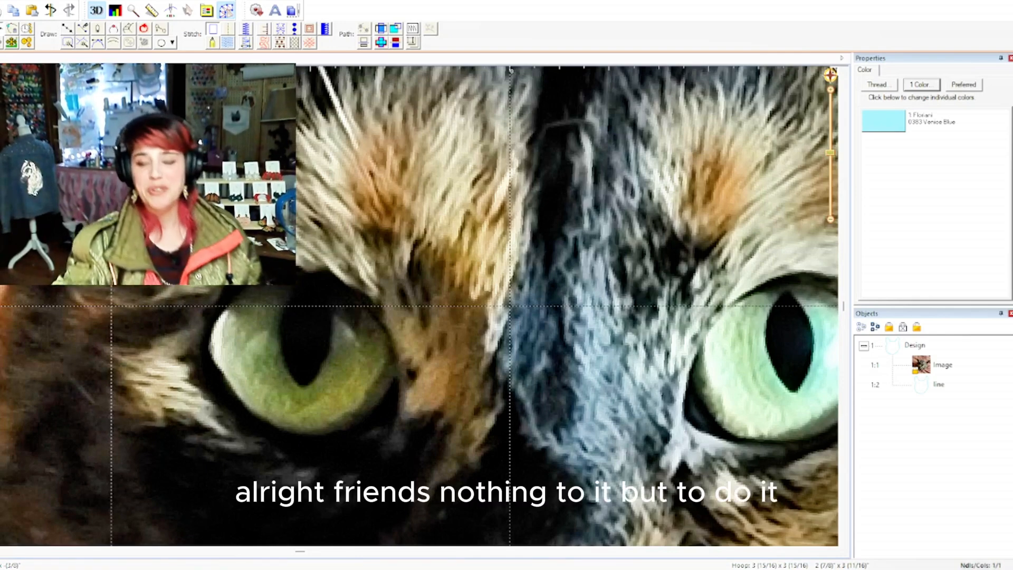
- Adjust the head outline between the ears so it follows the fur into the inner base of the right ear
scroll(378, 307, down, 1)
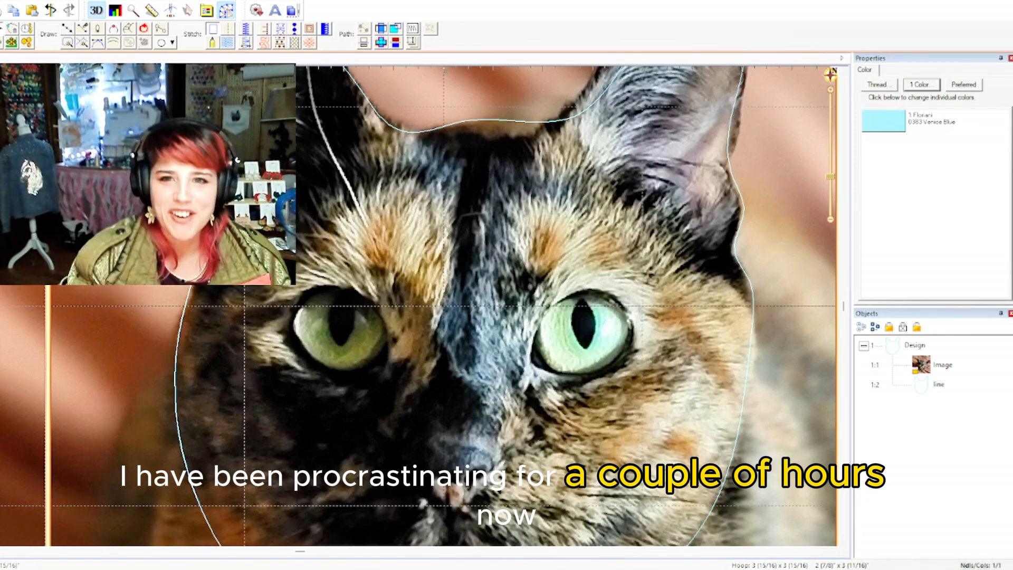
click(404, 126)
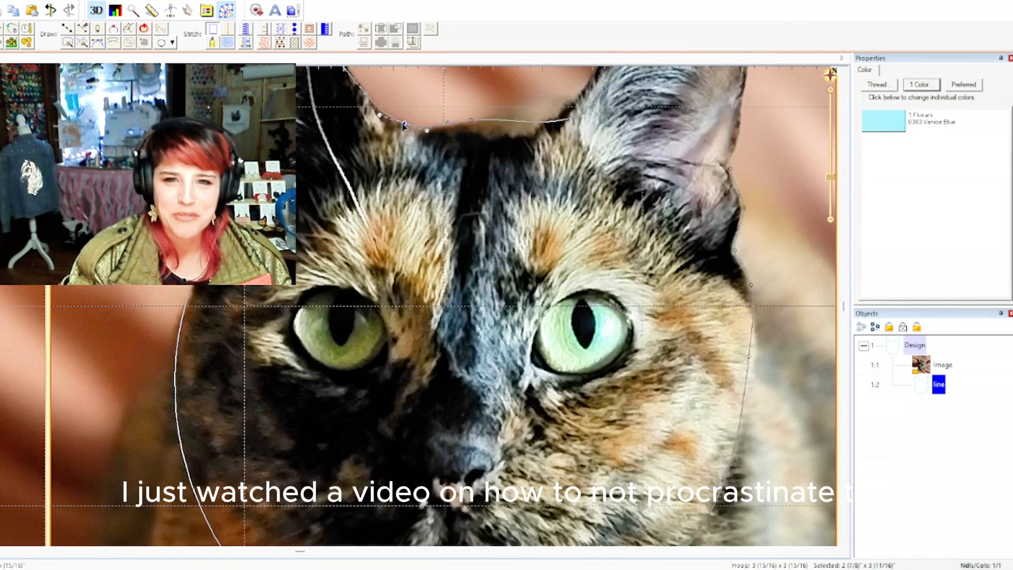
click(471, 123)
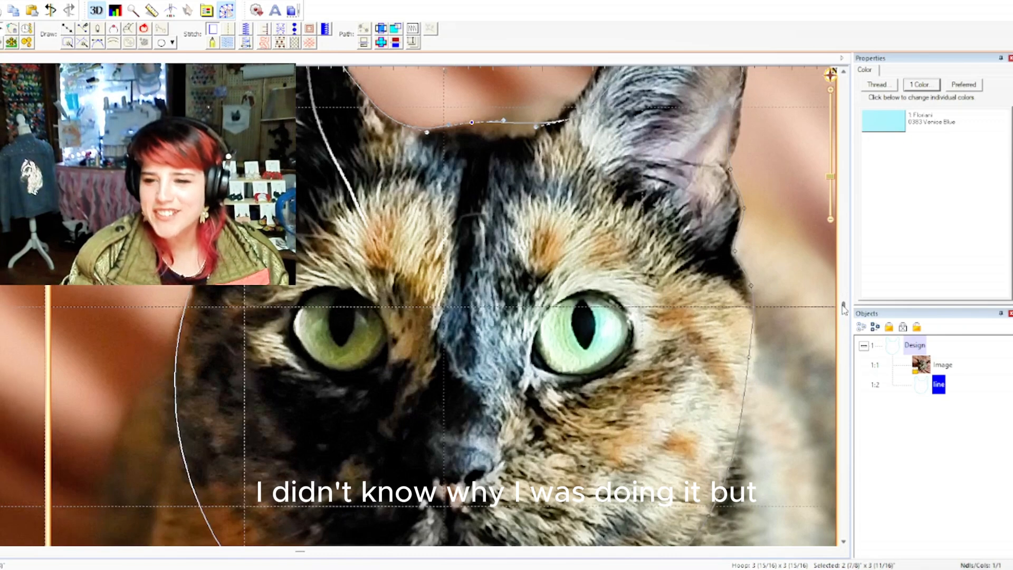
drag(843, 301, 844, 228)
click(594, 242)
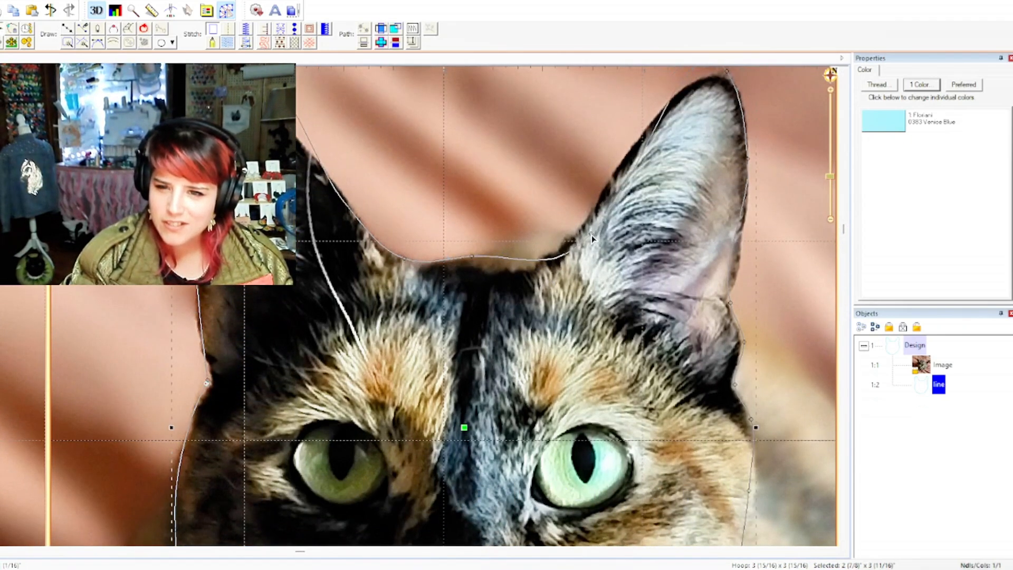
drag(593, 241, 558, 252)
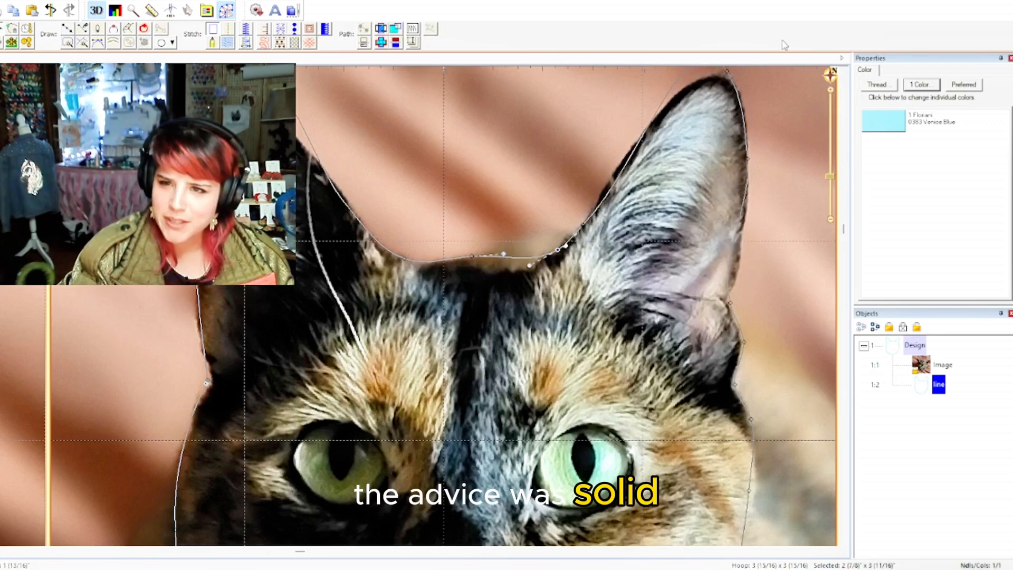
- Refine the nodes and curve handles at the right ear's tip and inner edge to match the photo
drag(727, 70, 730, 78)
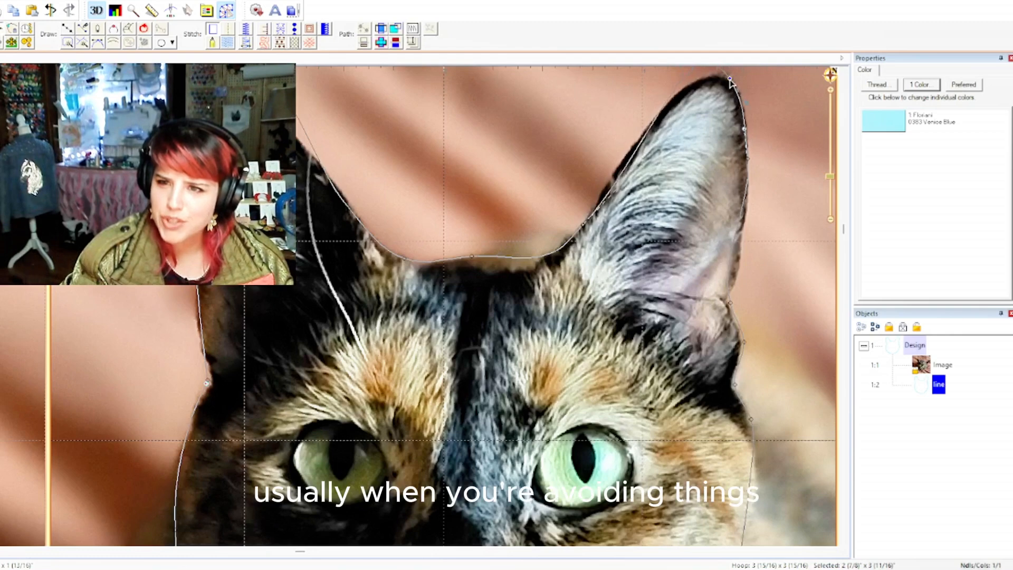
drag(845, 228, 843, 186)
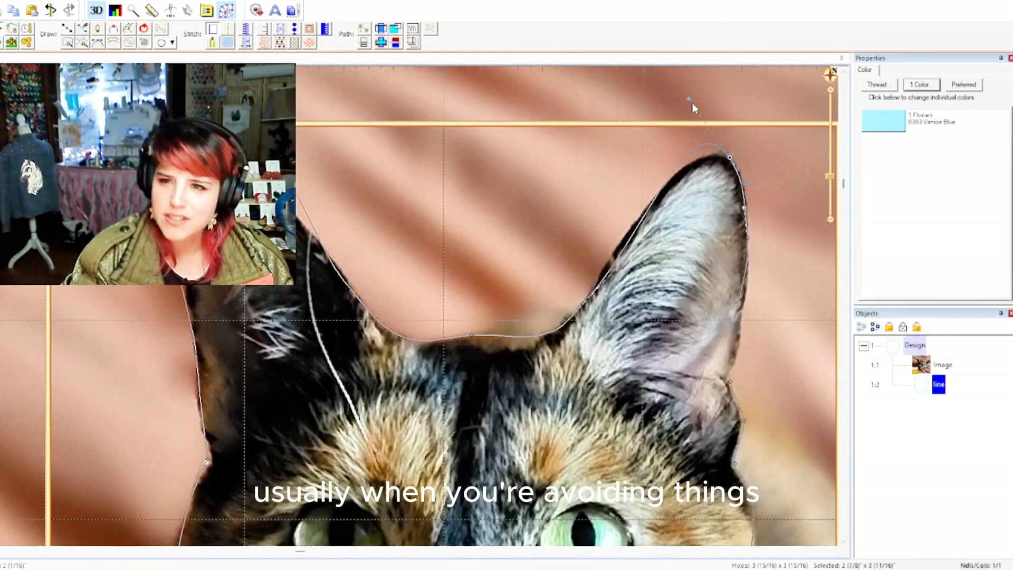
drag(686, 109, 663, 138)
drag(597, 287, 600, 273)
drag(661, 212, 650, 222)
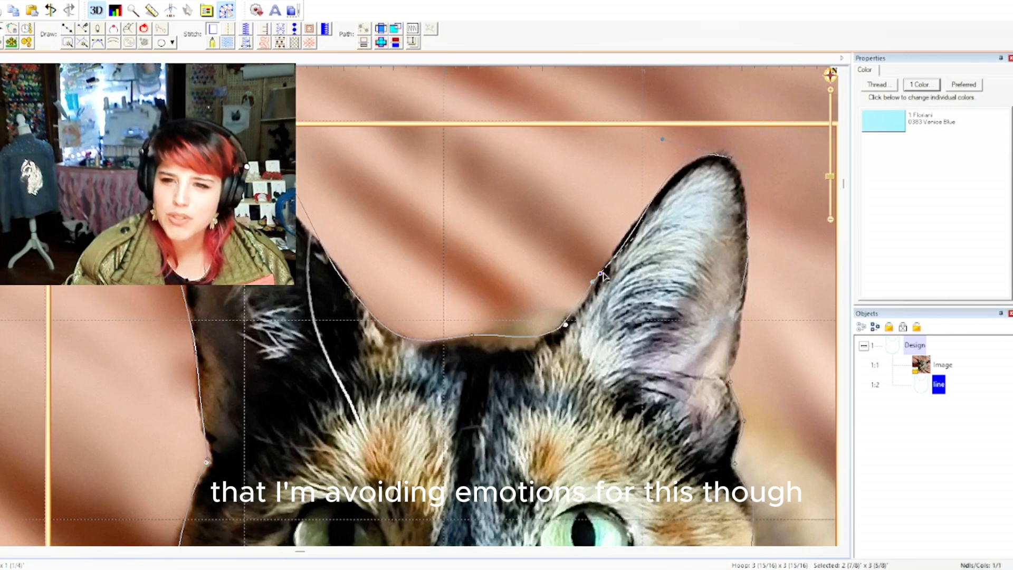
drag(601, 274, 607, 261)
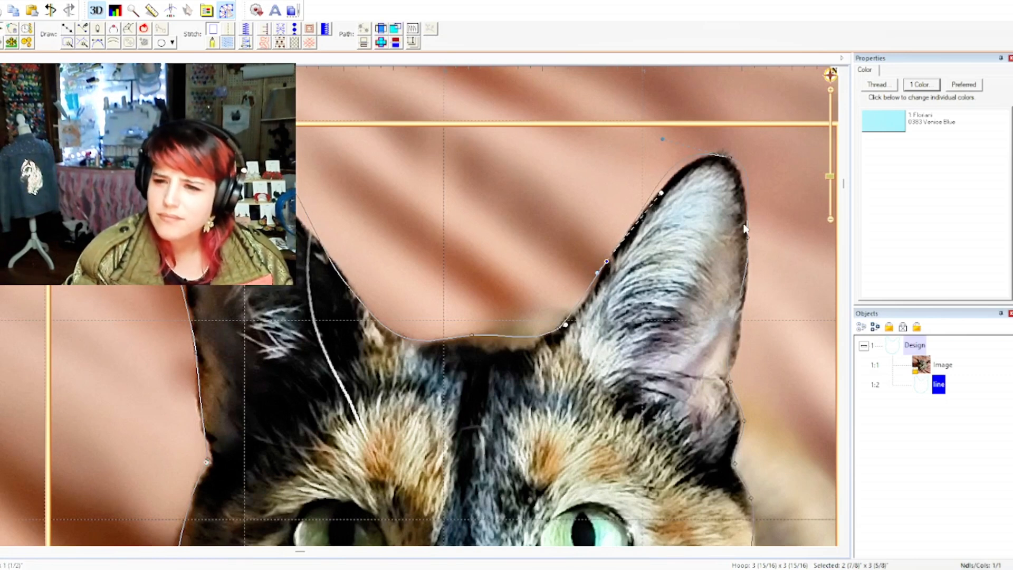
- Reshape the outline along the right ear's outer edge and the notch near its base to follow the photo
click(749, 241)
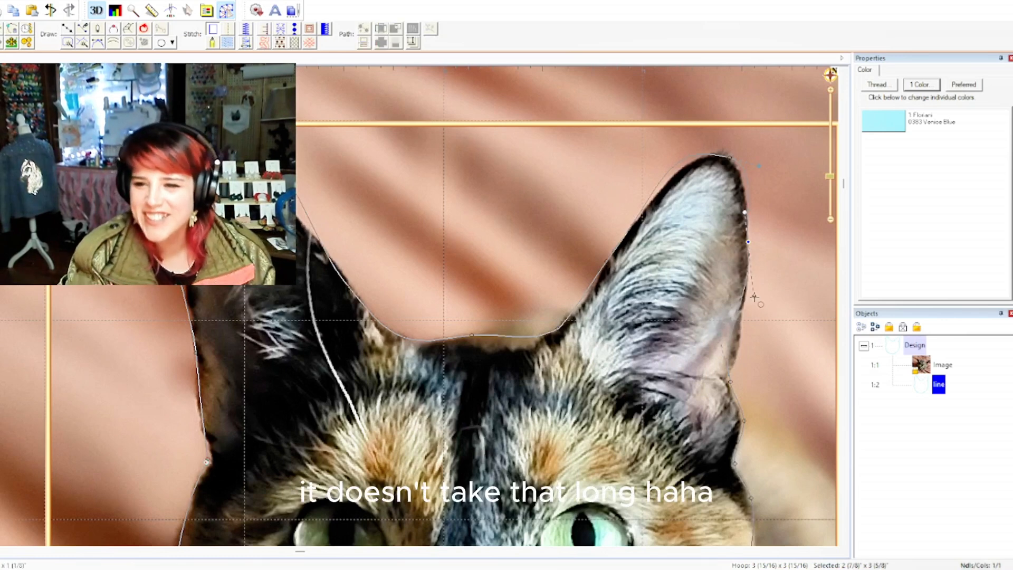
click(729, 382)
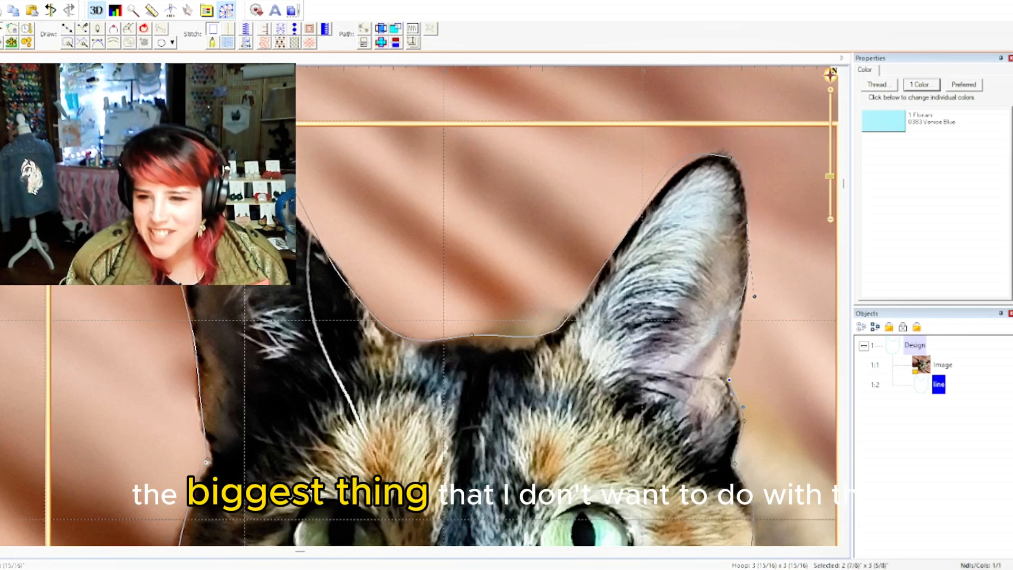
drag(721, 345, 732, 365)
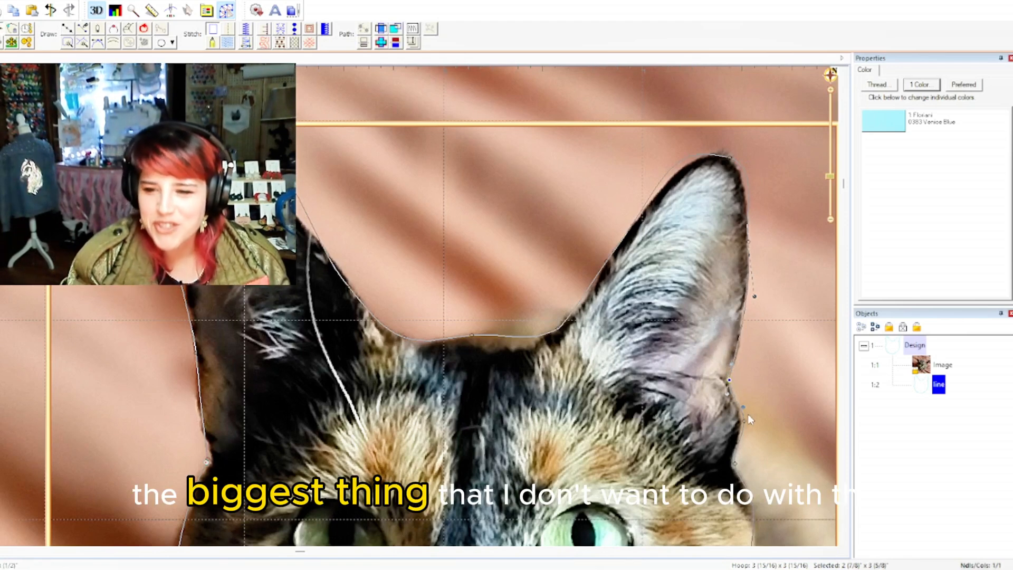
drag(745, 422, 744, 424)
drag(729, 381, 727, 377)
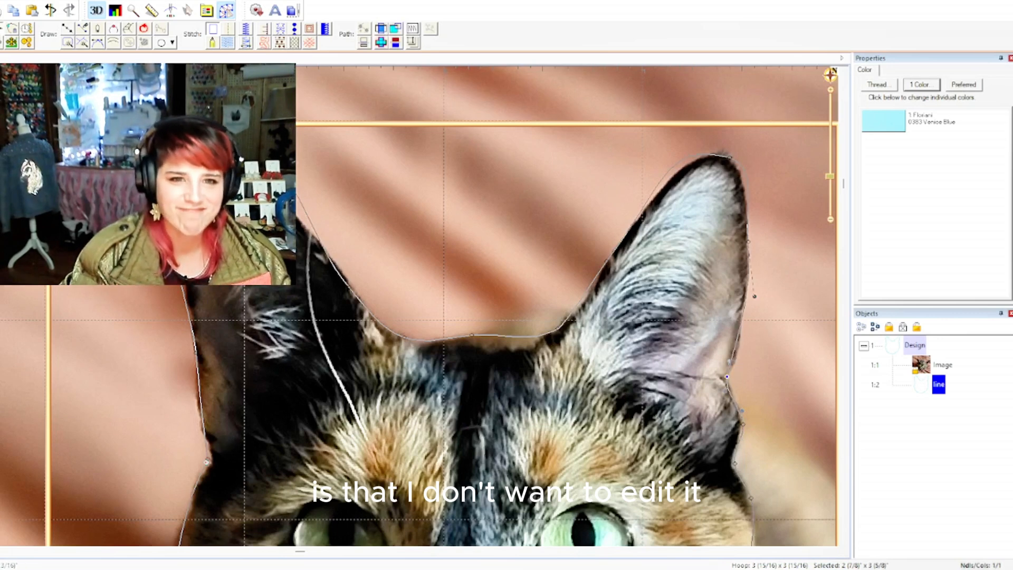
- Adjust the left ear's inner edge and tip curves so the outline hugs the ear
drag(315, 239, 314, 242)
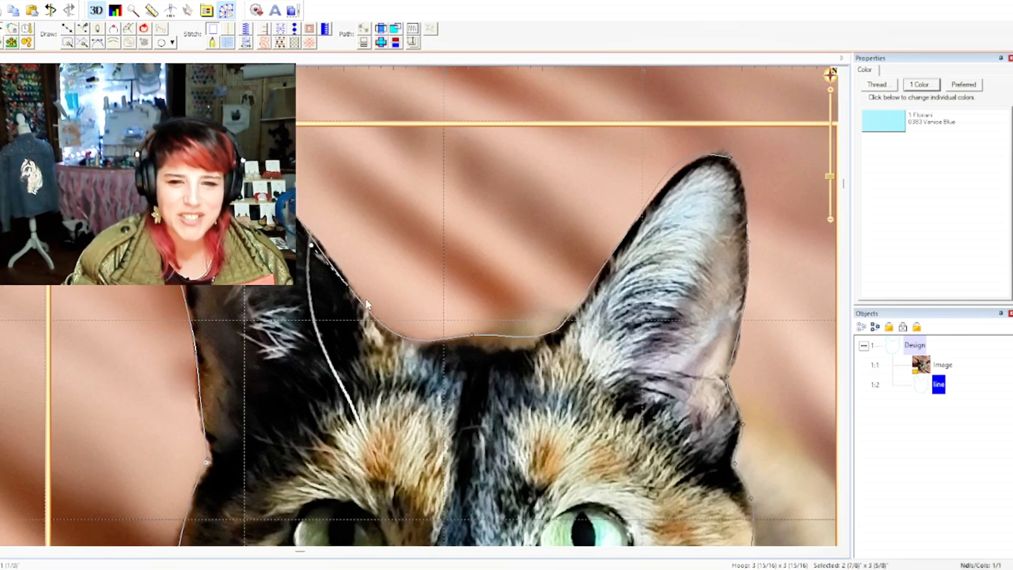
drag(348, 287, 352, 284)
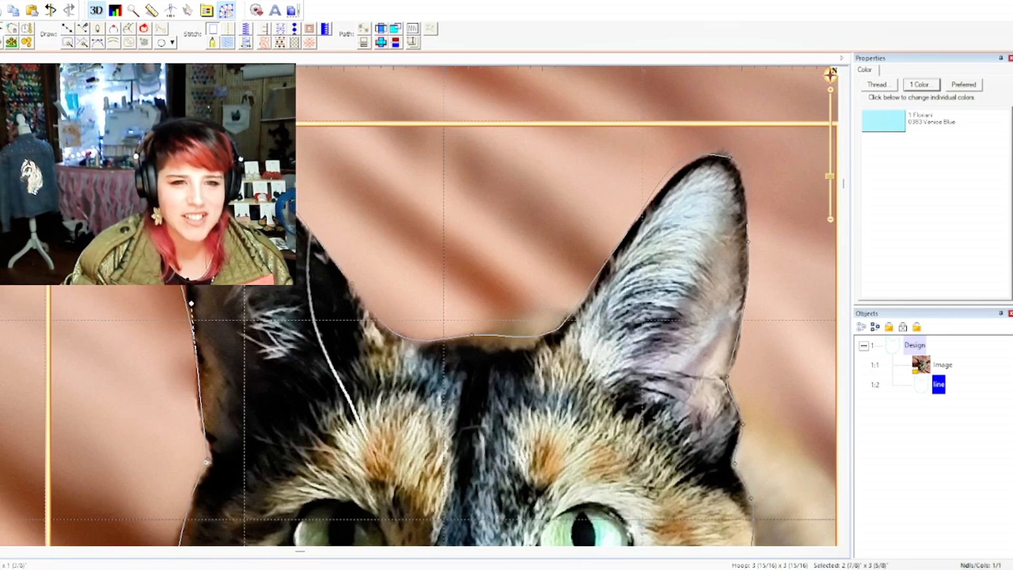
drag(173, 246, 181, 268)
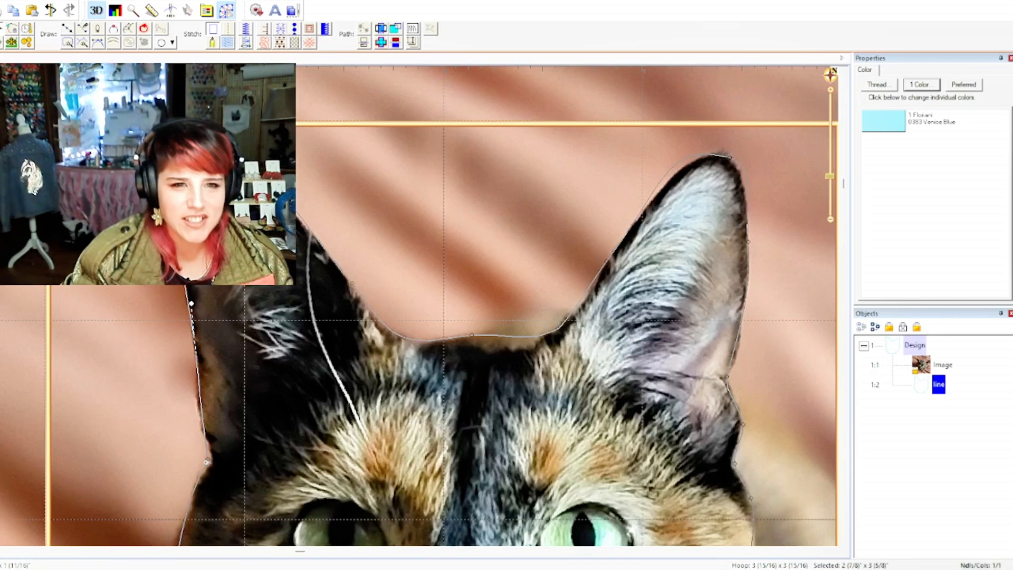
drag(235, 160, 236, 159)
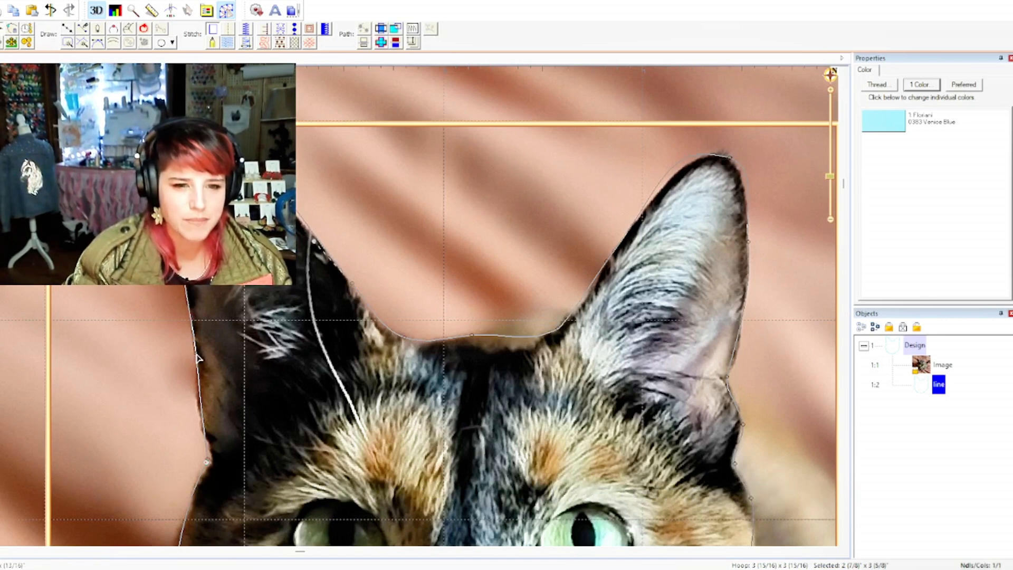
- Fit the outline to the lower outer edge of the left ear and delete the surplus node there
drag(204, 417, 198, 408)
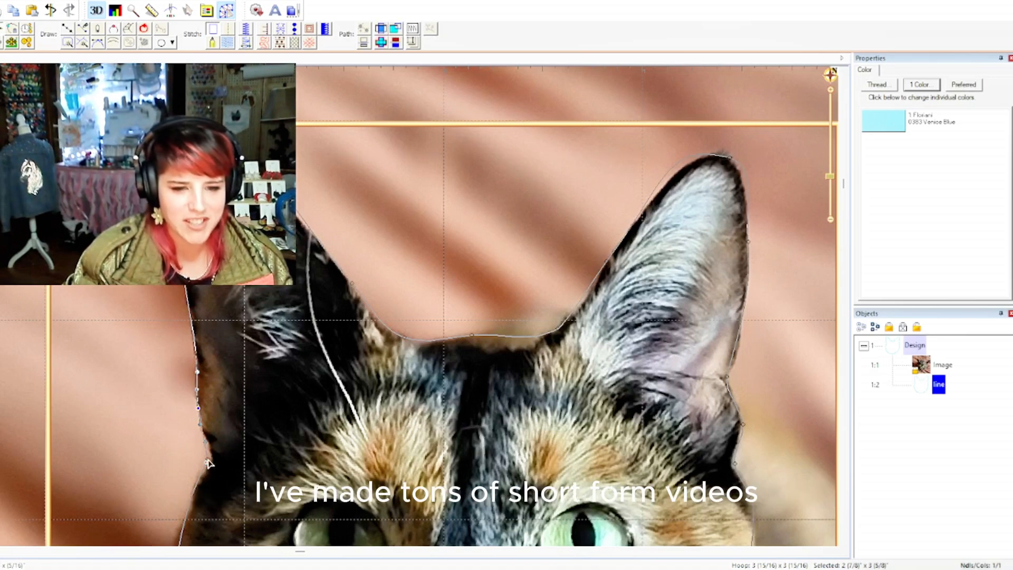
mouse_move(208, 463)
mouse_down()
mouse_move(201, 480)
mouse_move(212, 445)
mouse_up()
key(Delete)
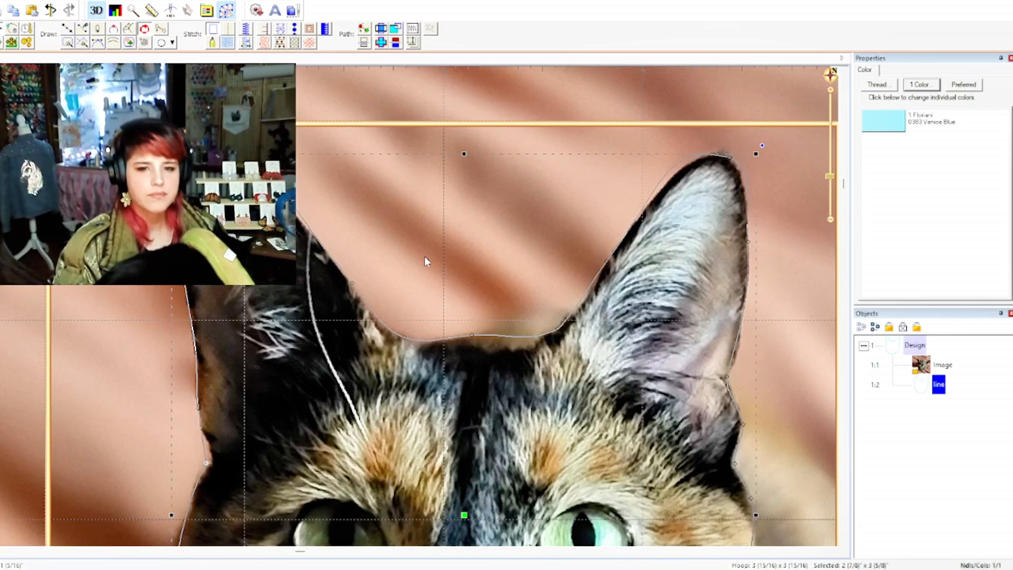
- Deselect the head outline and check how well it follows the cat's head in the whole photo
click(763, 338)
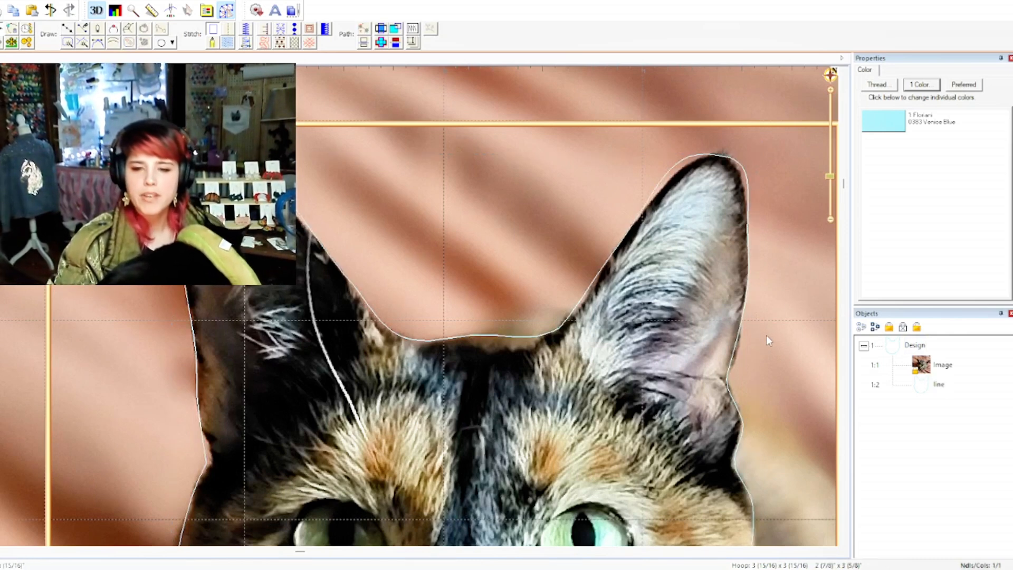
drag(845, 185, 844, 275)
scroll(465, 301, down, 2)
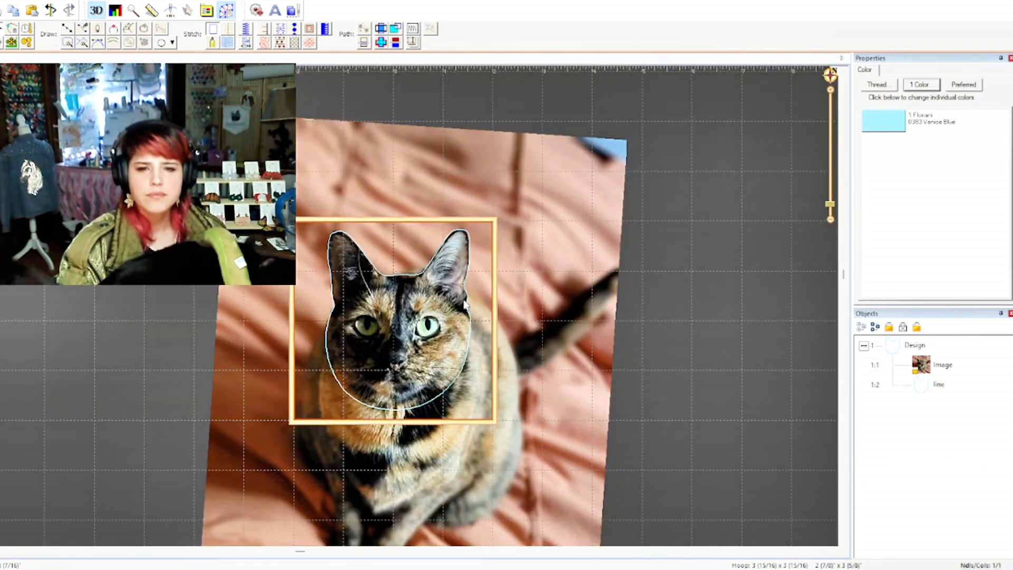
scroll(465, 302, down, 1)
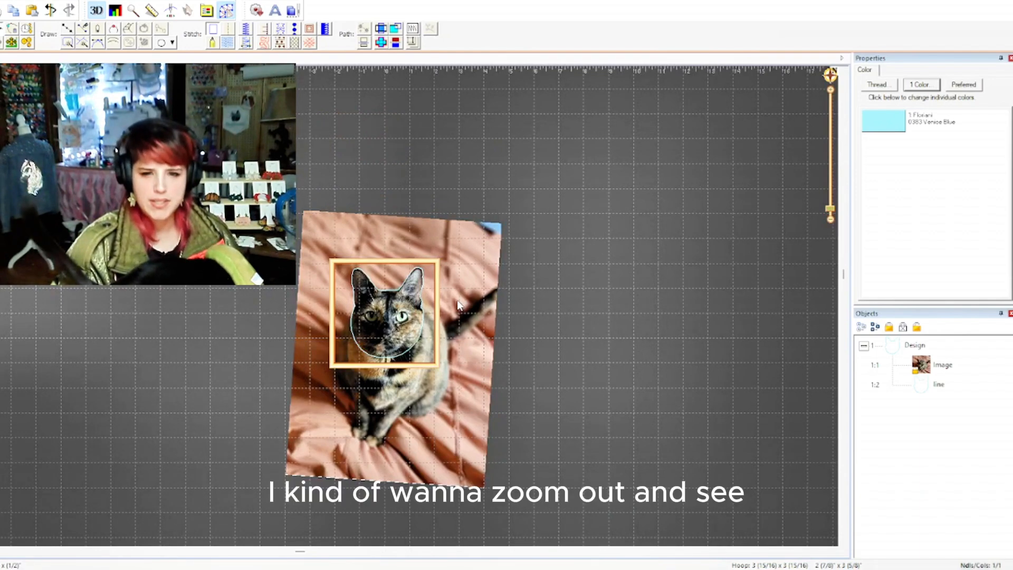
scroll(437, 322, up, 2)
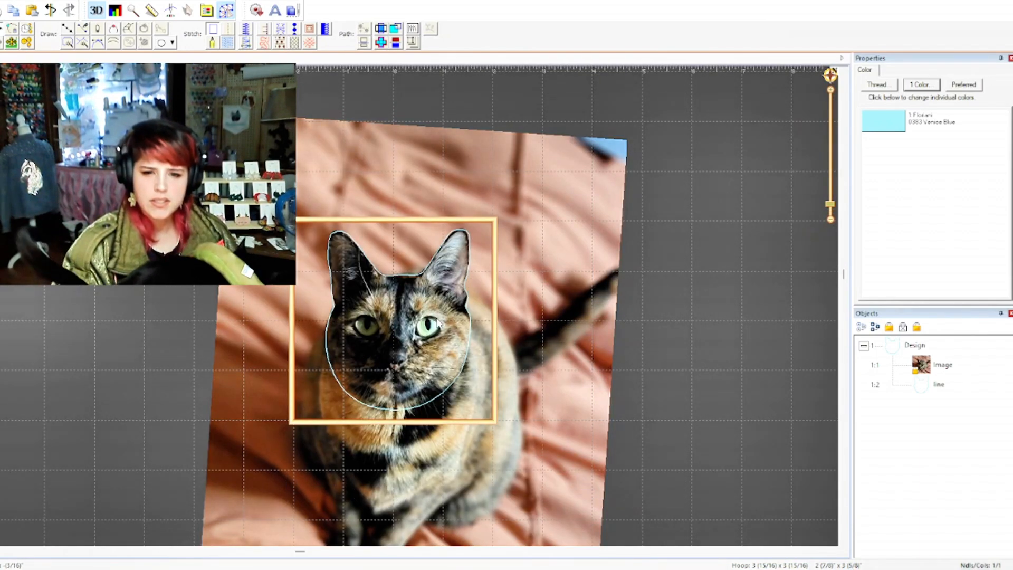
scroll(438, 323, up, 2)
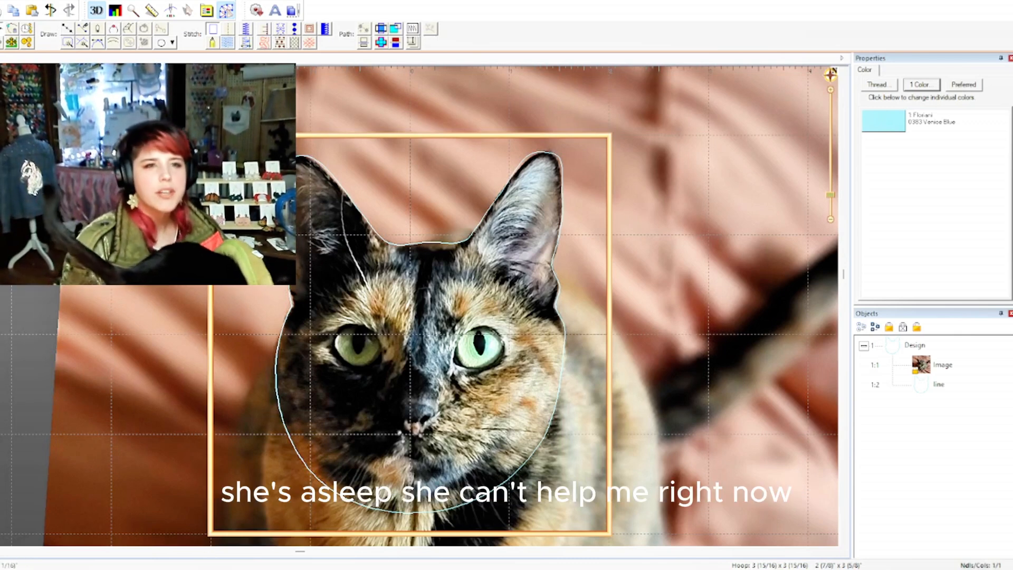
- Trace a closed outline around the light gold fur patch above the left eye, extending down past its inner corner
click(68, 29)
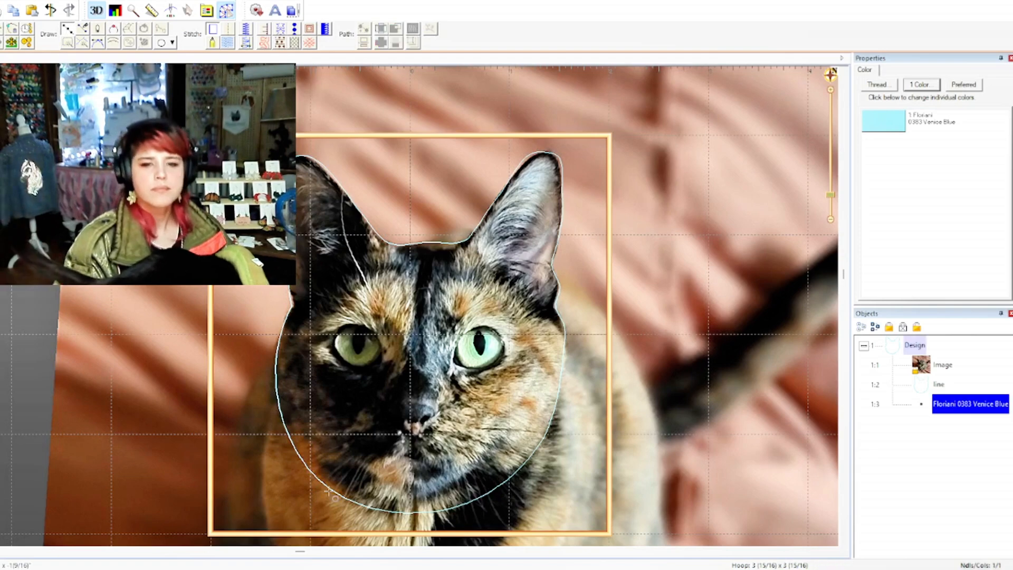
scroll(396, 423, up, 2)
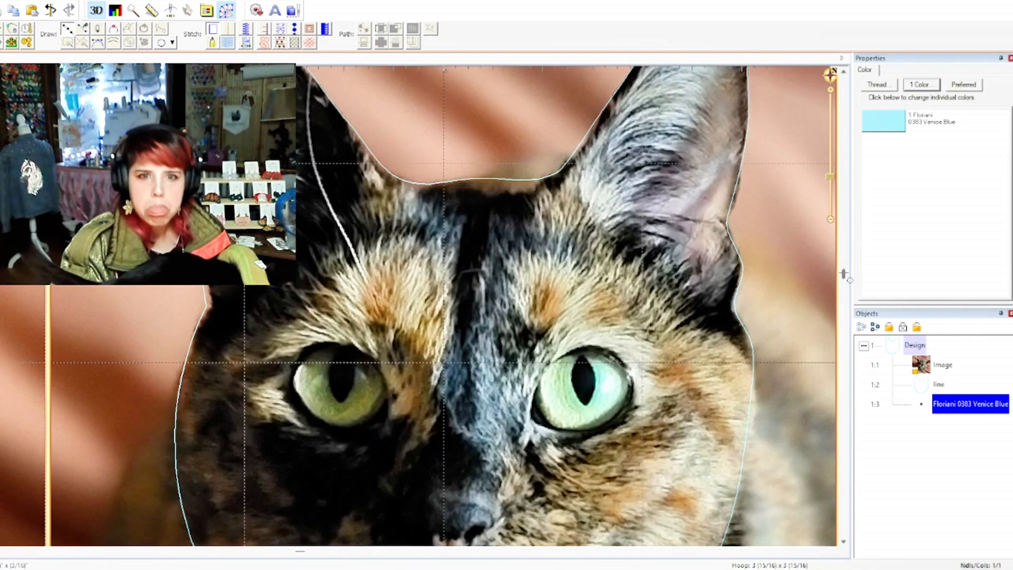
scroll(844, 279, down, 1)
scroll(845, 279, down, 1)
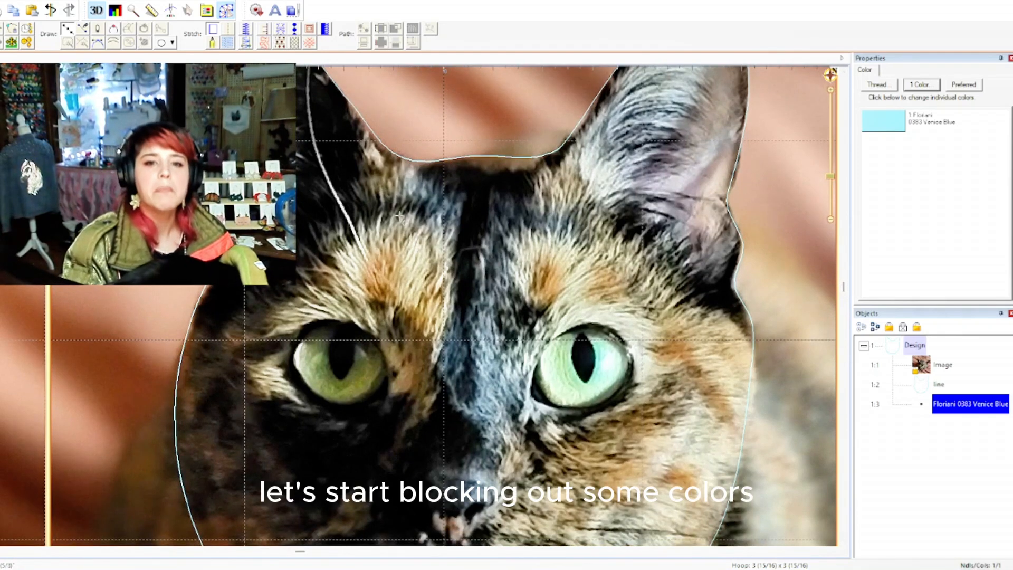
click(431, 394)
mouse_move(425, 423)
mouse_down()
mouse_move(405, 432)
mouse_move(410, 397)
mouse_move(389, 395)
mouse_move(394, 369)
mouse_move(378, 333)
mouse_move(332, 321)
mouse_move(271, 337)
mouse_move(265, 320)
mouse_move(326, 250)
mouse_move(384, 220)
mouse_move(412, 222)
mouse_move(454, 249)
mouse_move(471, 302)
mouse_move(454, 313)
mouse_move(430, 371)
mouse_up()
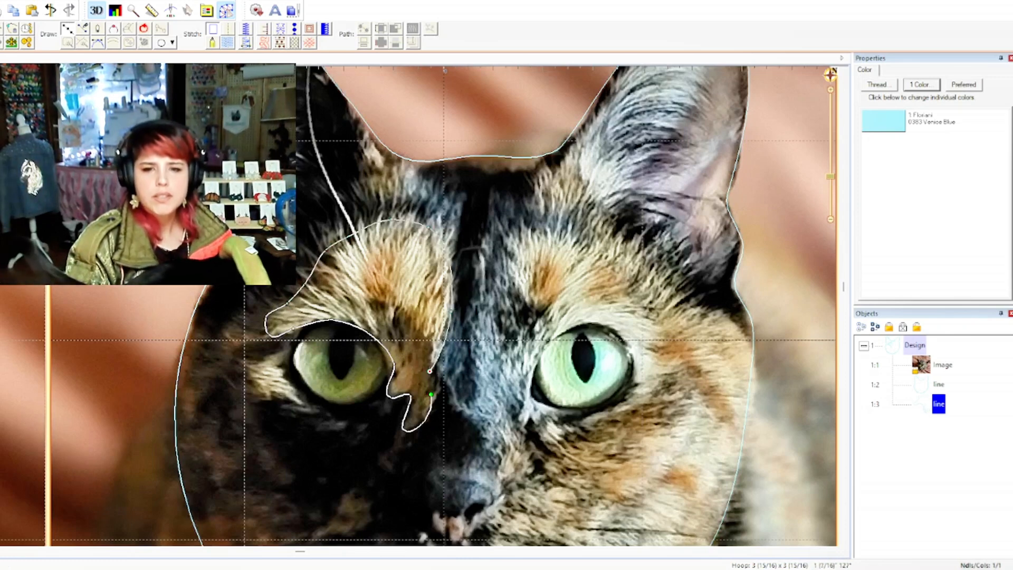
click(144, 28)
- Trace a closed outline around the gold brow patch over the right eye, from its inner corner to its outer corner, correcting misplaced points
click(69, 26)
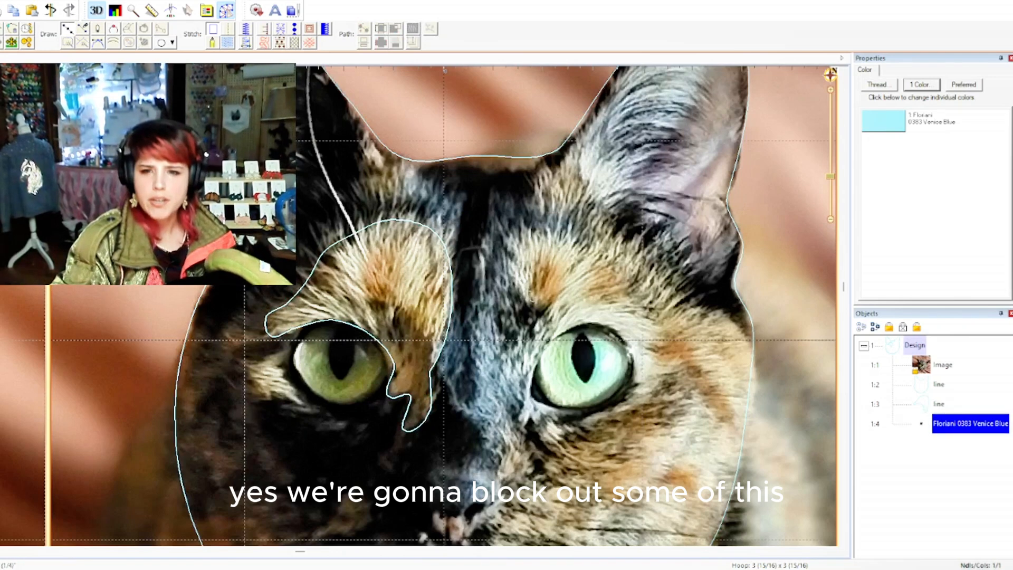
mouse_move(548, 339)
mouse_down()
mouse_move(523, 303)
mouse_move(520, 275)
mouse_move(526, 244)
mouse_move(548, 233)
mouse_move(600, 245)
mouse_move(660, 295)
mouse_up()
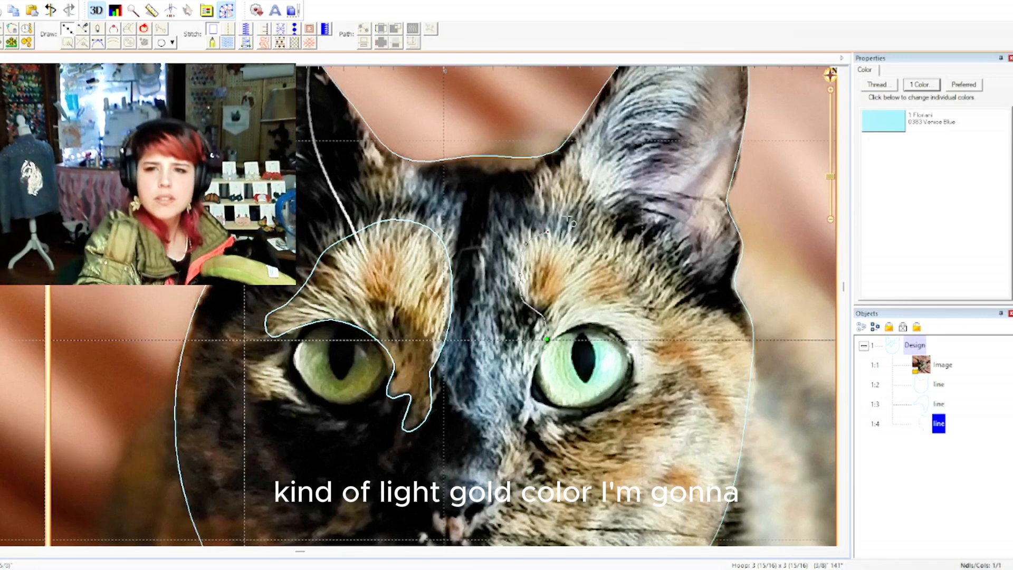
key(BackSpace)
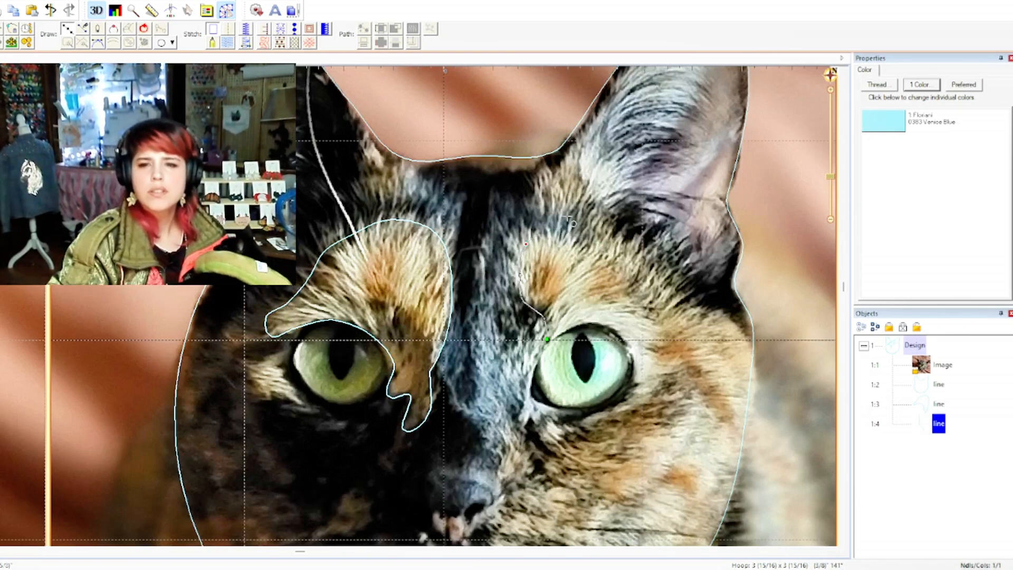
click(526, 235)
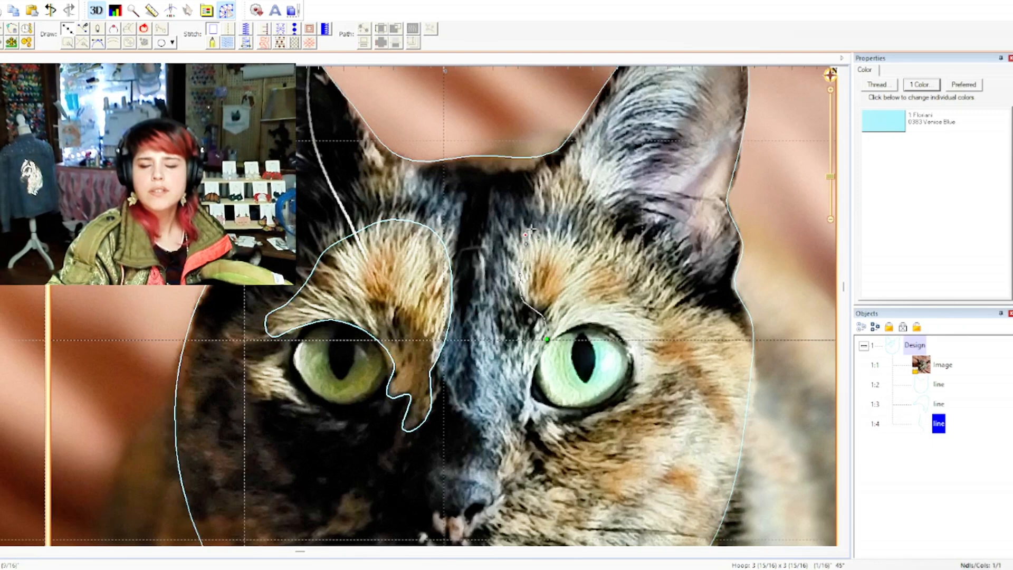
click(531, 229)
click(543, 228)
click(553, 231)
click(577, 246)
click(581, 234)
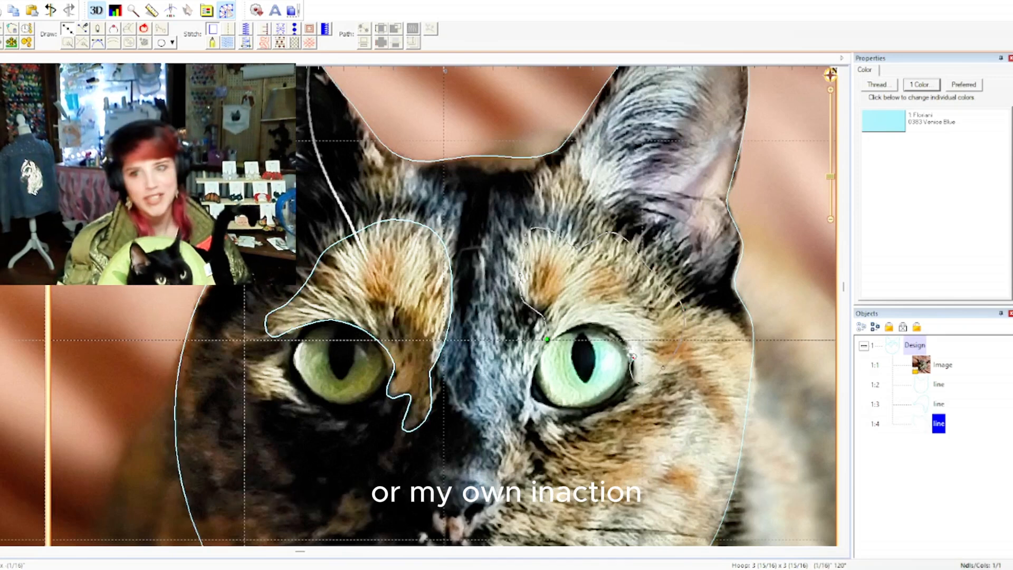
click(529, 336)
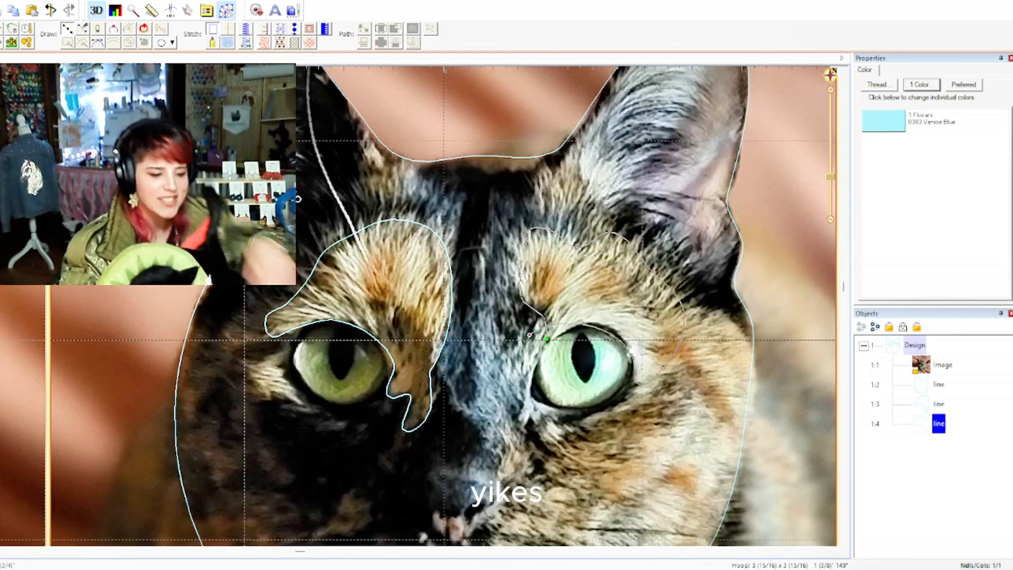
key(ctrl+z)
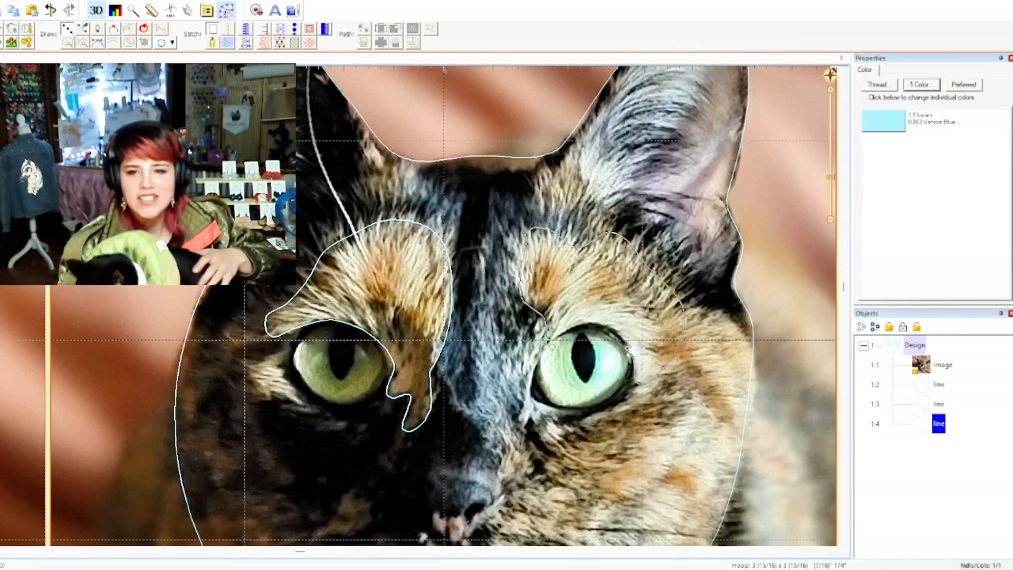
click(546, 339)
click(146, 32)
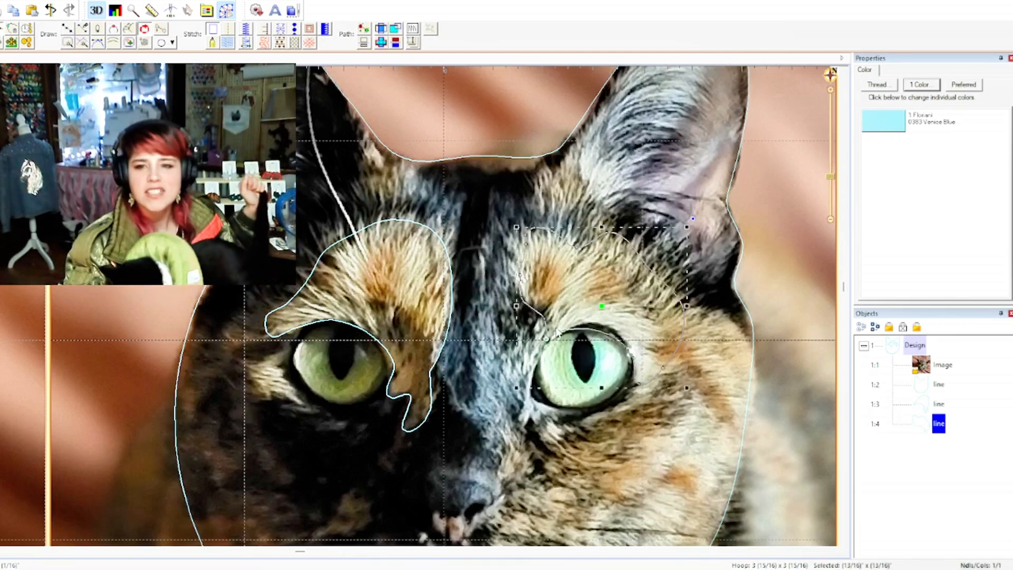
- Trace a closed outline around the gold fur patch between the right eye's outer corner and the edge of the head
click(70, 31)
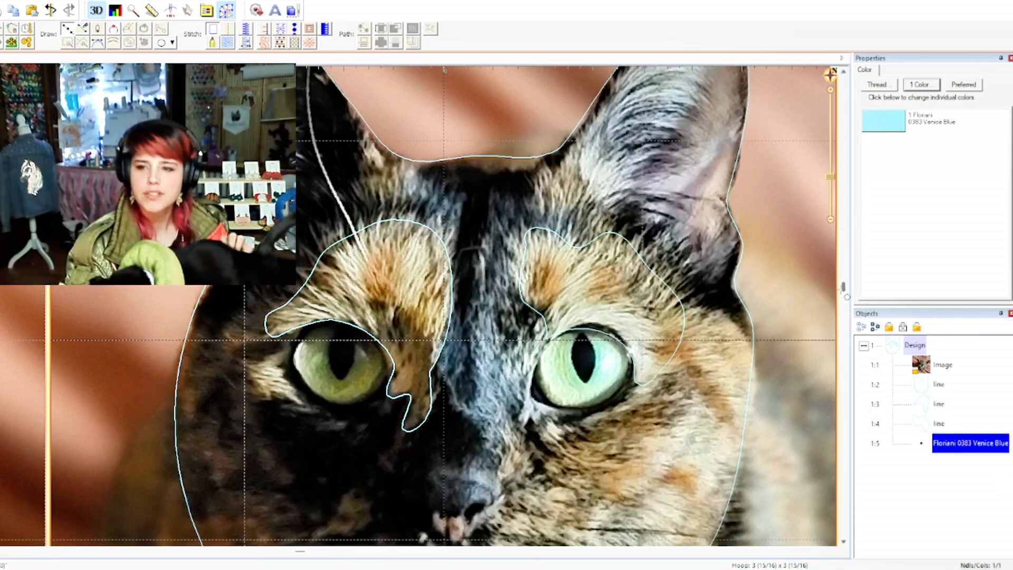
drag(847, 297, 851, 332)
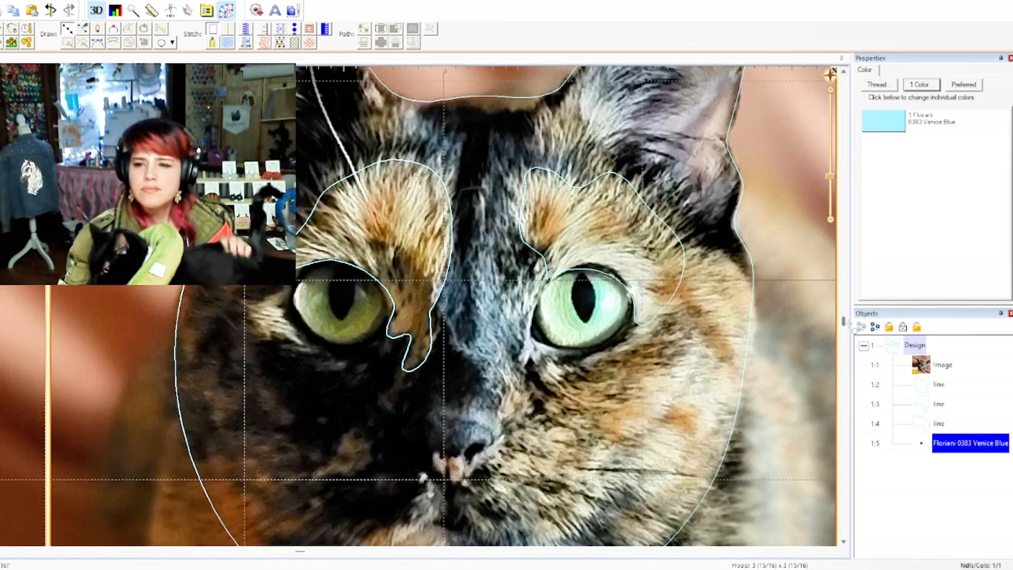
scroll(843, 323, down, 2)
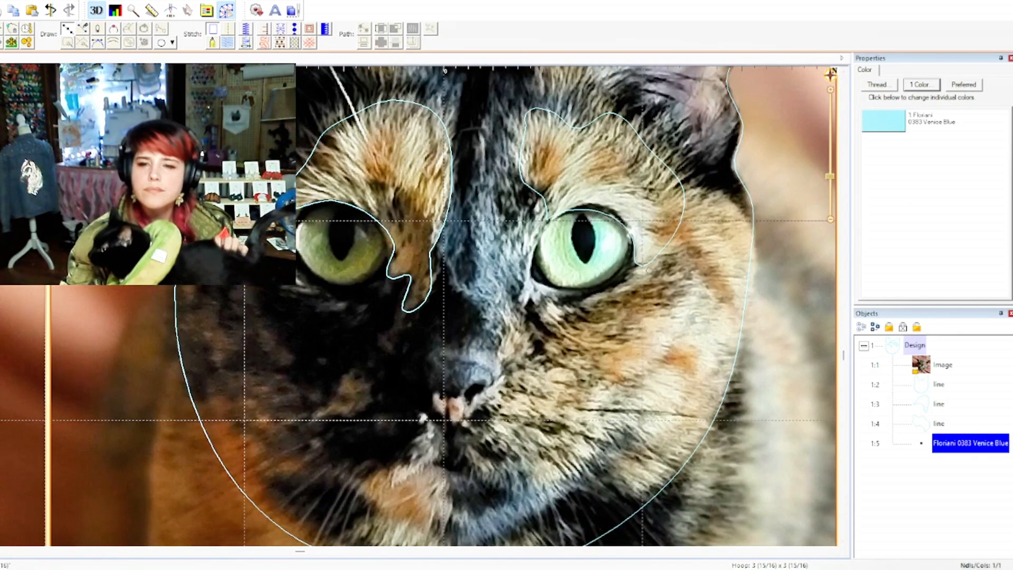
click(657, 253)
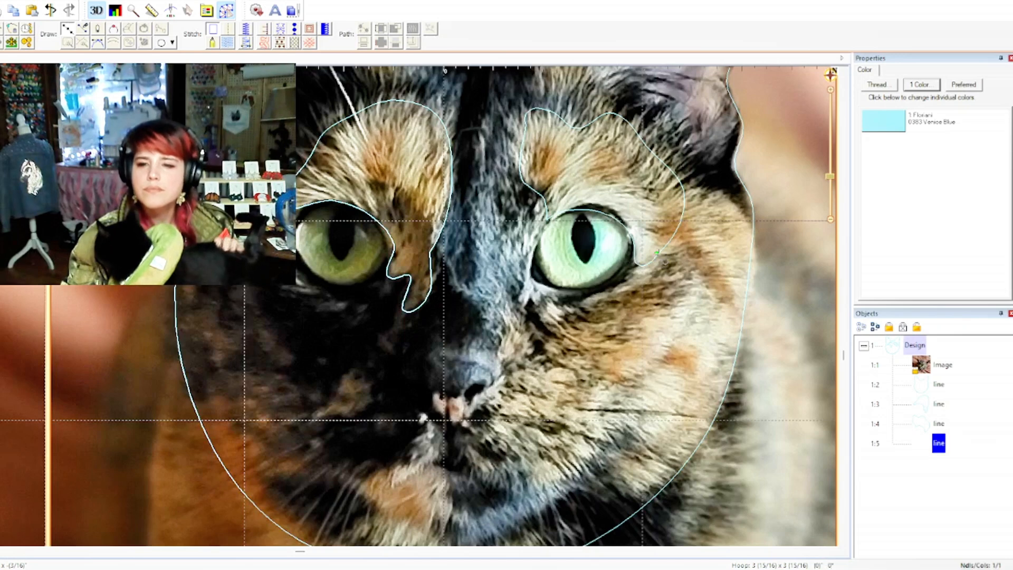
click(719, 298)
click(744, 303)
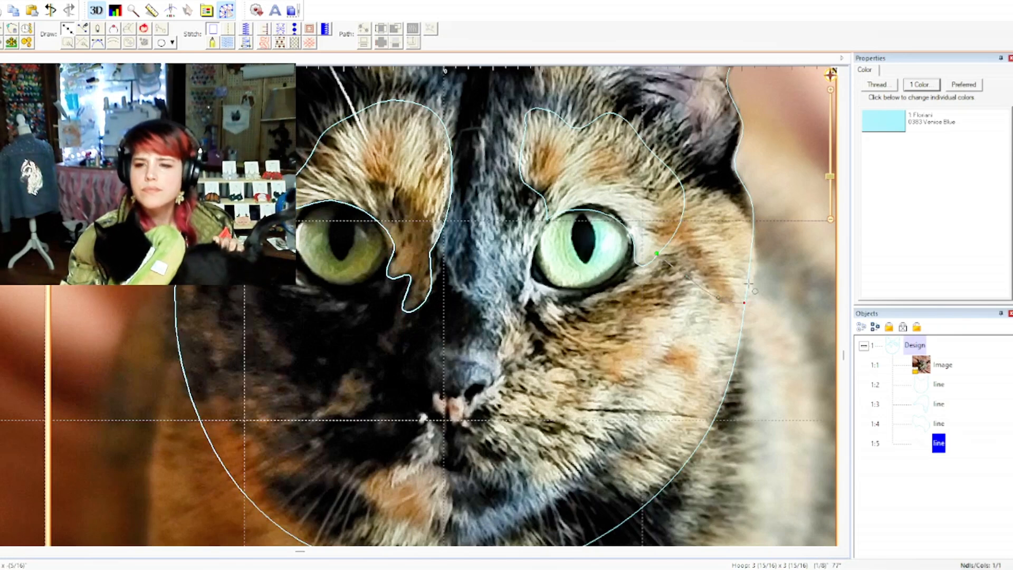
click(752, 260)
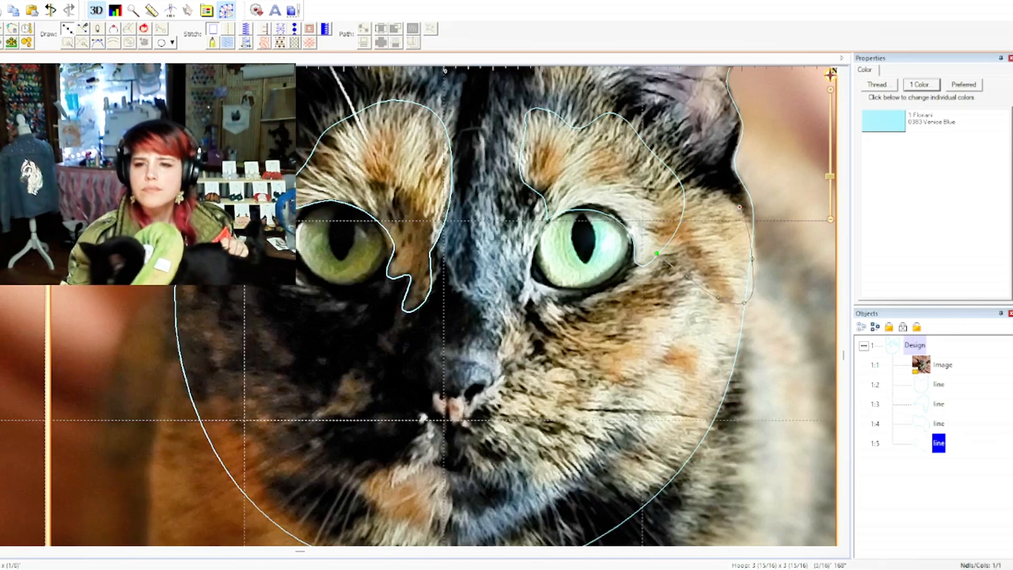
click(698, 193)
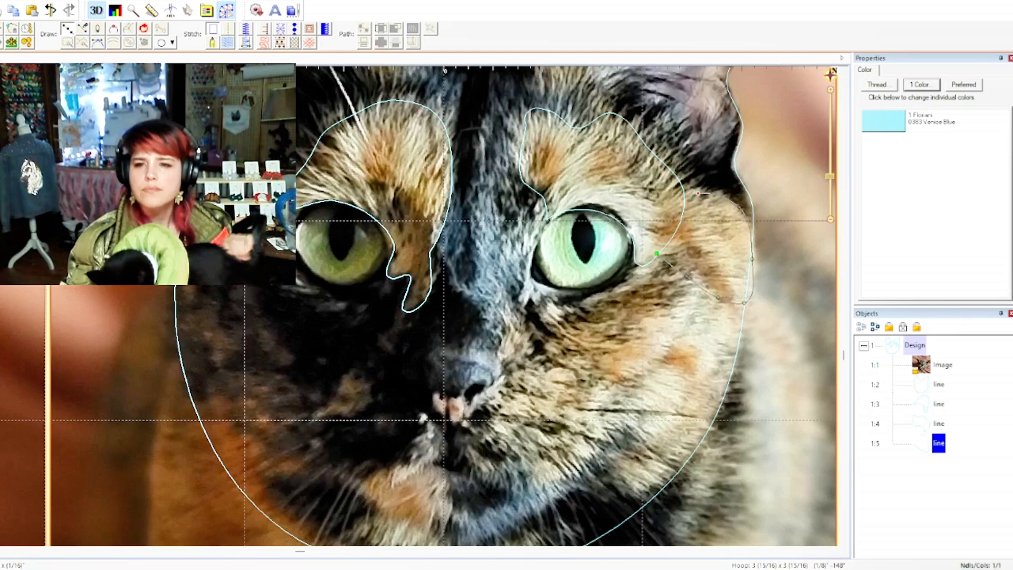
click(145, 28)
- Trace a closed outline around the gold cheek patch directly beneath the right eye
click(69, 30)
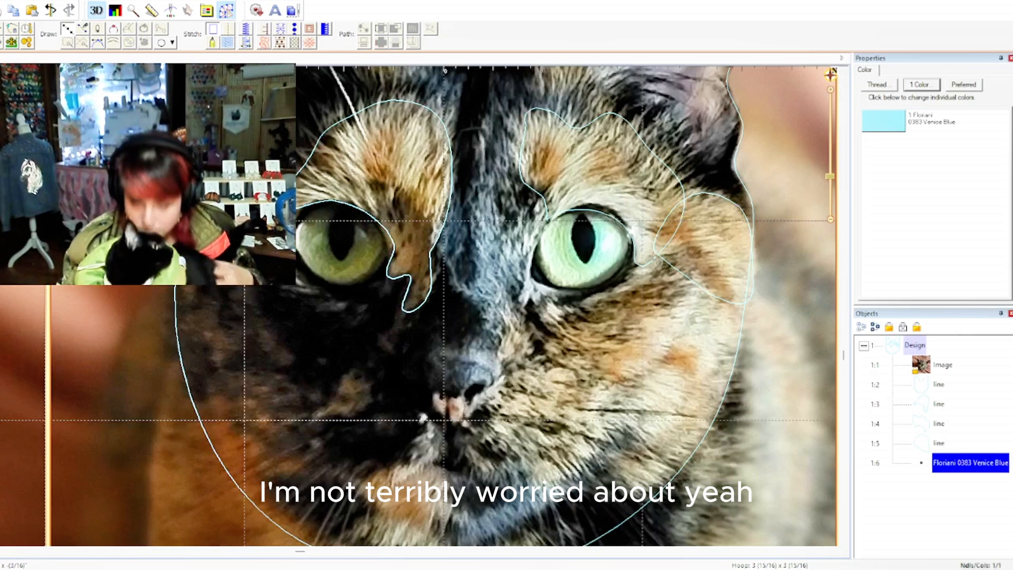
click(653, 255)
click(618, 286)
click(578, 303)
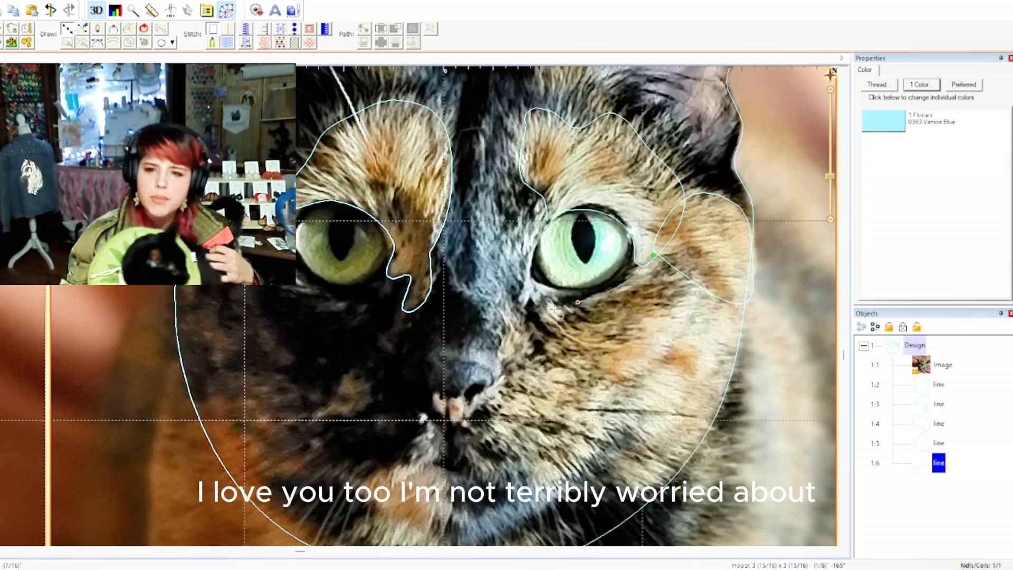
click(537, 314)
click(549, 341)
click(583, 375)
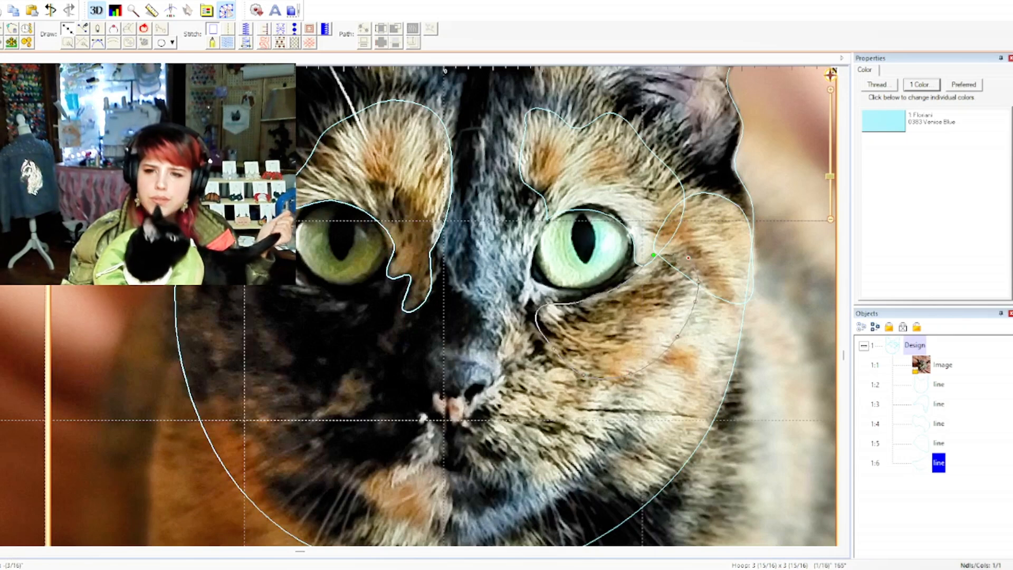
click(148, 30)
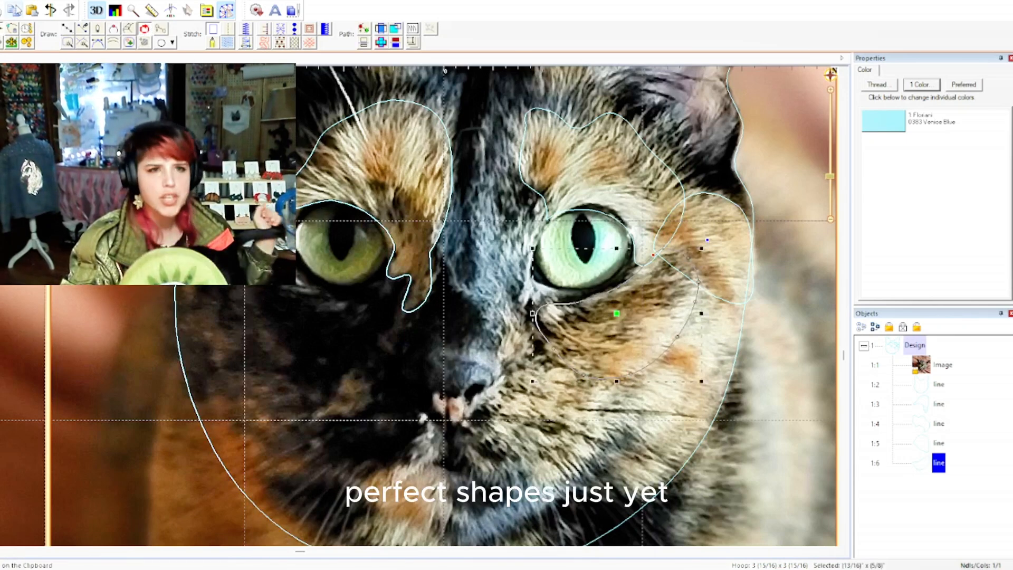
- Trace a closed outline around the lower right cheek patch, between the under-eye patch and the head's outer edge
click(70, 30)
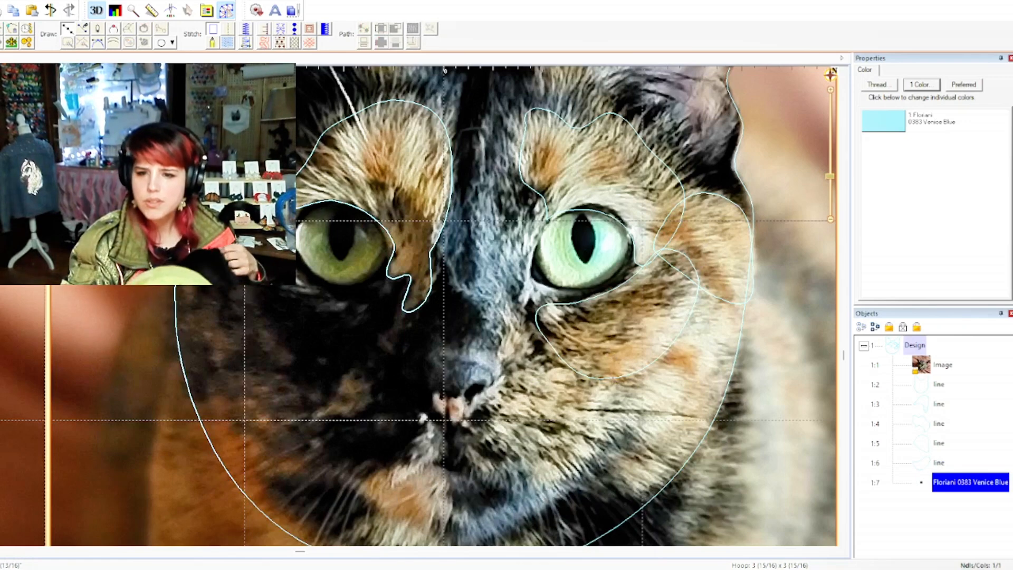
click(614, 377)
click(615, 437)
click(636, 434)
click(621, 452)
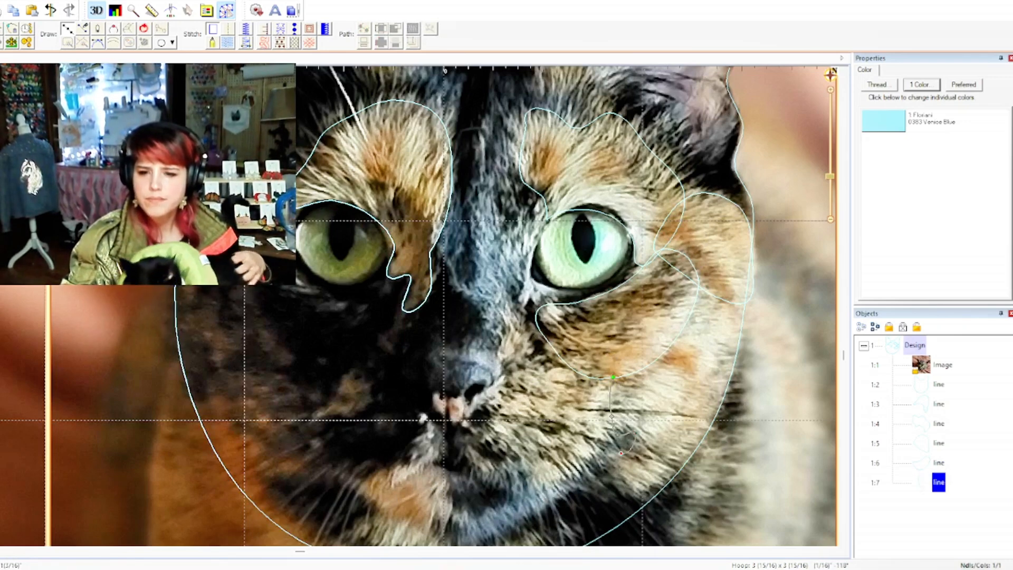
click(623, 488)
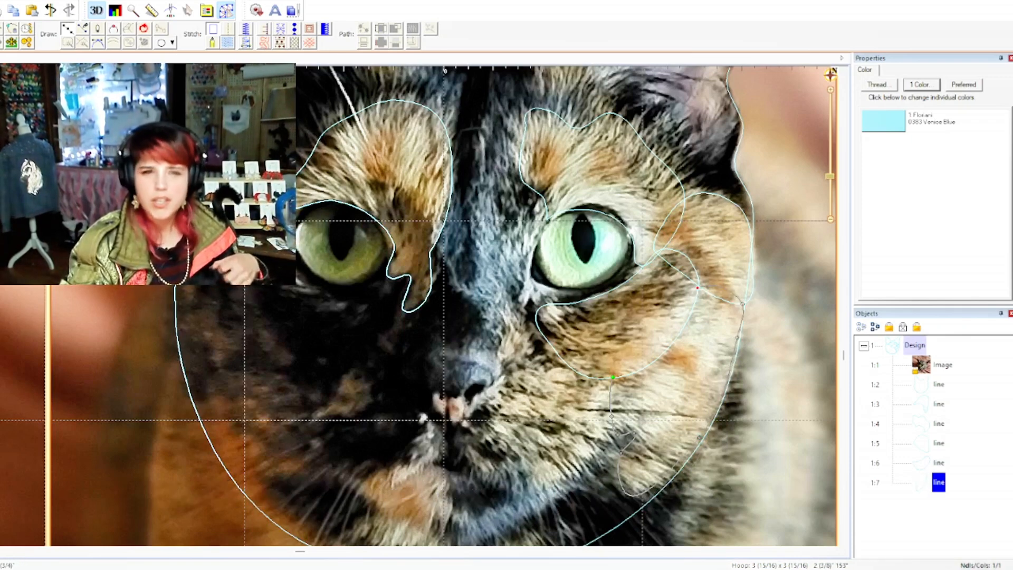
click(144, 30)
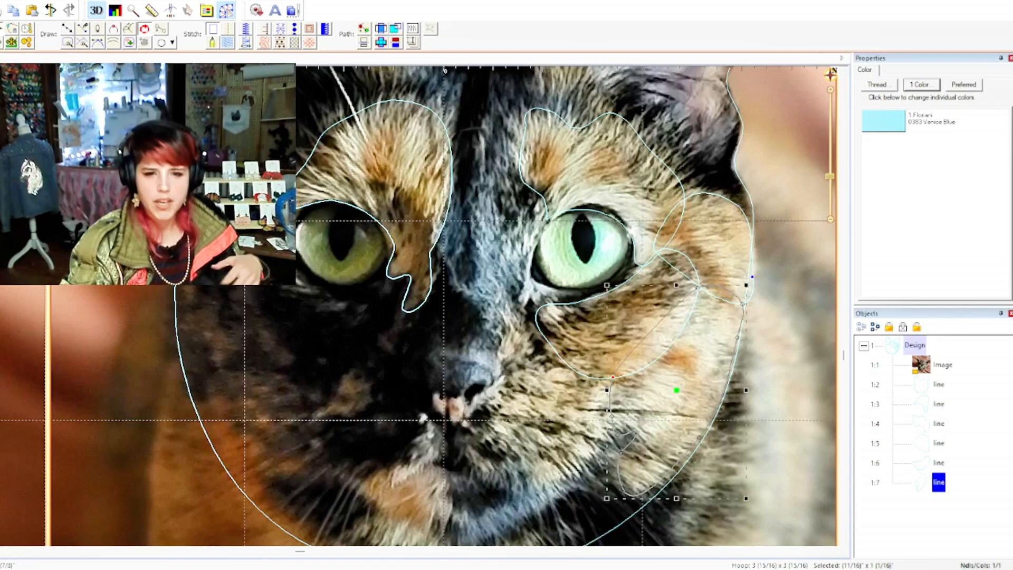
- Trace a closed outline around the light muzzle patch beside the nose, reaching from beneath the right eye down past the mouth
scroll(846, 364, down, 3)
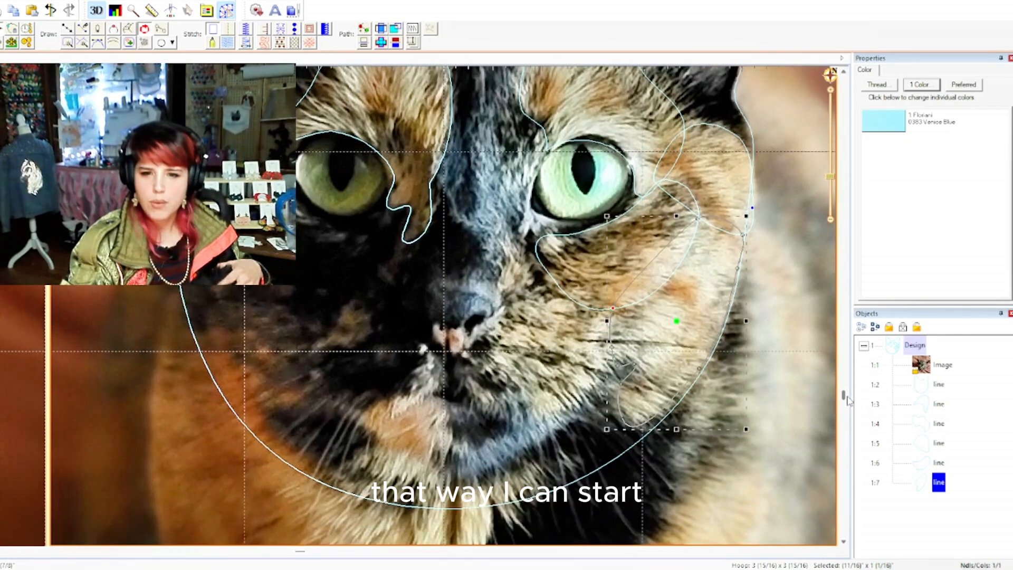
click(67, 27)
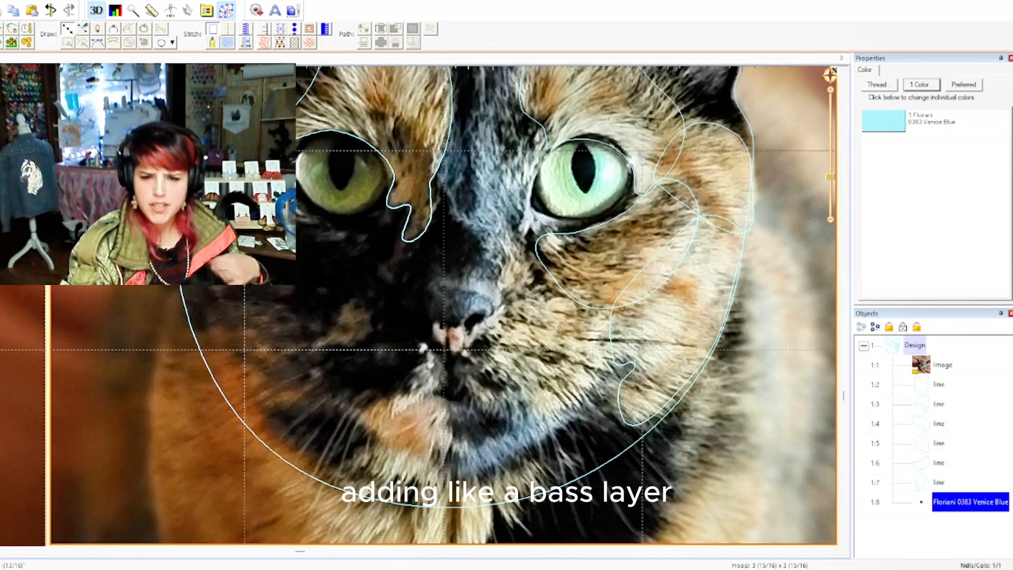
click(532, 258)
click(517, 258)
click(496, 291)
click(475, 329)
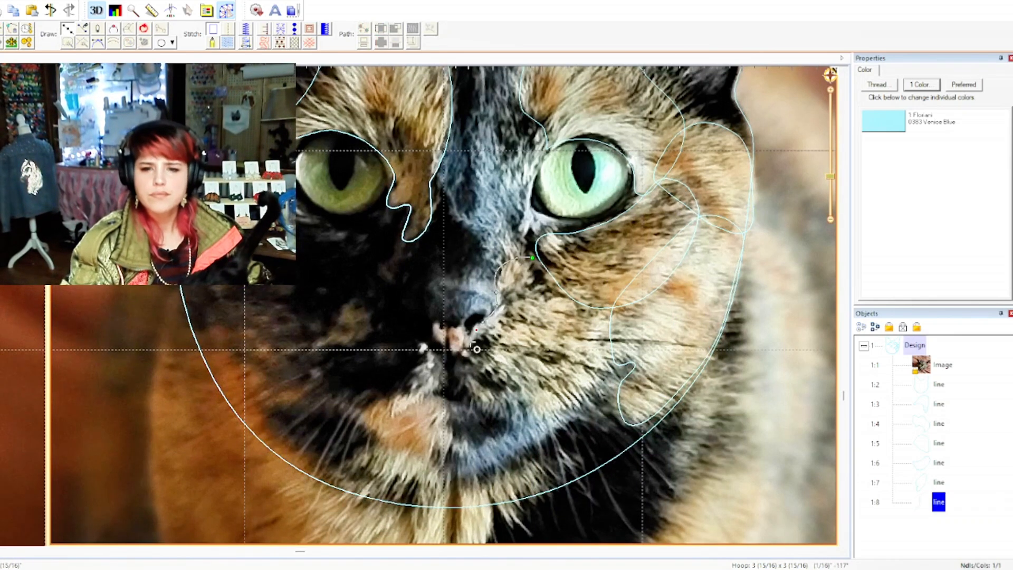
click(471, 345)
click(513, 382)
click(542, 415)
click(607, 311)
key(Return)
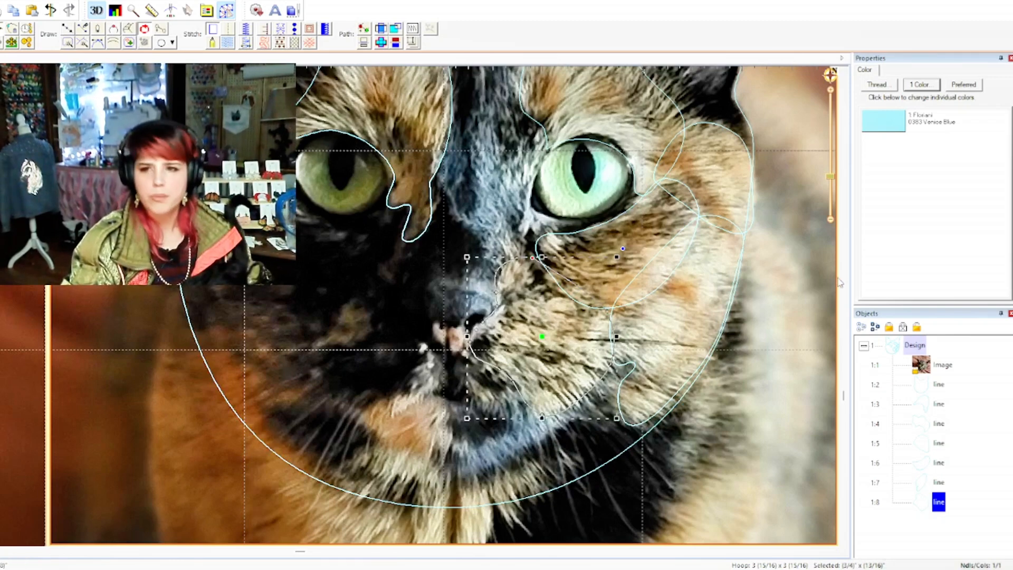
- Trace a closed outline around the small gold chin patch below the mouth
drag(844, 400, 850, 370)
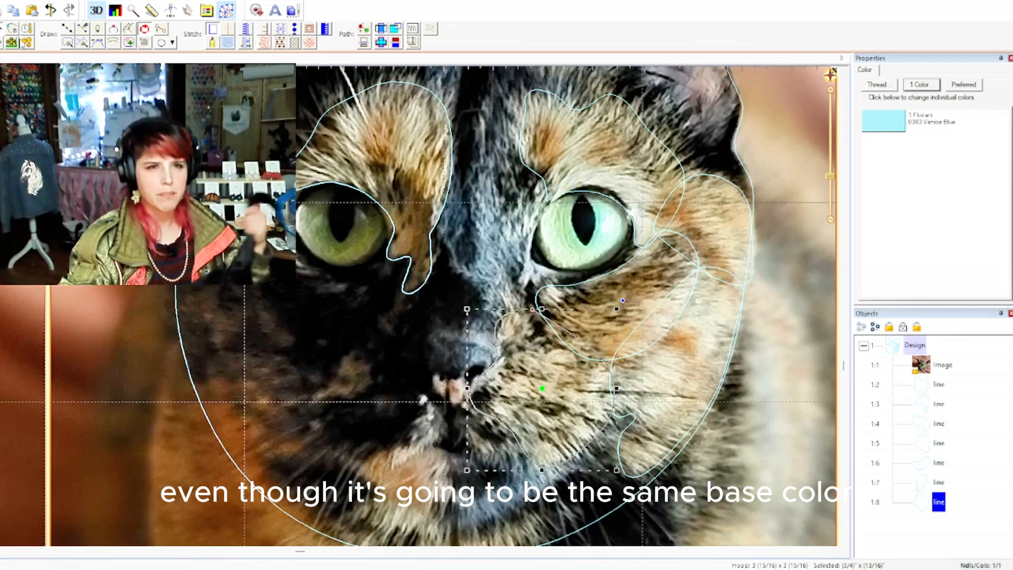
click(67, 29)
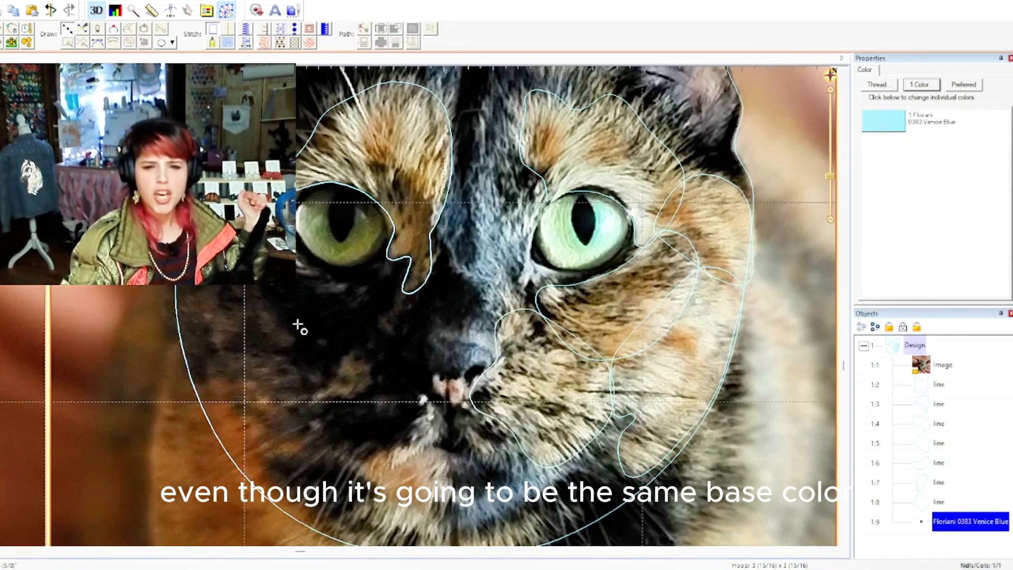
click(434, 445)
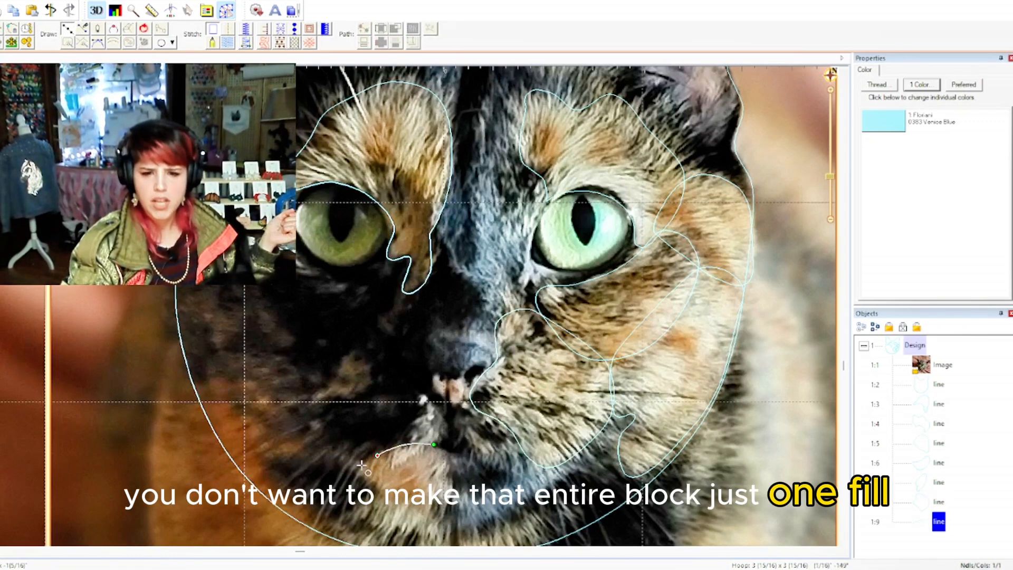
click(362, 472)
click(384, 498)
click(426, 512)
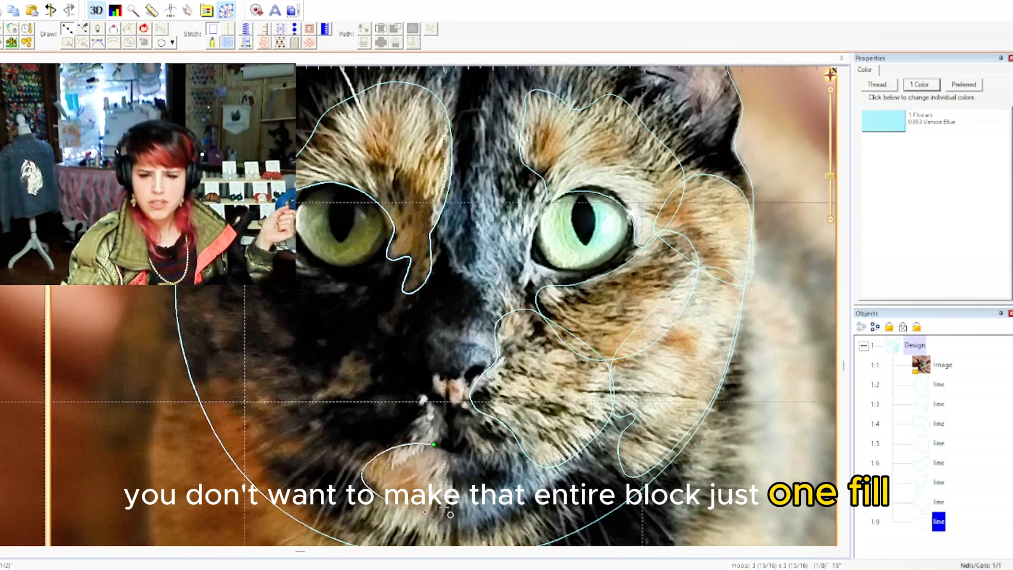
click(448, 502)
click(446, 480)
key(Return)
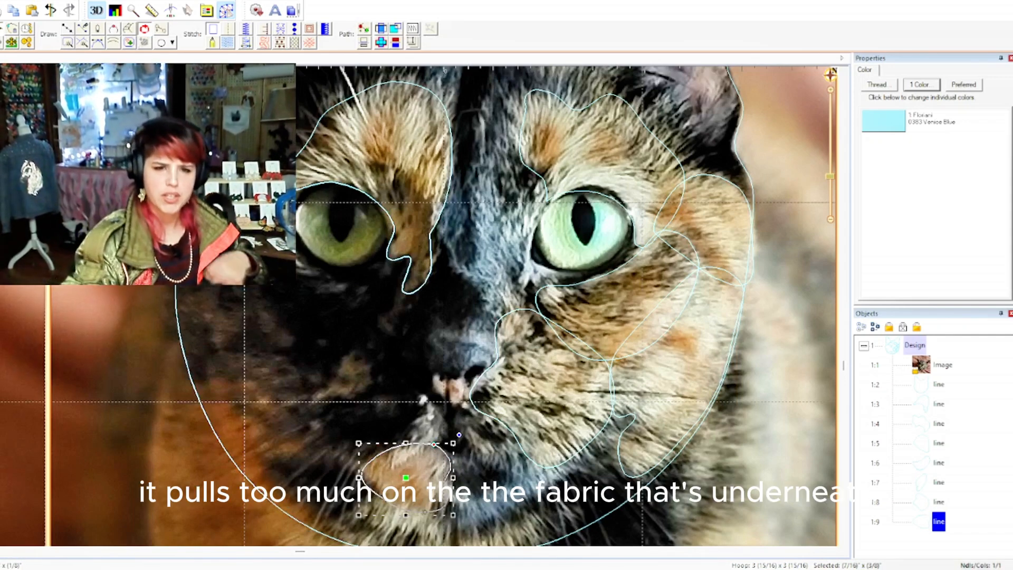
- Trace a jagged outline around the brown fur patch on the lower left cheek, starting and ending on the head's outer edge
click(68, 29)
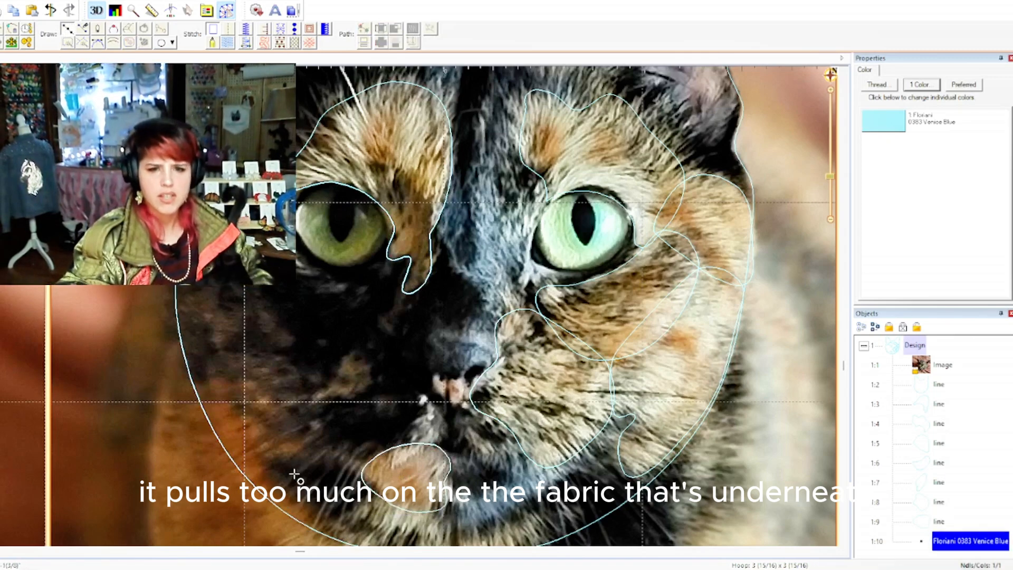
click(194, 384)
click(217, 378)
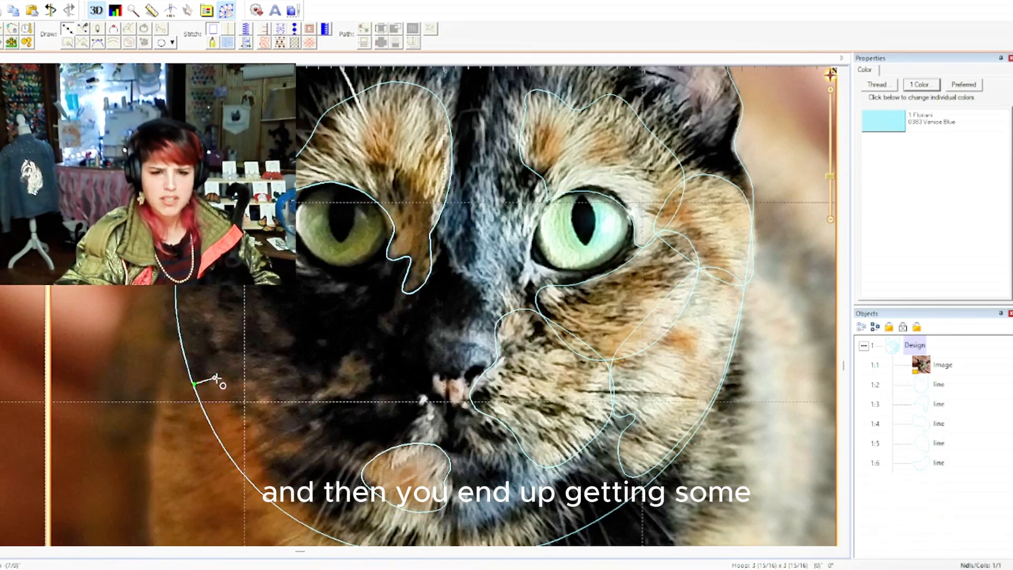
click(247, 378)
click(264, 390)
click(284, 418)
click(307, 422)
click(310, 442)
click(288, 447)
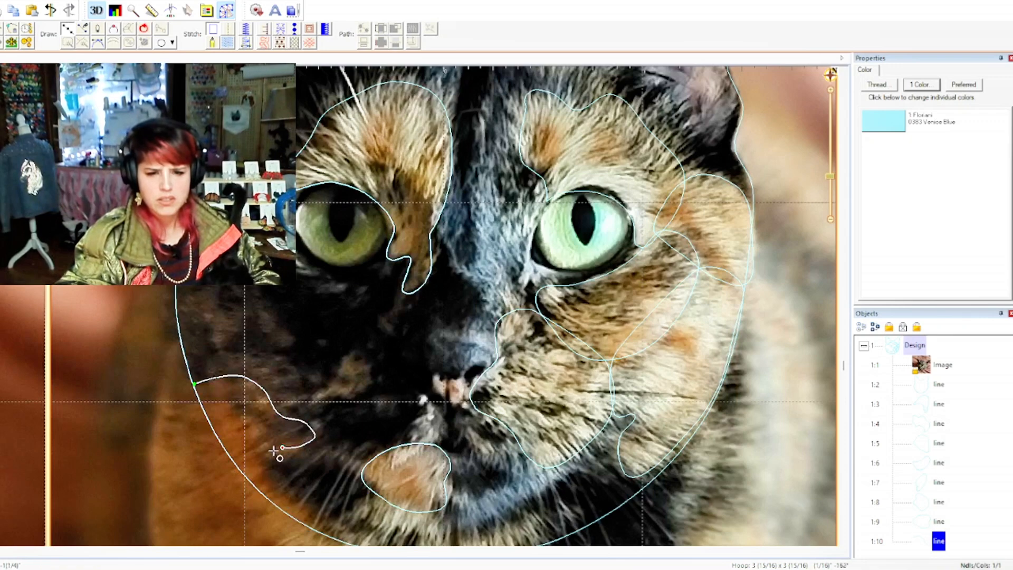
click(270, 459)
click(276, 479)
click(304, 498)
click(314, 518)
click(302, 523)
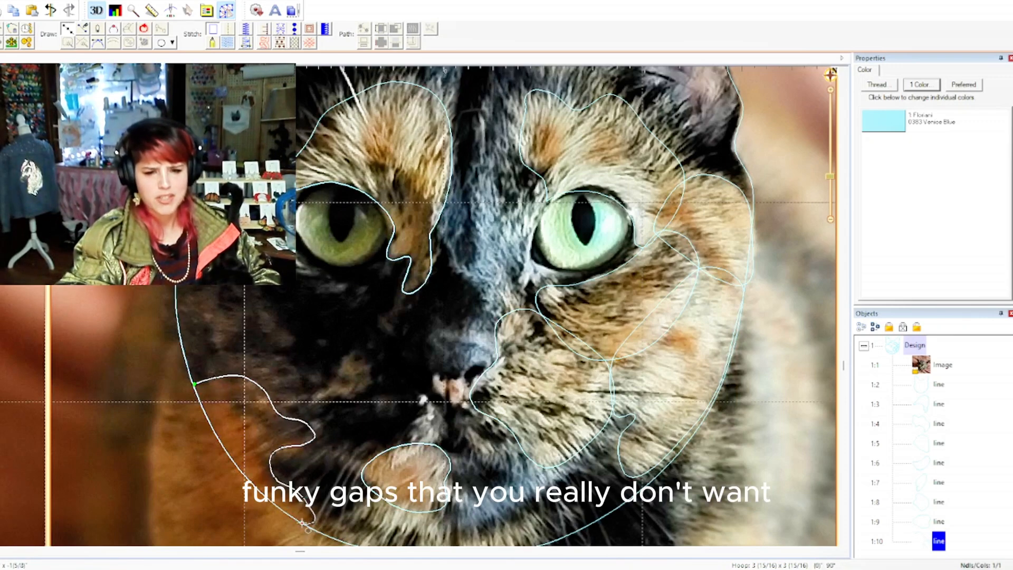
click(68, 30)
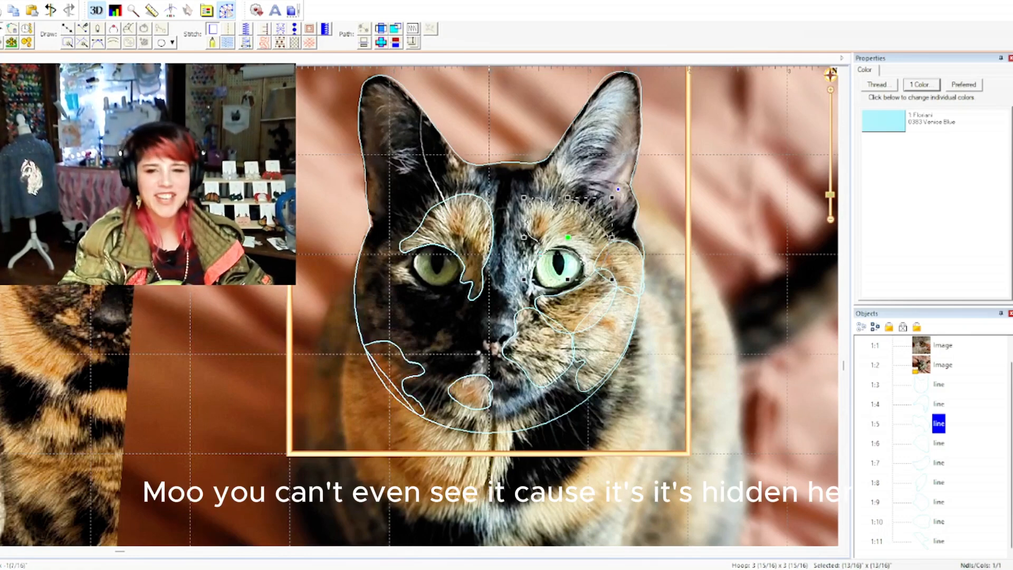
- Move the second cat reference photo down until its ear and eye are visible beside the portrait, and lock it in place
drag(120, 552, 115, 551)
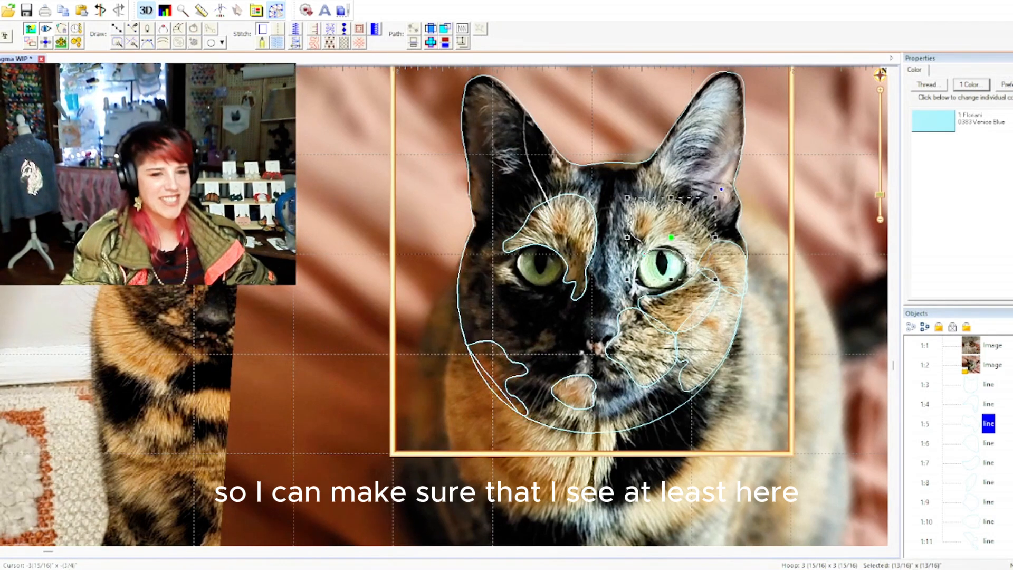
click(112, 290)
key(Down)
key(Down)
key(Down)
key(Down)
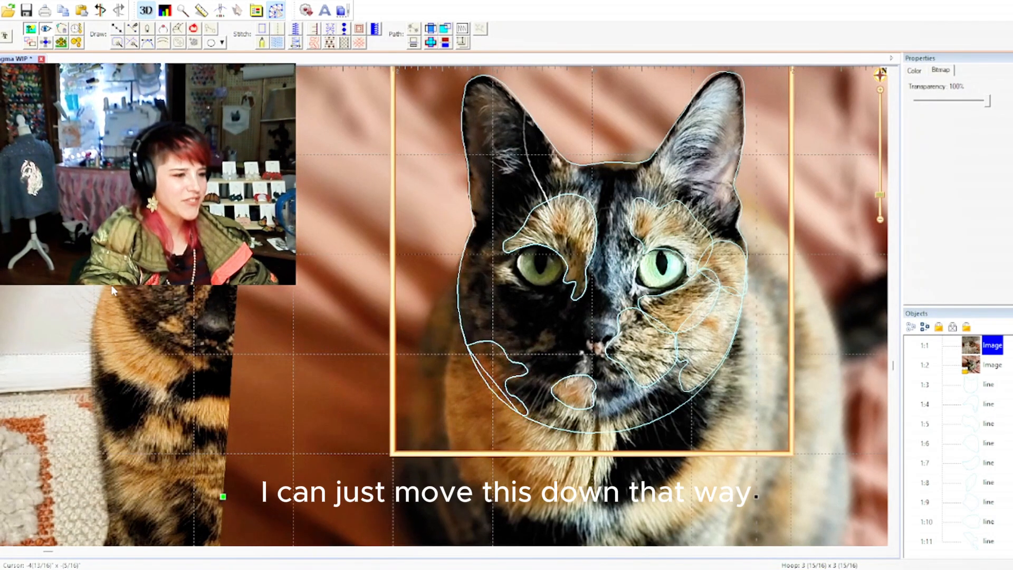
key(Down)
key(Down)
key(Down)
key(Down)
key(Down)
key(Down)
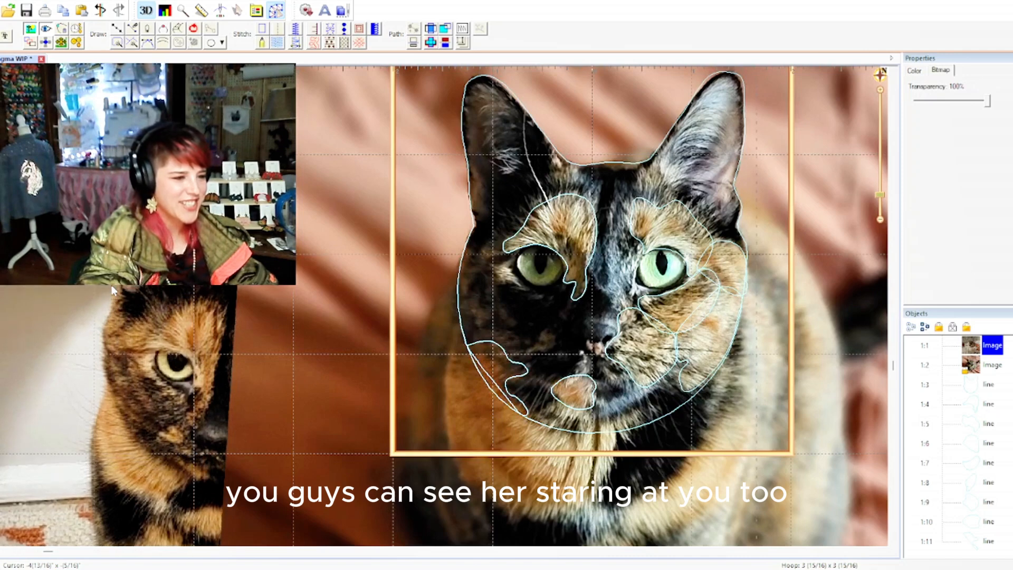
key(Down)
key(Down)
key(Down)
key(Down)
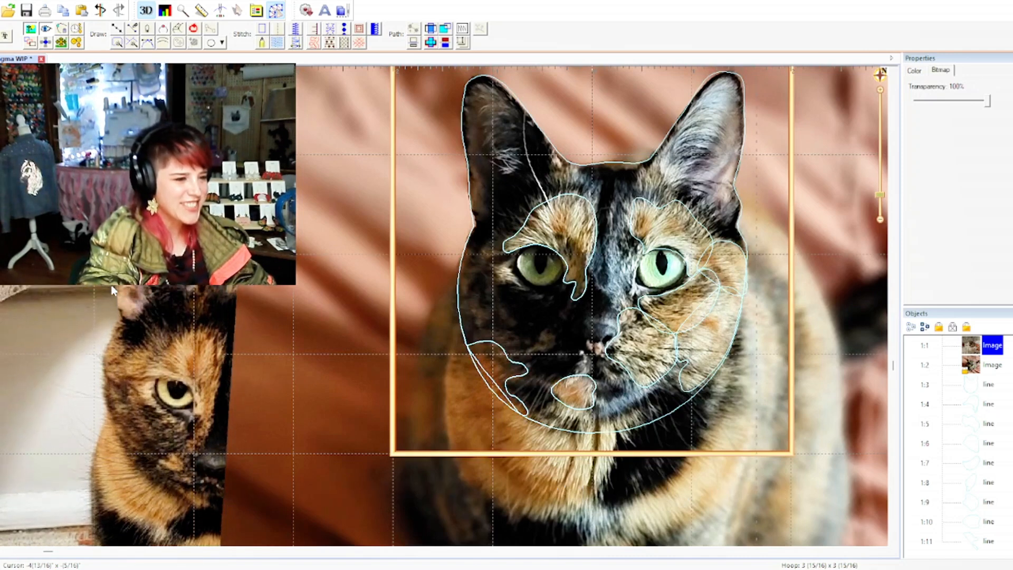
key(Down)
key(Down)
key(Down)
key(Down)
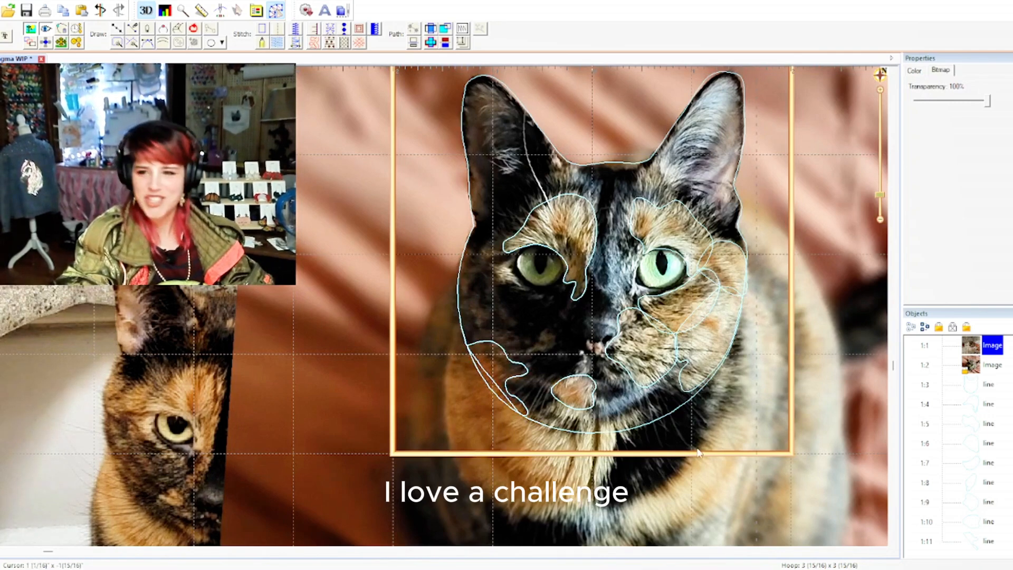
click(937, 328)
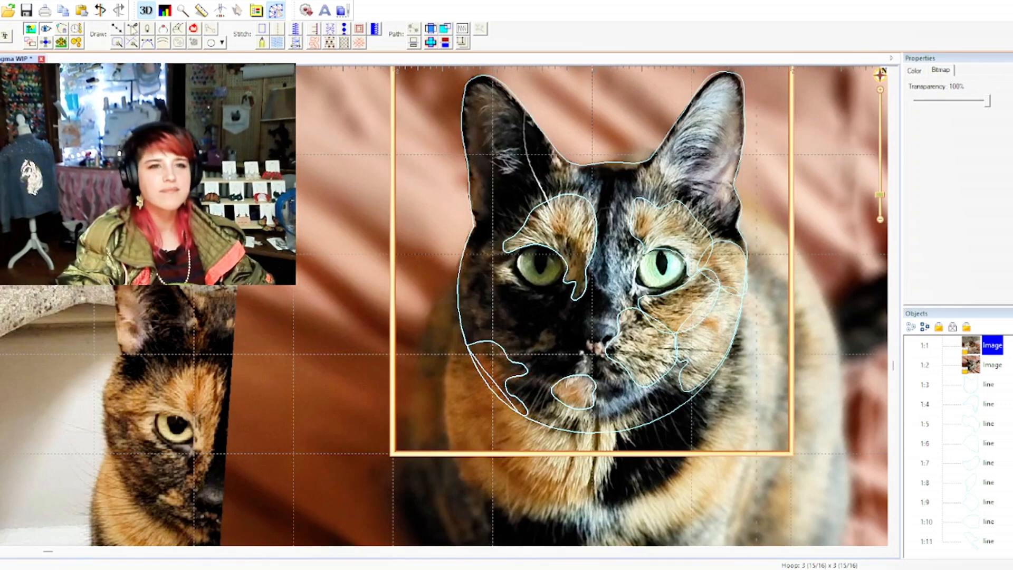
- Trace a closed outline around the left cheek area, from the lower cheek patch up past the left eye's outer corner and along the head edge
click(117, 29)
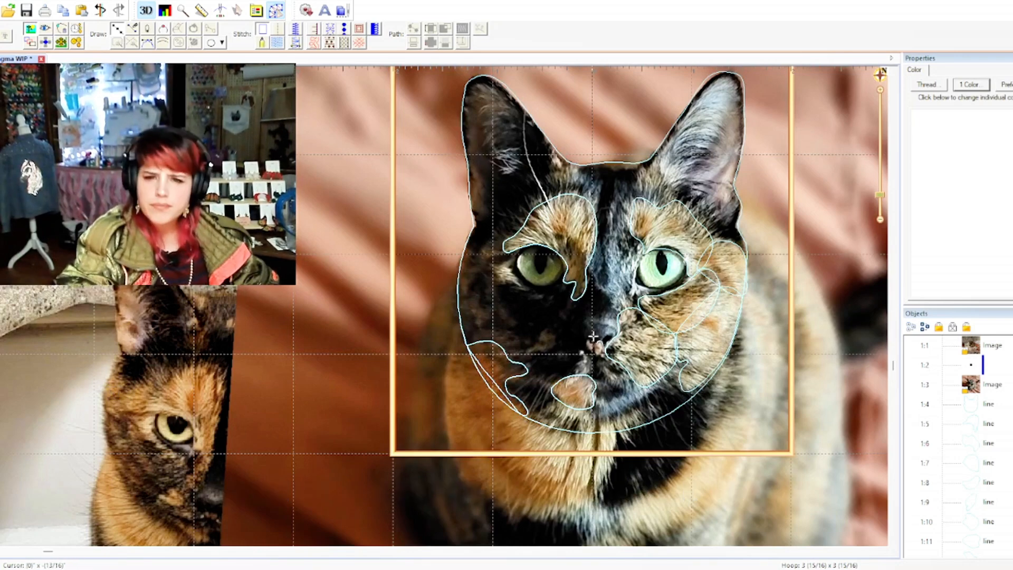
scroll(521, 306, up, 2)
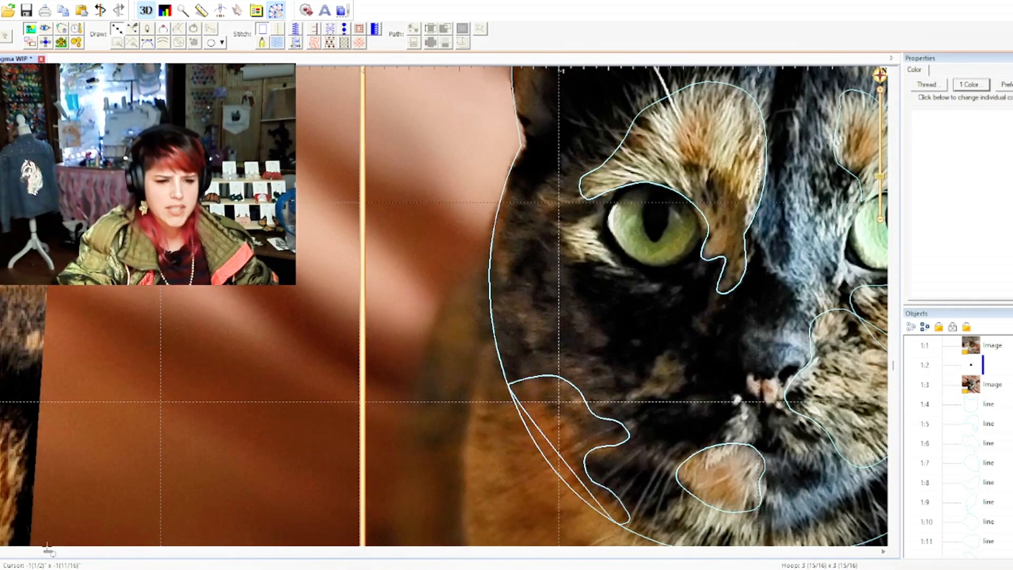
drag(48, 551, 6, 535)
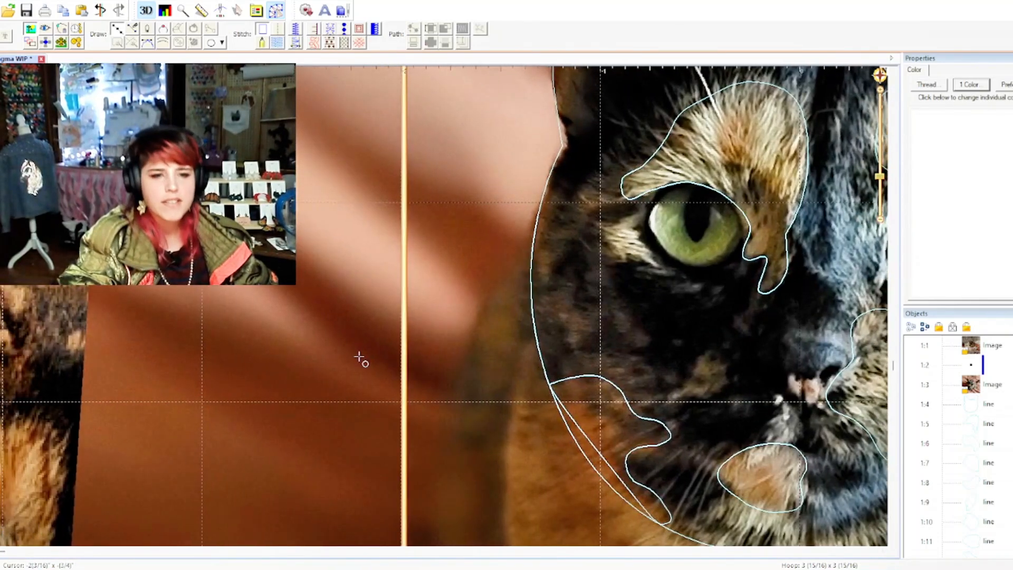
scroll(324, 363, down, 3)
scroll(91, 314, up, 1)
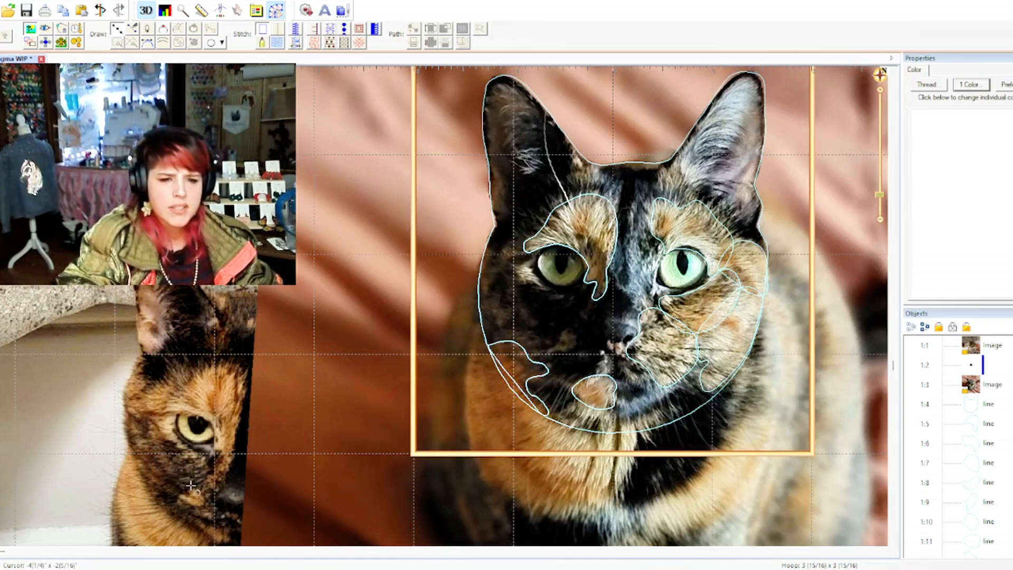
click(539, 361)
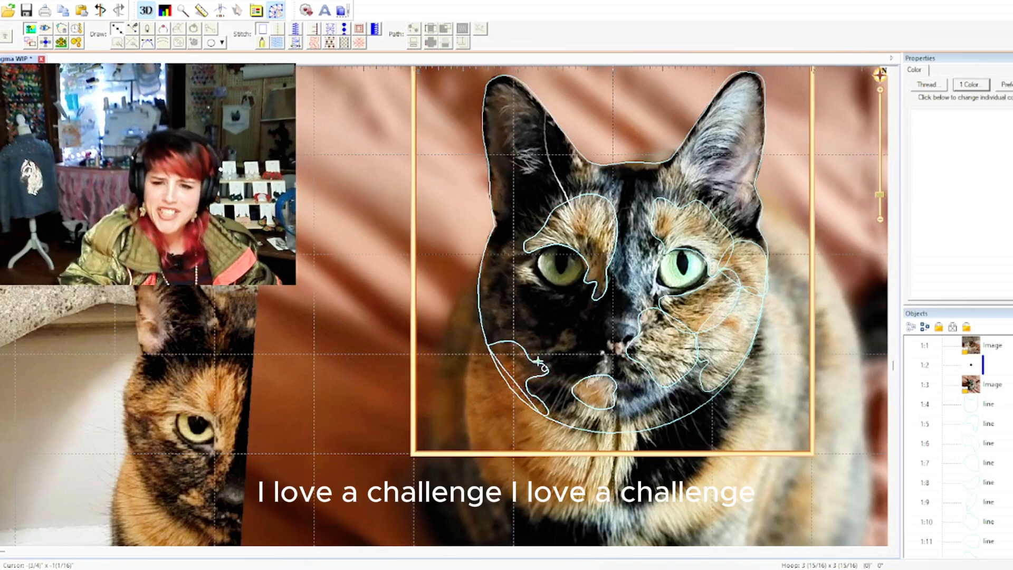
click(561, 329)
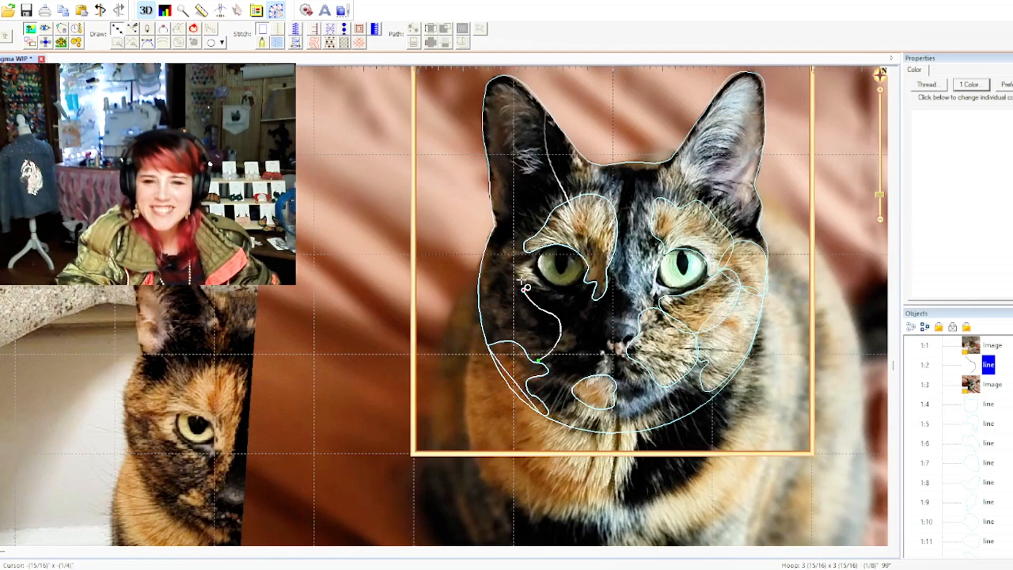
mouse_move(526, 288)
mouse_down()
mouse_move(516, 276)
mouse_move(528, 255)
mouse_move(498, 254)
mouse_move(496, 354)
mouse_move(474, 261)
mouse_up()
click(195, 29)
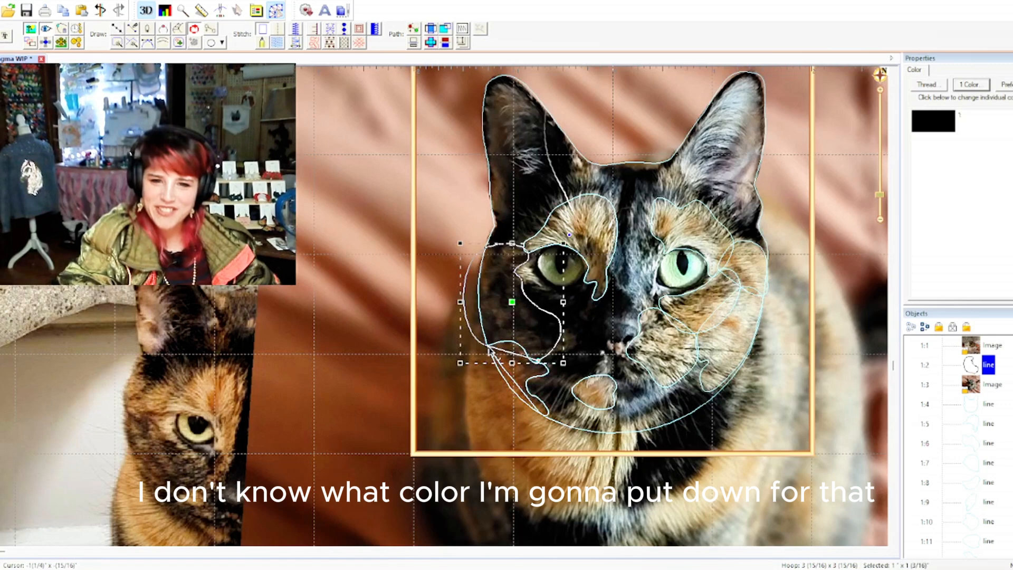
- Reshape the outer curve of the new left cheek outline to follow the head's edge
click(468, 317)
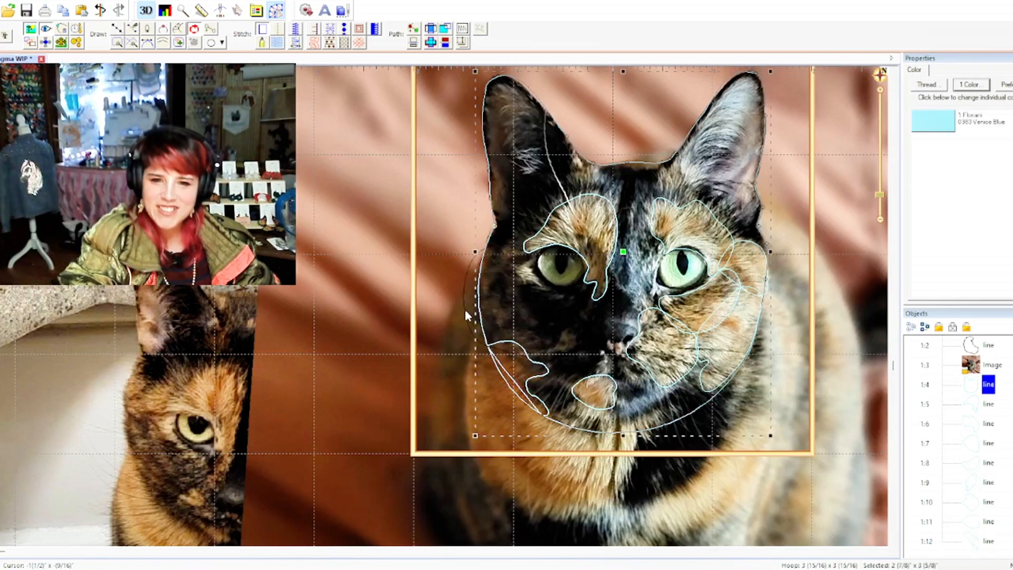
click(466, 313)
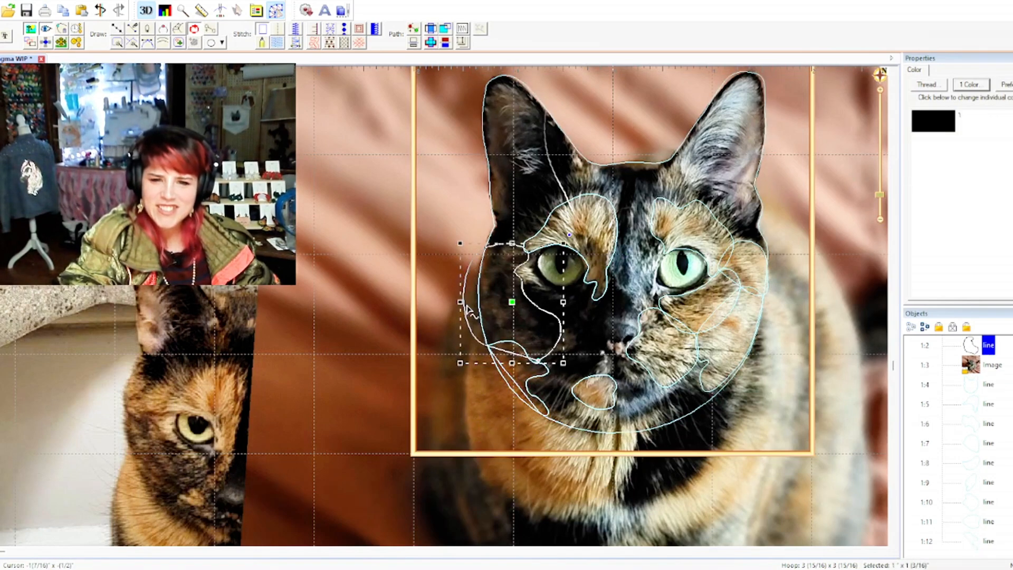
click(486, 346)
drag(457, 335, 472, 284)
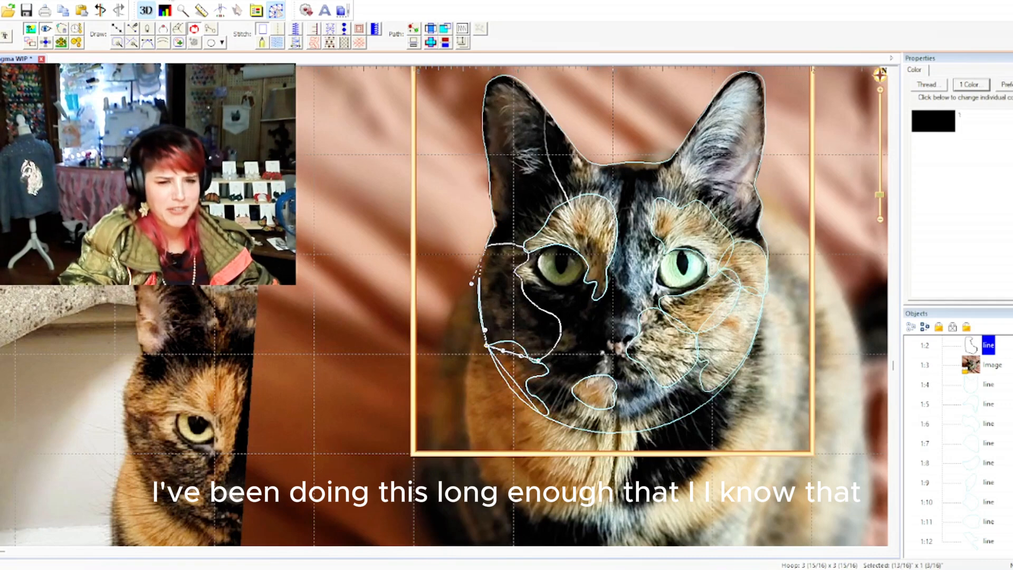
- Move the black left cheek outline after all the other outlines in the object order
click(117, 30)
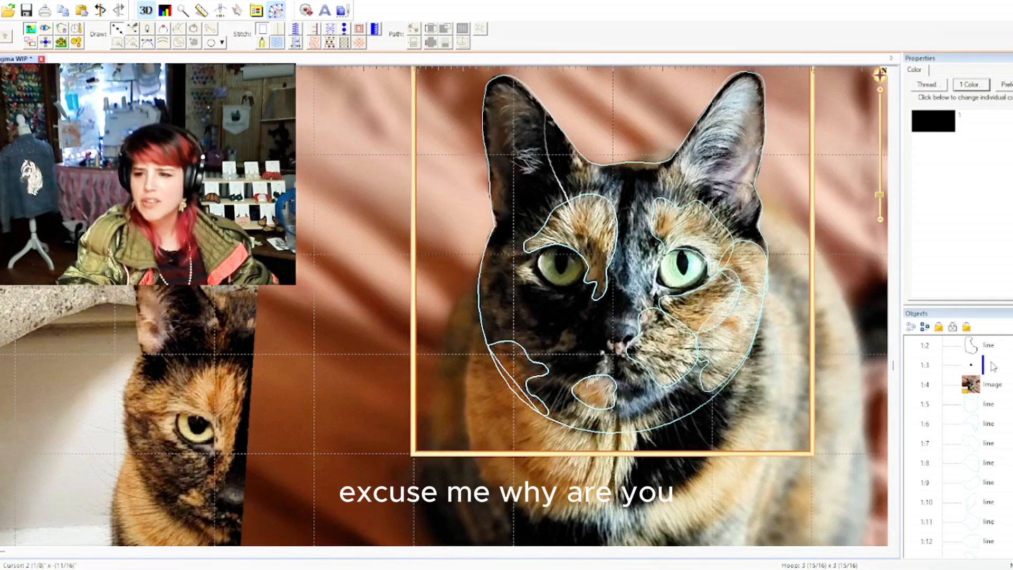
click(973, 349)
click(1008, 404)
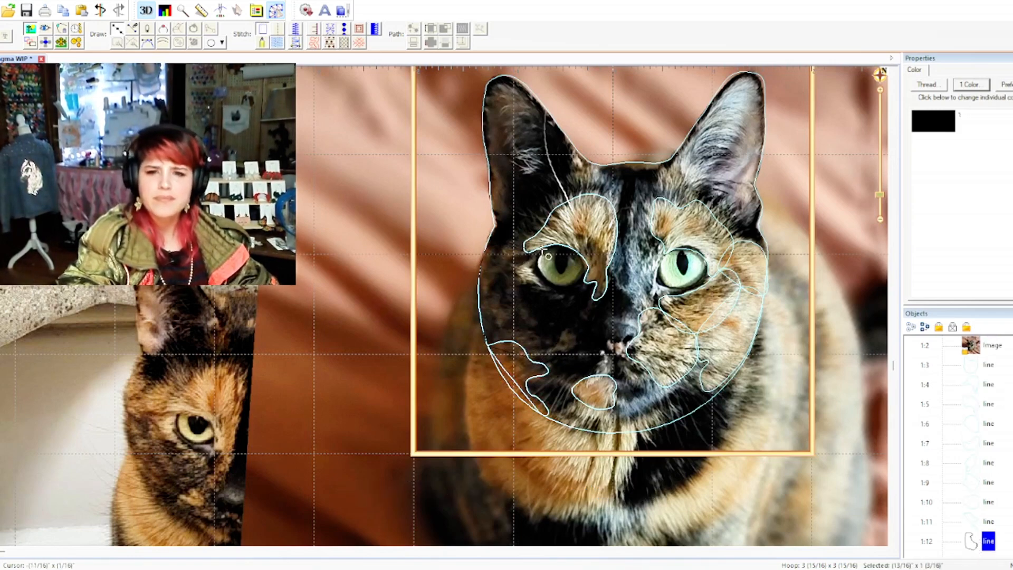
- Convert all the traced fur area outlines, except the head outline, into fills
click(983, 525)
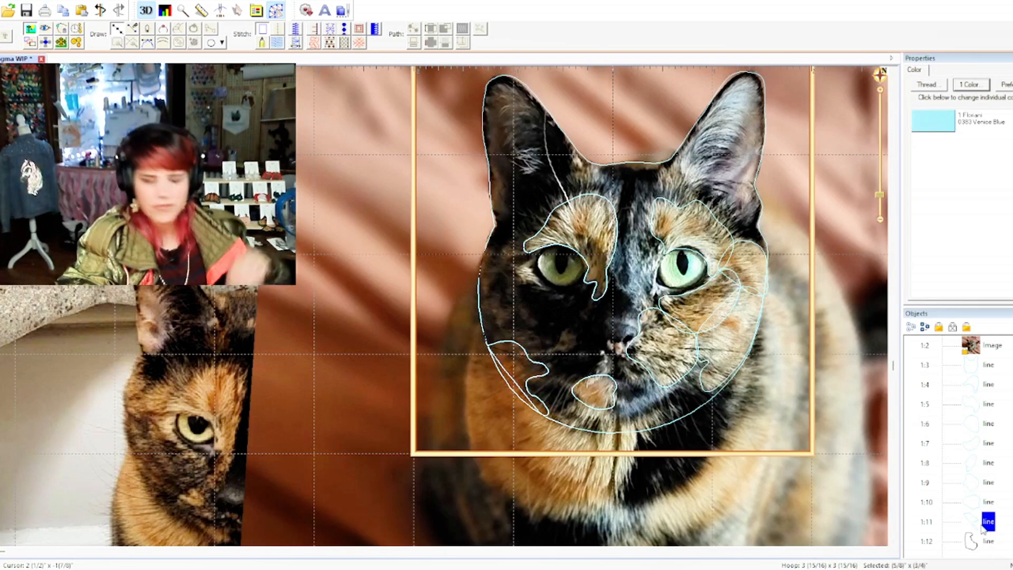
shift+click(986, 412)
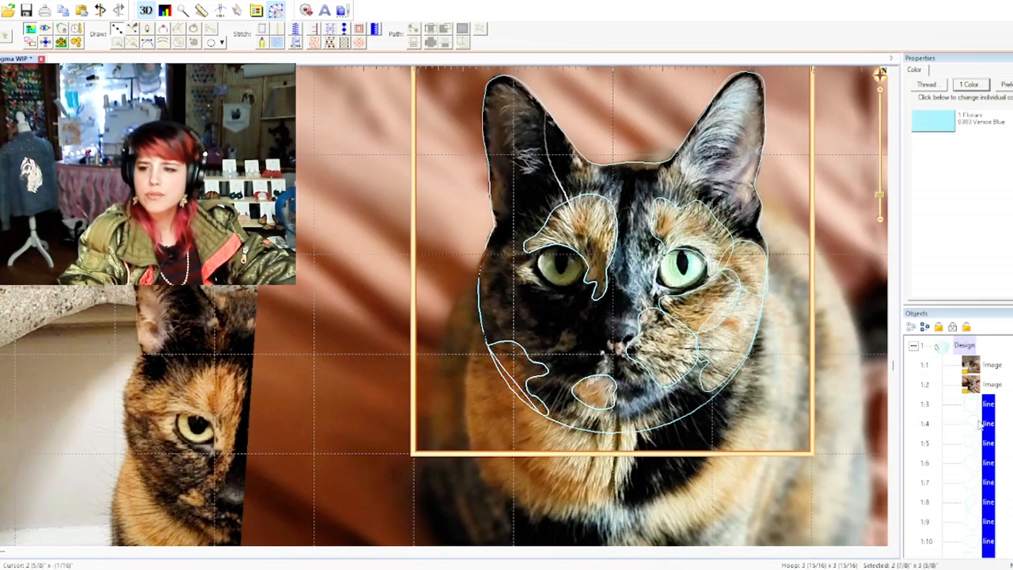
ctrl+click(980, 424)
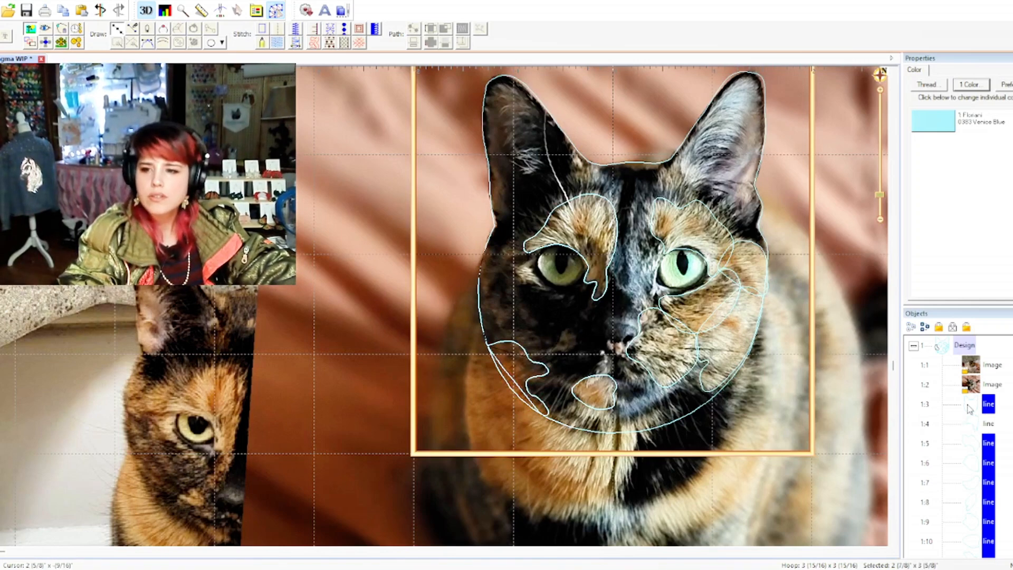
click(987, 424)
scroll(988, 434, down, 1)
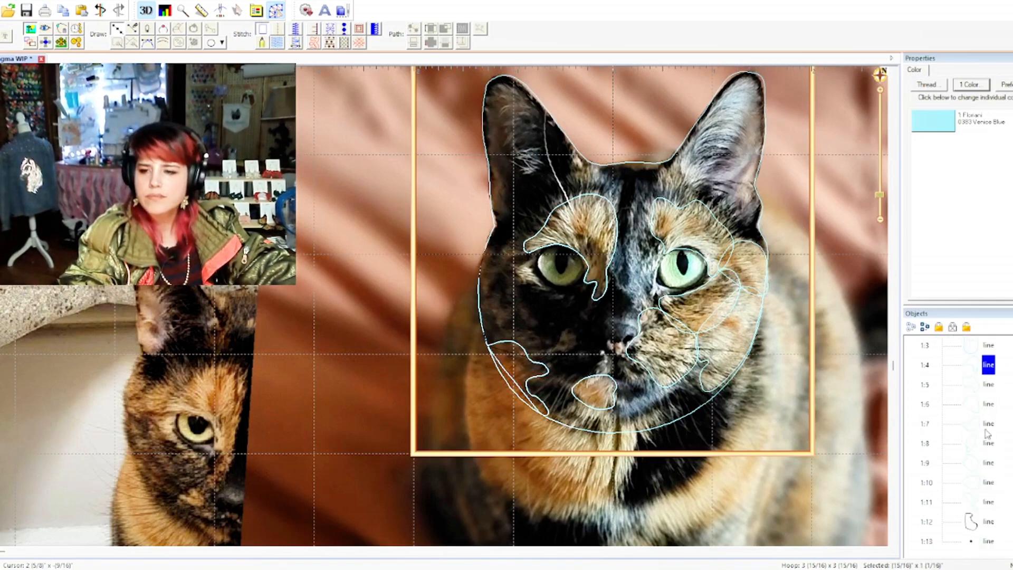
shift+click(984, 525)
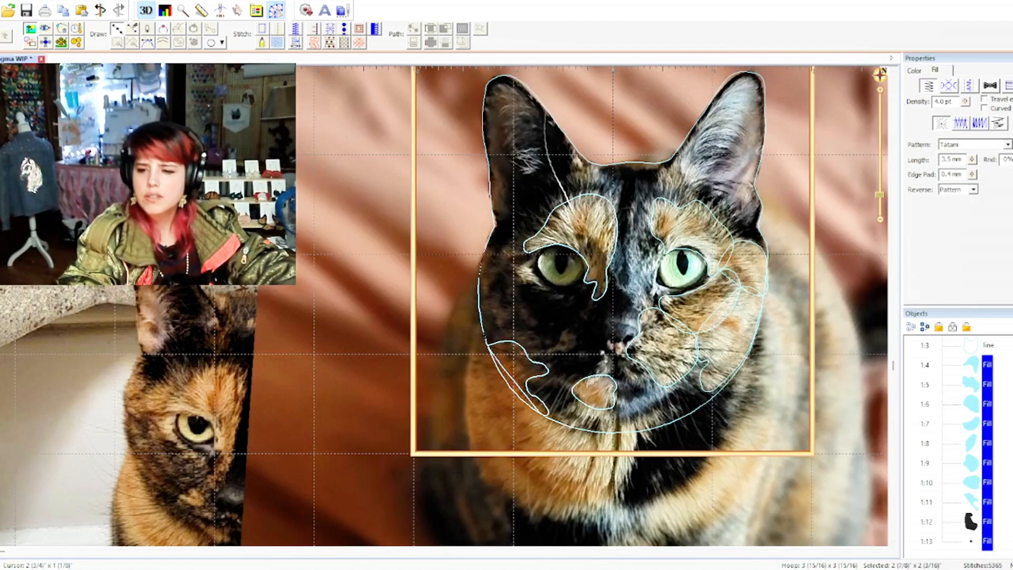
- Recolor all the light blue fur fills, leaving out the black left cheek, with the peach Floriani thread Satin Sheet
click(978, 505)
scroll(995, 451, up, 1)
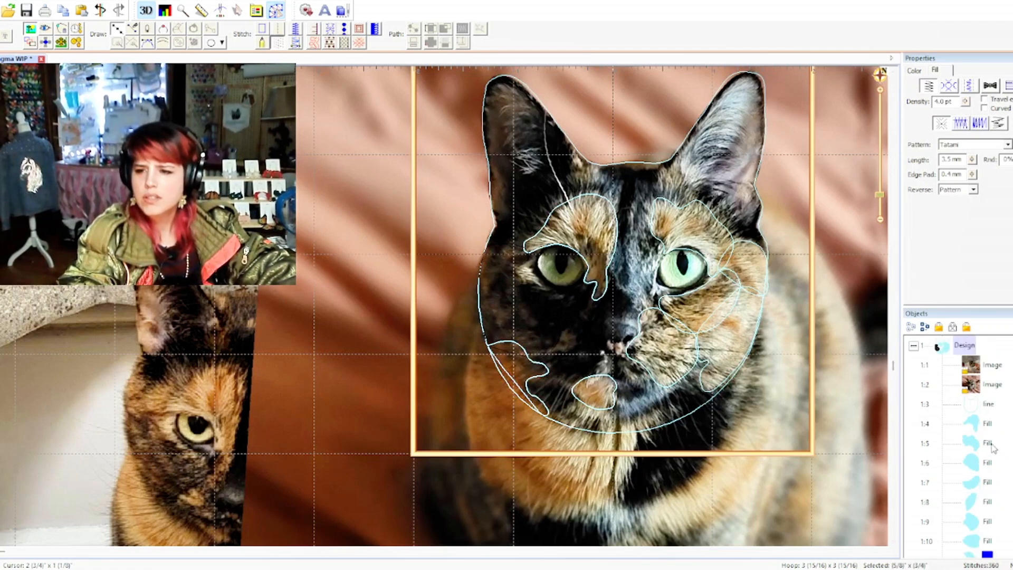
shift+click(976, 422)
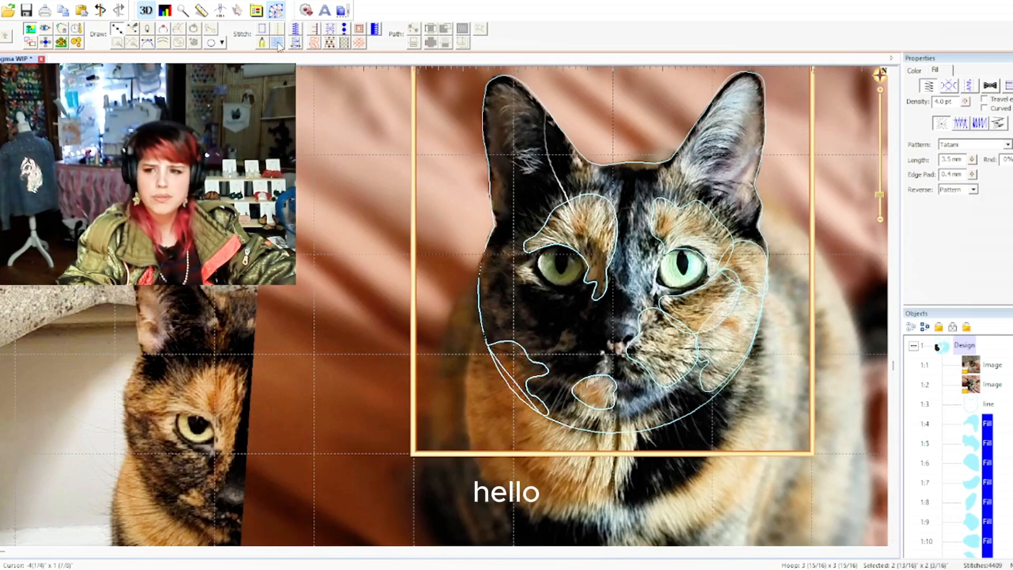
click(278, 44)
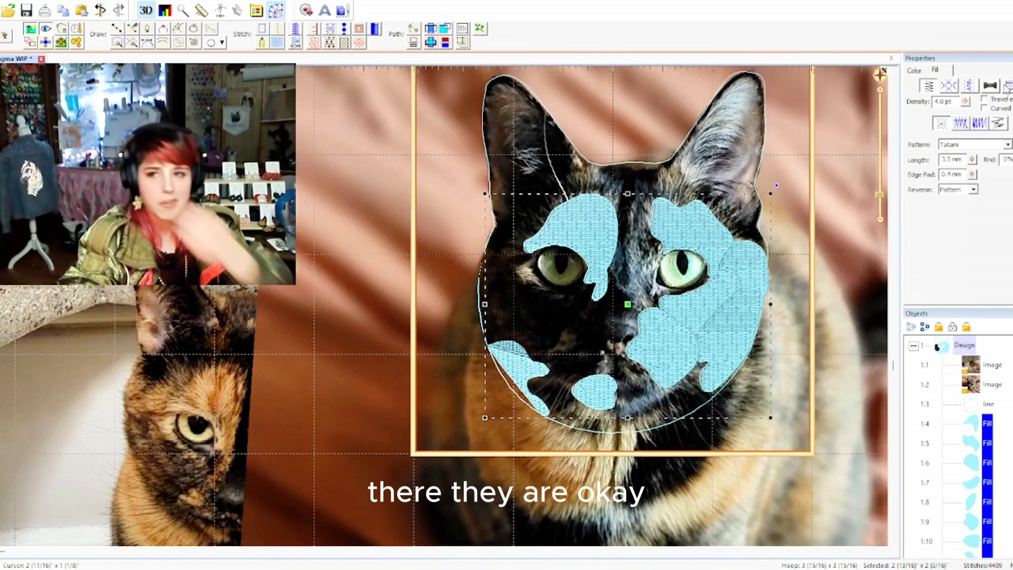
click(914, 71)
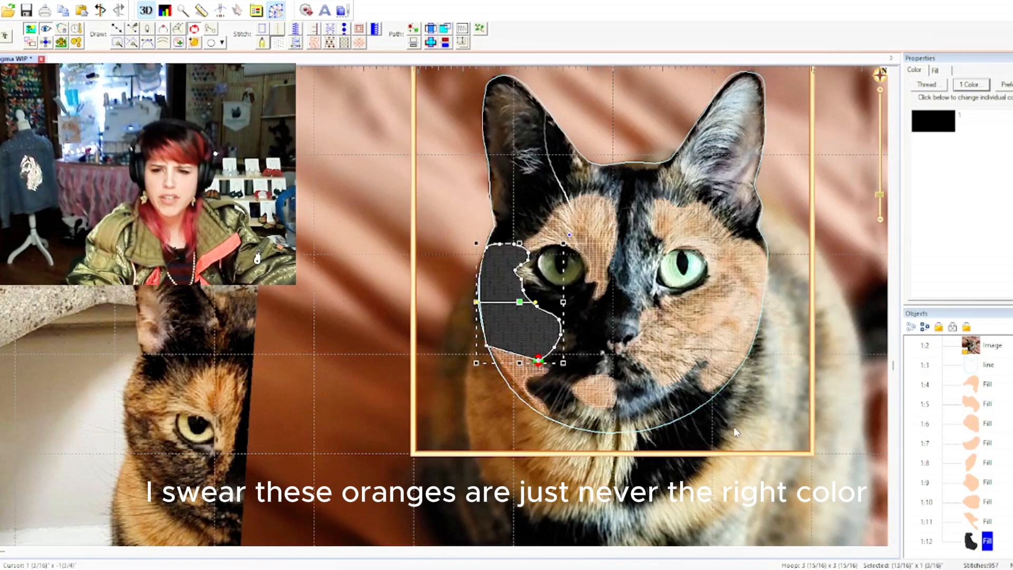
- Trace a closed outline of the fur beneath the chin, color it Brother Embroidery Light Brown and turn it into a fill
click(638, 435)
scroll(563, 417, up, 2)
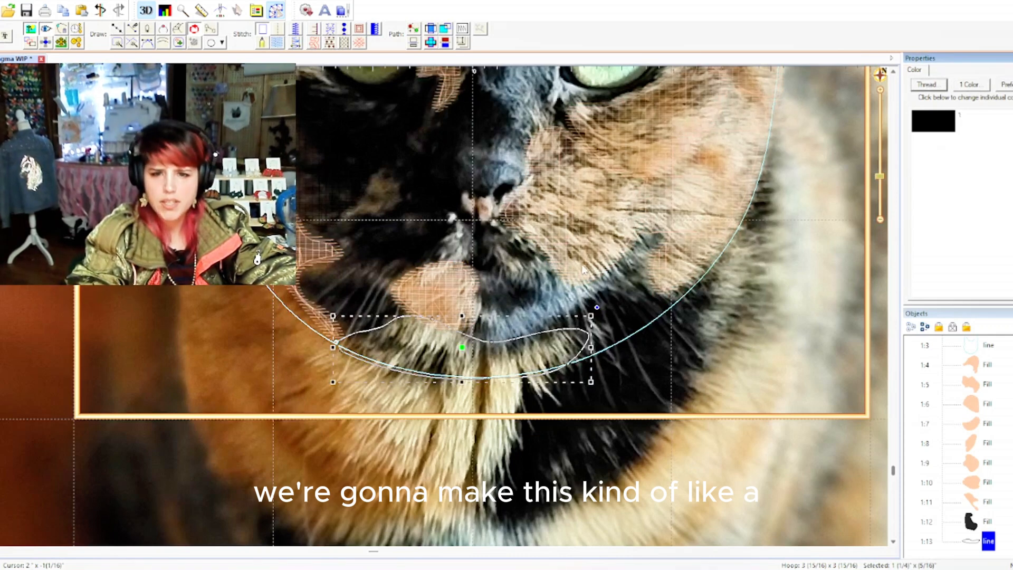
click(937, 125)
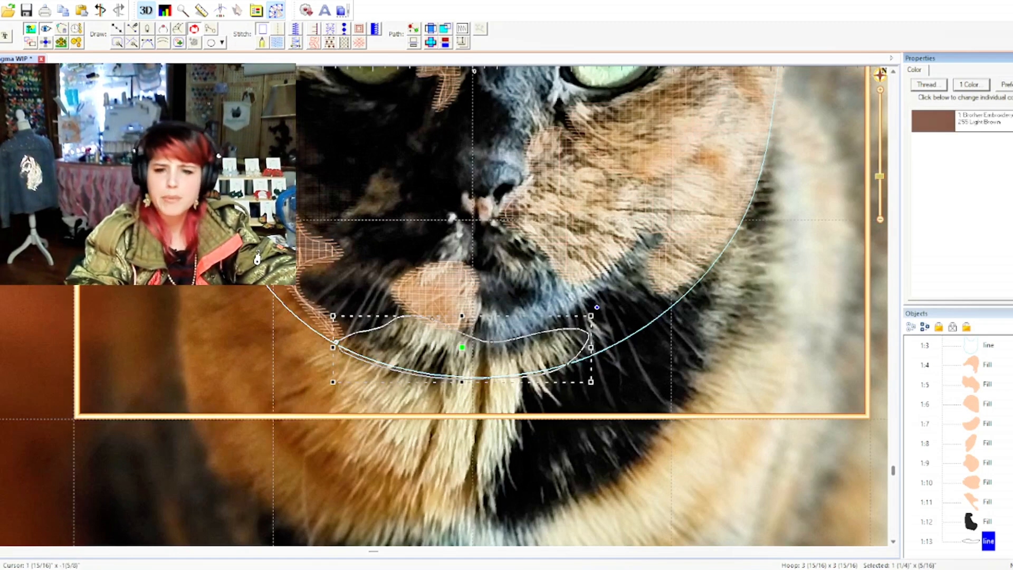
click(275, 45)
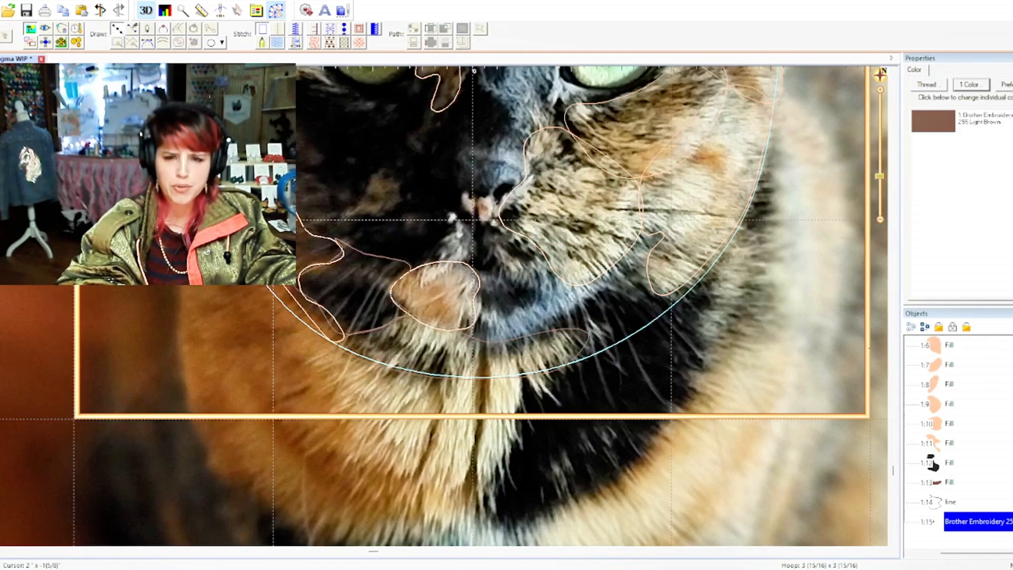
- Trace closed outlines of the dark fur along the right side of the chin and of the oval dark patch beside the orange chin spot
drag(899, 481, 903, 425)
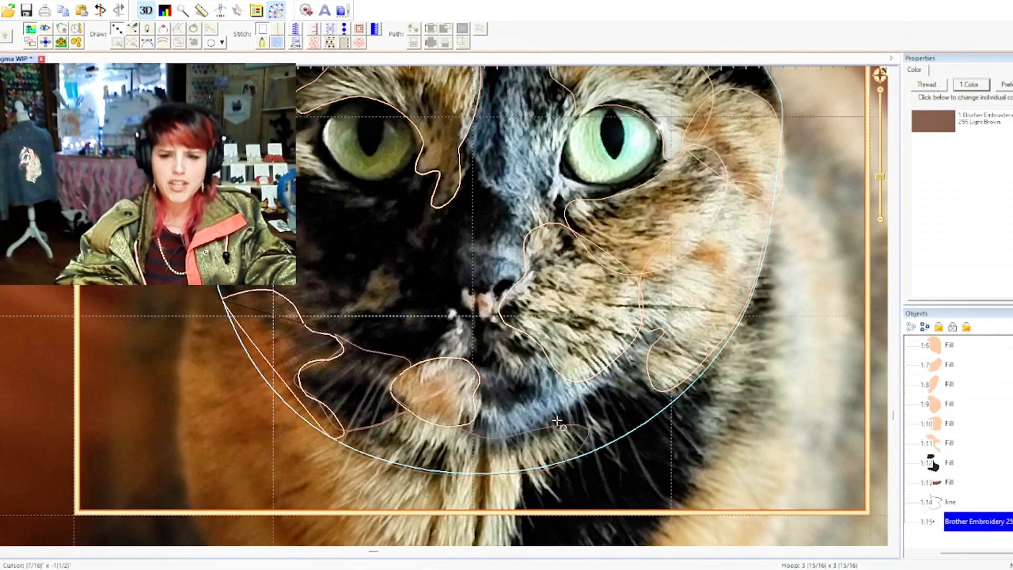
click(587, 426)
click(639, 378)
click(540, 397)
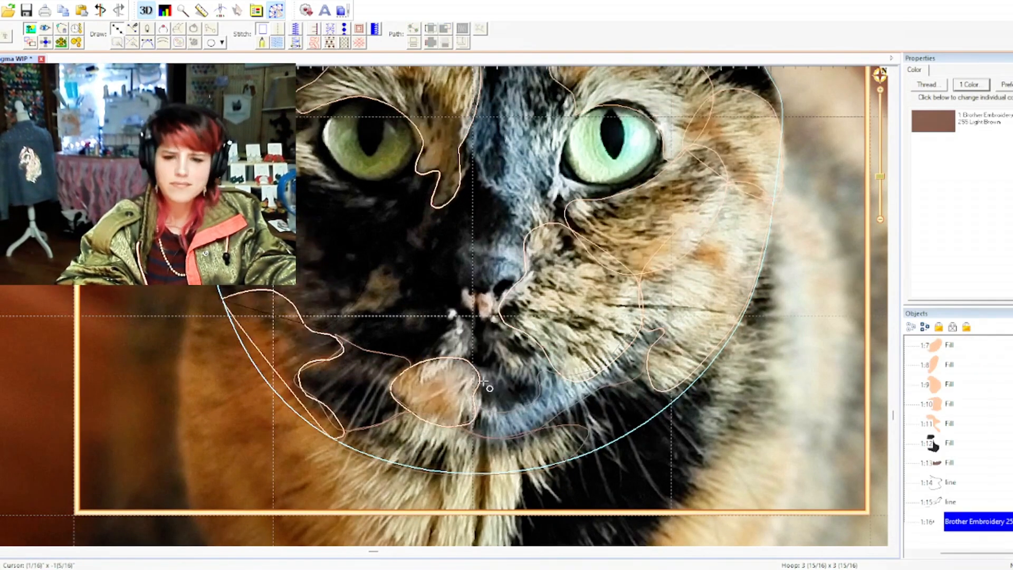
click(485, 371)
click(479, 410)
- Trace closed outlines of the nose and muzzle center and of the dark fur left of the mouth
click(411, 366)
click(452, 309)
click(470, 260)
click(394, 357)
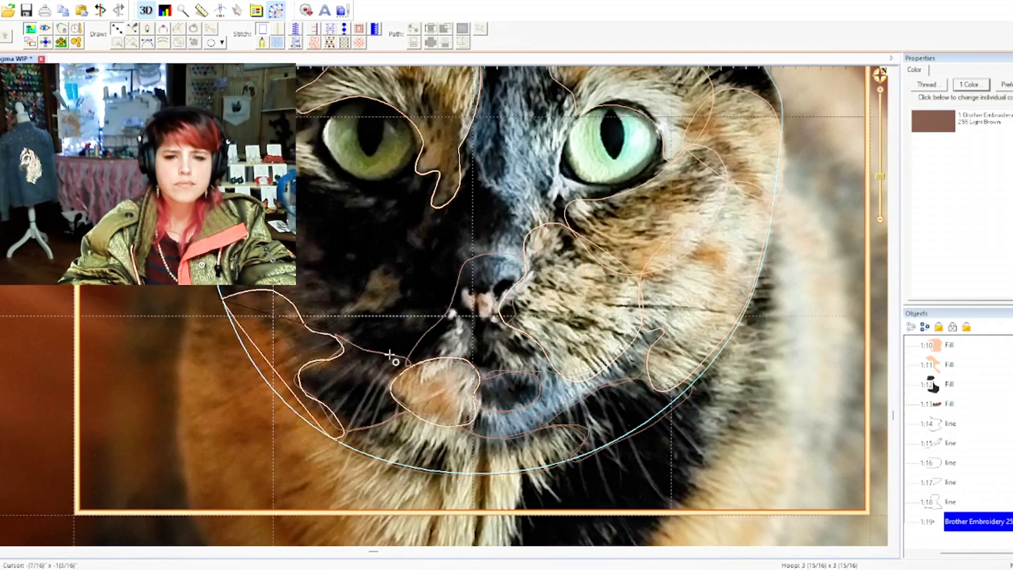
click(320, 320)
click(451, 304)
- Trace closed outlines of the dark fur between the left orange eye patch and the nose, and between the nose and the right eye
click(462, 141)
click(399, 289)
click(494, 243)
click(515, 227)
click(463, 141)
click(567, 225)
scroll(552, 212, up, 3)
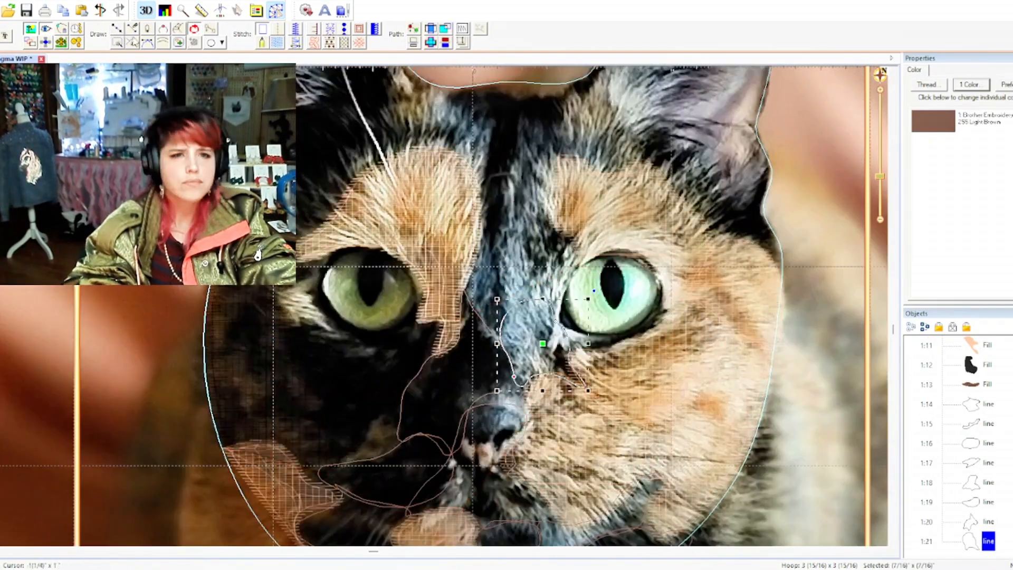
- Trace closed outlines of the dark stripe between the eyebrow patches and of the areas around both eyes
click(462, 291)
click(565, 154)
click(553, 291)
click(430, 367)
click(363, 442)
scroll(475, 264, up, 2)
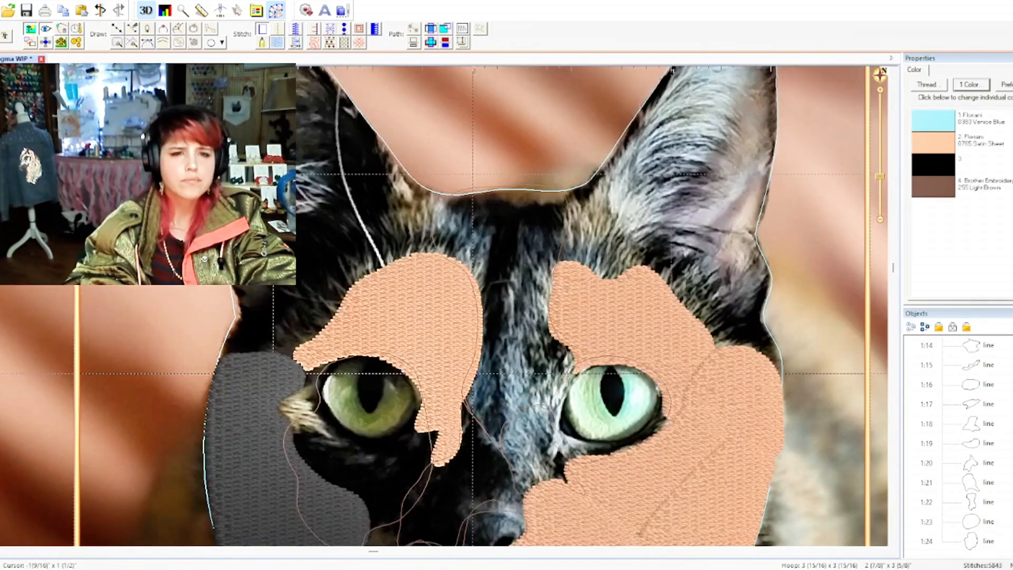
- Trace closed outlines of the dark fur at the left temple and on the forehead below the left ear
scroll(548, 211, down, 3)
click(422, 201)
click(393, 191)
click(379, 246)
click(426, 235)
click(421, 201)
click(474, 133)
click(510, 132)
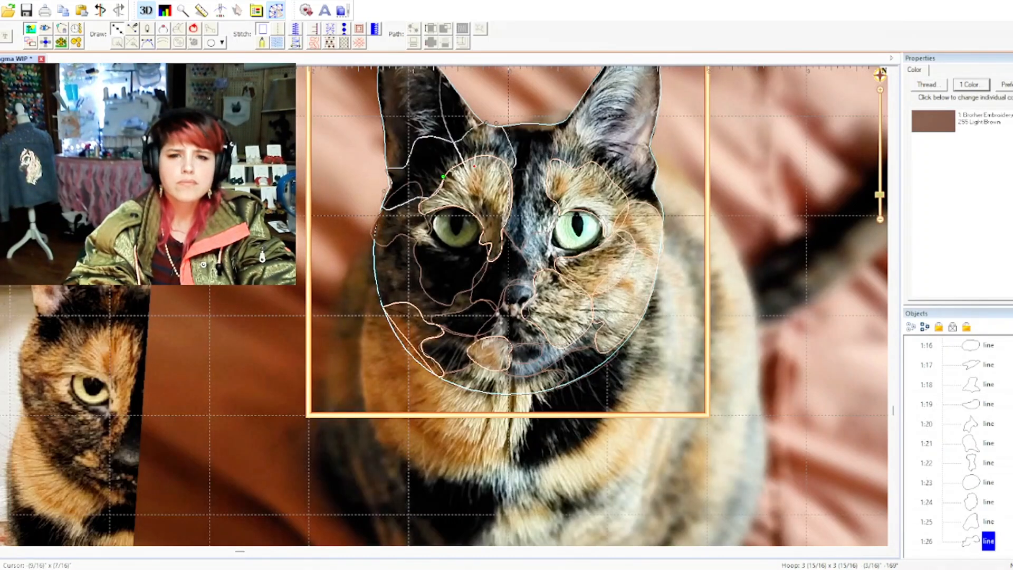
- Trace closed outlines of the inner areas of the left and right ears
scroll(448, 212, up, 3)
click(385, 281)
click(423, 232)
click(397, 156)
click(385, 239)
click(386, 282)
click(655, 159)
click(622, 211)
key(Escape)
- Turn the remaining traced outlines into fills, using Floriani Pink Mist for both inner ears and Light Brown for the fur areas
ctrl+click(988, 521)
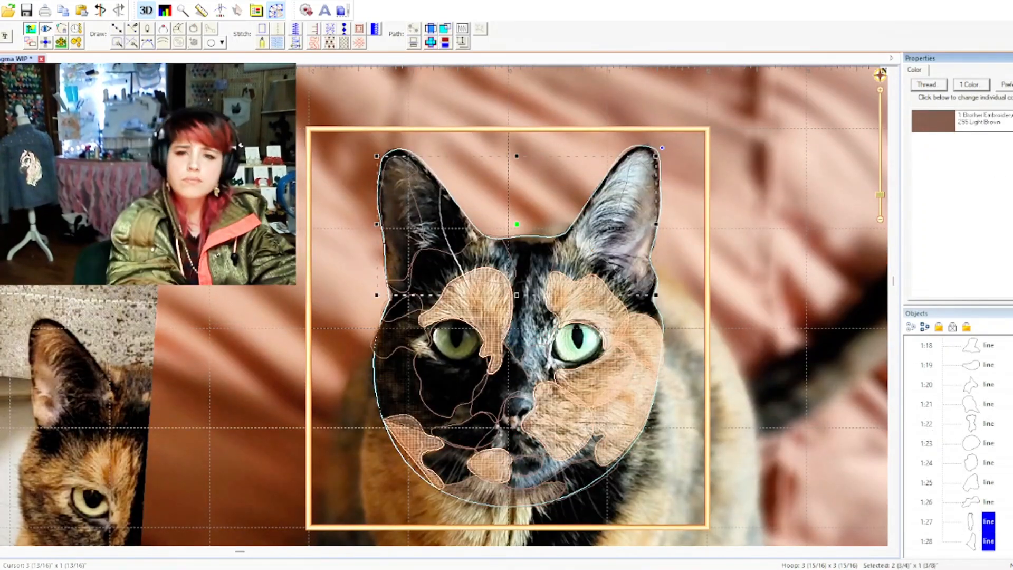
click(277, 43)
click(277, 42)
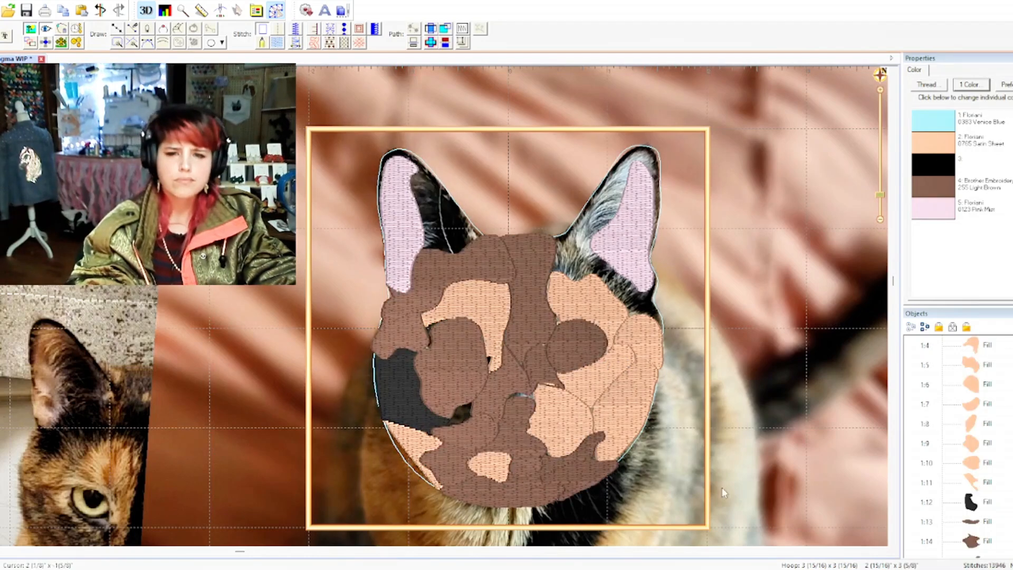
- Delete the reference photo of the cat sitting on the patterned rug
click(451, 365)
ctrl+click(403, 322)
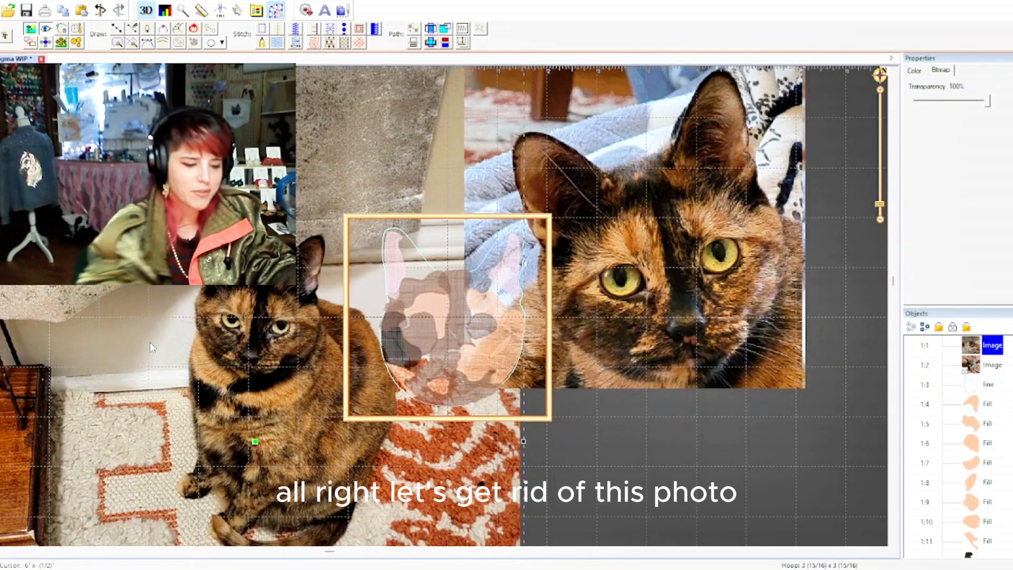
key(Delete)
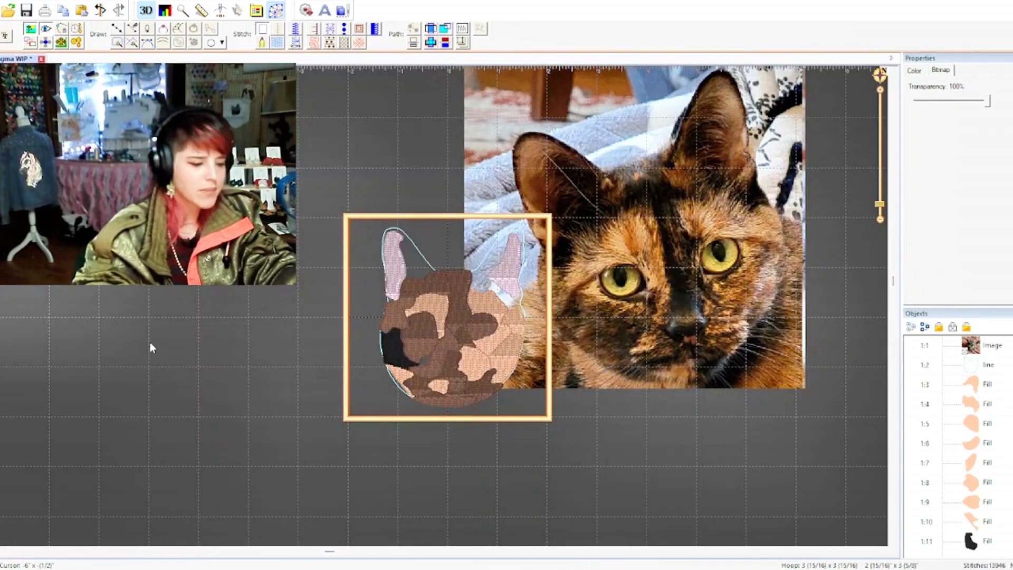
mouse_move(329, 551)
mouse_down()
mouse_move(1, 551)
mouse_move(338, 551)
mouse_up()
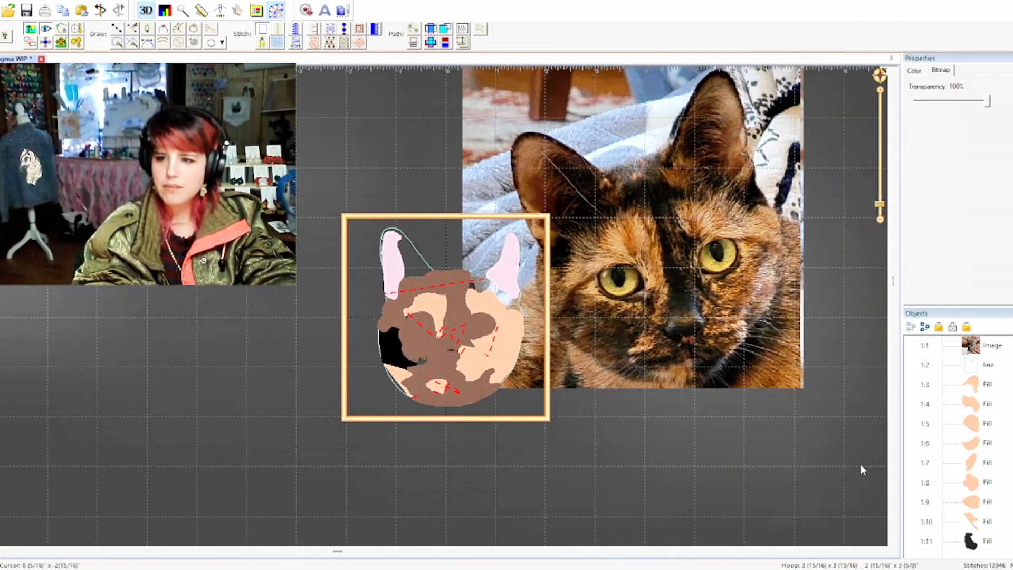
- Move the two new close-up reference photos from the end to the start of the object order
scroll(998, 409, down, 6)
click(993, 542)
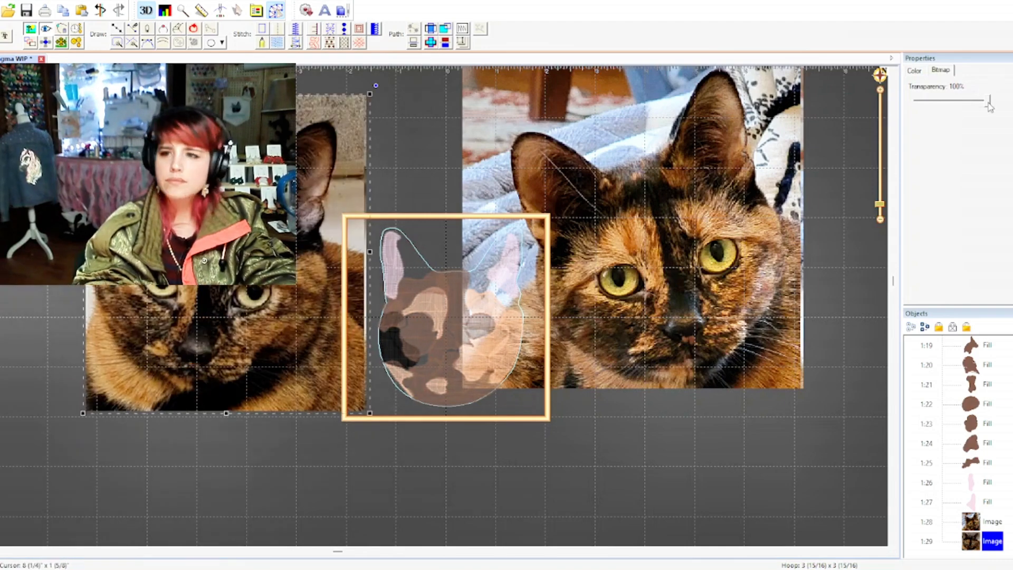
click(814, 487)
scroll(538, 414, up, 2)
click(974, 522)
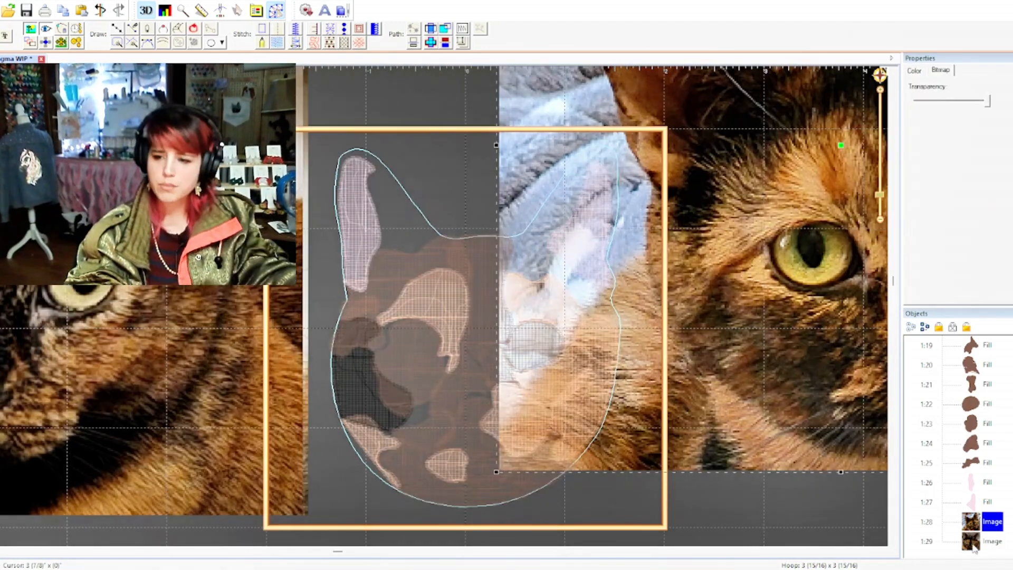
ctrl+click(975, 545)
key(Home)
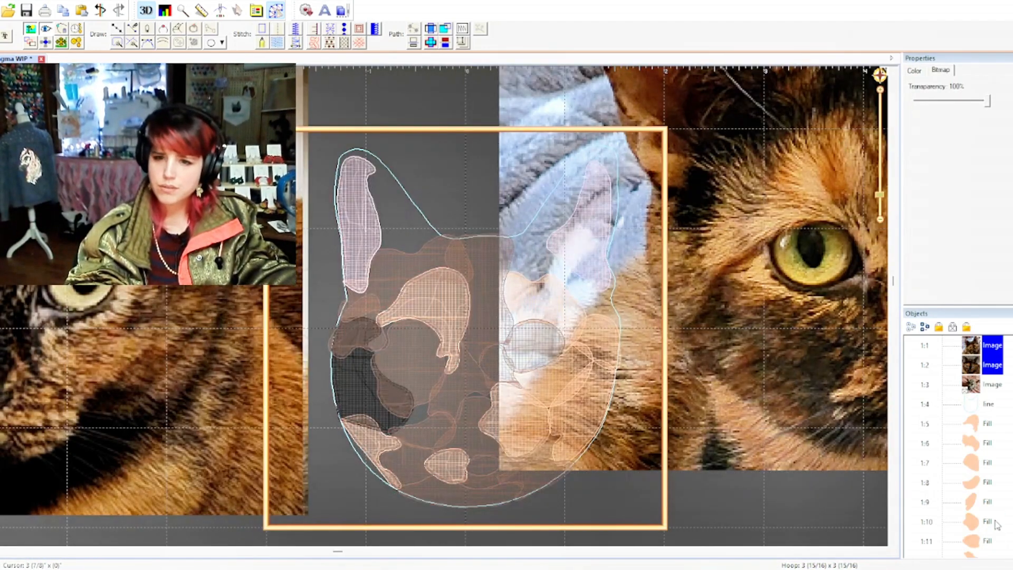
- Reorder the reference photos so the main portrait photo comes first and the left close-up photo follows the head outline
click(992, 385)
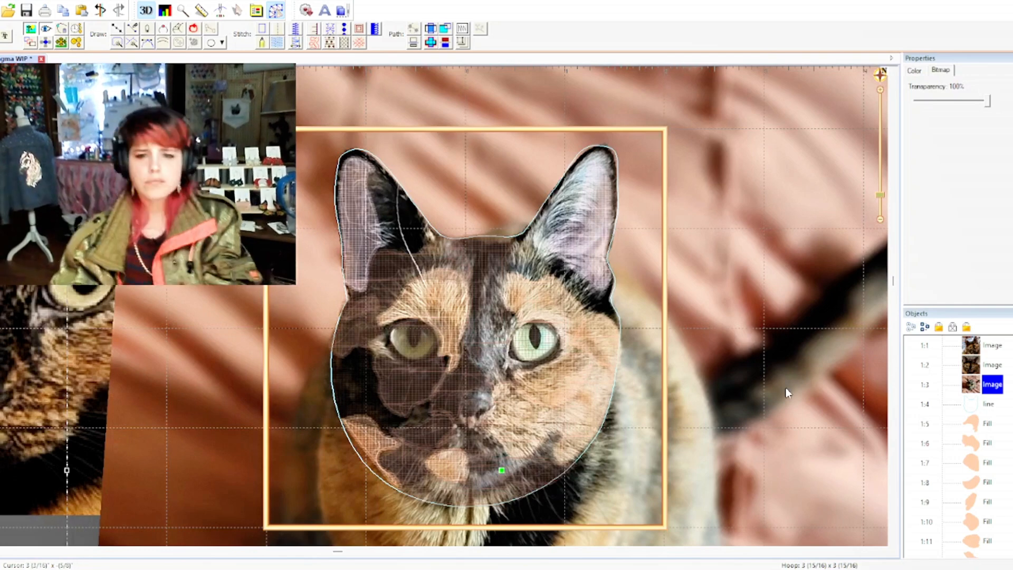
click(85, 309)
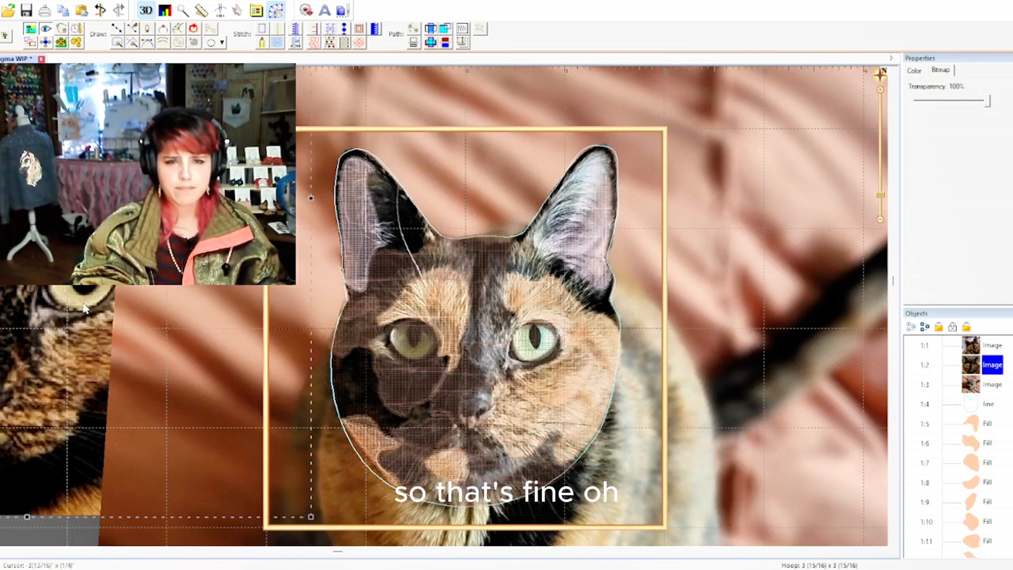
drag(979, 366, 982, 403)
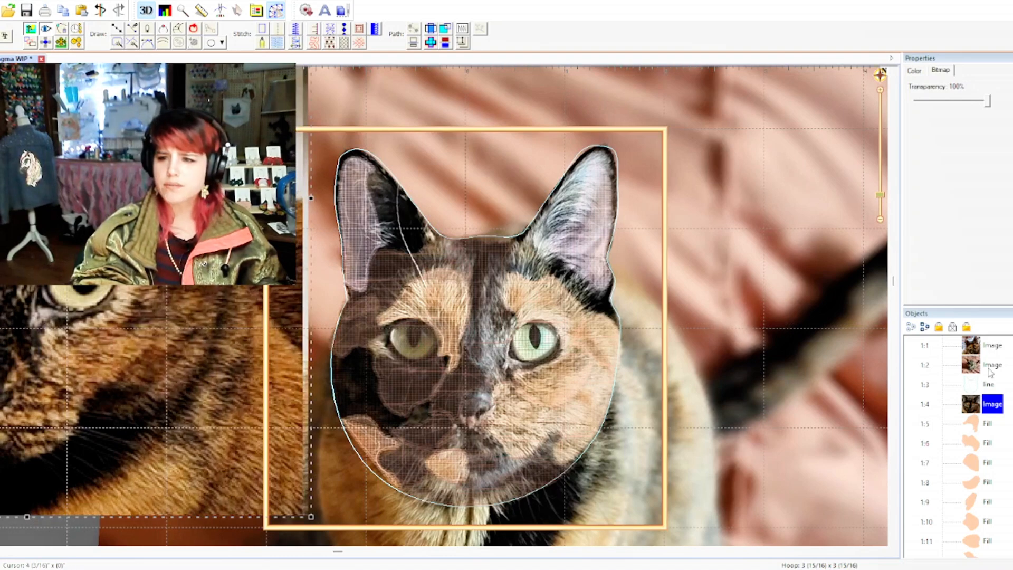
drag(992, 346, 992, 366)
- Scale down the close-up photo with the blue blanket and place it directly right of the portrait
scroll(596, 178, down, 3)
drag(590, 176, 610, 245)
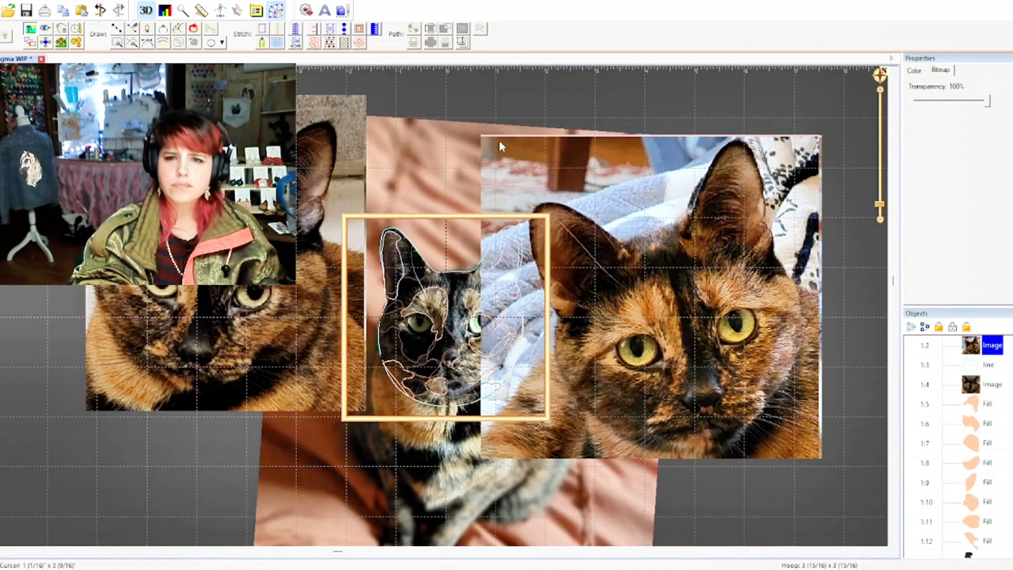
drag(481, 136, 571, 220)
drag(633, 274, 602, 247)
click(4, 466)
scroll(426, 306, up, 3)
click(491, 237)
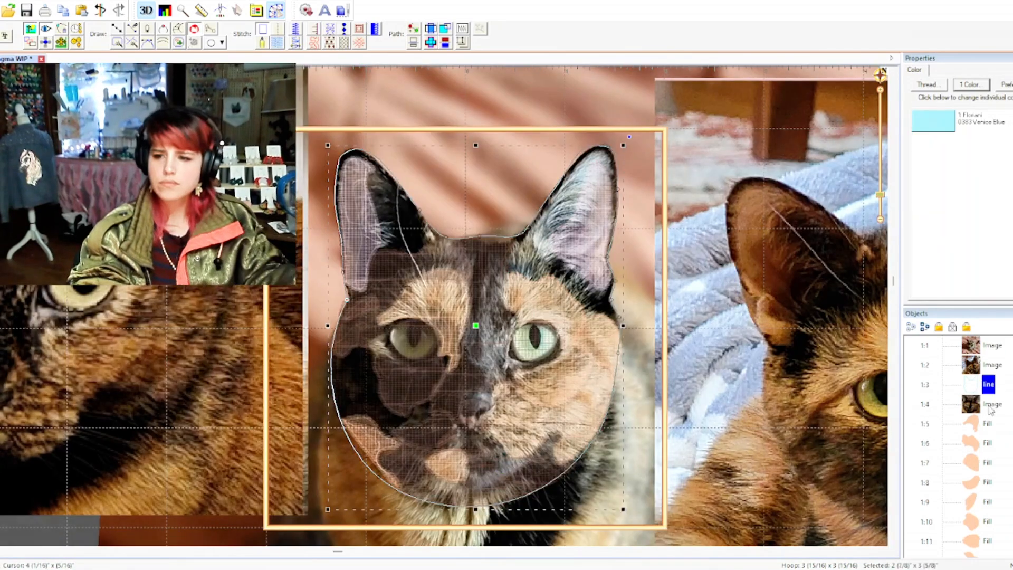
click(488, 203)
click(409, 370)
click(391, 275)
click(489, 468)
click(412, 464)
- Select the brown fills around both eyes, the nose, cheek and chin and recolor them Brother Embroidery Black
drag(337, 552, 802, 553)
drag(893, 281, 904, 343)
click(333, 316)
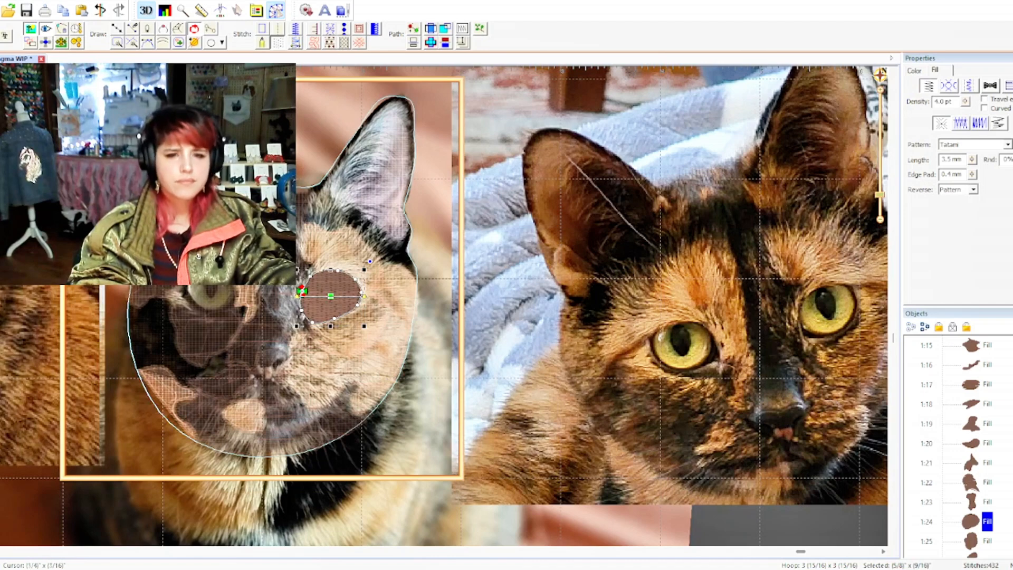
click(290, 314)
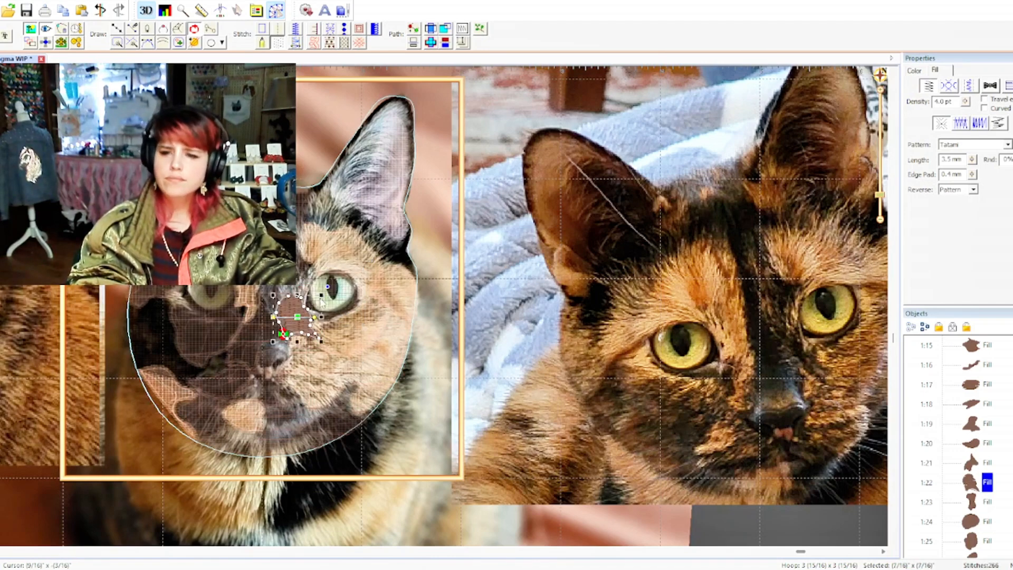
click(281, 279)
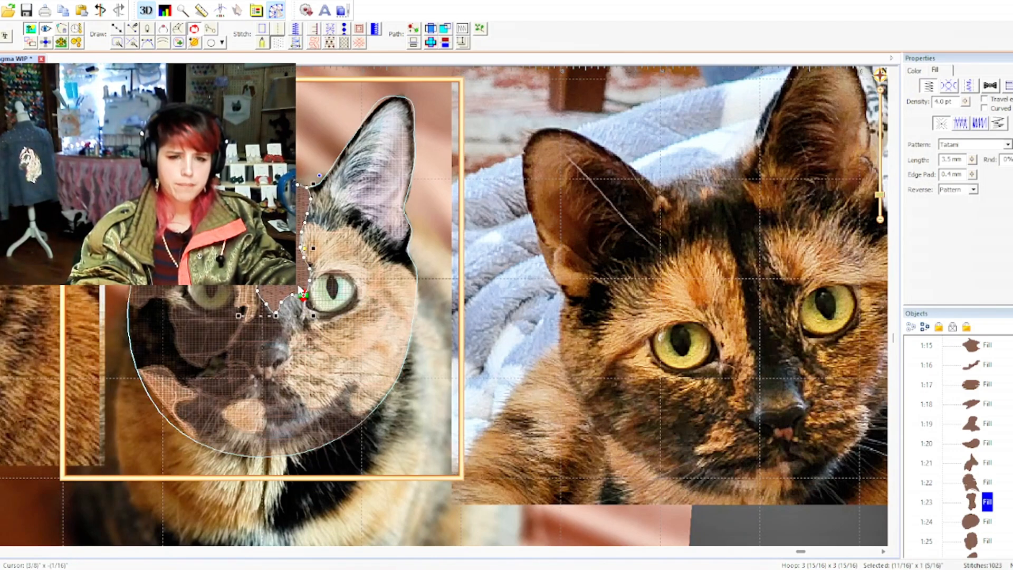
ctrl+click(319, 308)
ctrl+click(292, 315)
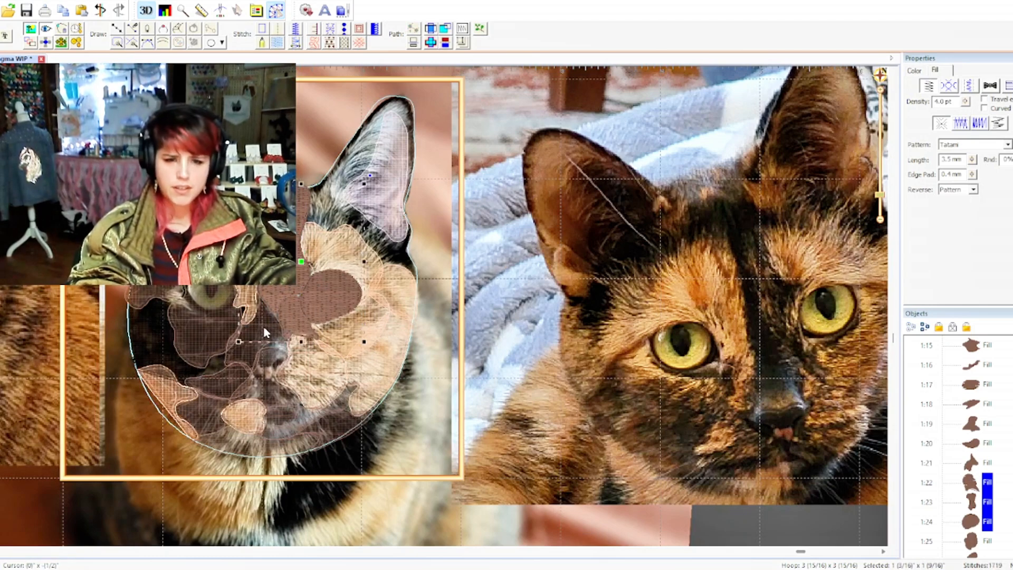
ctrl+click(280, 368)
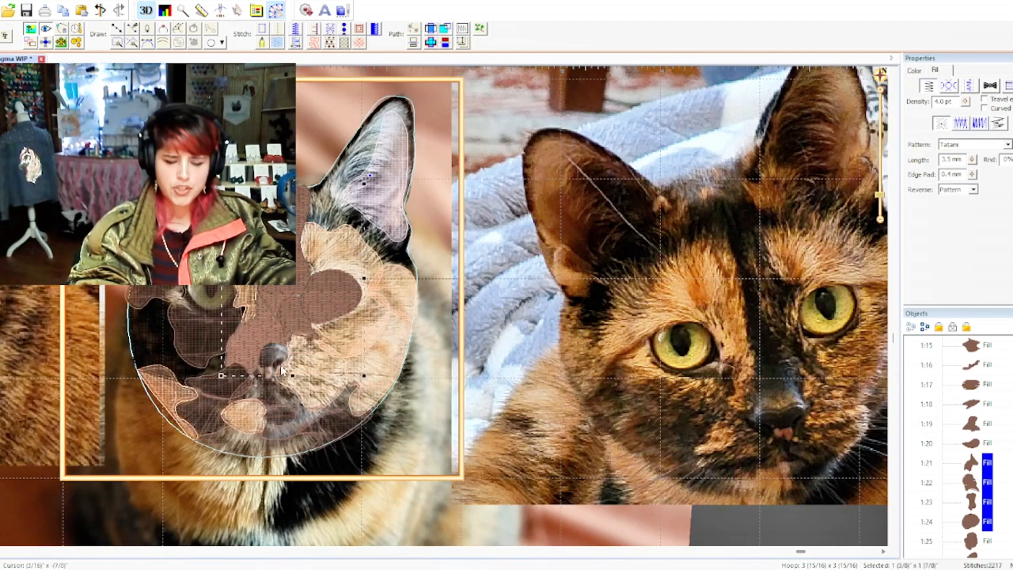
ctrl+click(202, 343)
ctrl+click(221, 386)
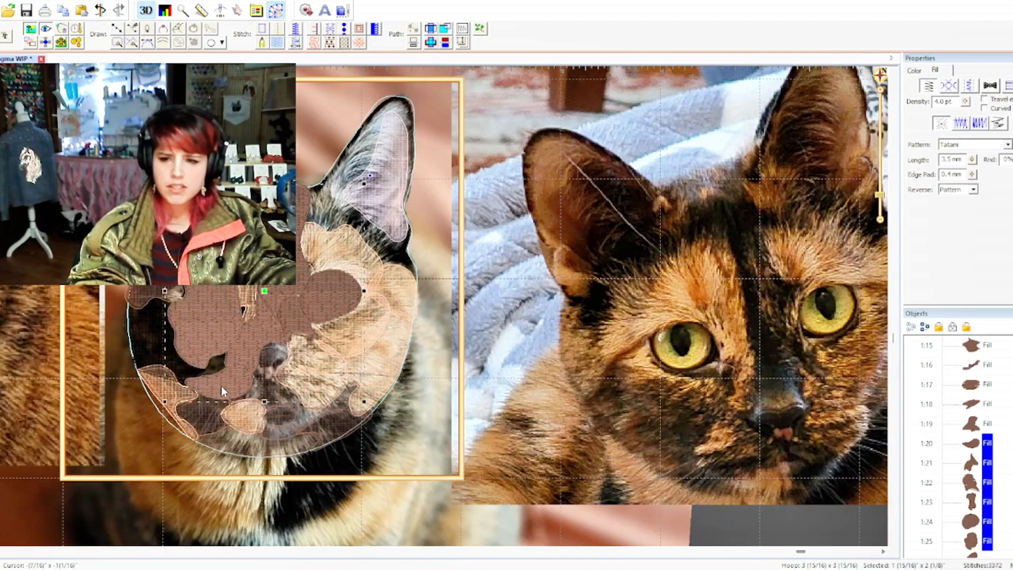
ctrl+click(330, 421)
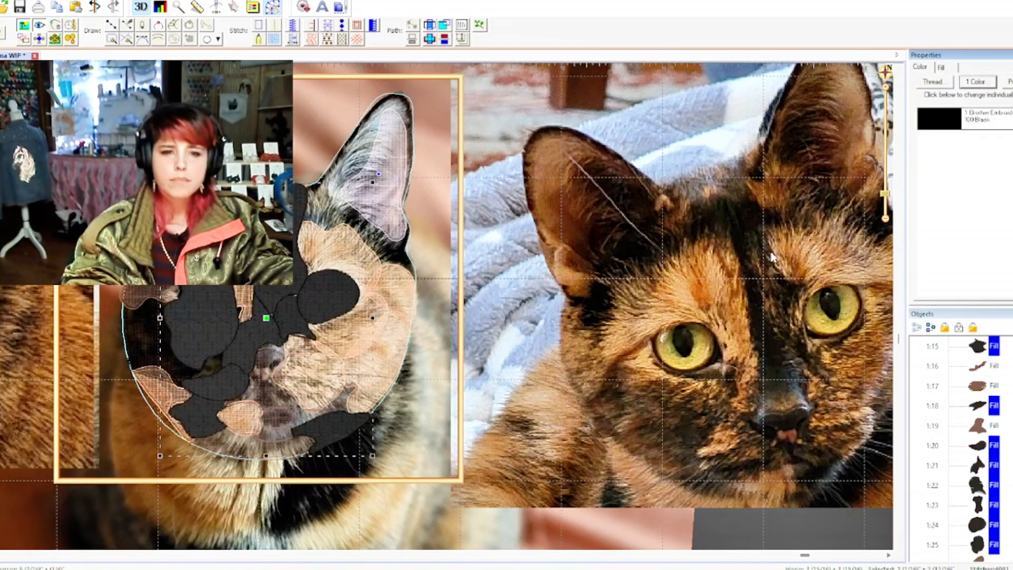
- Group the black fur fills together in the object order, directly after the peach fills
click(215, 381)
scroll(215, 381, up, 2)
click(407, 380)
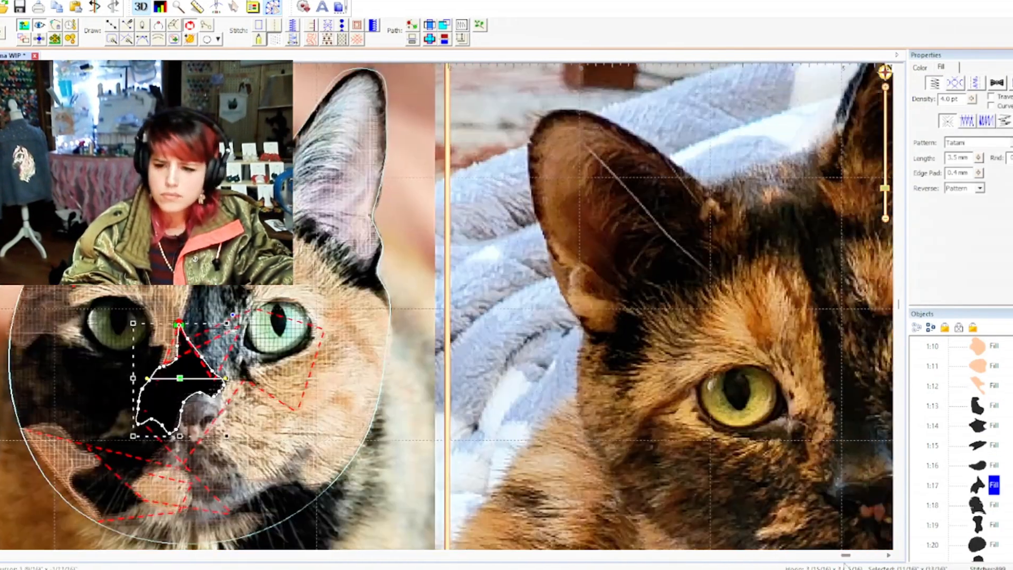
click(447, 432)
click(339, 423)
click(422, 365)
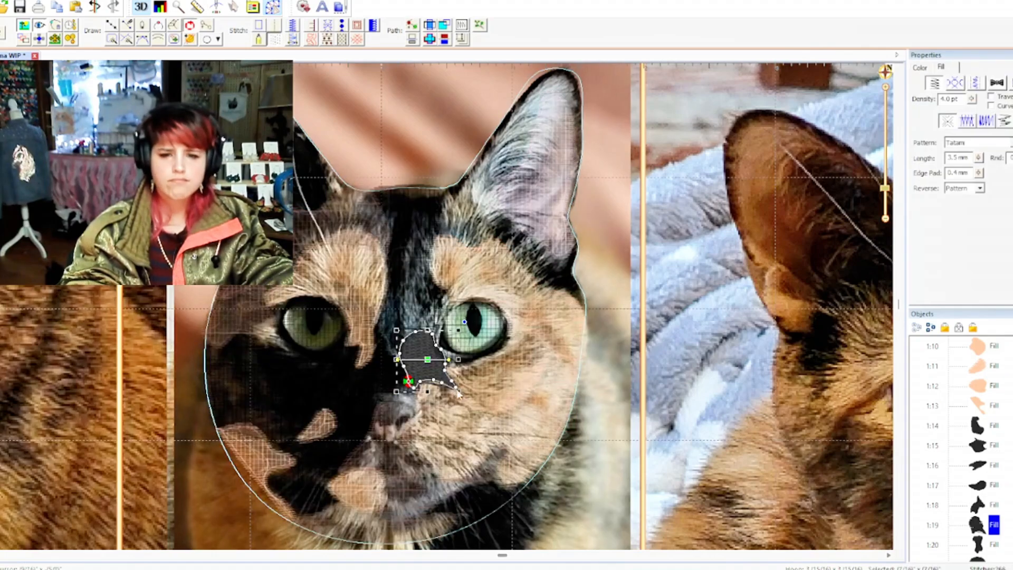
scroll(421, 373, up, 6)
drag(627, 505, 482, 441)
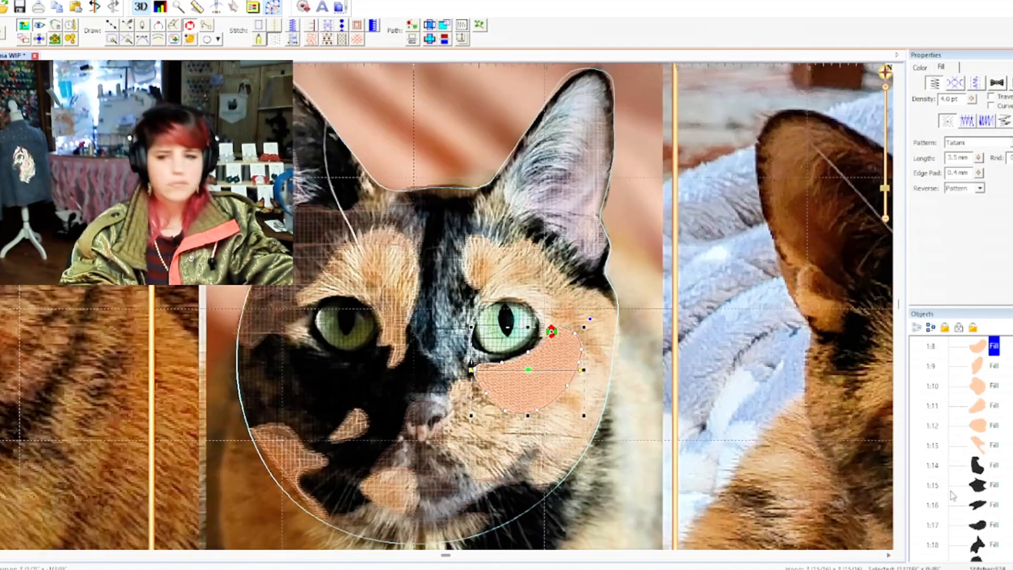
- Trace a patch outline on the forehead between the nose bridge and the base of the right ear
click(458, 234)
click(494, 243)
click(579, 274)
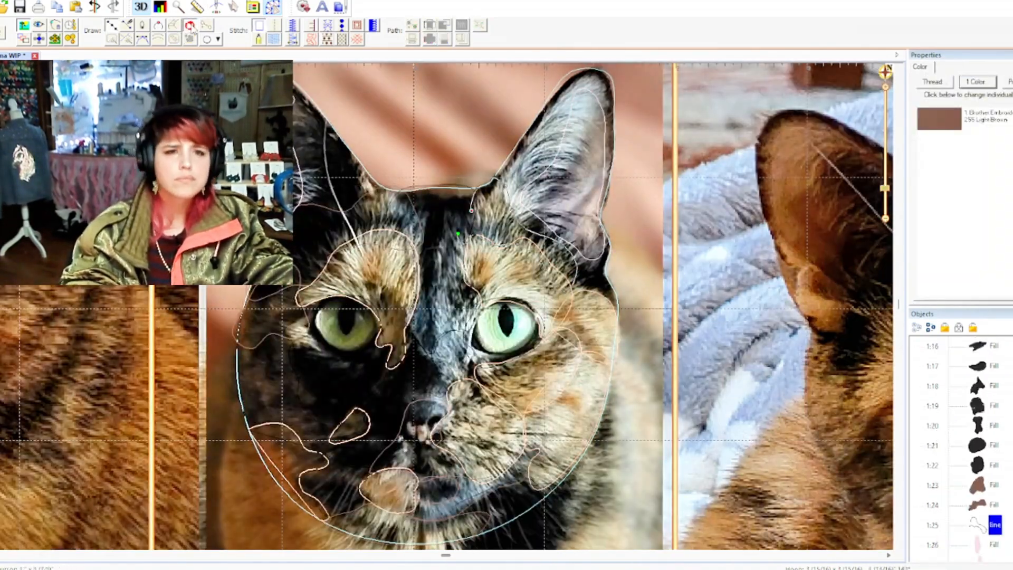
key(Return)
- Trace a closed outline around the fur patch at the inner base of the left ear
click(353, 158)
click(360, 213)
click(398, 213)
key(Return)
- Trace the elongated dark area inside the left ear as a closed outline
click(111, 24)
click(324, 140)
click(311, 202)
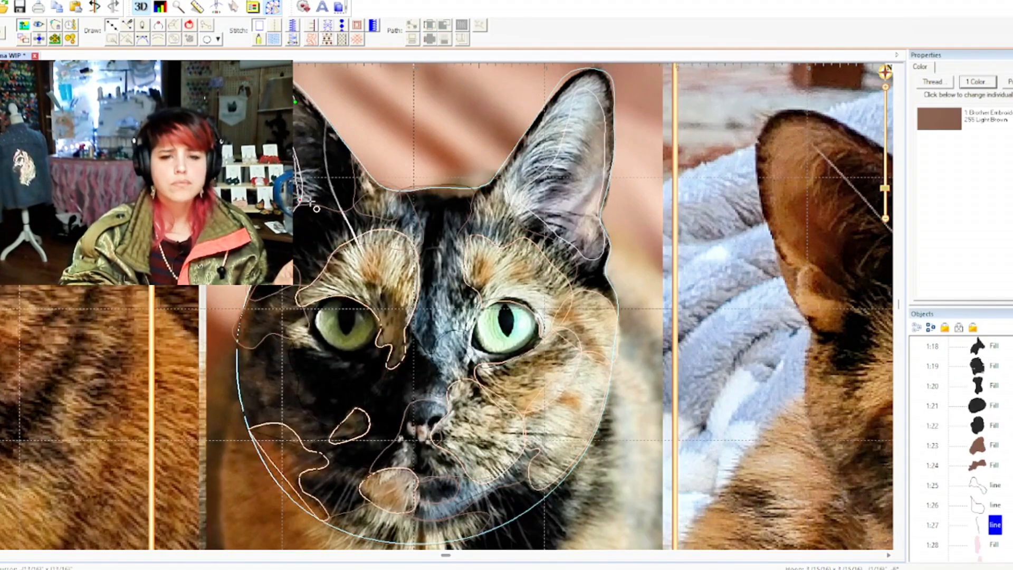
key(Return)
- Trace the curved strip along the inner edge of the left ear and convert it to a light brown fill
click(112, 25)
click(362, 200)
click(351, 148)
click(320, 122)
click(315, 105)
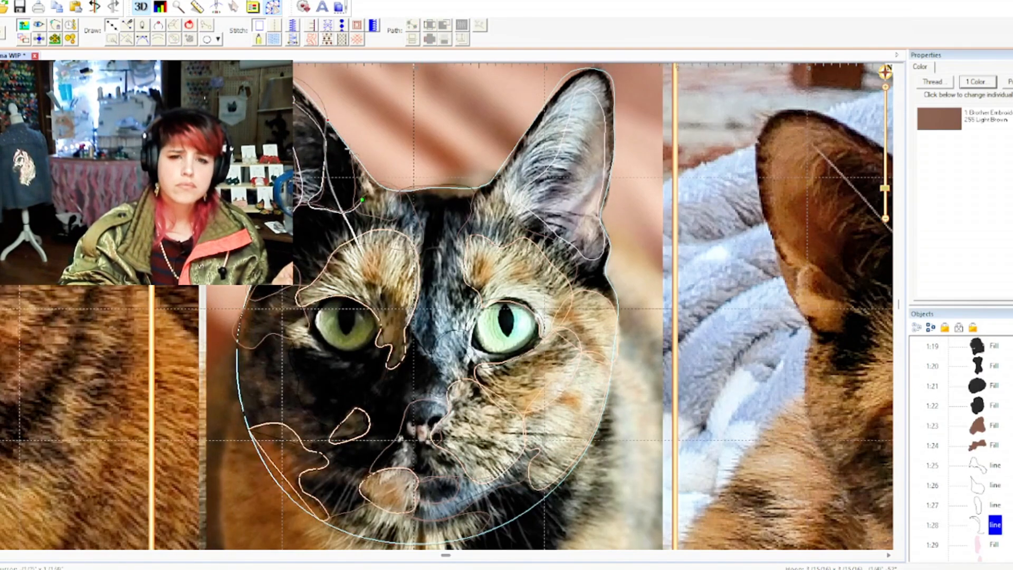
key(Return)
click(274, 39)
- Save the design, move the curved ear strip ahead of the elongated ear outline, and swap the two preceding brown fills
click(996, 505)
click(20, 6)
click(995, 485)
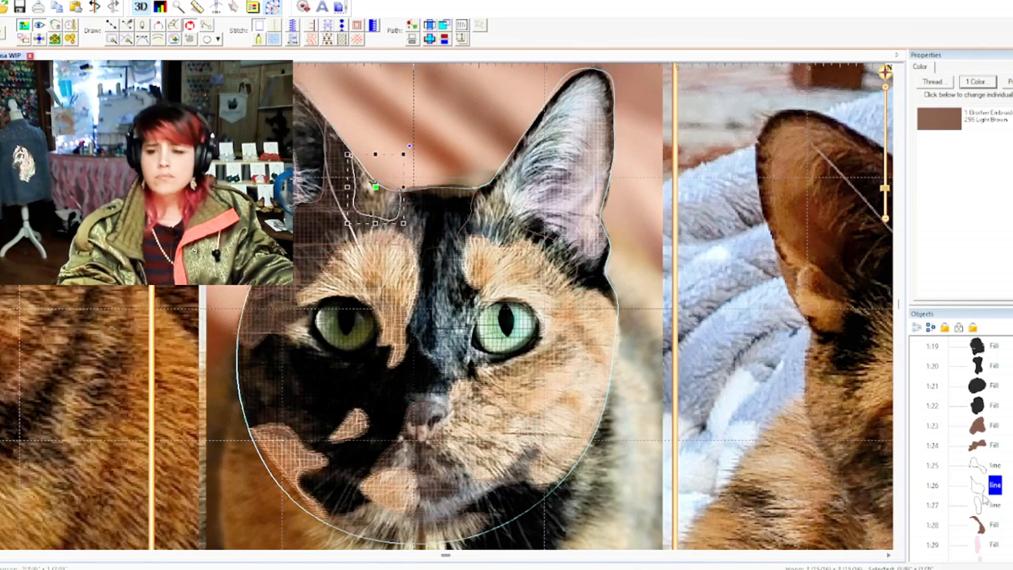
click(996, 466)
click(995, 505)
click(461, 129)
click(994, 525)
drag(994, 525, 994, 506)
click(994, 406)
shift+click(995, 445)
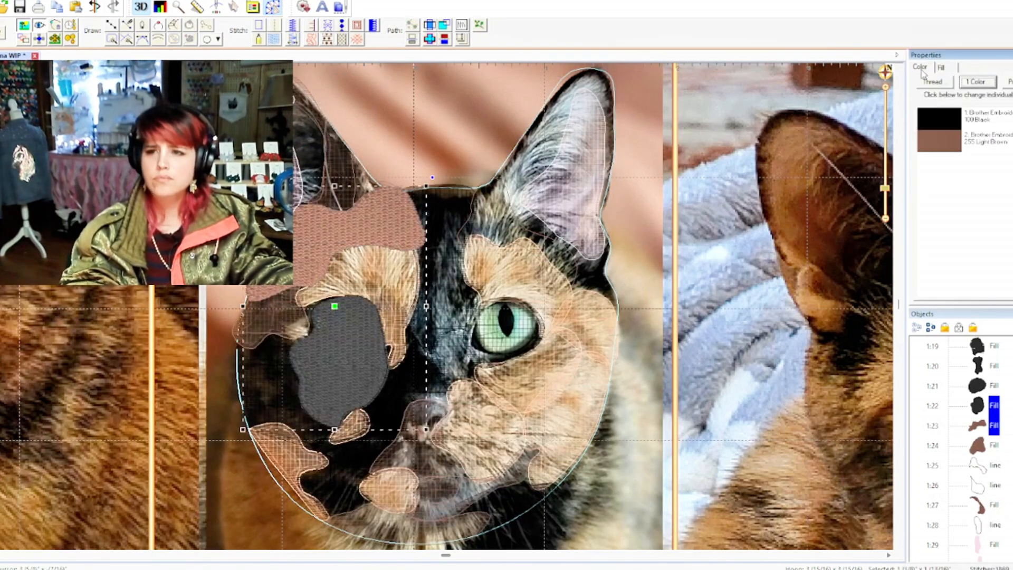
drag(994, 425, 994, 446)
- Convert the remaining traced left ear and forehead outlines into light brown fills
click(995, 525)
click(274, 40)
click(452, 136)
- Trace the fur patch running from the right brow below the right ear to the outer edge of the face
click(112, 25)
click(525, 239)
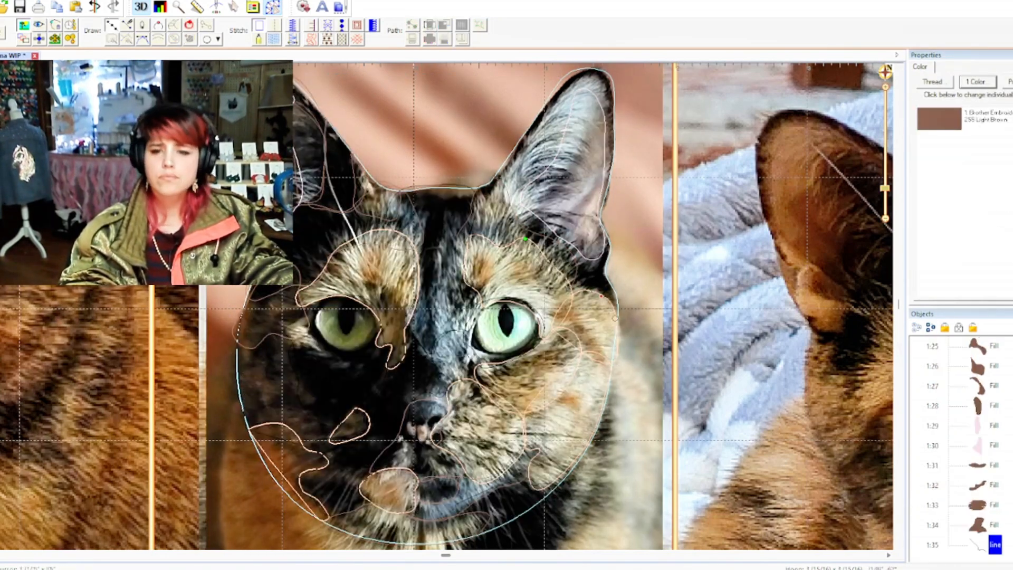
click(616, 319)
click(608, 280)
click(561, 232)
click(525, 239)
- Trace a closed outline around the gray hair tuft along the inner side of the right ear
click(112, 25)
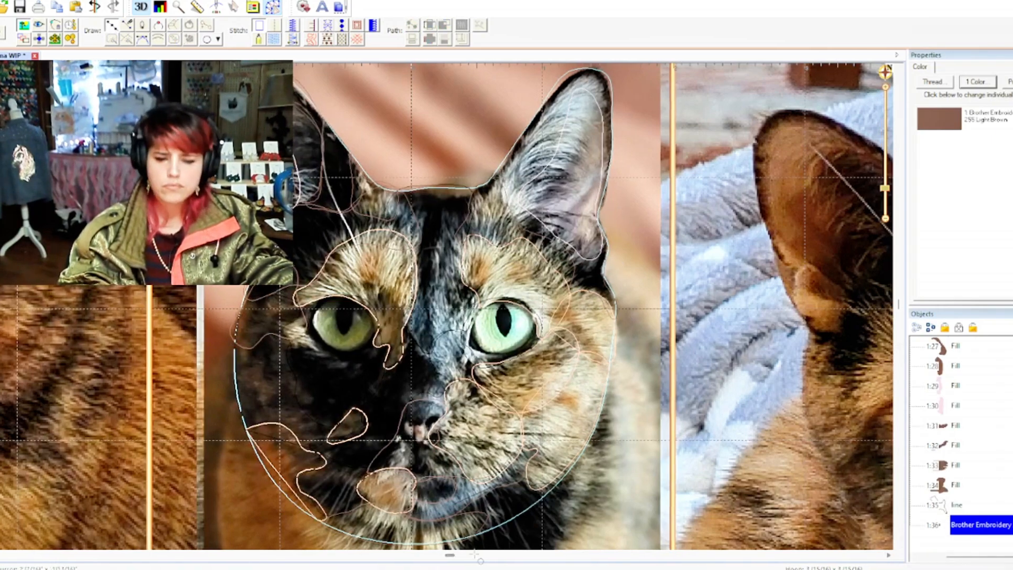
scroll(899, 314, right, 5)
scroll(899, 314, left, 10)
mouse_move(899, 314)
mouse_down()
mouse_move(899, 89)
mouse_move(899, 188)
mouse_up()
click(735, 318)
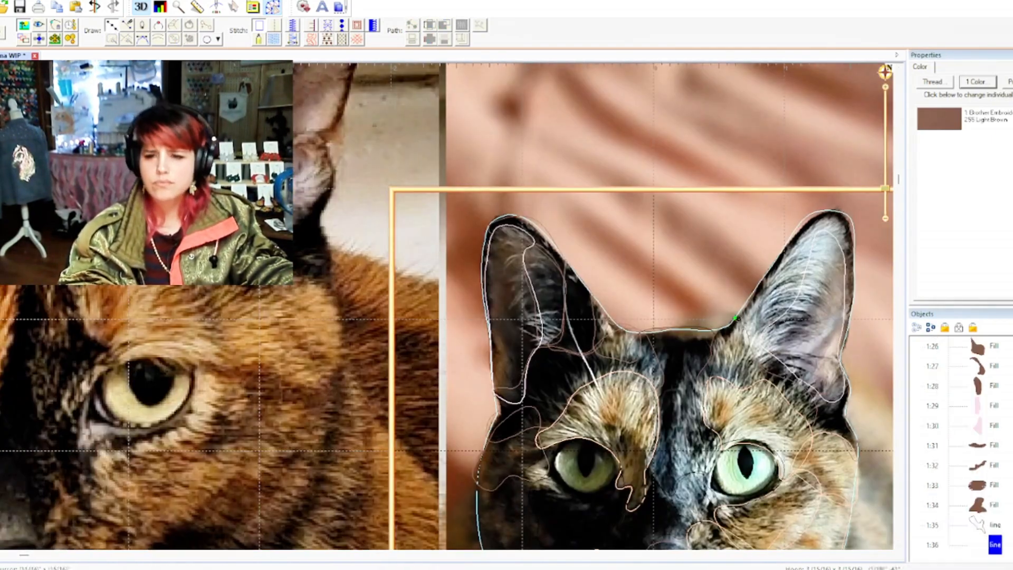
click(770, 358)
click(803, 323)
click(815, 285)
click(814, 249)
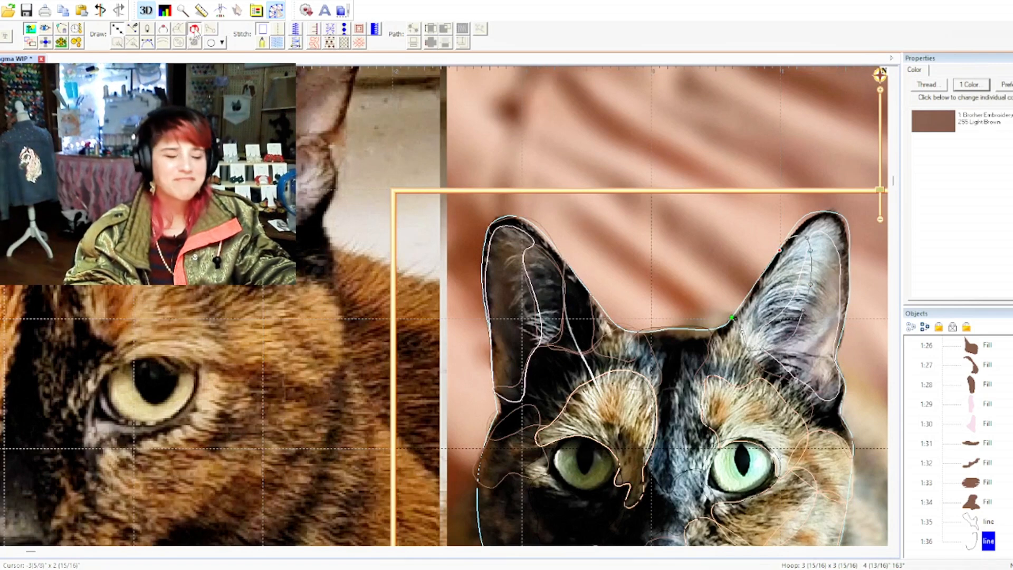
click(189, 25)
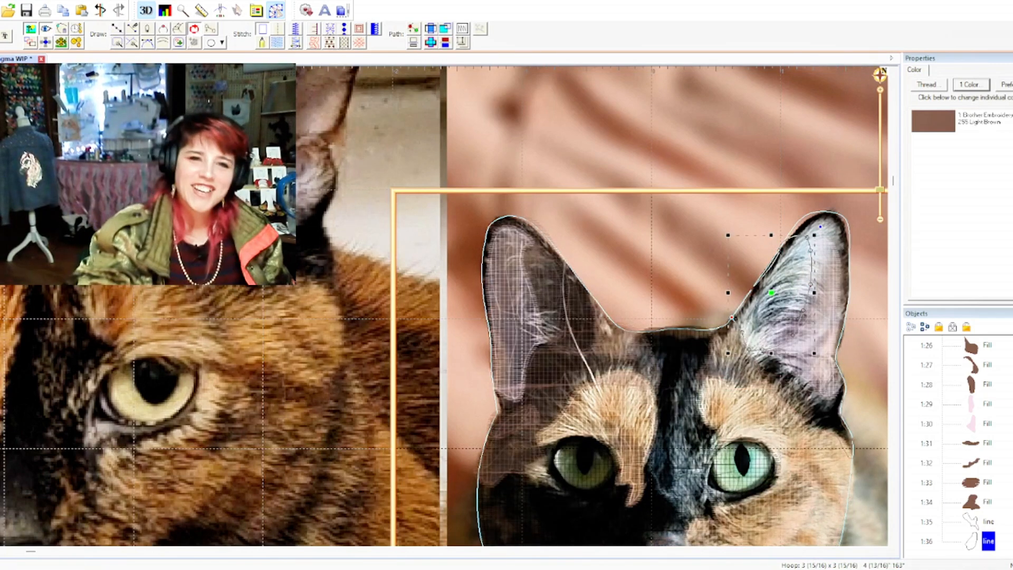
- Convert the right ear tuft outline to a fill and color it with the gray Floriani Storm thread
click(262, 43)
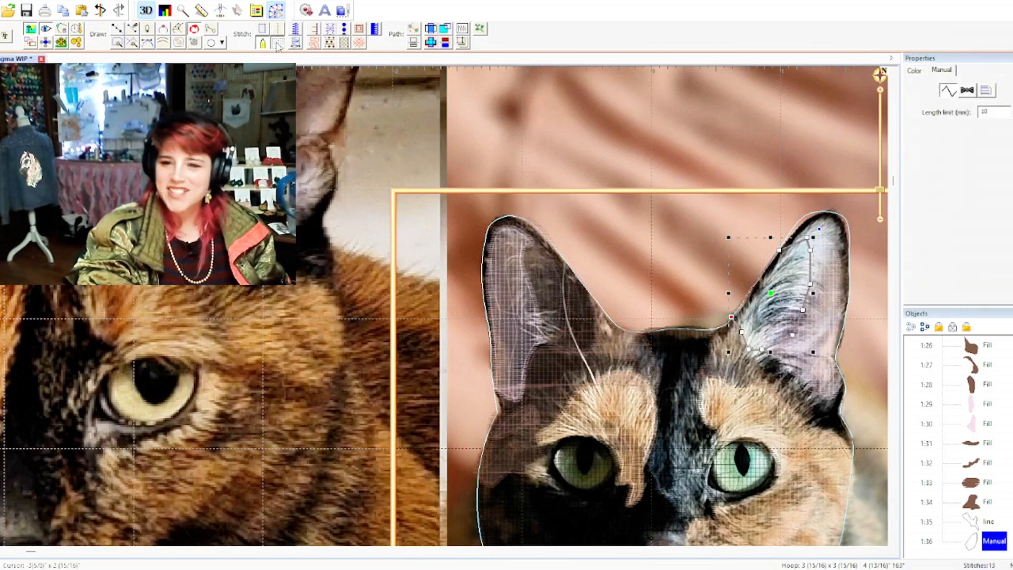
click(276, 45)
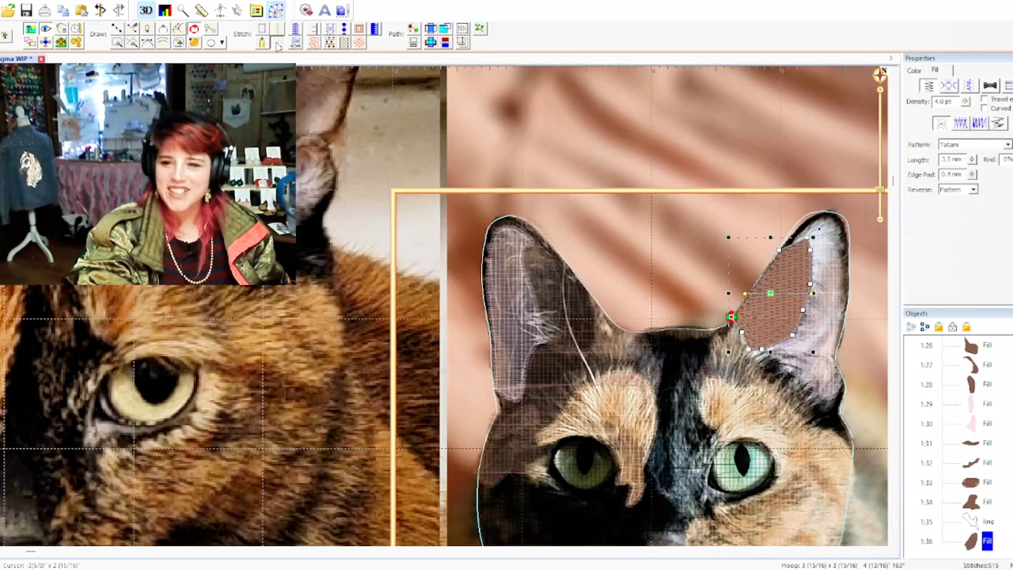
click(917, 70)
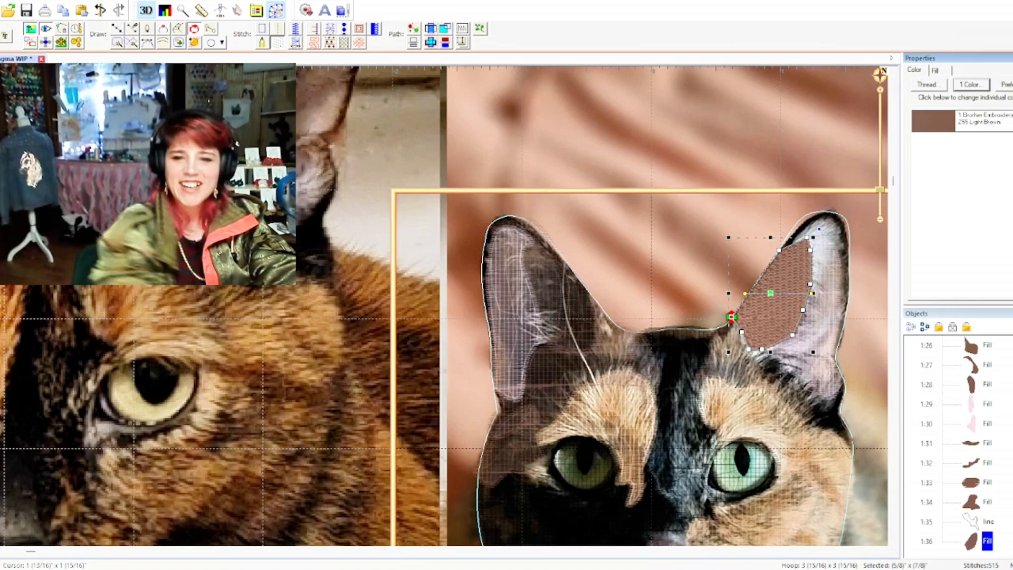
click(447, 260)
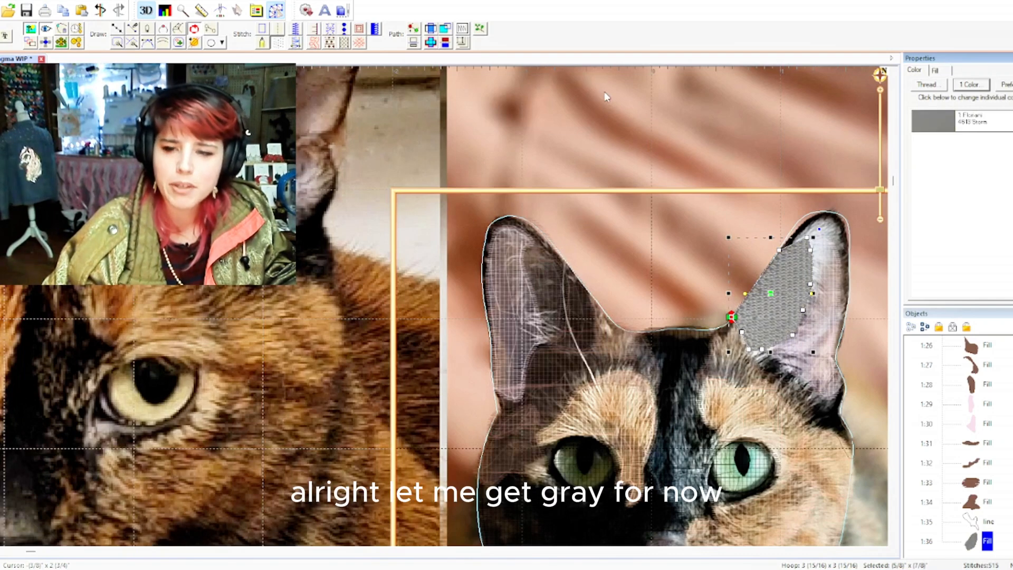
- Trace the jagged fur area at the tip of the right ear as a closed shape and convert it to a fill
click(712, 235)
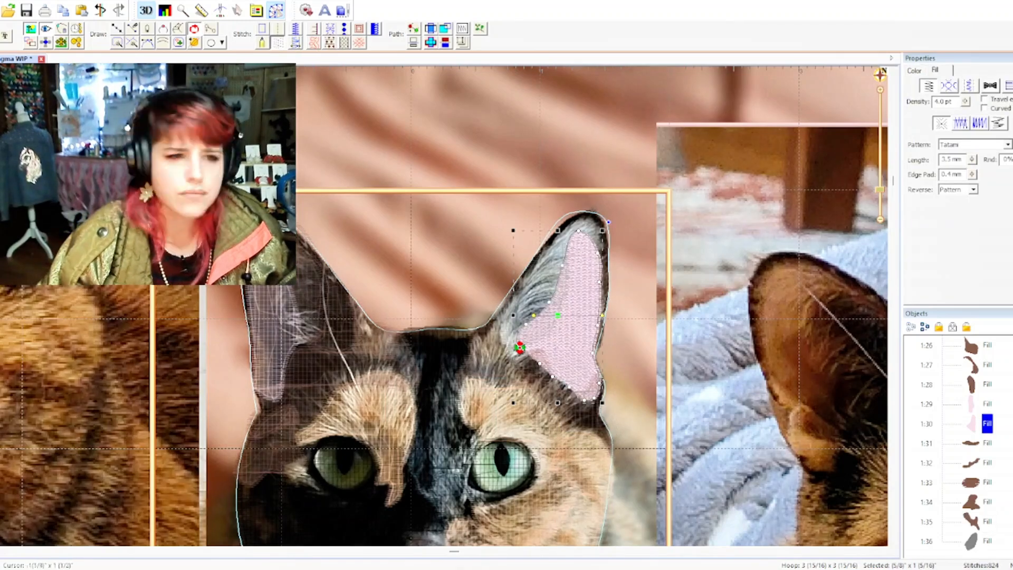
mouse_move(893, 181)
mouse_down()
mouse_move(893, 132)
mouse_move(893, 172)
mouse_up()
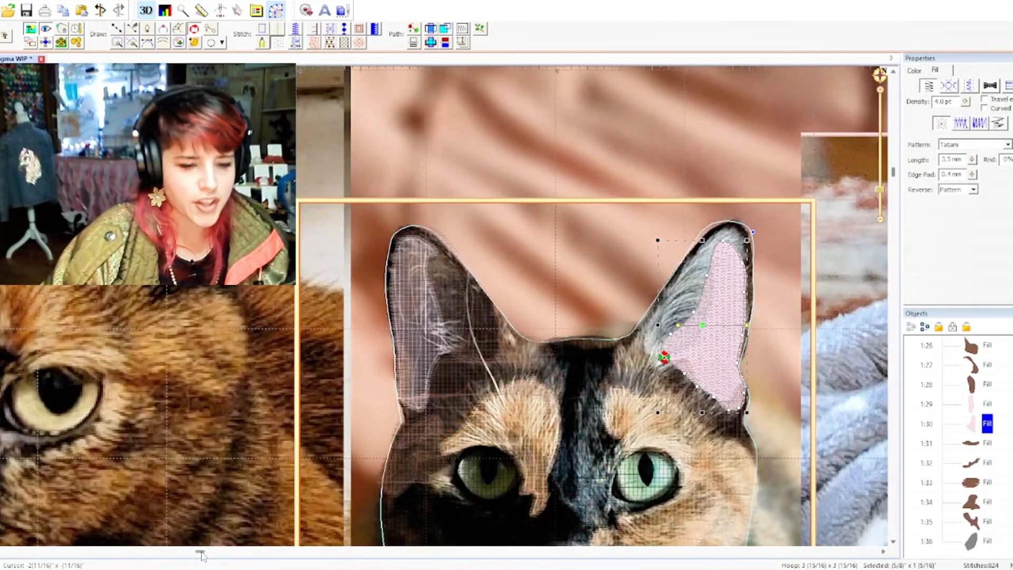
drag(201, 554, 436, 553)
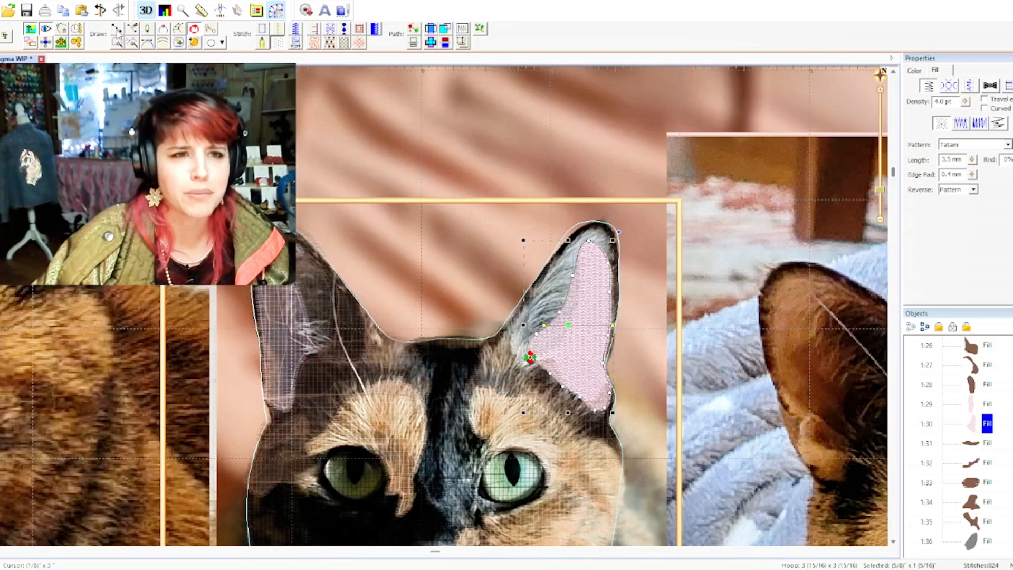
click(117, 30)
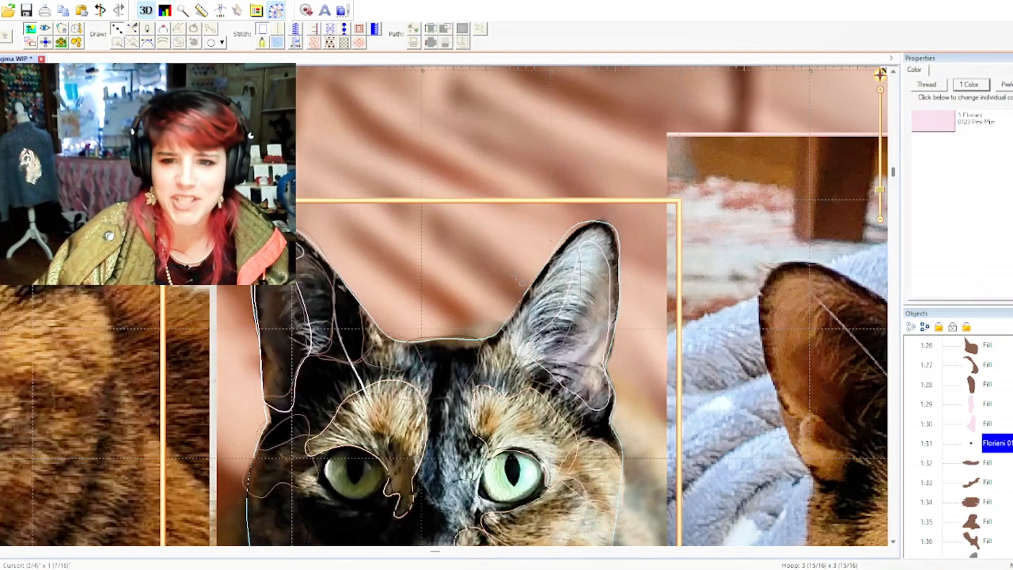
click(547, 267)
click(553, 284)
click(577, 281)
click(582, 262)
click(596, 249)
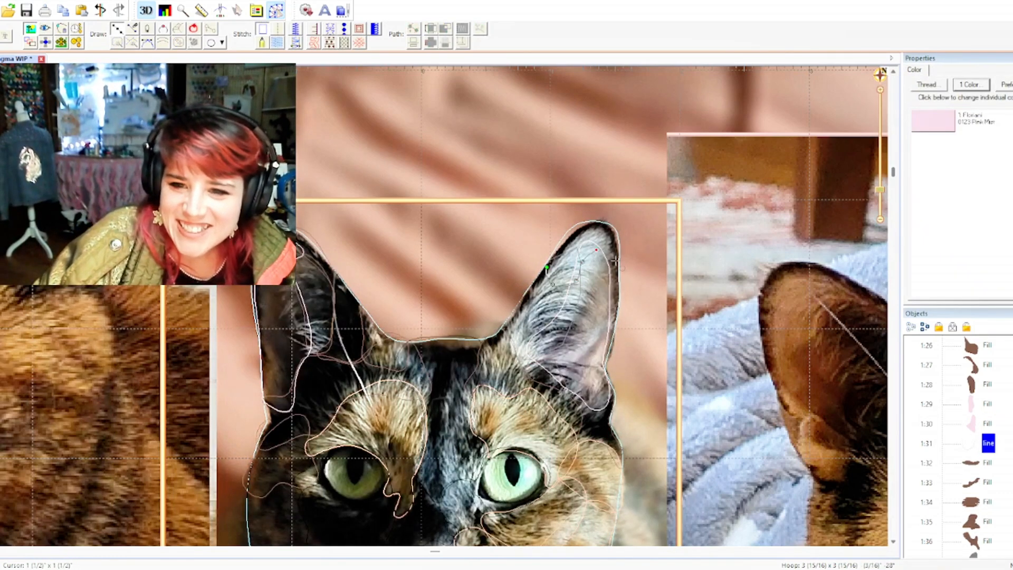
click(604, 267)
click(607, 230)
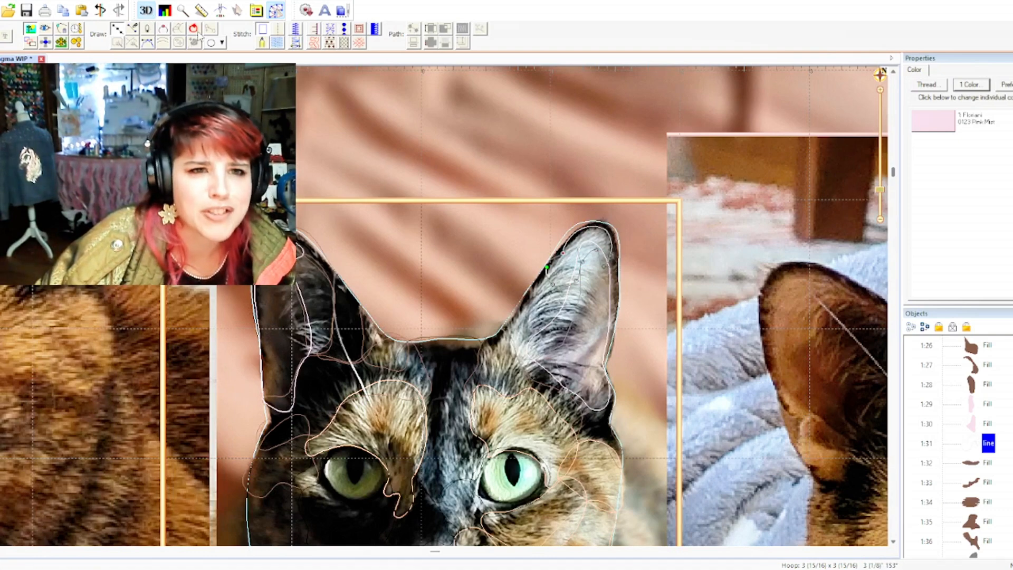
click(117, 28)
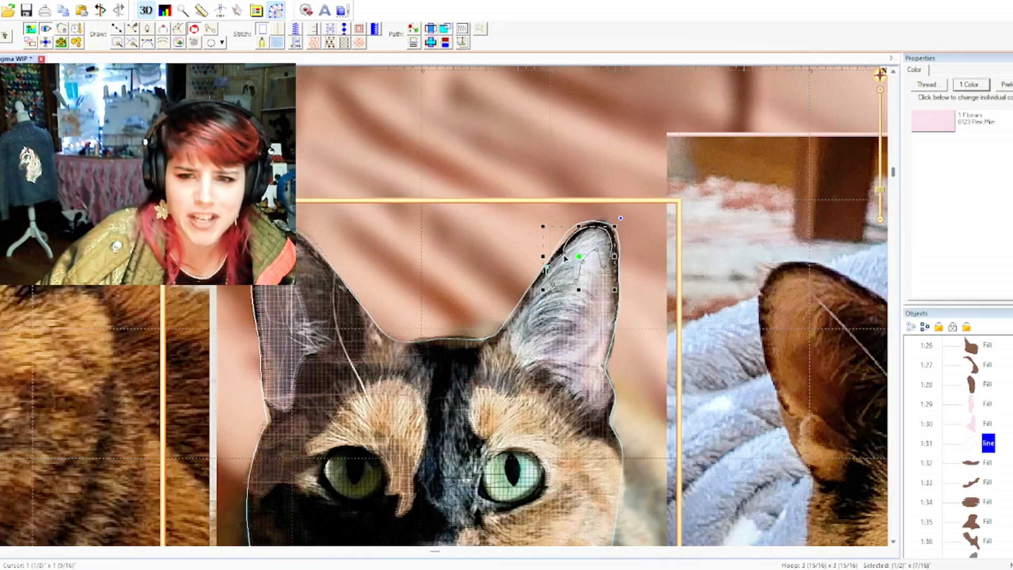
click(277, 42)
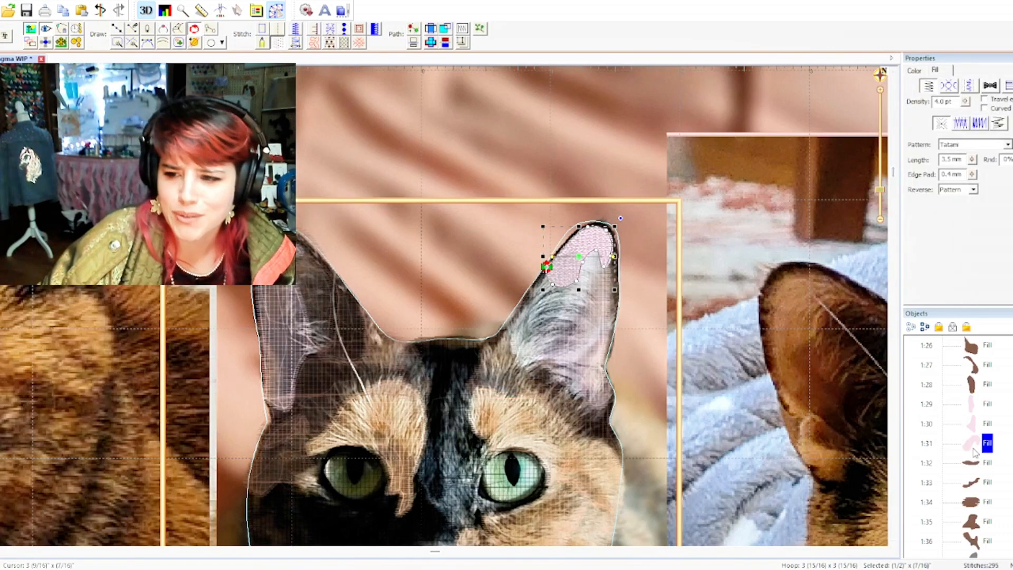
- Color the jagged fill at the tip of the right ear with the purple Floriani 633 thread
click(973, 404)
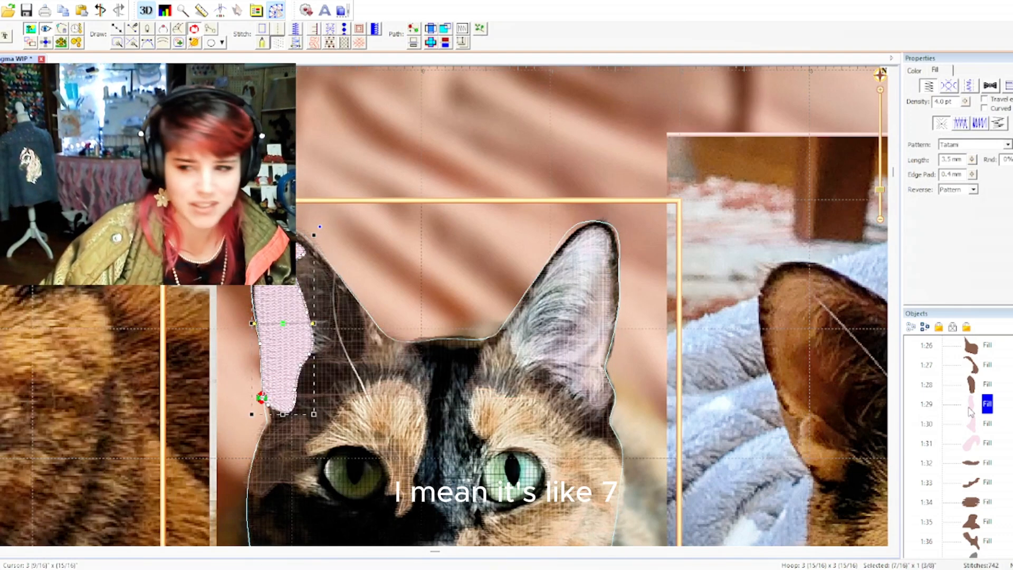
click(973, 440)
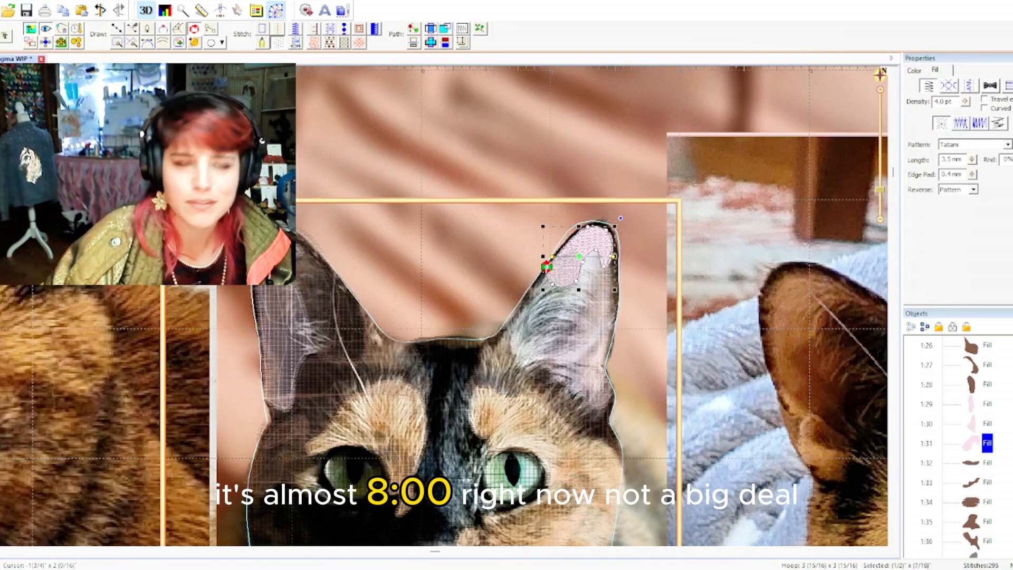
click(915, 70)
click(934, 119)
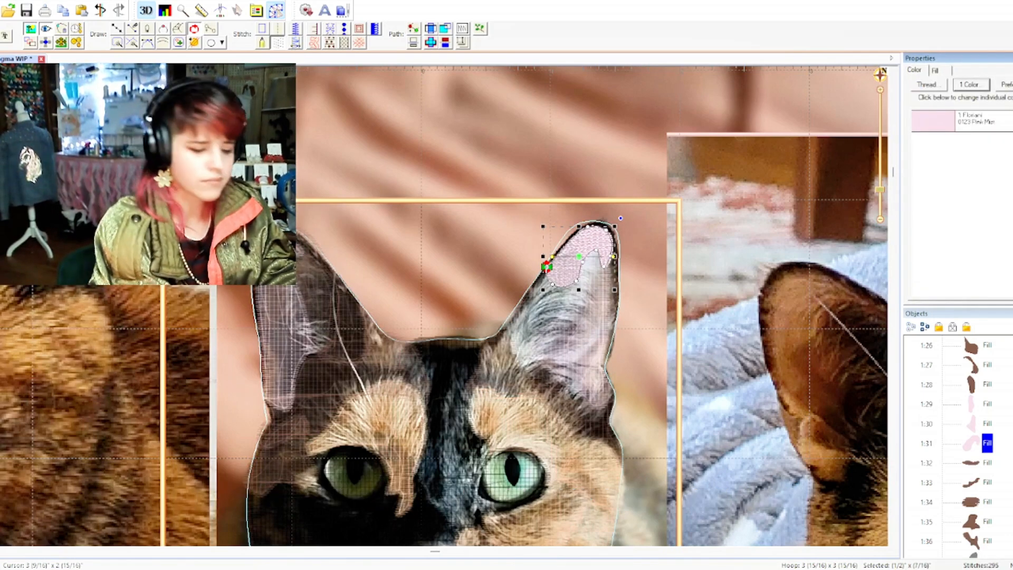
click(629, 139)
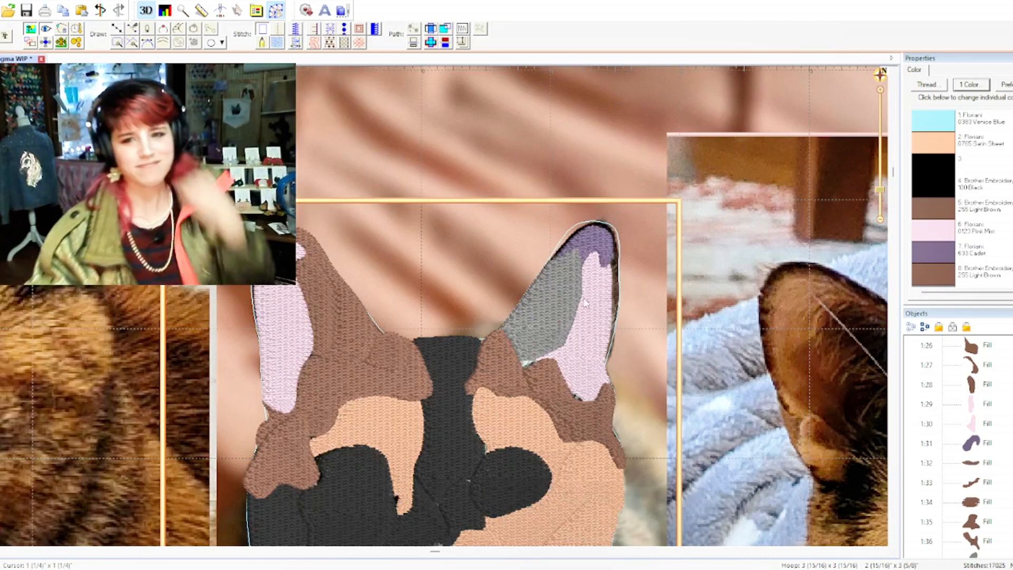
- Smooth the outer and upper edges of the black left-eye fill, moving its outline nodes and deleting a surplus one
scroll(600, 318, down, 3)
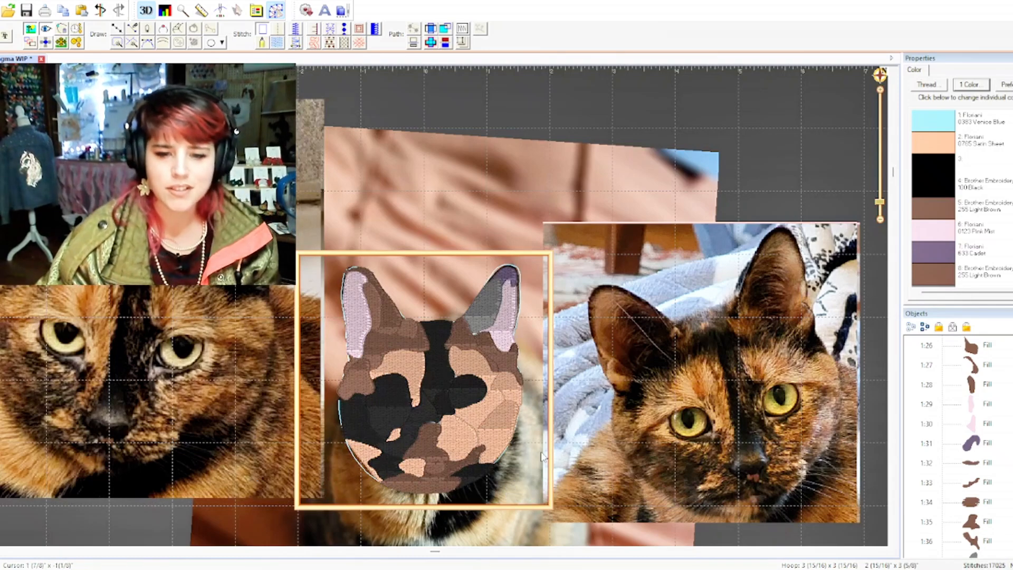
scroll(522, 460, up, 3)
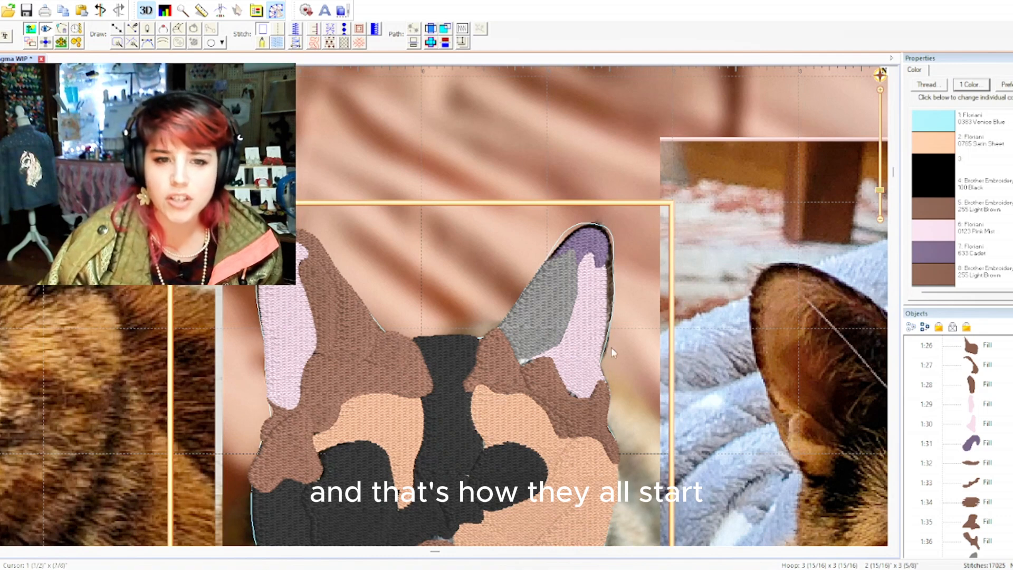
scroll(979, 399, up, 2)
scroll(980, 400, up, 7)
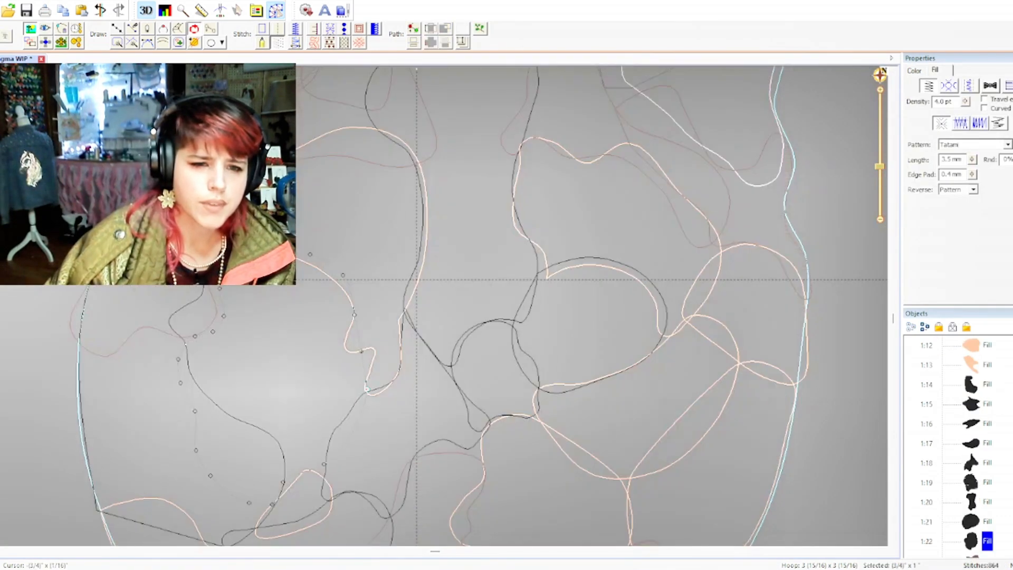
drag(225, 266, 216, 314)
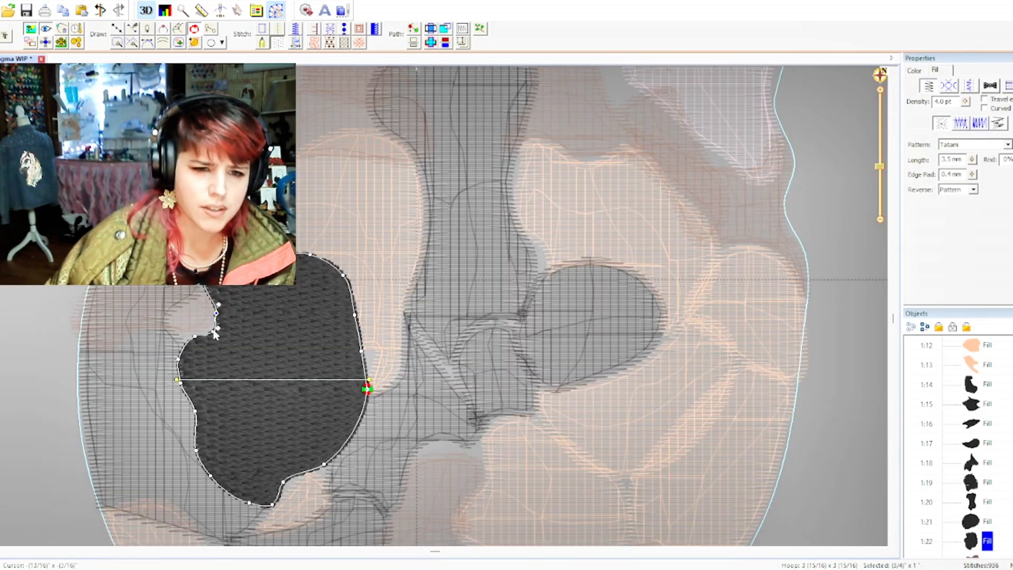
click(213, 331)
key(Delete)
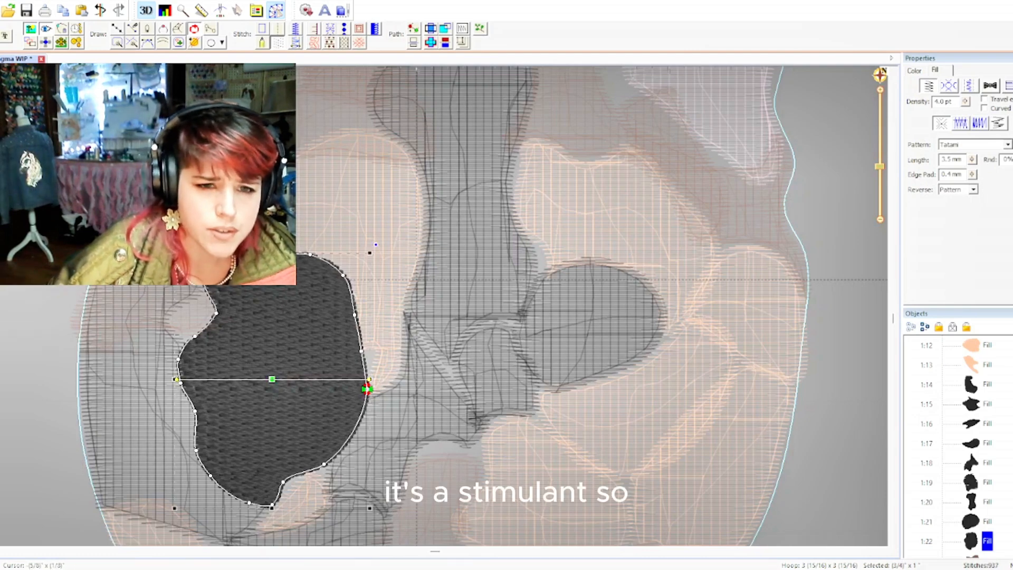
drag(311, 256, 301, 253)
click(52, 237)
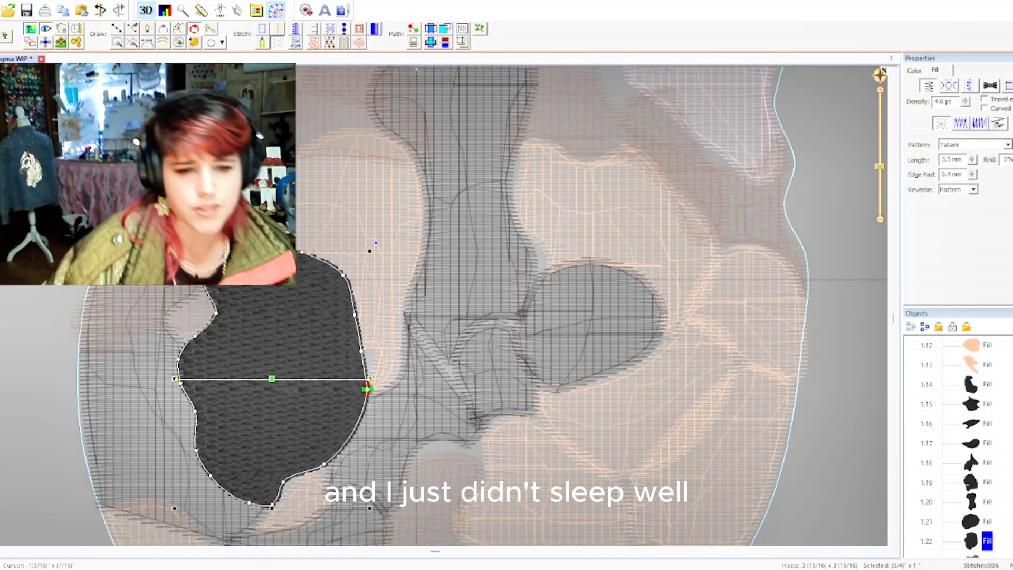
- Push the inner edge of the black left-eye fill out into a small point beneath the peach brow patch
click(45, 283)
click(336, 315)
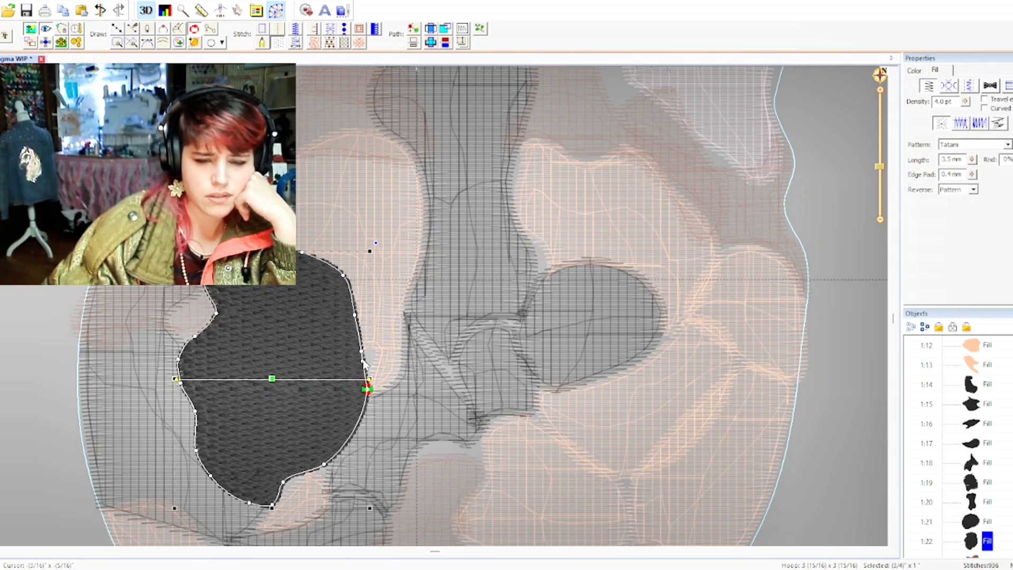
drag(363, 366, 379, 353)
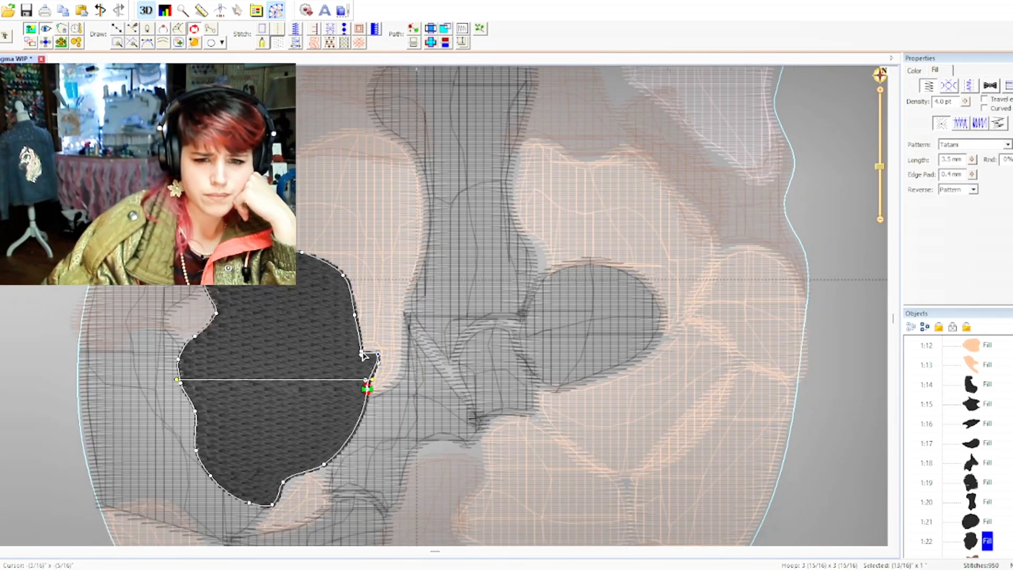
click(32, 312)
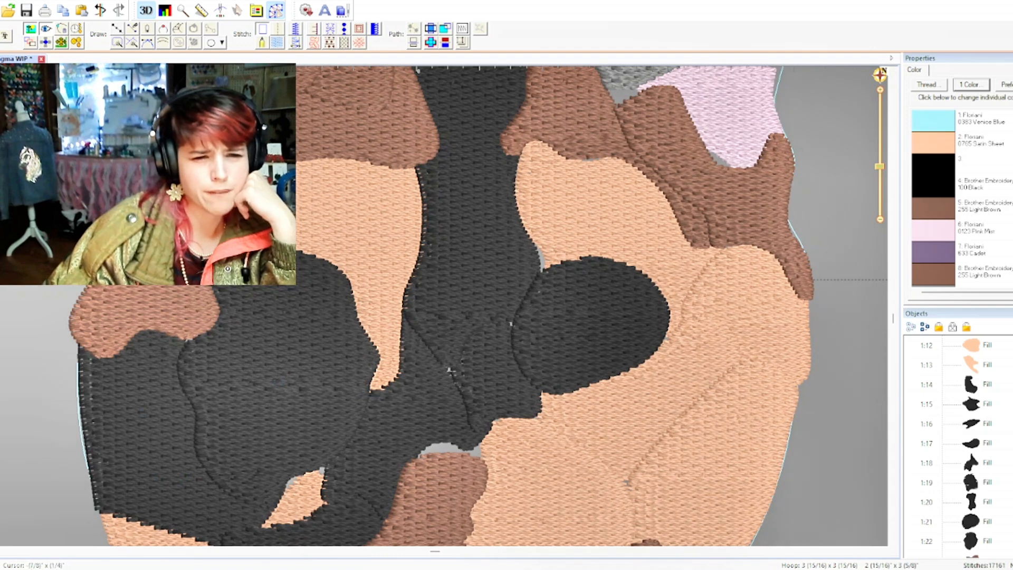
- Reshape the outline of the brown fur patch above the left eye by adjusting its nodes
click(158, 313)
drag(136, 193, 105, 198)
click(105, 214)
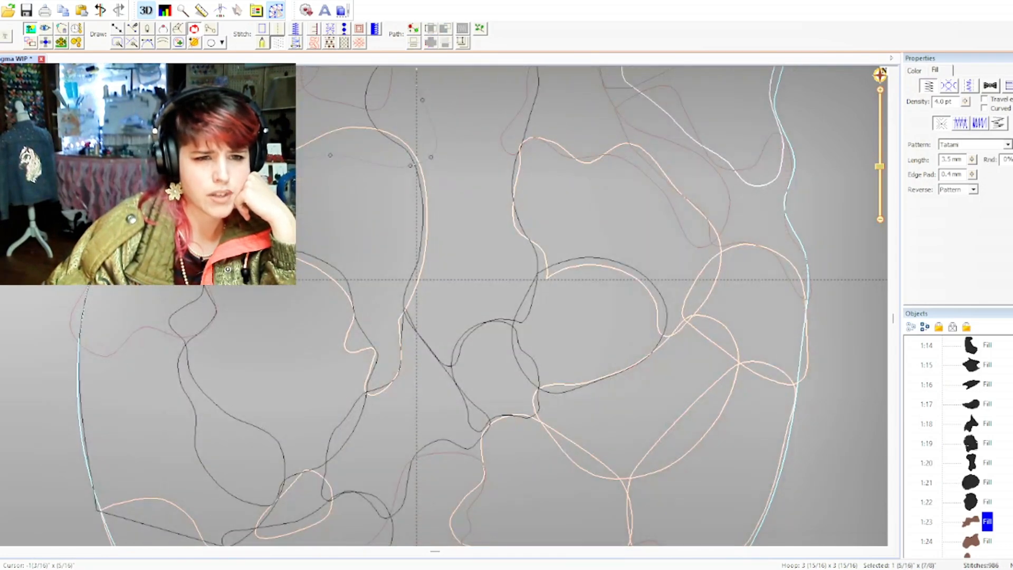
click(371, 236)
click(844, 346)
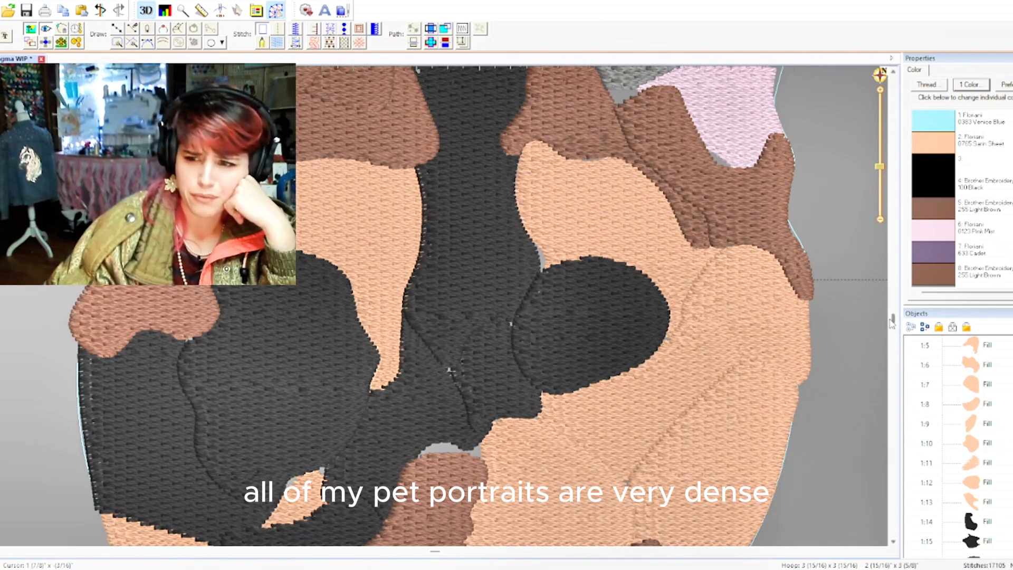
- Extend the lower edge of the black nose-bridge fill to meet the brown muzzle patch
drag(892, 319, 893, 360)
click(469, 289)
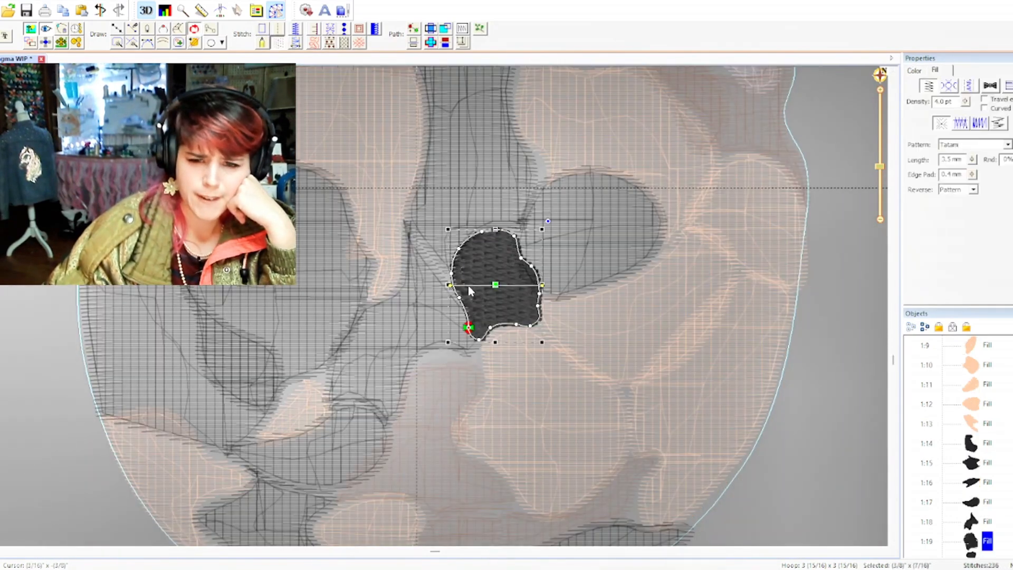
click(478, 213)
click(453, 392)
click(446, 344)
click(480, 364)
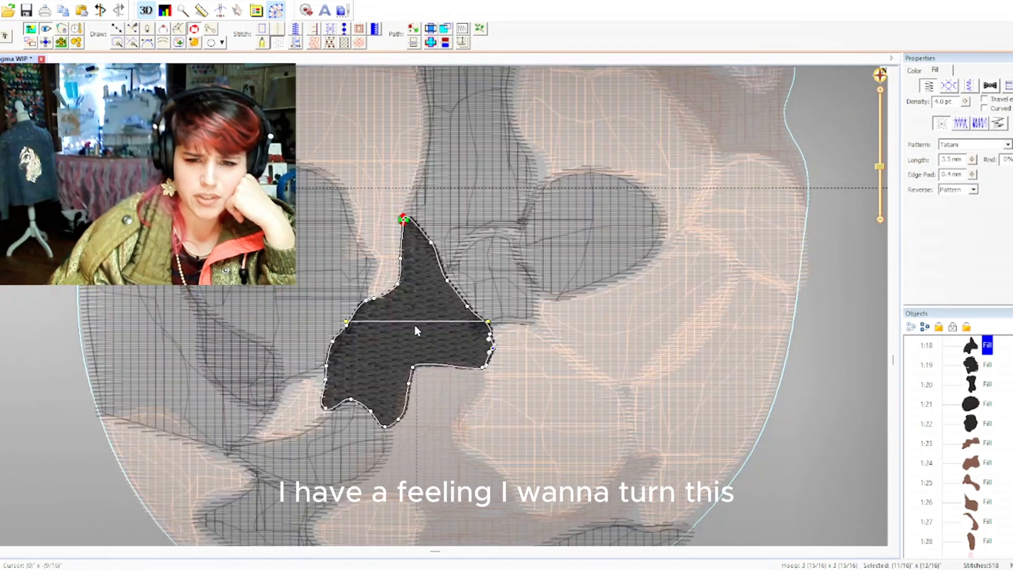
- Duplicate the black nose-bridge fill and cut the copy down to its right part, reshaping the inner edge with nodes
key(ctrl+c)
key(ctrl+v)
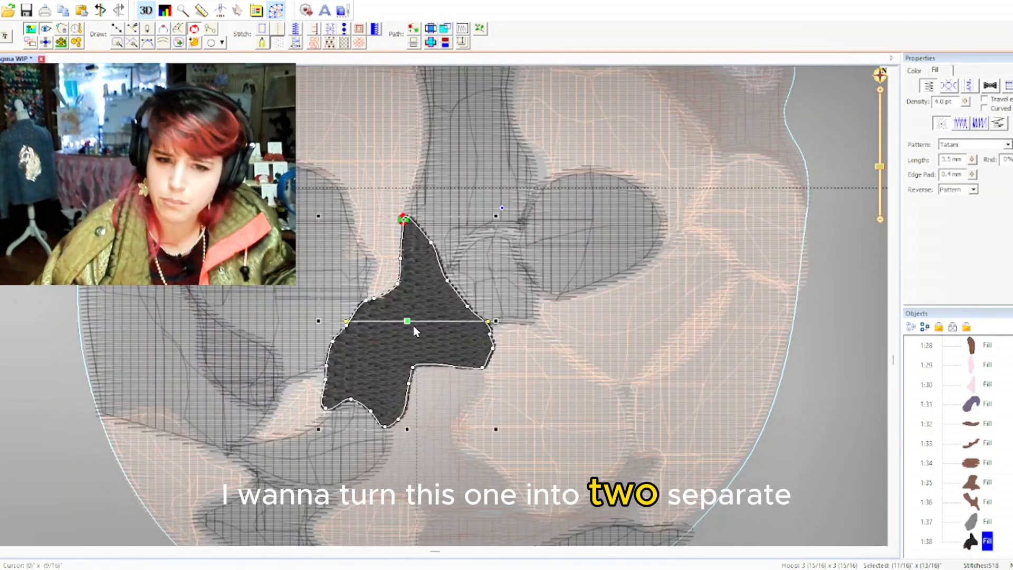
drag(49, 433, 422, 337)
key(Delete)
click(346, 325)
key(Delete)
mouse_move(483, 368)
mouse_down()
mouse_move(482, 353)
mouse_move(481, 365)
mouse_up()
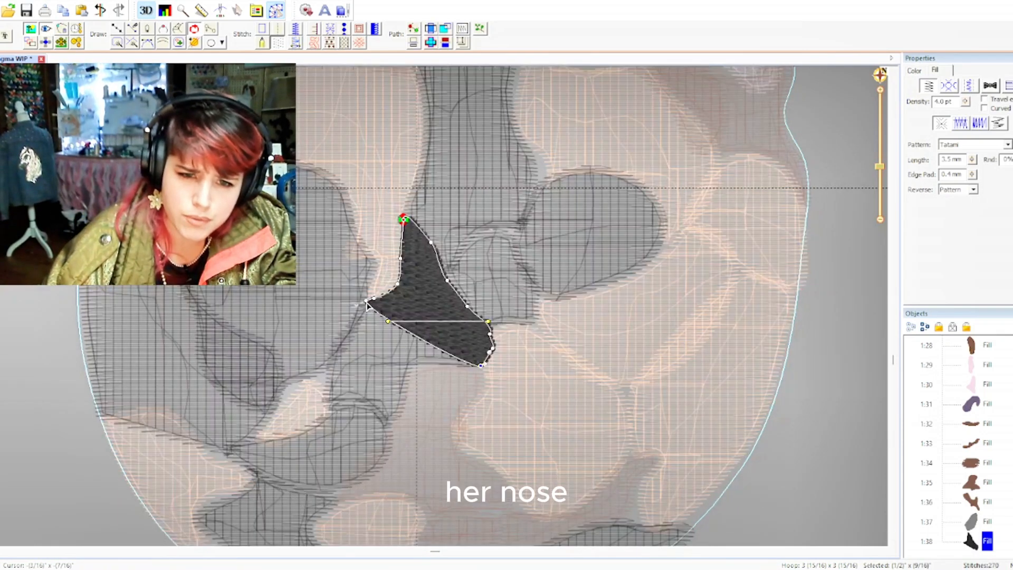
drag(366, 301, 417, 360)
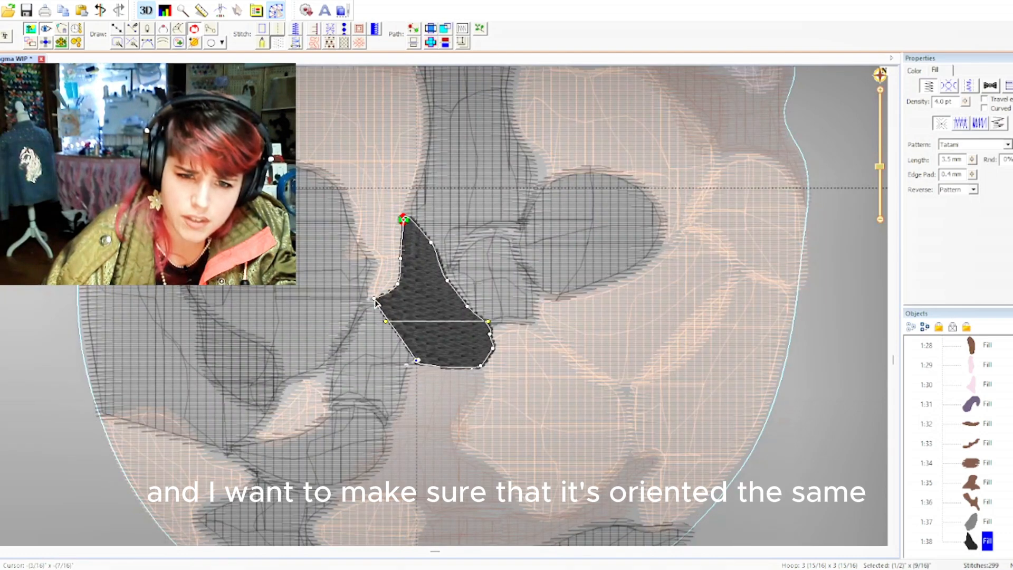
drag(375, 300, 409, 322)
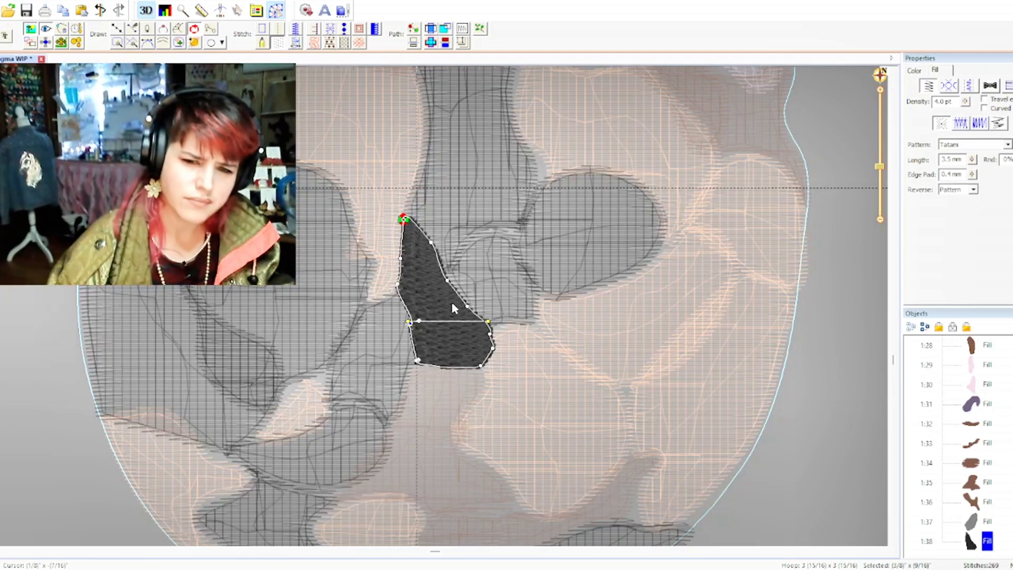
- Reduce the original black nose-bridge fill to its left part and bulge its inner edge to overlap the right piece
click(382, 343)
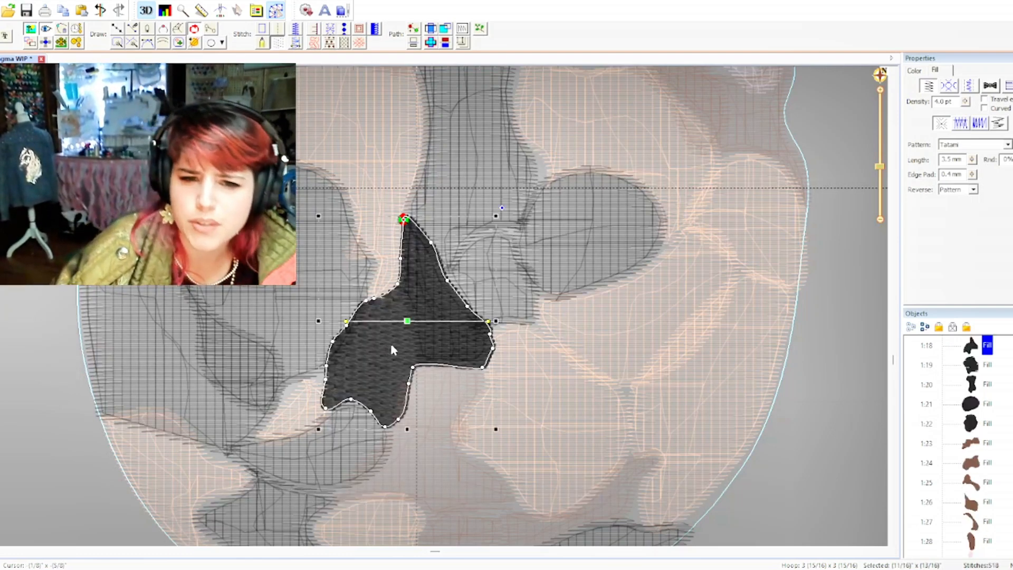
mouse_move(797, 467)
mouse_down()
mouse_move(487, 441)
mouse_move(416, 304)
mouse_move(392, 286)
mouse_move(376, 182)
mouse_move(537, 460)
mouse_up()
key(Delete)
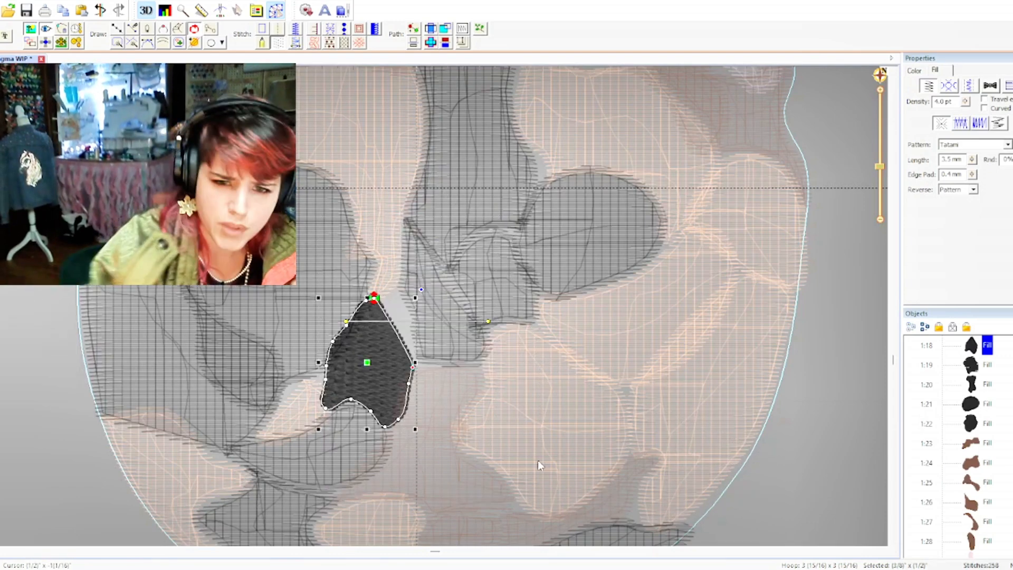
drag(376, 302, 397, 287)
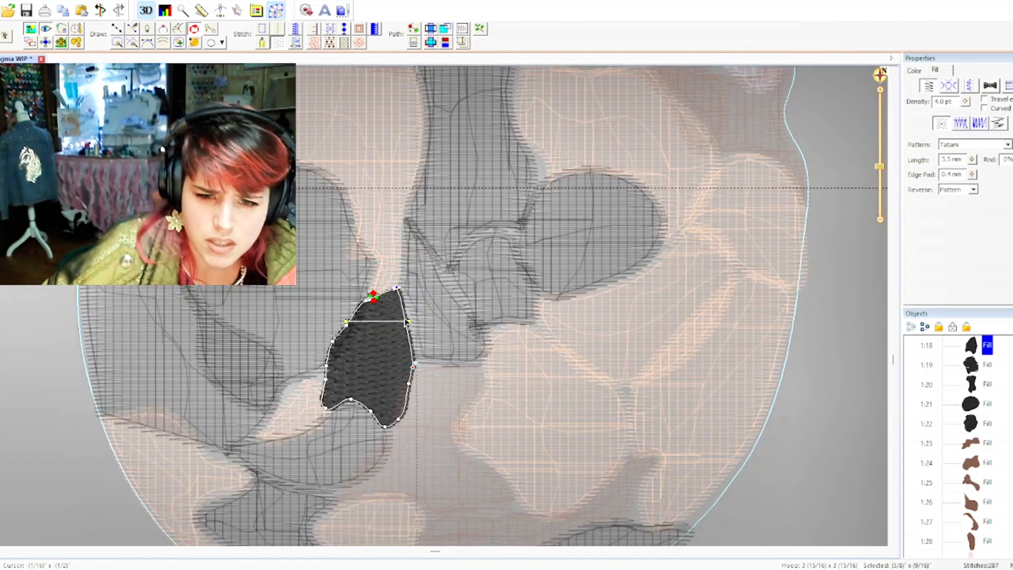
click(405, 317)
drag(406, 320, 423, 320)
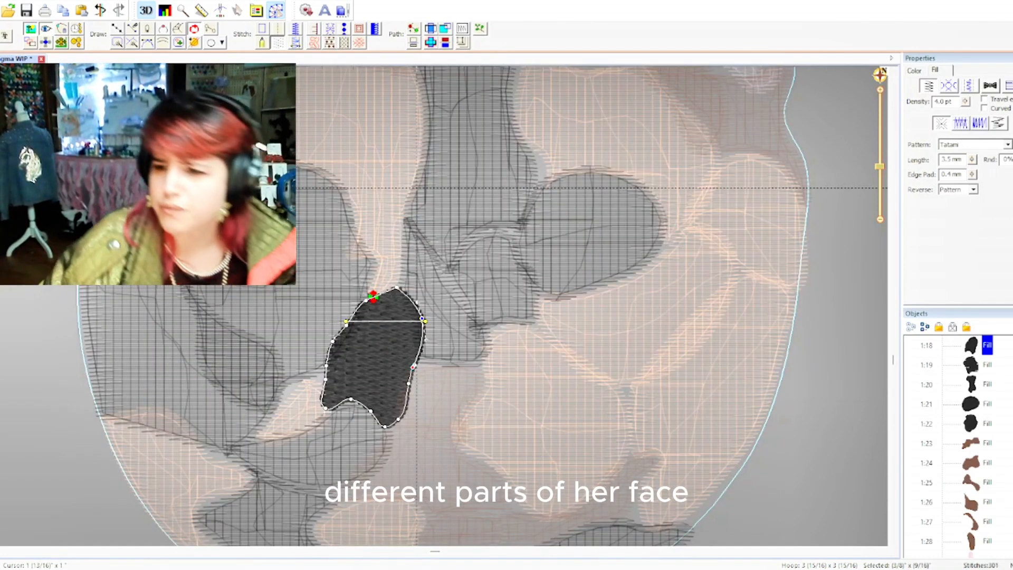
scroll(940, 437, up, 6)
click(992, 364)
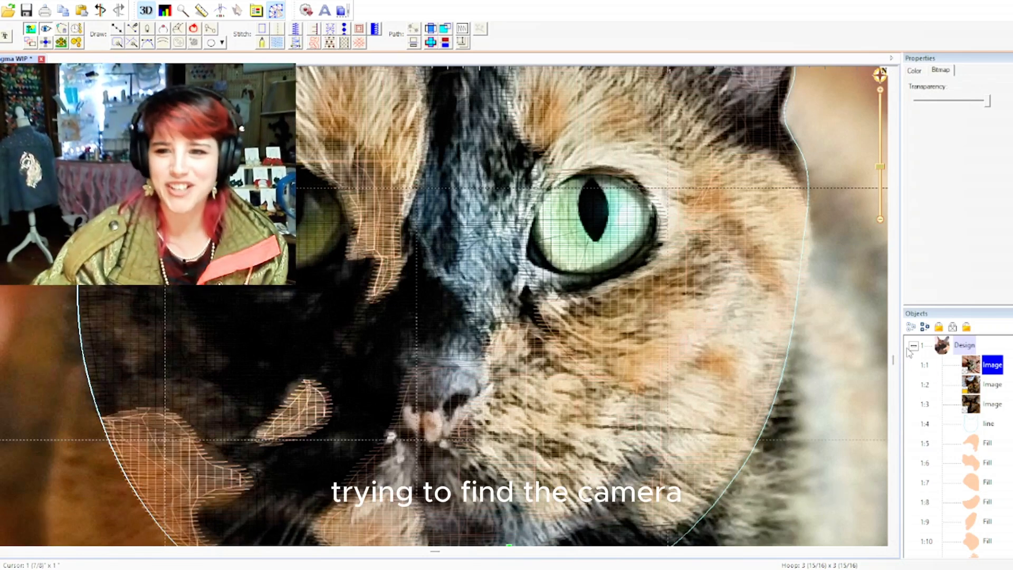
click(800, 255)
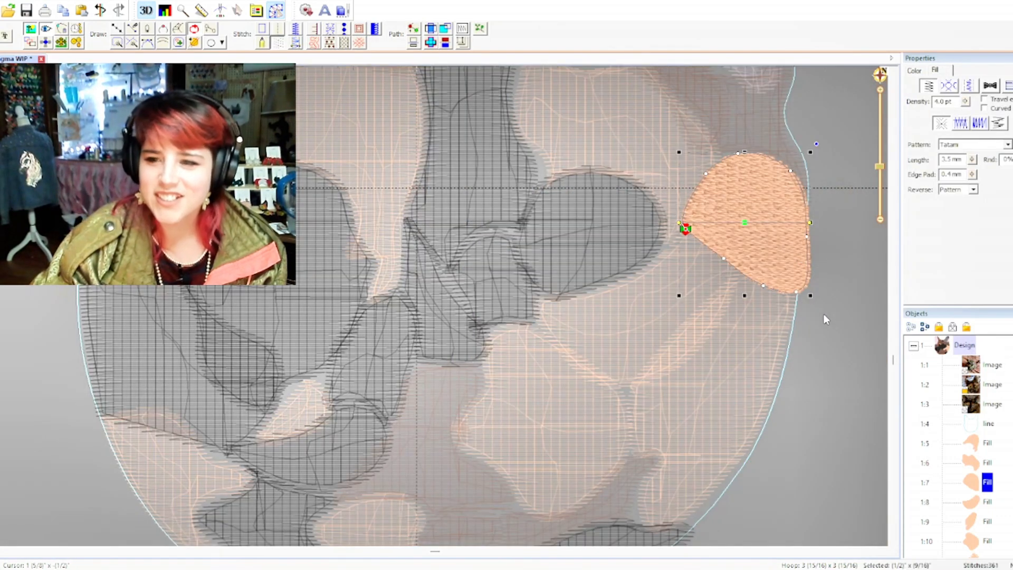
click(854, 318)
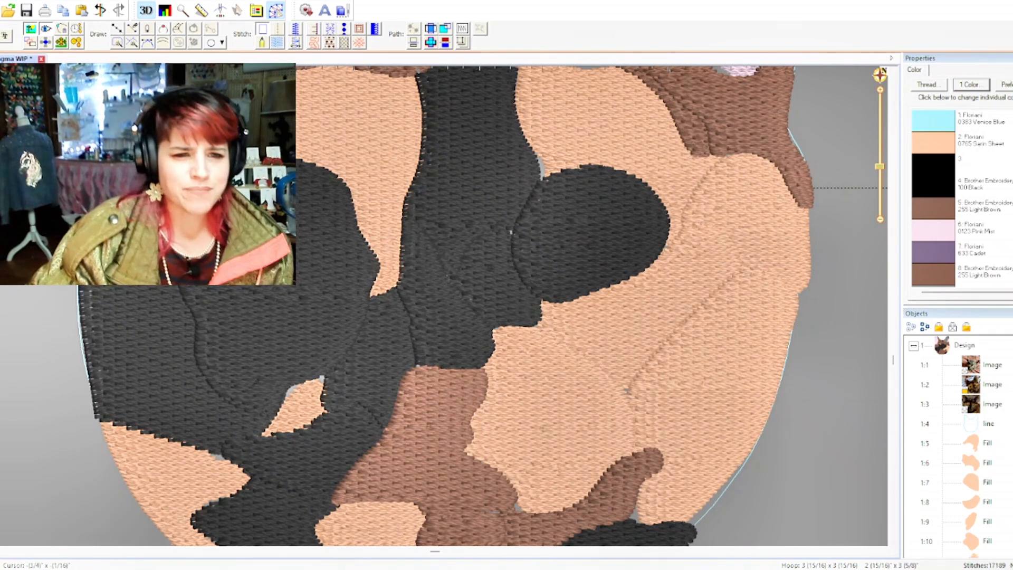
- Remove the stray nodes at the closing point of the brown patch on the left face edge and clean up its upper edge
click(198, 172)
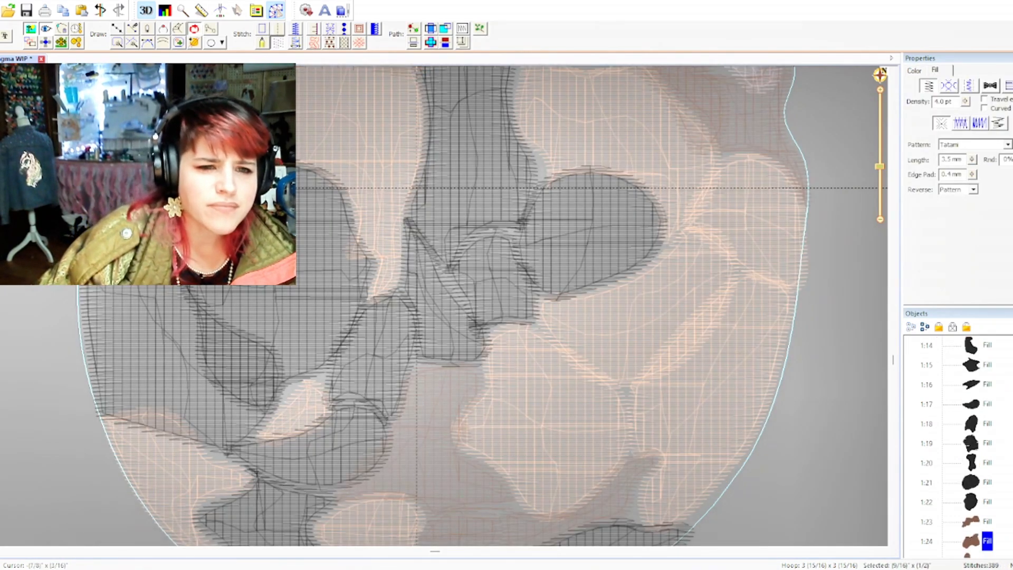
scroll(338, 322, up, 5)
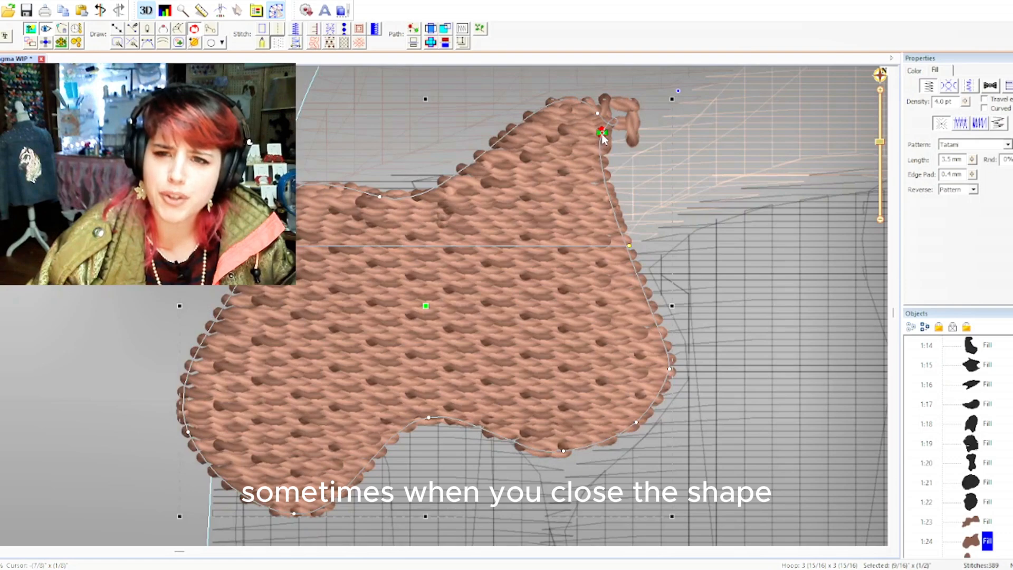
key(Delete)
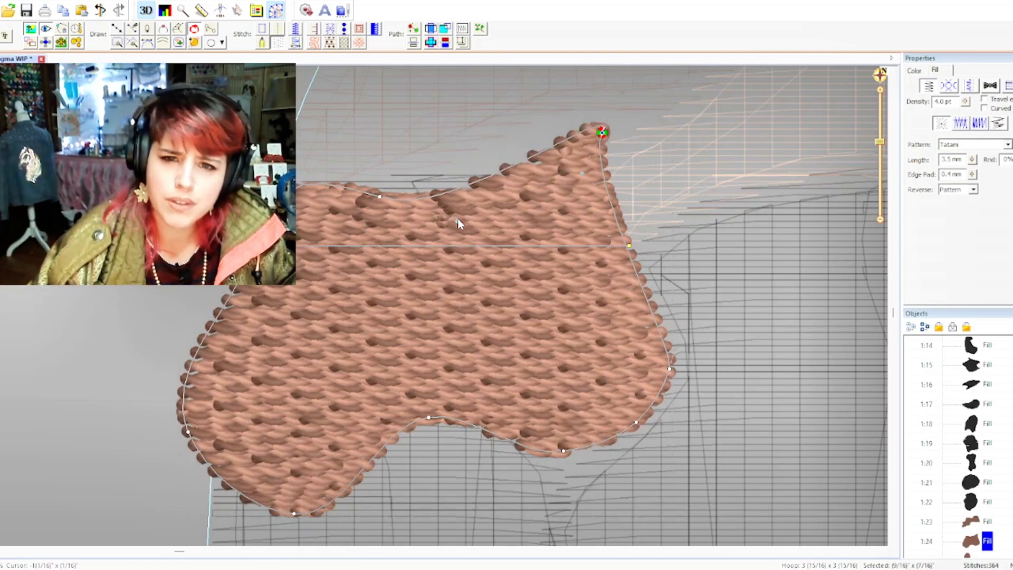
click(632, 107)
click(519, 157)
click(519, 157)
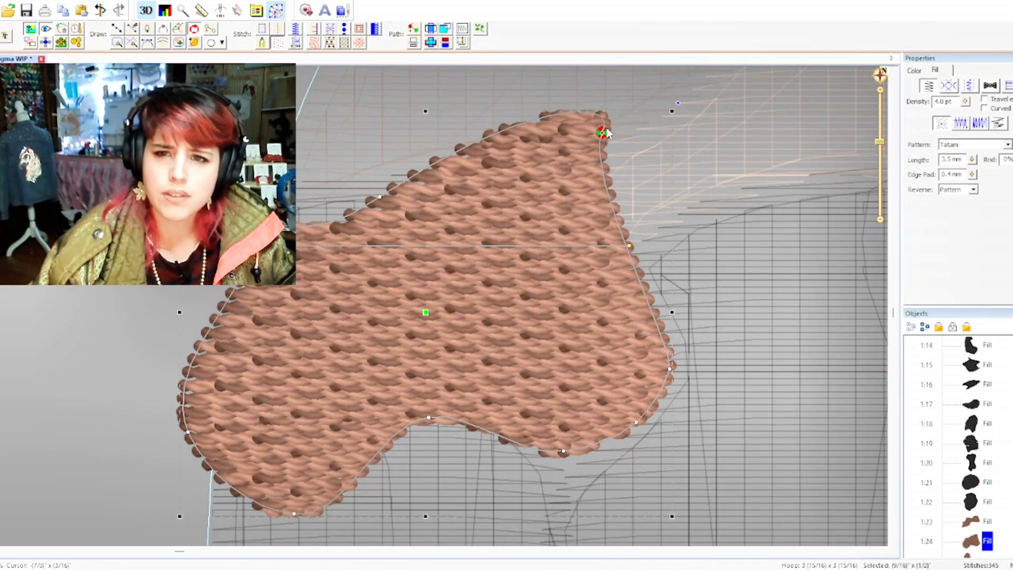
click(612, 118)
click(613, 118)
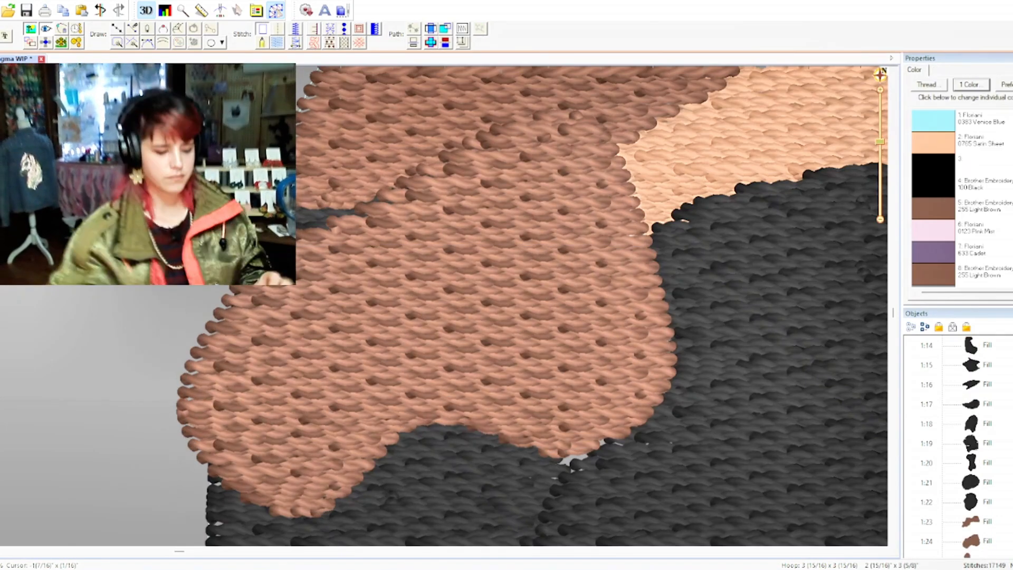
click(376, 211)
click(376, 212)
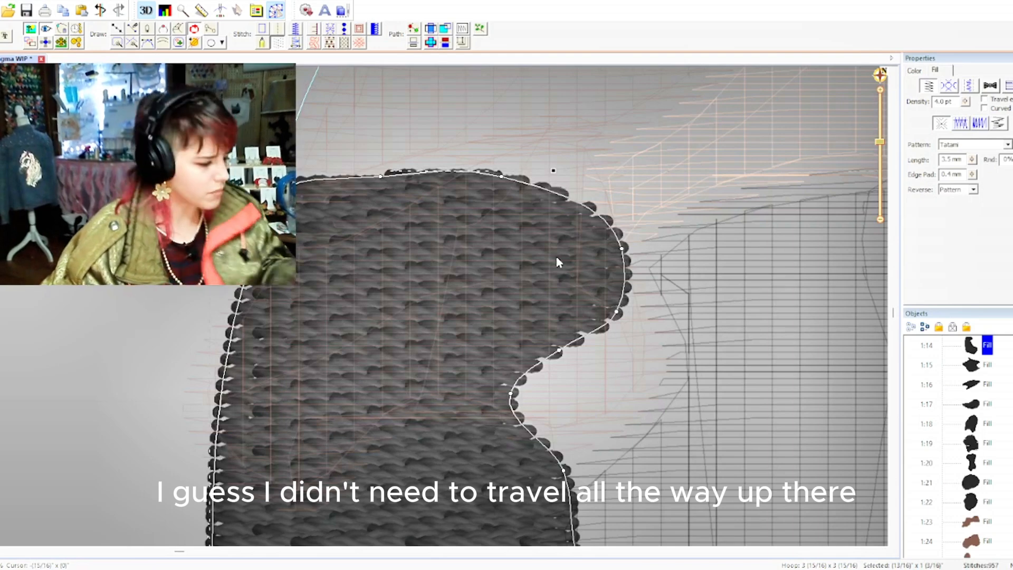
scroll(558, 263, down, 6)
click(201, 407)
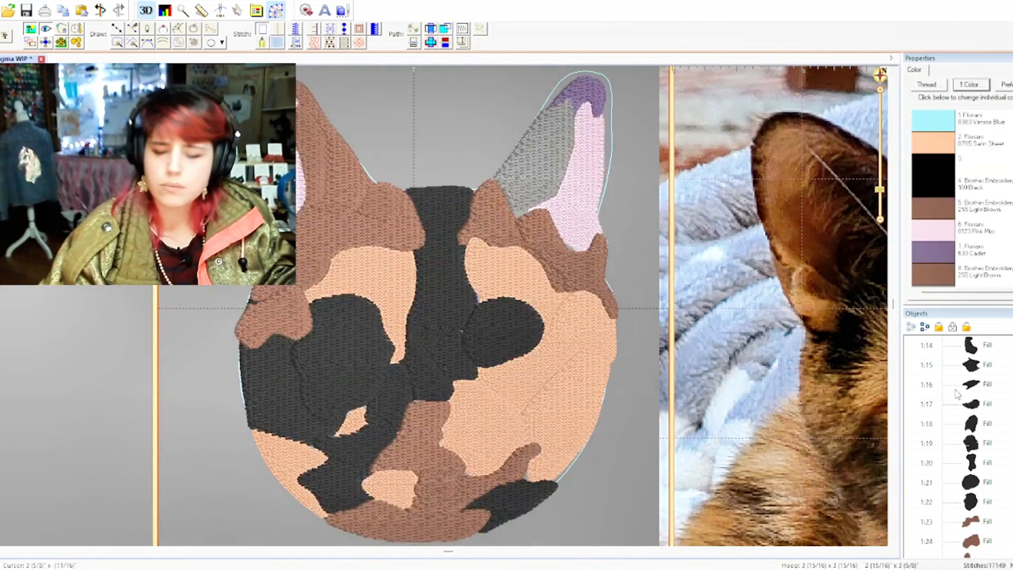
- Show the two hidden reference photos behind the embroidery design again
scroll(930, 381, up, 5)
click(976, 407)
ctrl+click(974, 366)
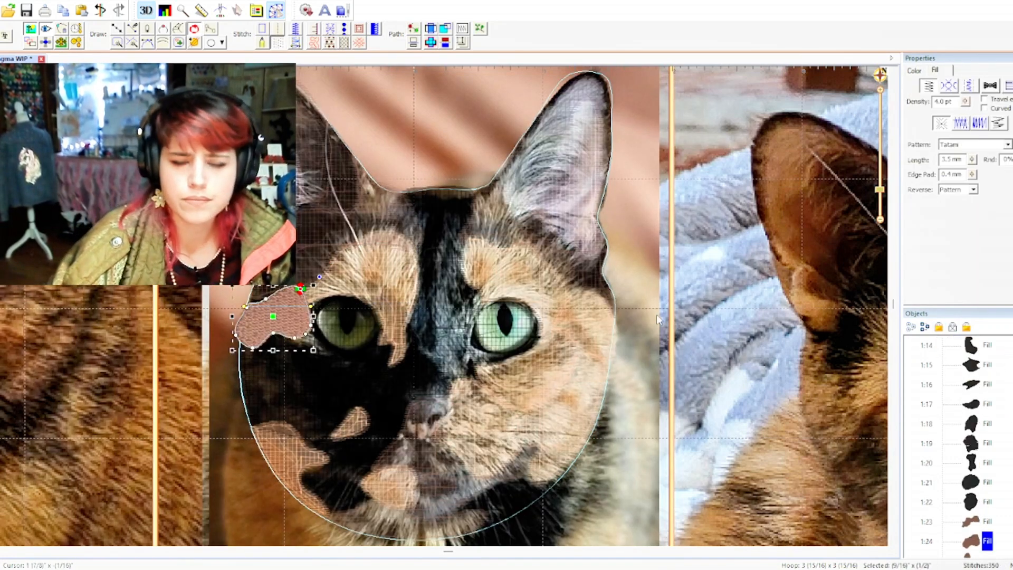
click(618, 423)
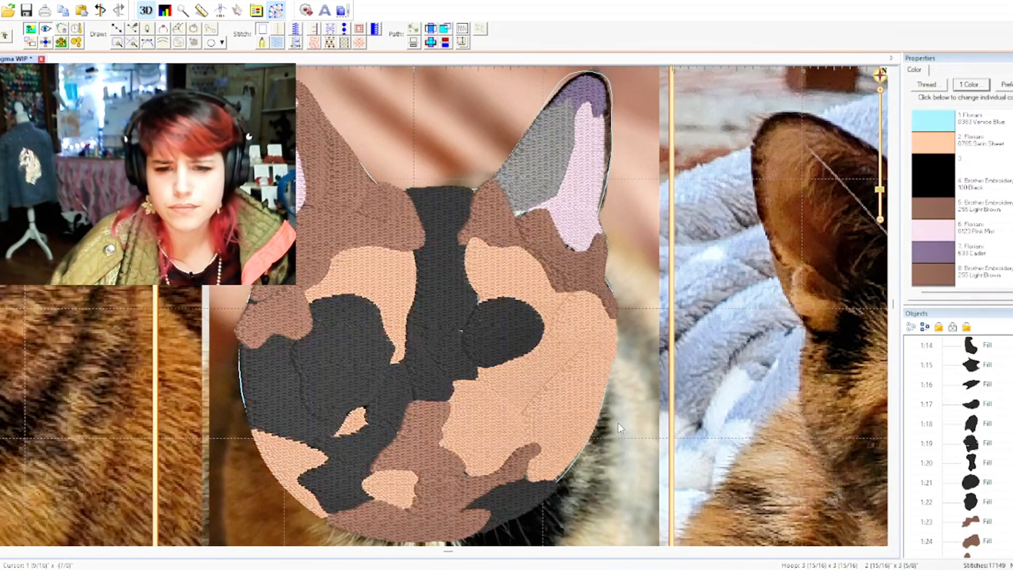
- Bulge the lower right edge of the black nose-bridge fill outward so it overlaps the black fill around the right eye
click(469, 344)
click(470, 316)
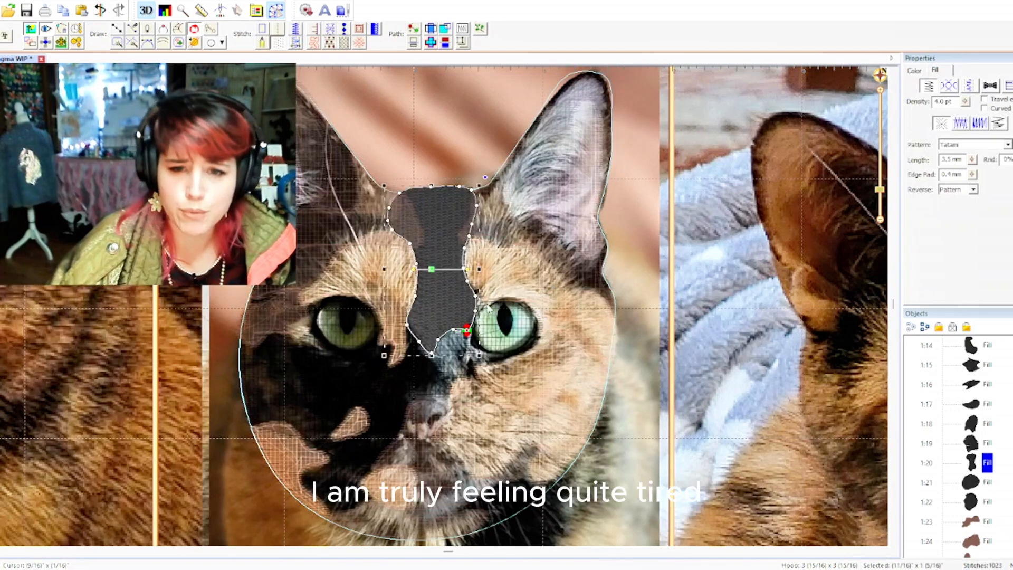
drag(476, 296, 484, 312)
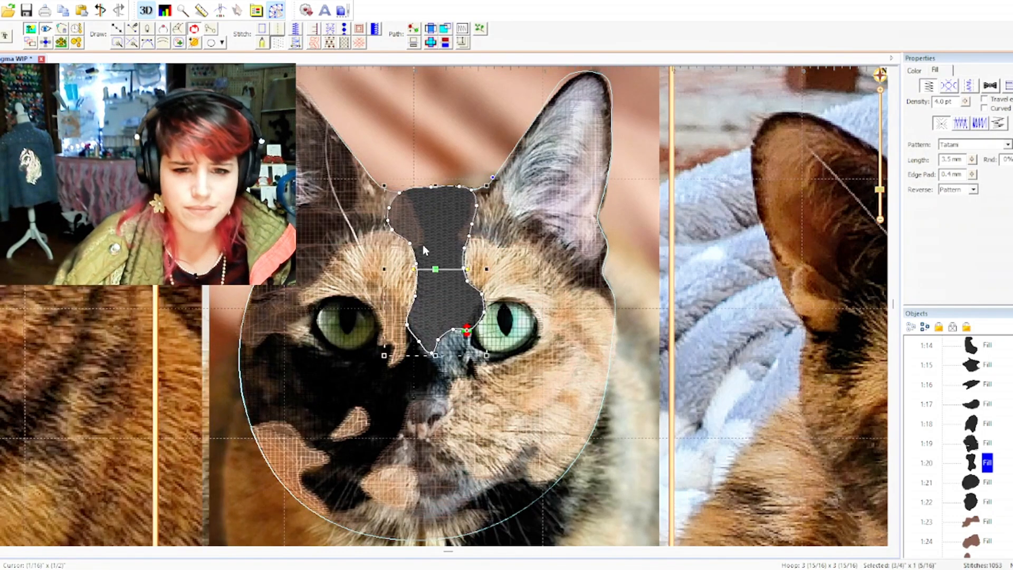
click(987, 470)
click(658, 403)
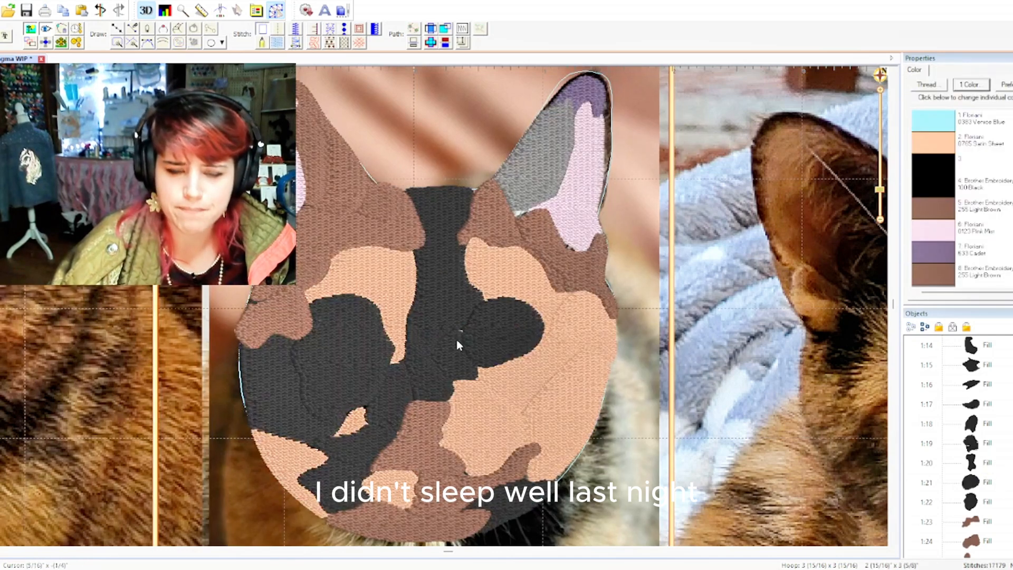
click(481, 322)
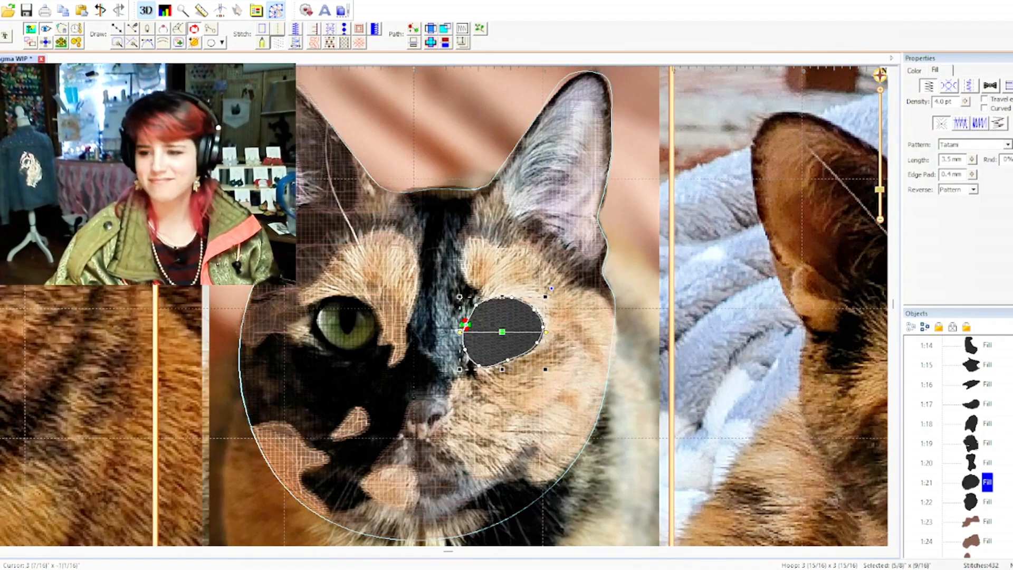
click(860, 446)
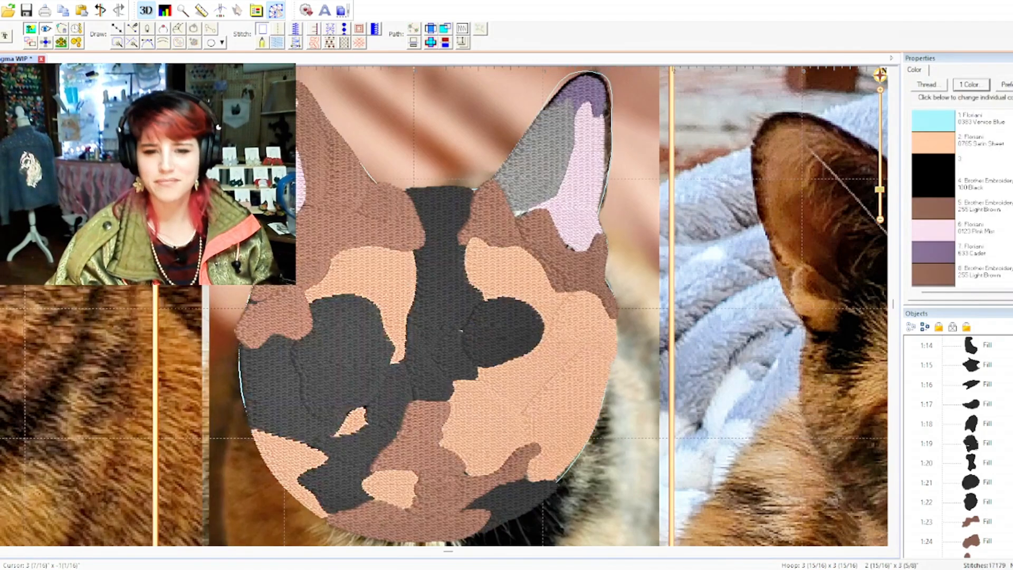
- Extend the lower left nodes of the pink fill in the right ear slightly outward beneath the neighbouring brown fur
click(579, 231)
drag(573, 248, 562, 254)
drag(523, 208, 515, 211)
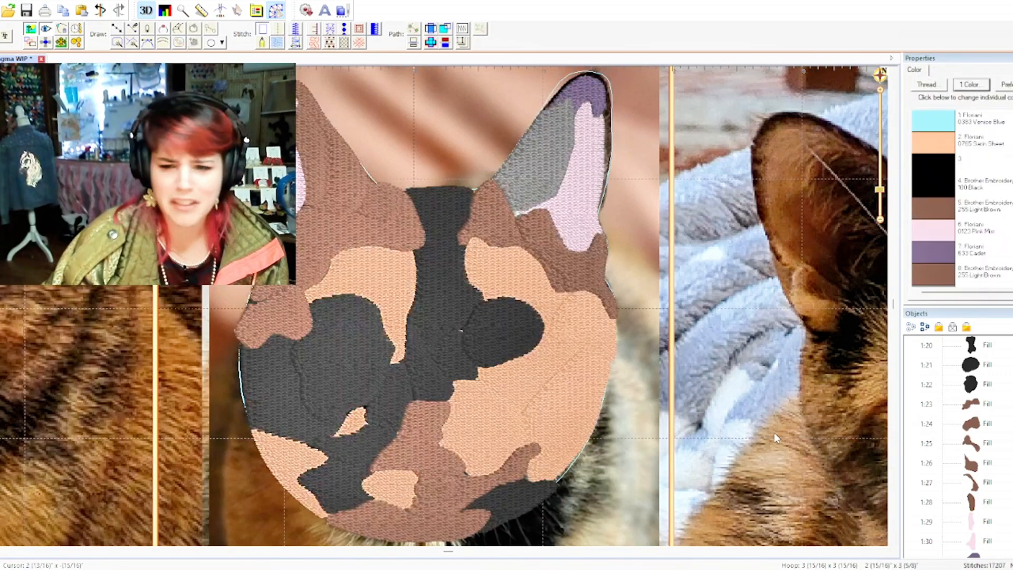
click(265, 405)
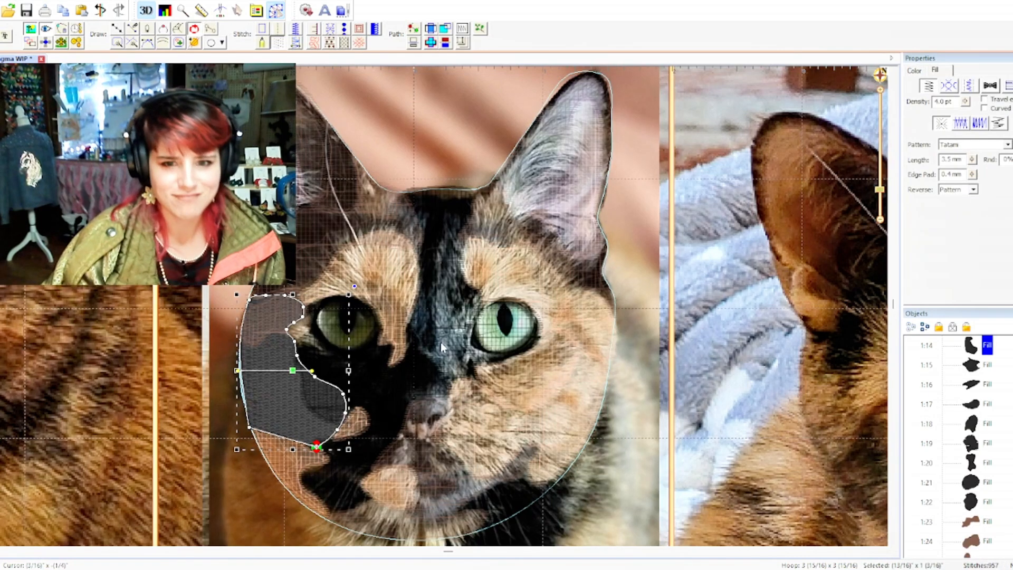
click(521, 330)
click(780, 417)
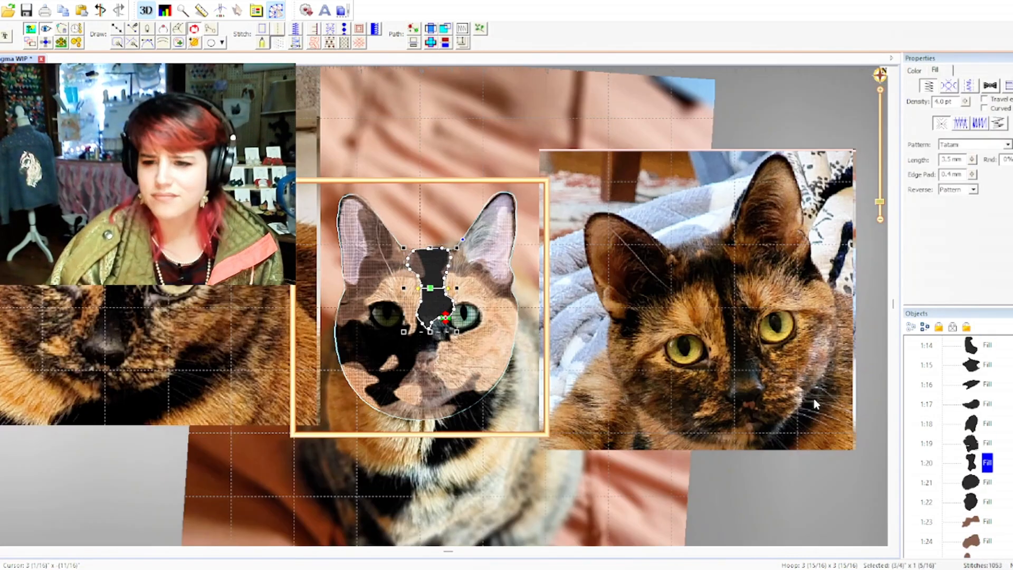
key(Escape)
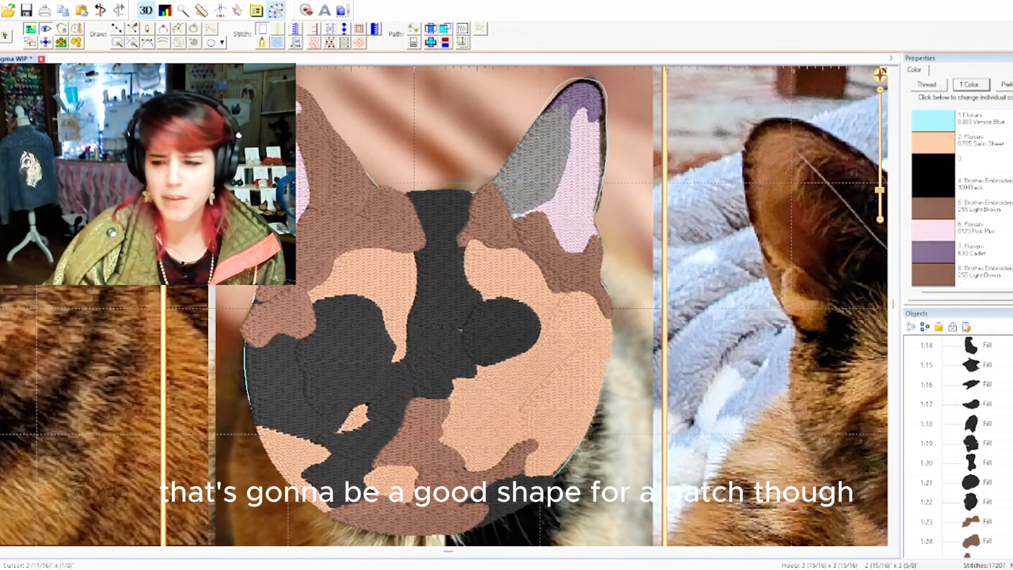
- Convert the cat's face outline from a line into an appliqué edge and offset it outward around the fills
scroll(999, 374, up, 5)
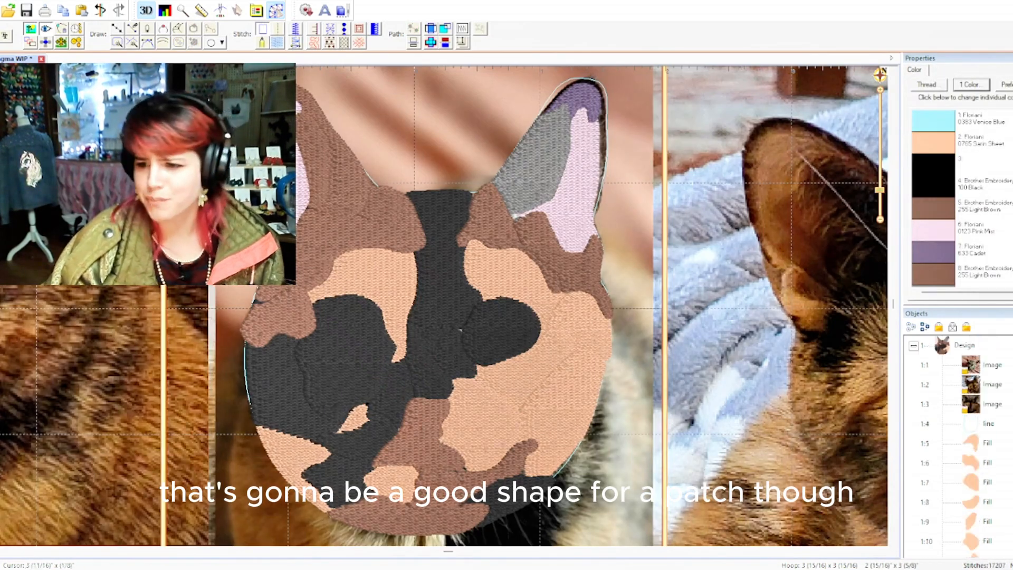
click(990, 424)
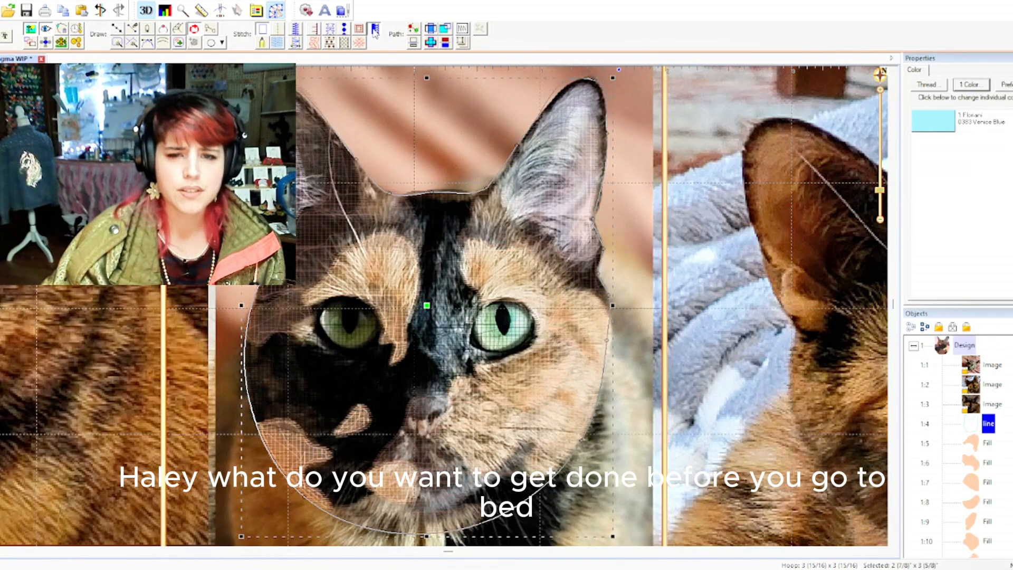
click(375, 31)
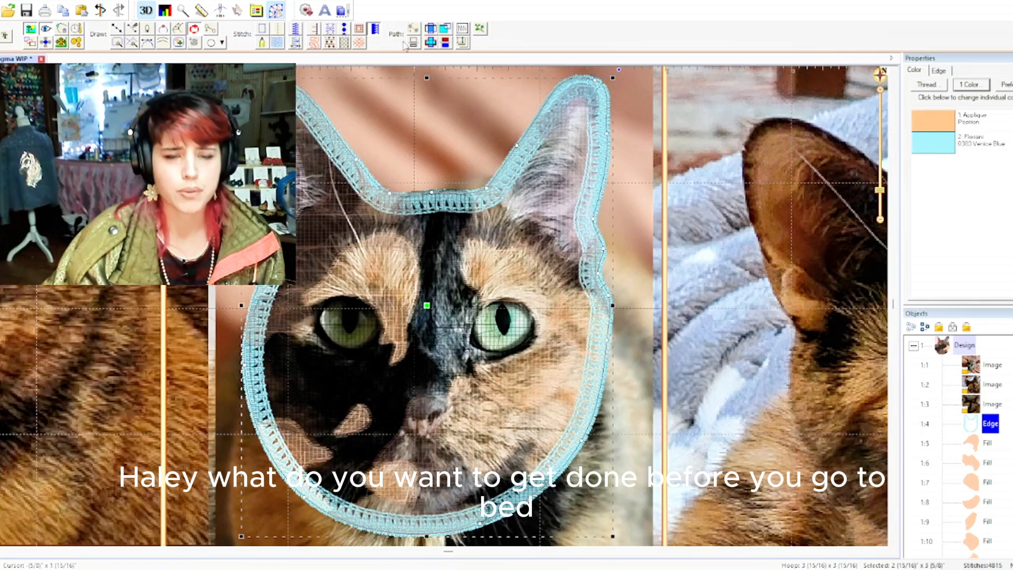
click(462, 46)
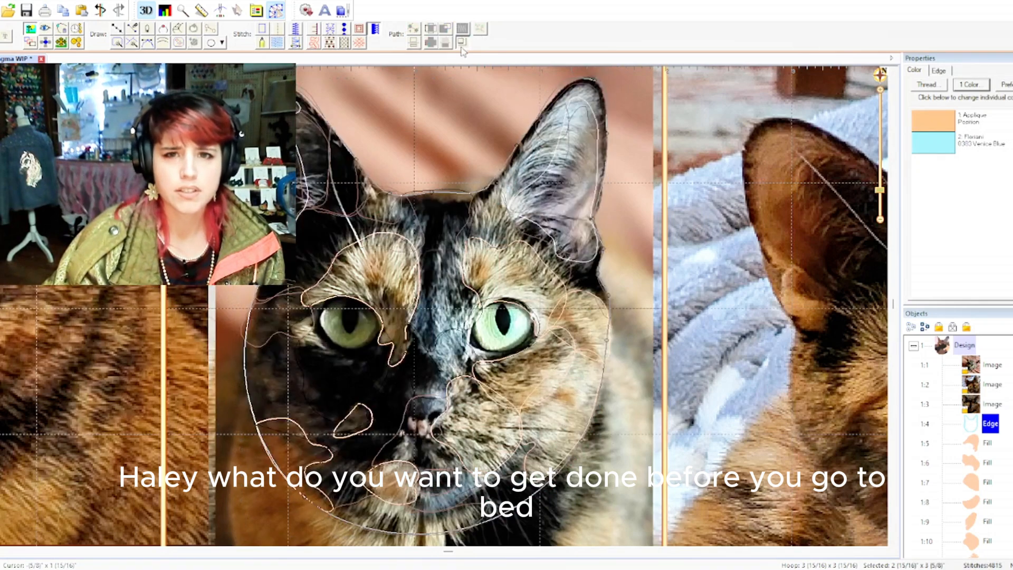
click(531, 265)
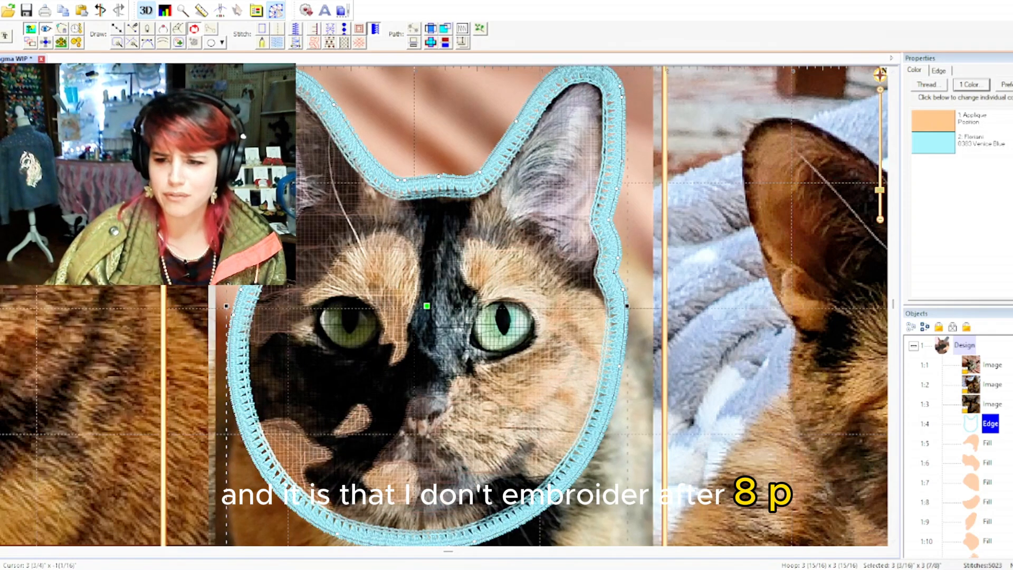
click(713, 338)
scroll(480, 373, down, 2)
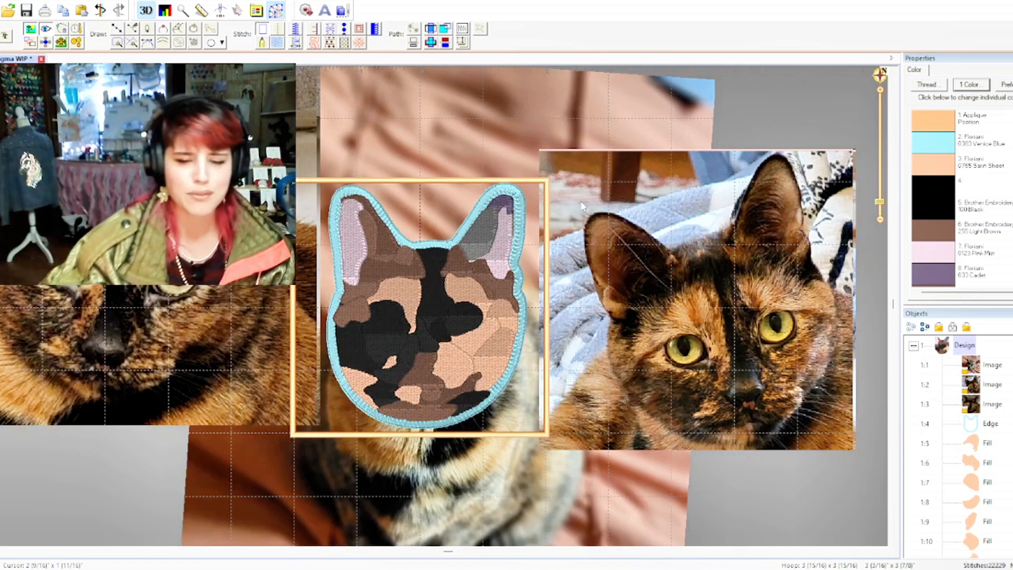
scroll(452, 283, up, 2)
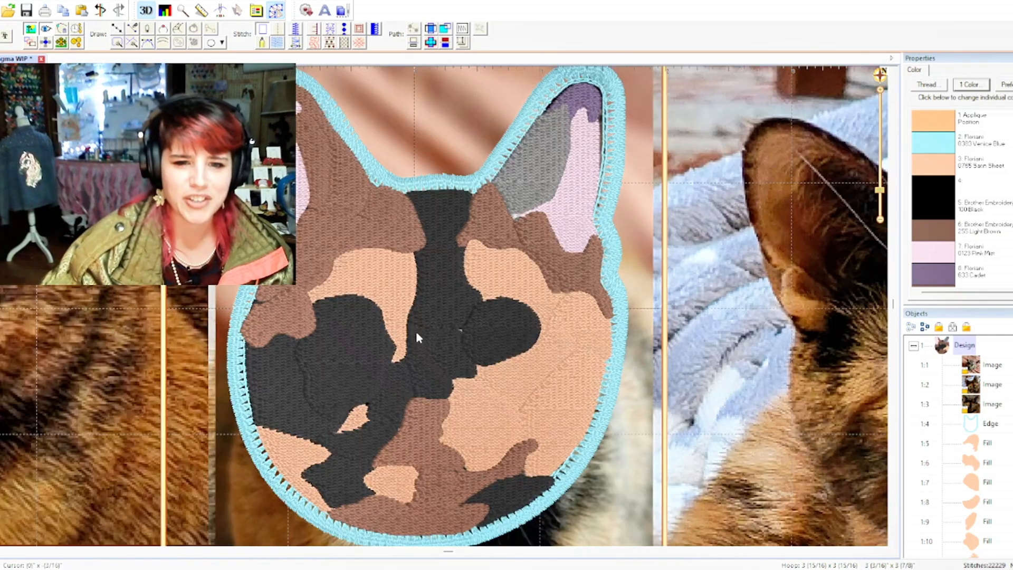
- Extend the lower tip of the grey fill in the right ear down to overlap the brown fur below it
click(278, 330)
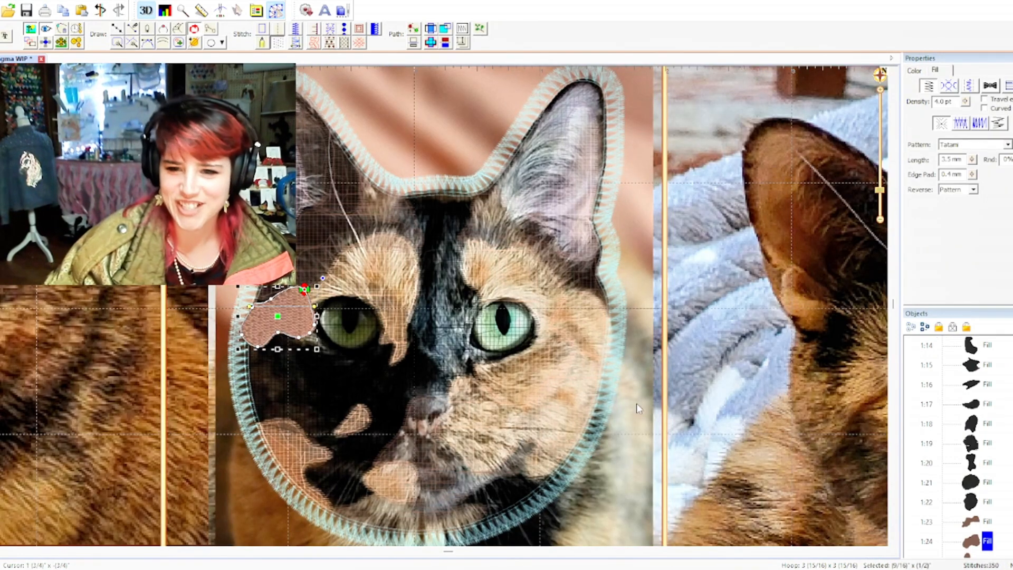
click(503, 181)
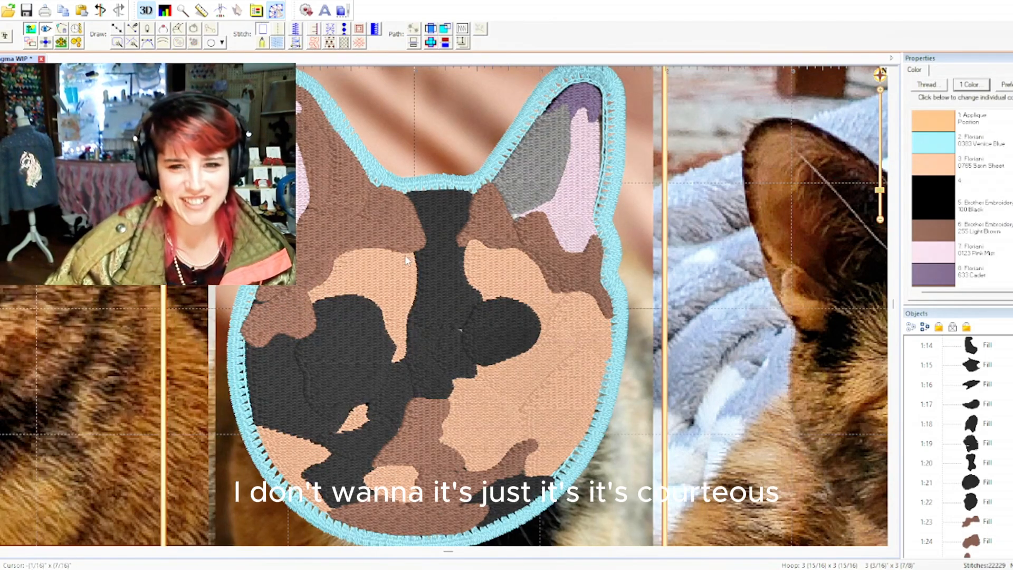
click(526, 179)
scroll(533, 195, up, 5)
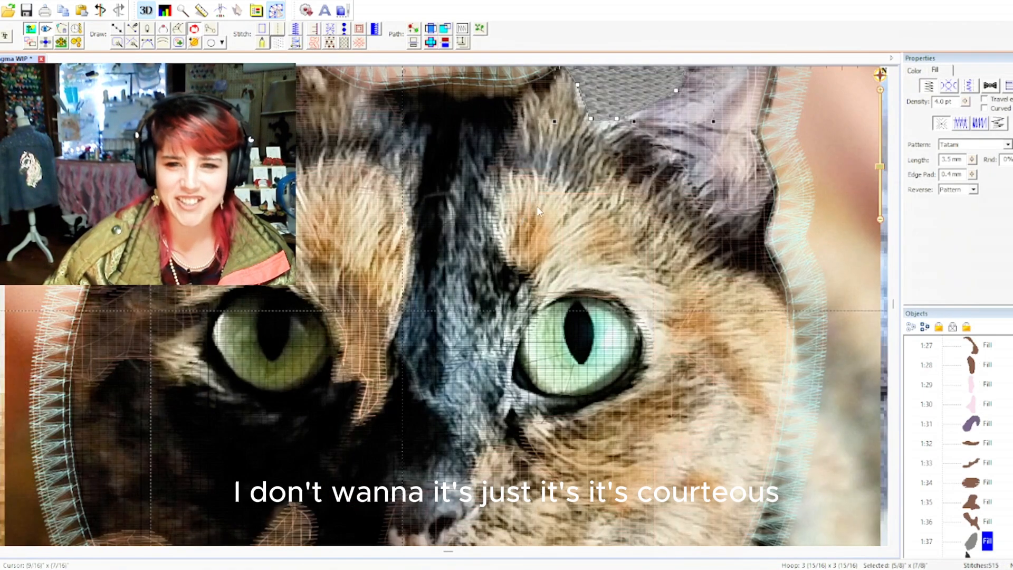
drag(616, 119, 607, 134)
click(691, 373)
click(722, 225)
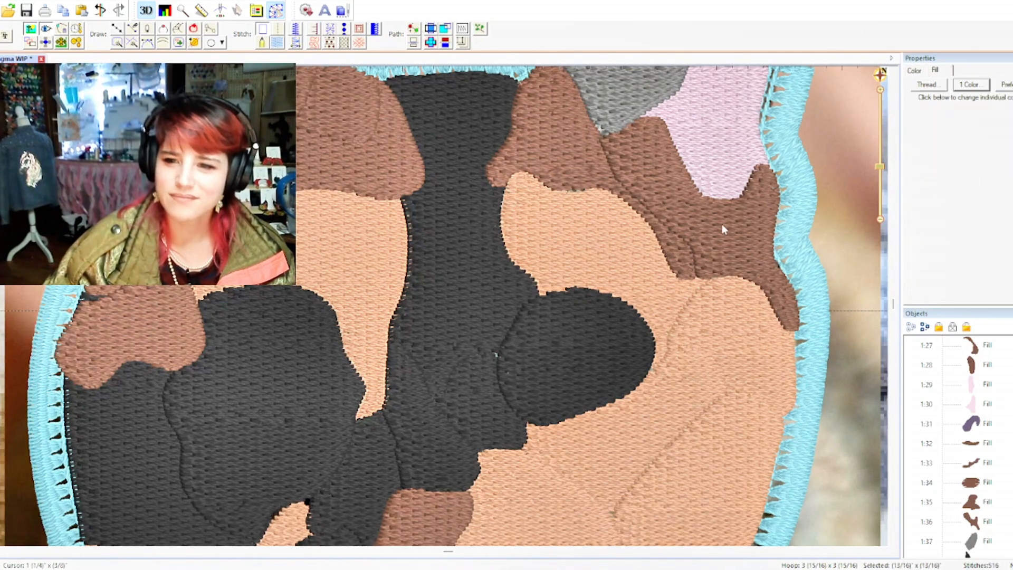
click(680, 252)
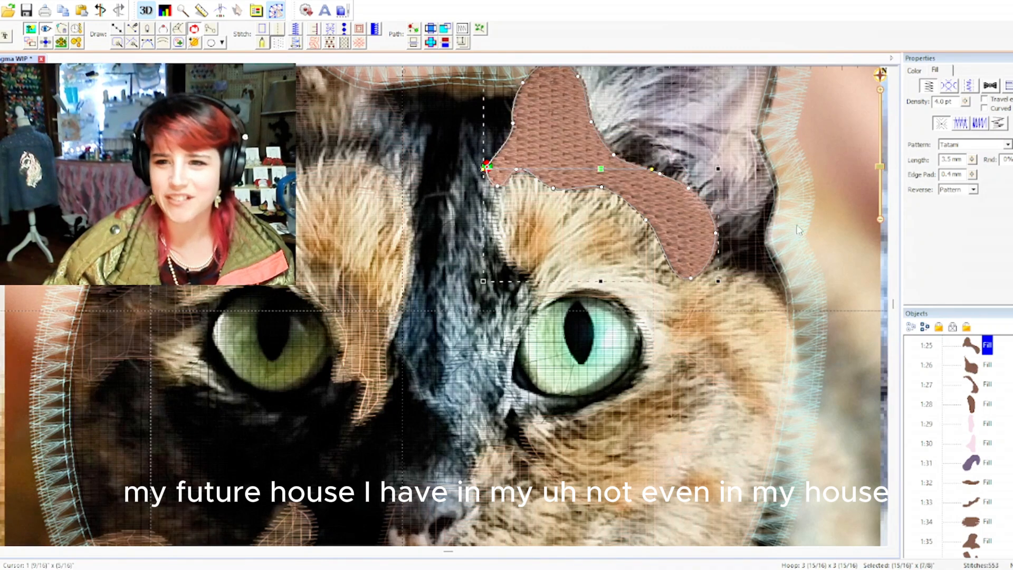
scroll(798, 230, down, 3)
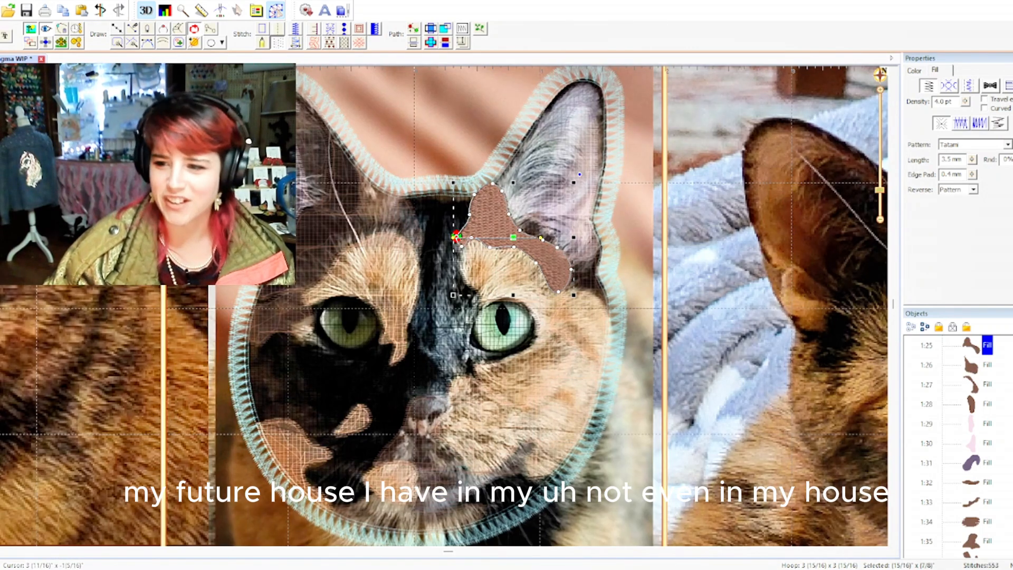
click(719, 359)
click(480, 347)
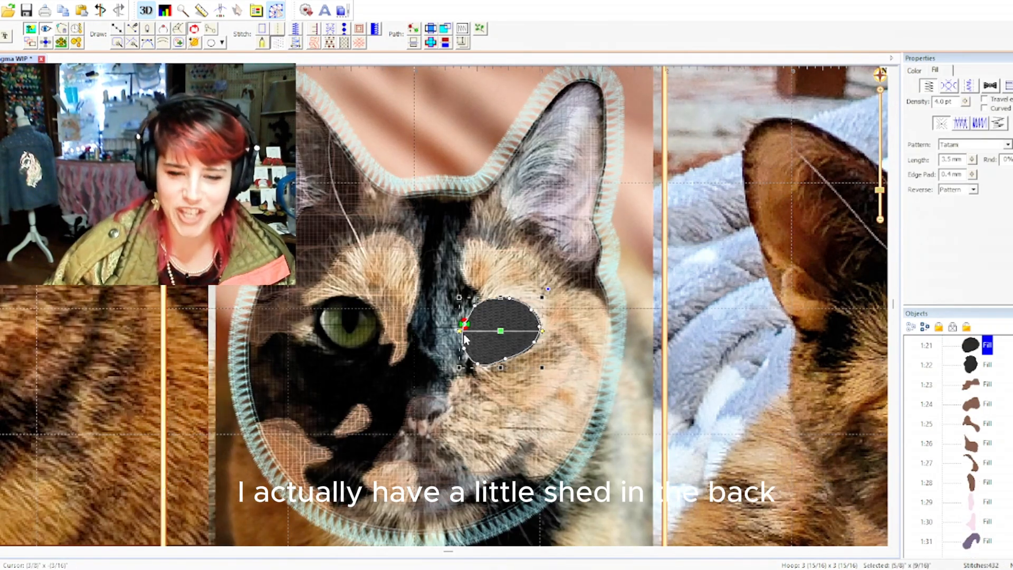
key(Escape)
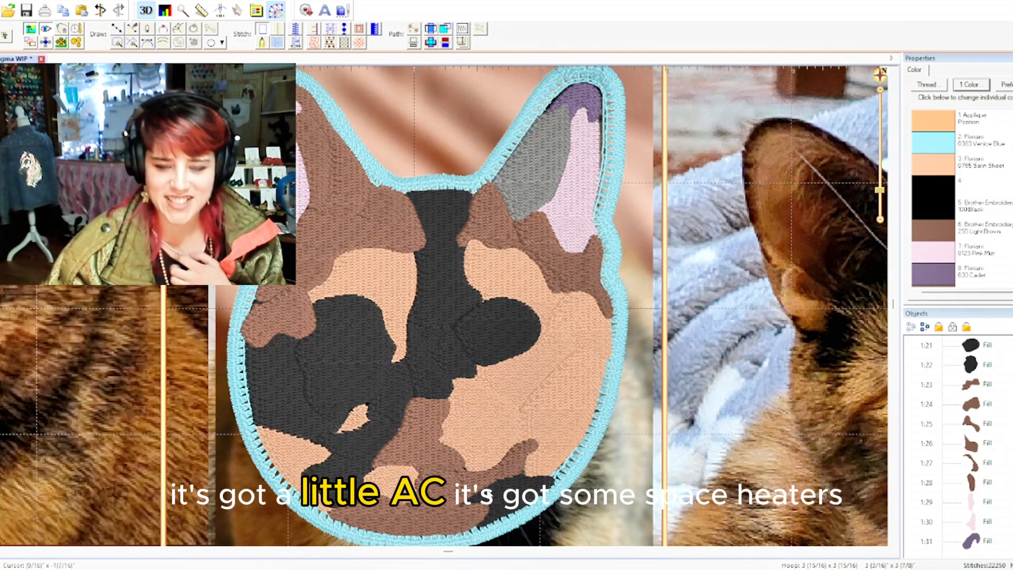
- Raise the upper-edge node of the narrow brown fill along the chin so it overlaps the fills above it
click(469, 476)
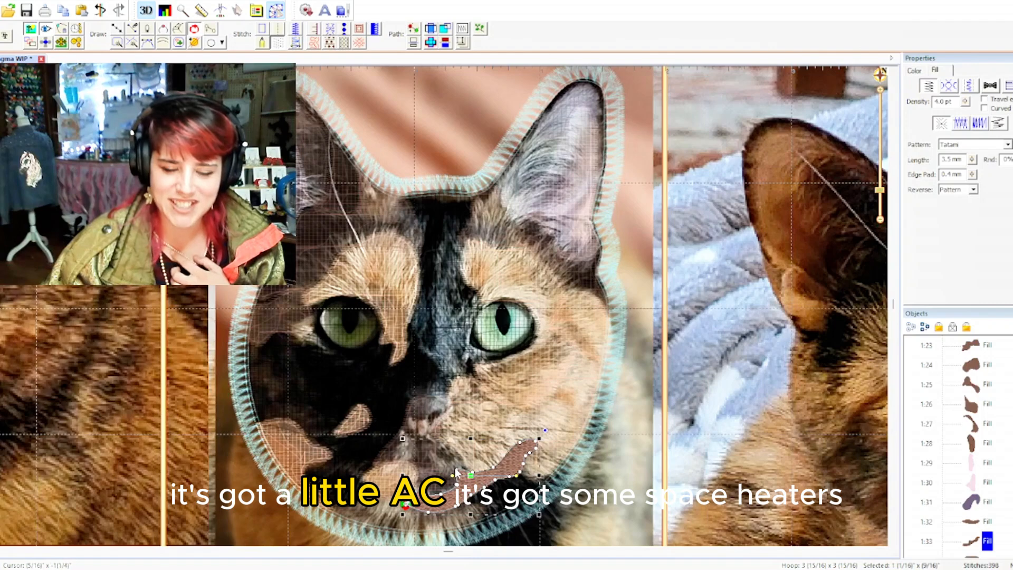
click(456, 470)
click(468, 472)
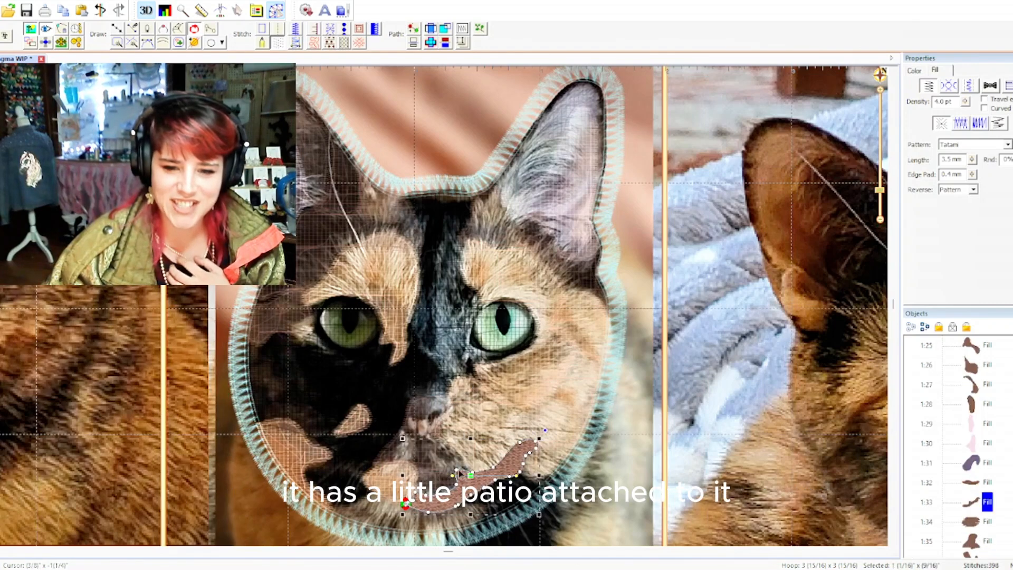
drag(456, 470, 460, 462)
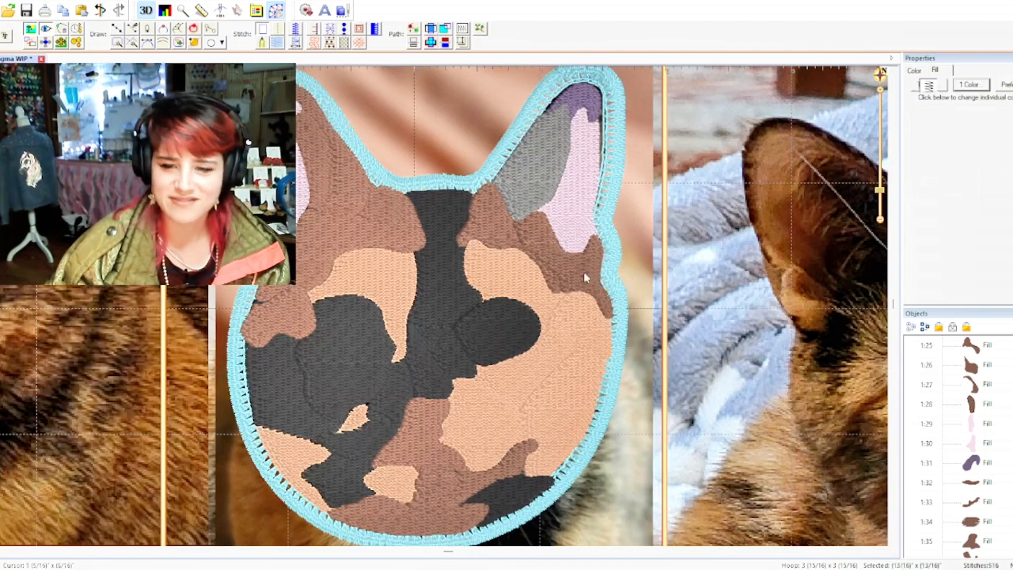
click(584, 271)
click(639, 317)
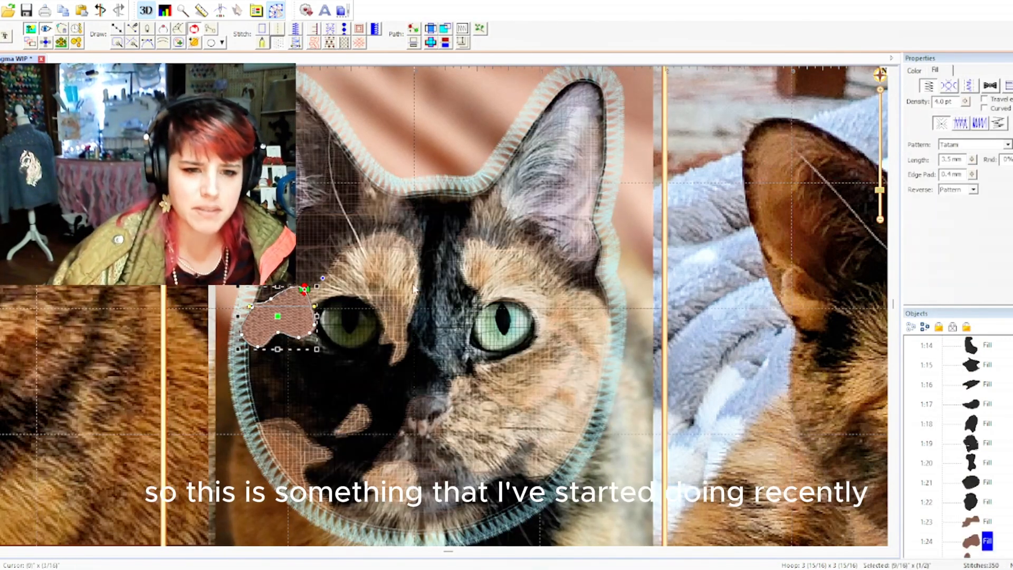
- Examine the pink right-ear fill and the appliqué edge surrounding the cat's face
scroll(959, 443, down, 3)
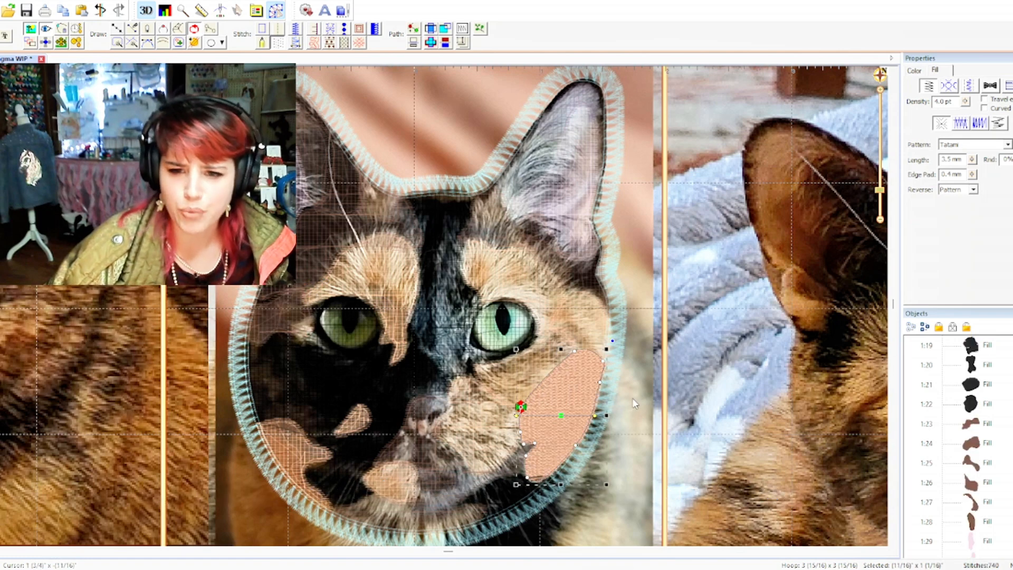
scroll(867, 288, up, 3)
drag(894, 306, 899, 239)
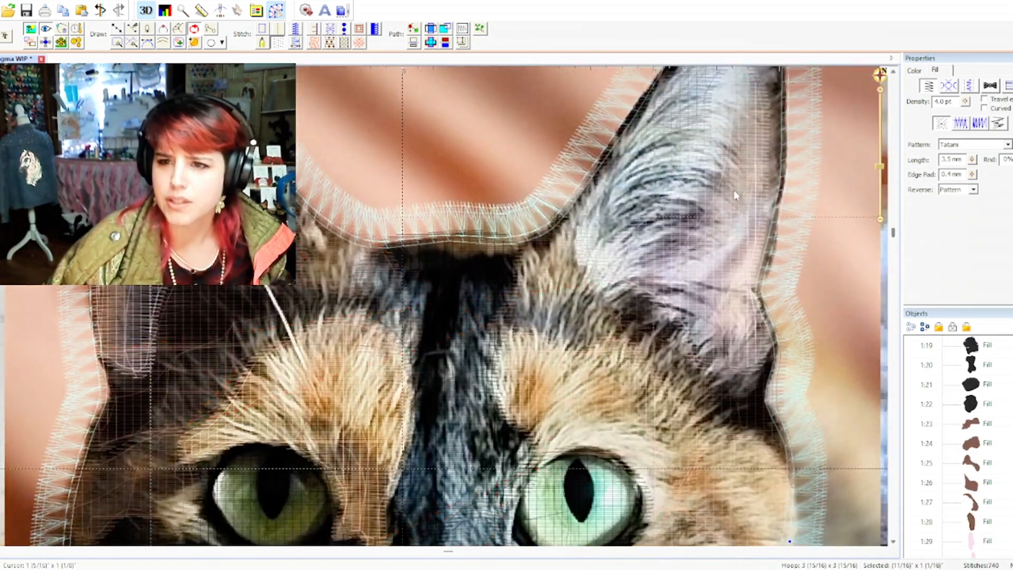
click(734, 191)
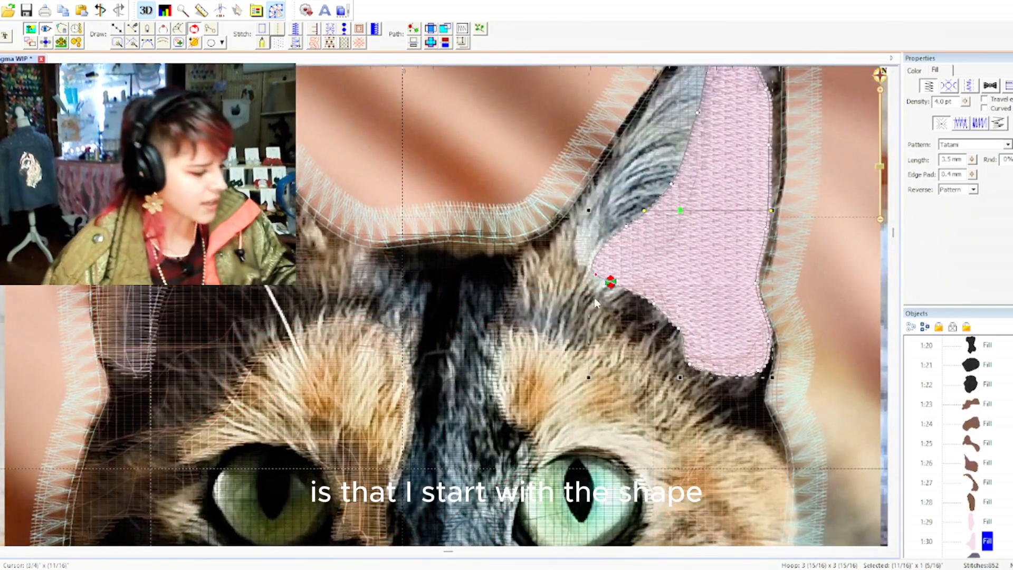
scroll(433, 285, down, 3)
click(447, 255)
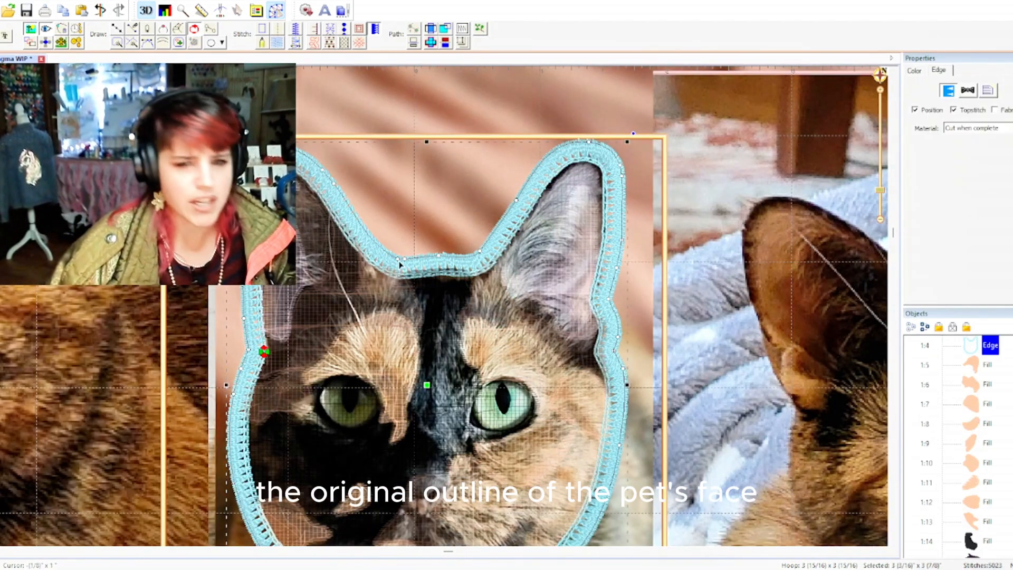
scroll(543, 368, down, 3)
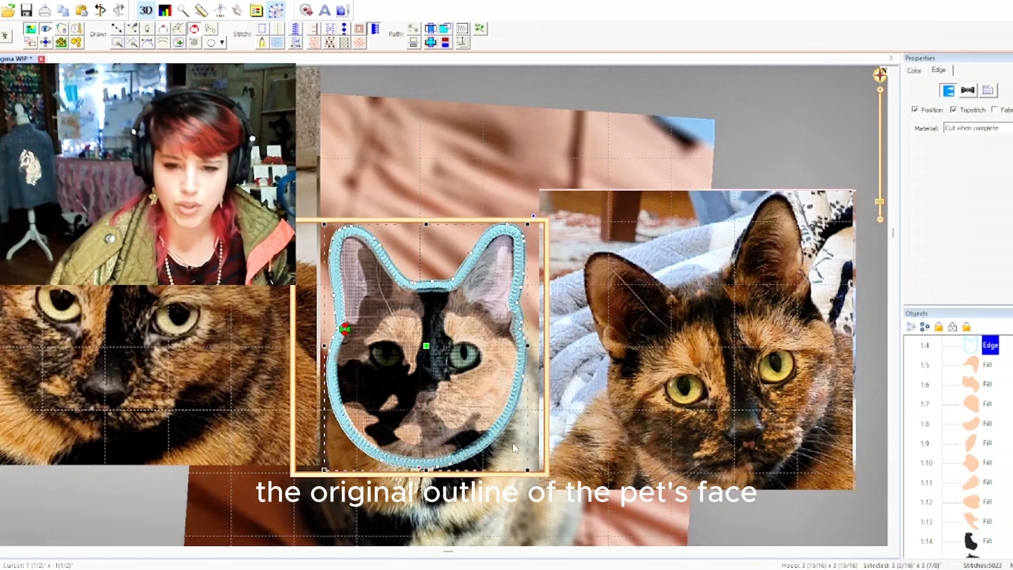
- Extend the outer side of the pink left-ear fill outward so it runs under the appliqué edge
scroll(504, 393, up, 3)
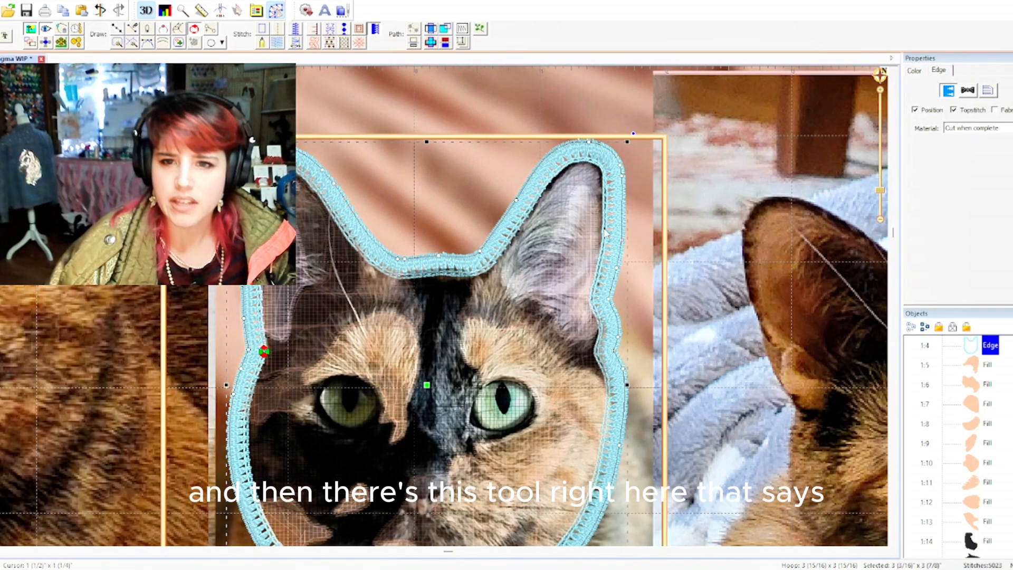
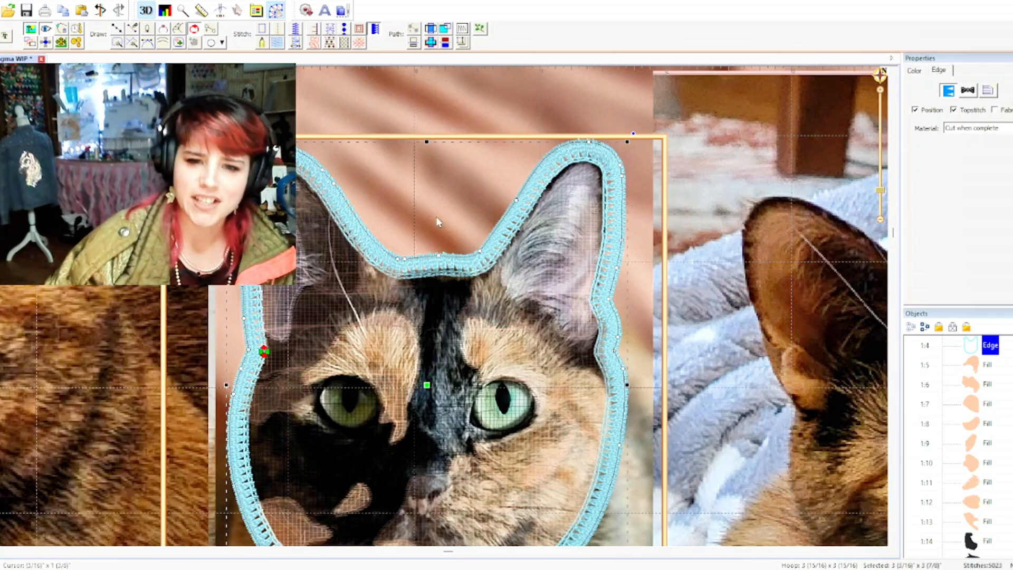
click(448, 186)
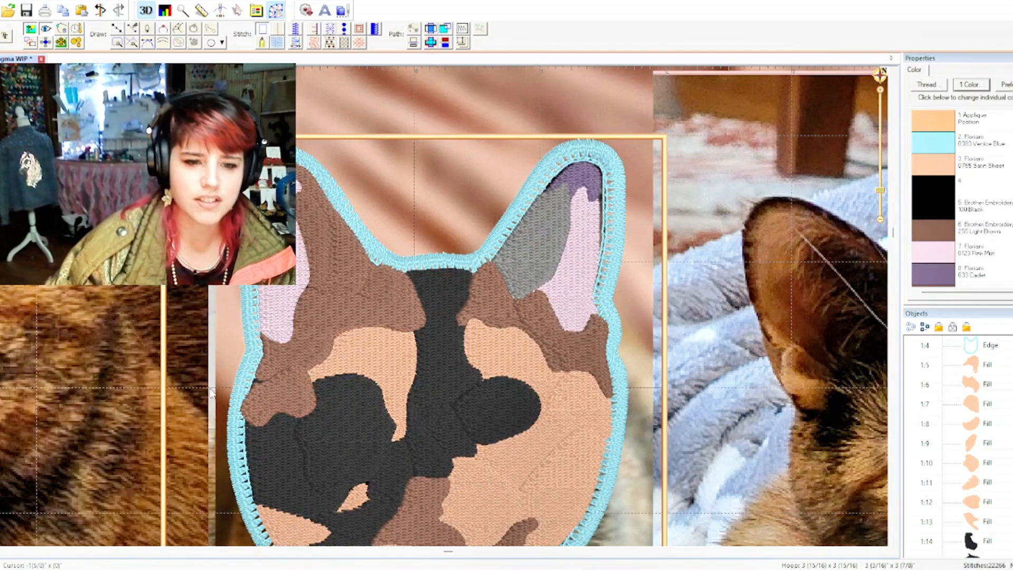
click(281, 216)
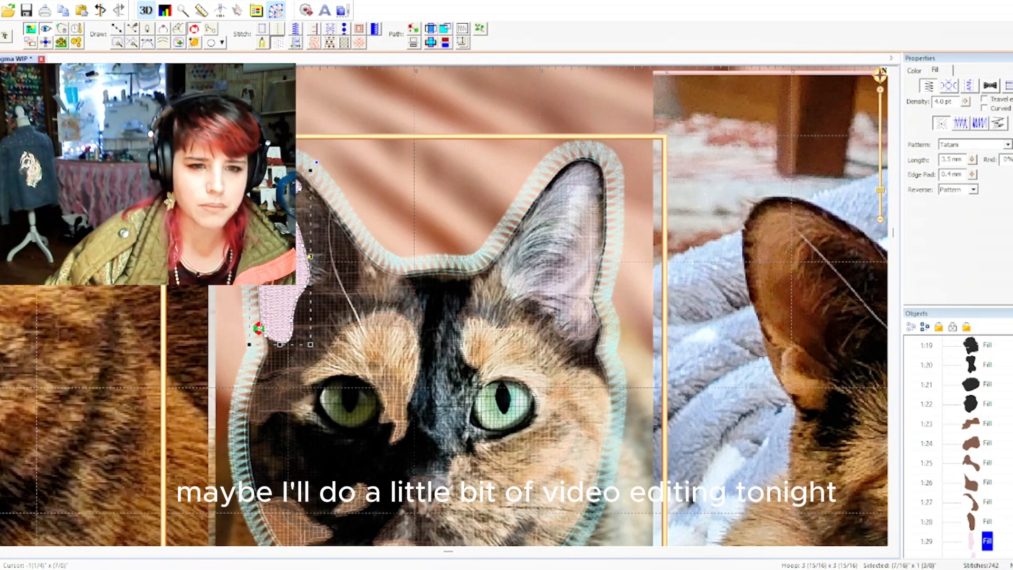
drag(258, 310, 274, 162)
click(368, 99)
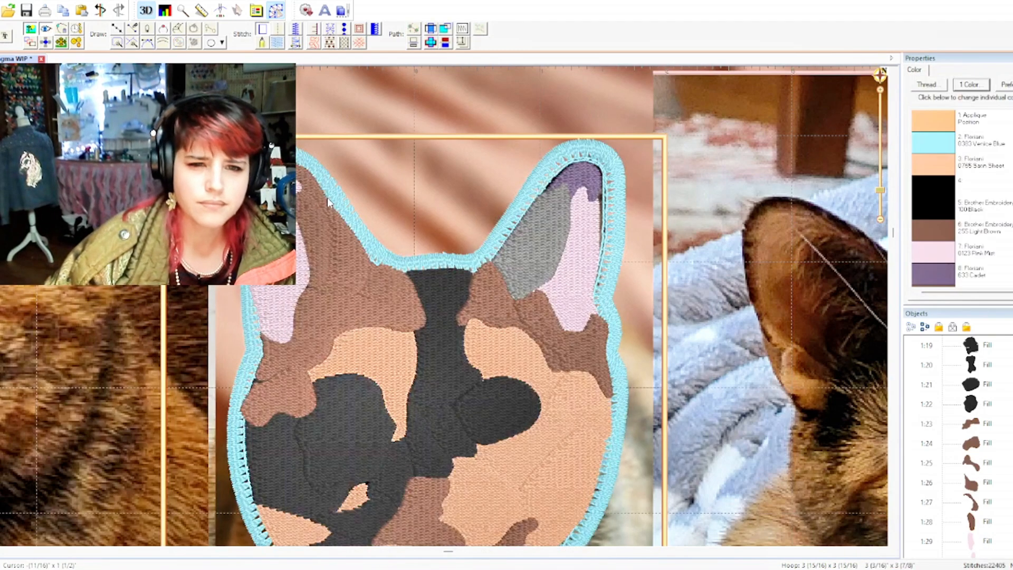
- Push the outer-edge nodes of the brown left-ear fill outward so the fill overlaps the appliqué edge
click(327, 202)
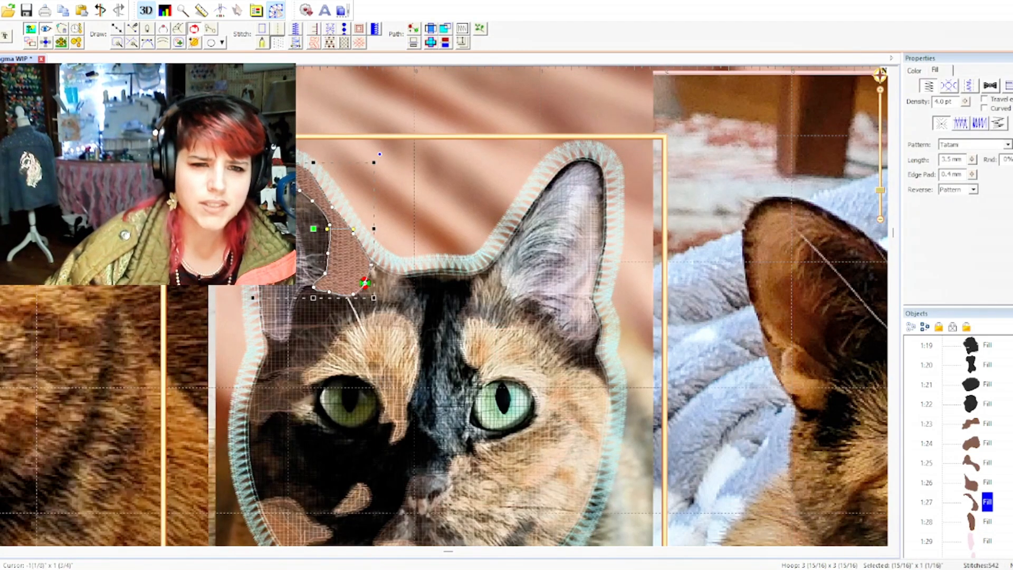
drag(272, 167, 314, 165)
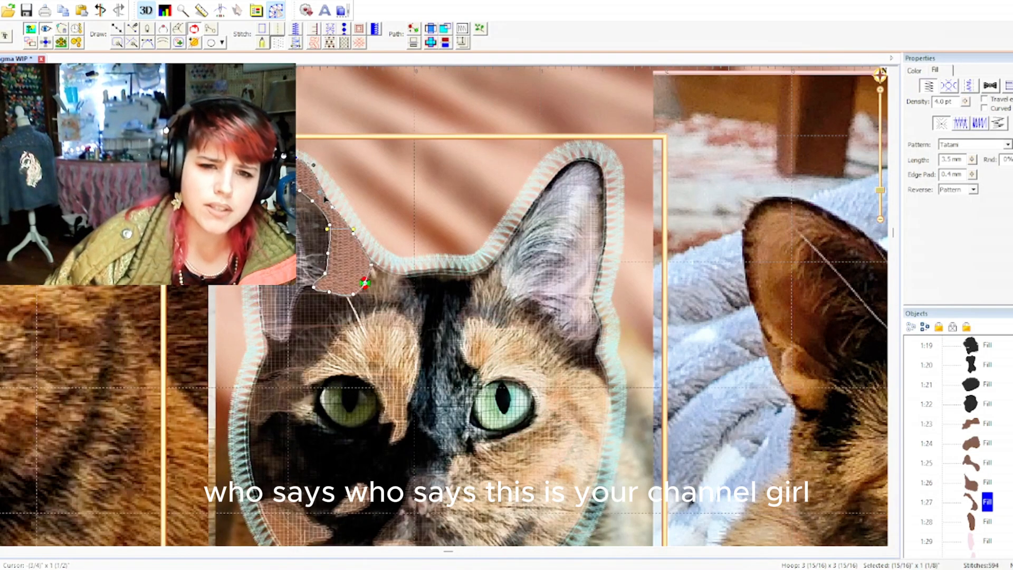
drag(332, 207, 362, 230)
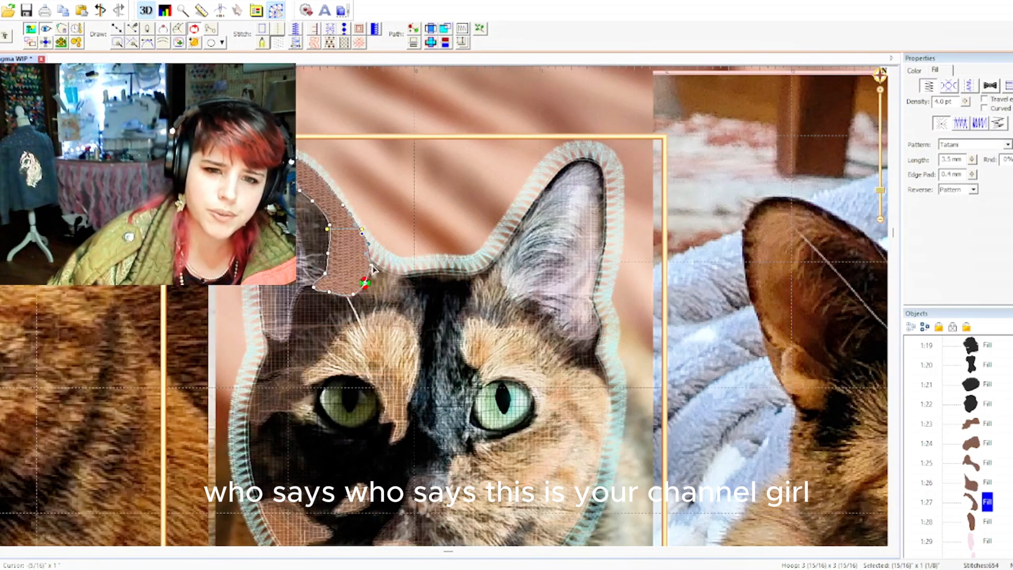
drag(372, 266, 381, 261)
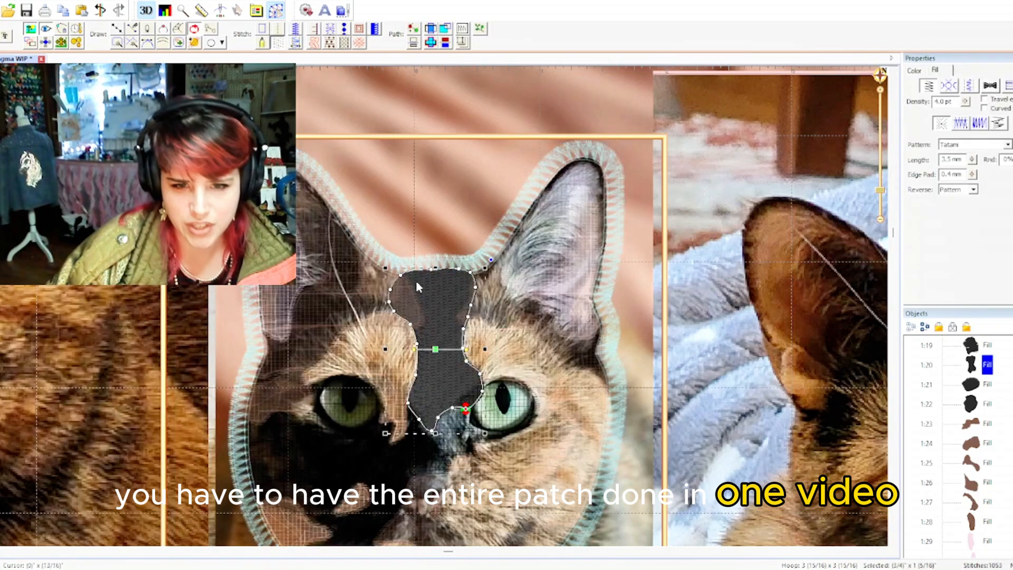
- Raise the top edge of the black forehead fill between the ears so it reaches under the appliqué edge
click(381, 287)
click(378, 271)
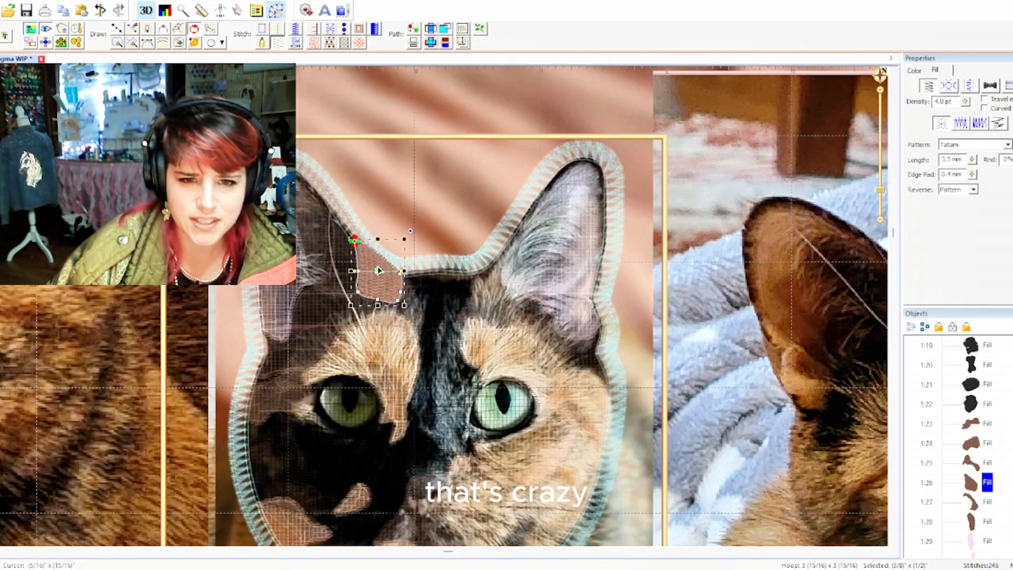
click(402, 277)
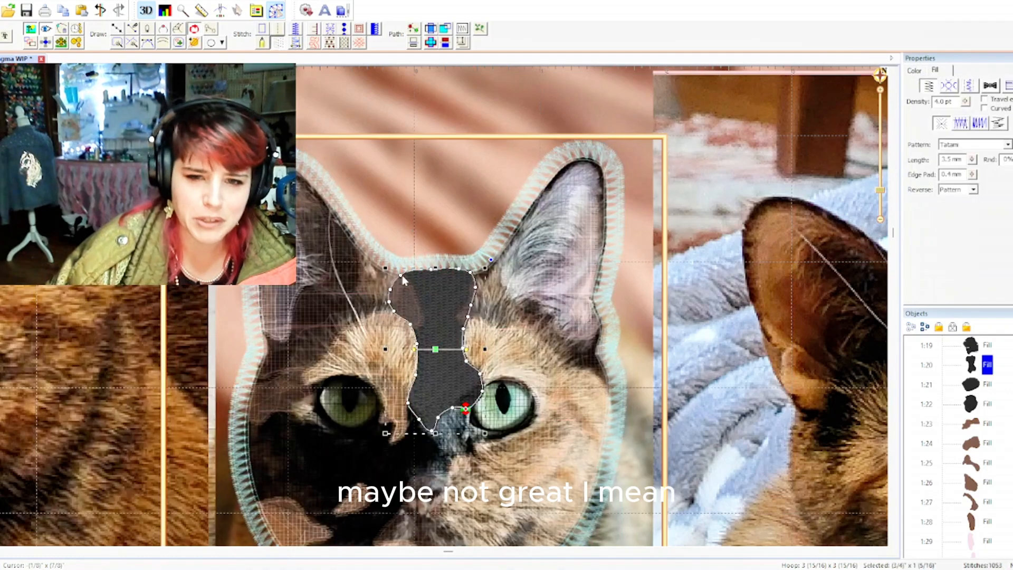
drag(401, 276, 480, 269)
click(445, 196)
click(474, 174)
- Curve the outer edge of the grey right-ear fill at its upper node and adjust the node below it
click(549, 224)
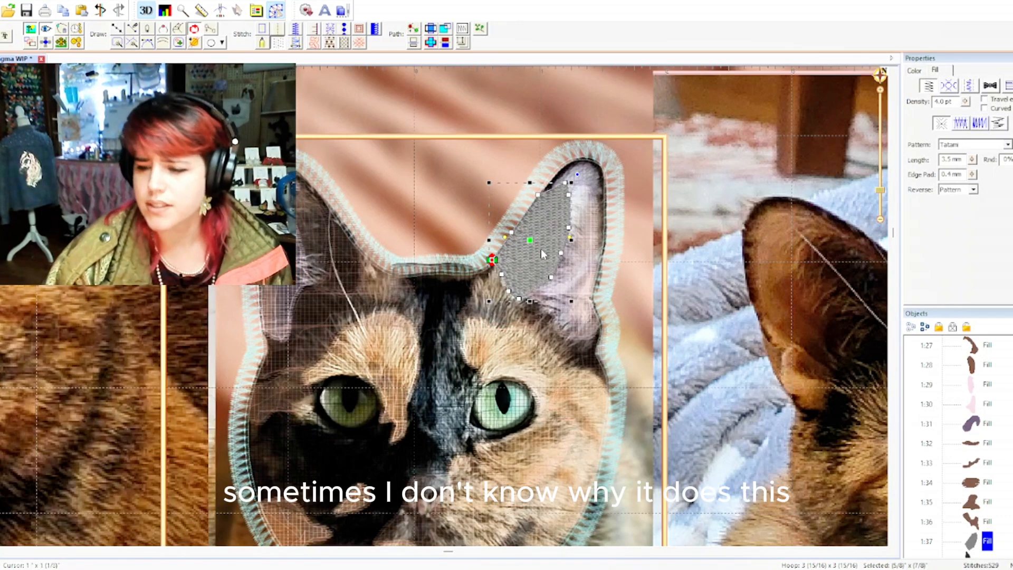
scroll(542, 250, up, 2)
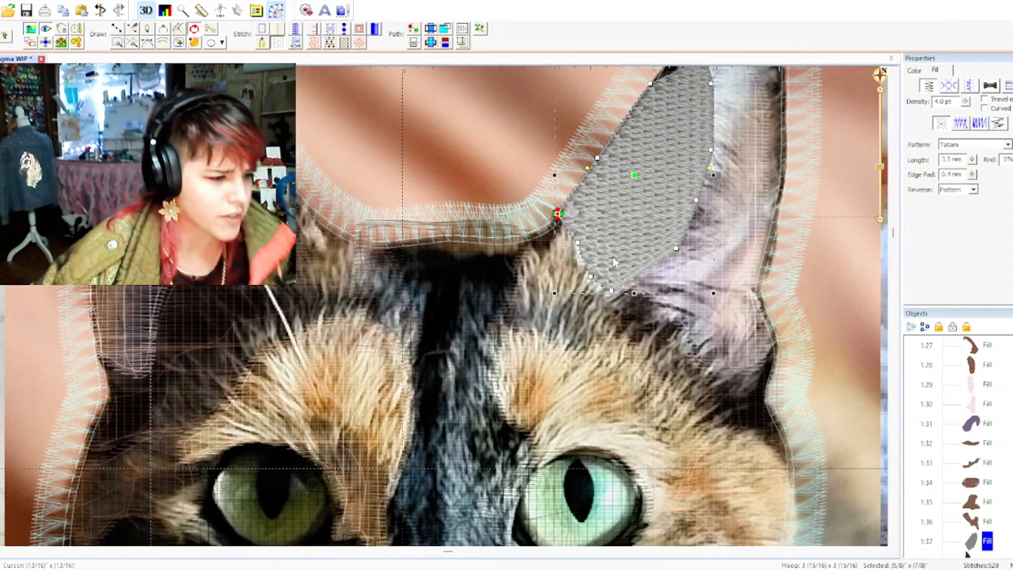
scroll(613, 256, up, 4)
scroll(653, 294, down, 2)
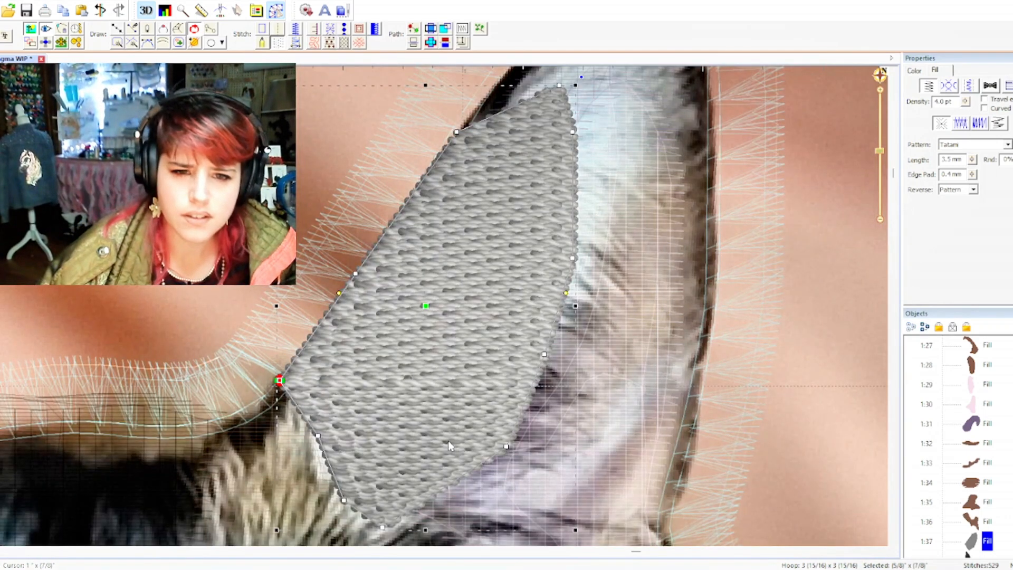
click(457, 132)
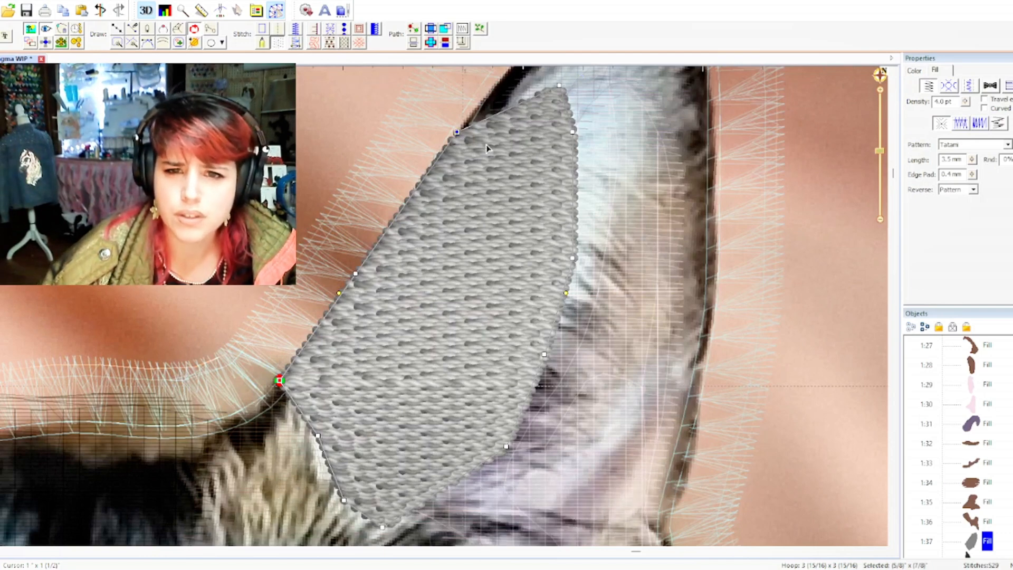
click(356, 274)
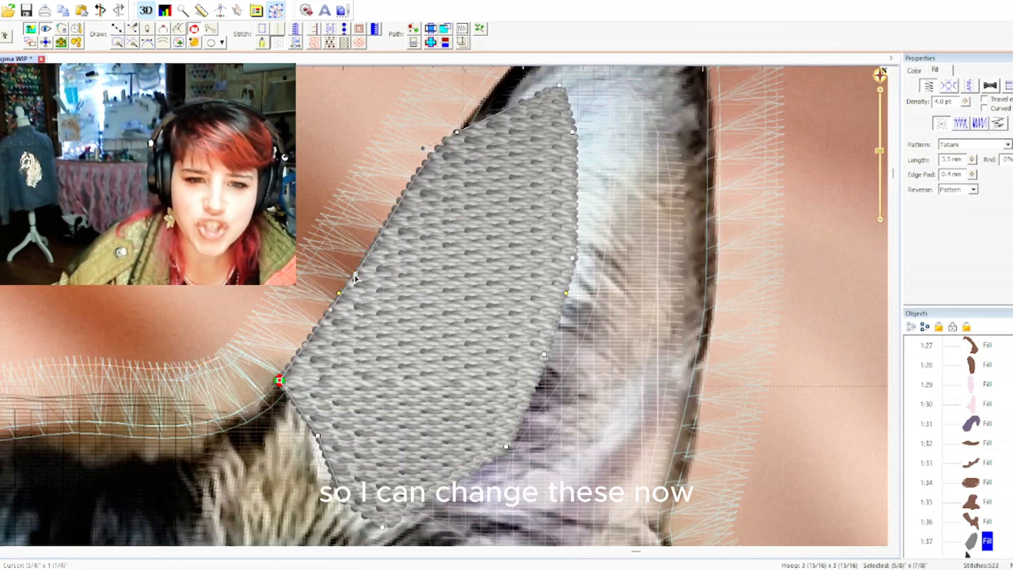
mouse_move(356, 275)
mouse_down()
mouse_move(337, 270)
mouse_move(360, 275)
mouse_up()
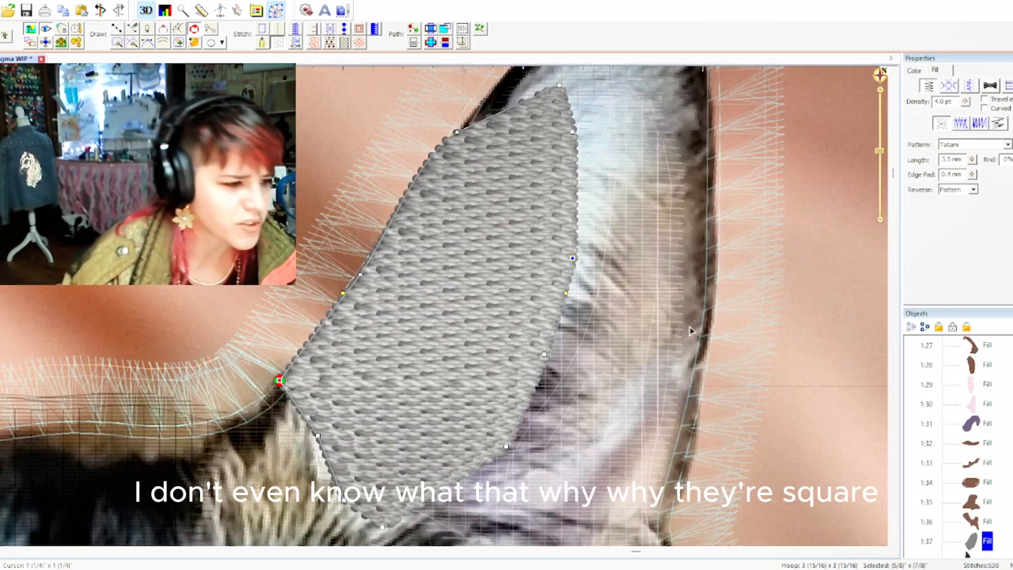
- Examine the square nodes along the inner edge of the grey right-ear fill up close
click(702, 251)
click(540, 268)
scroll(576, 257, up, 3)
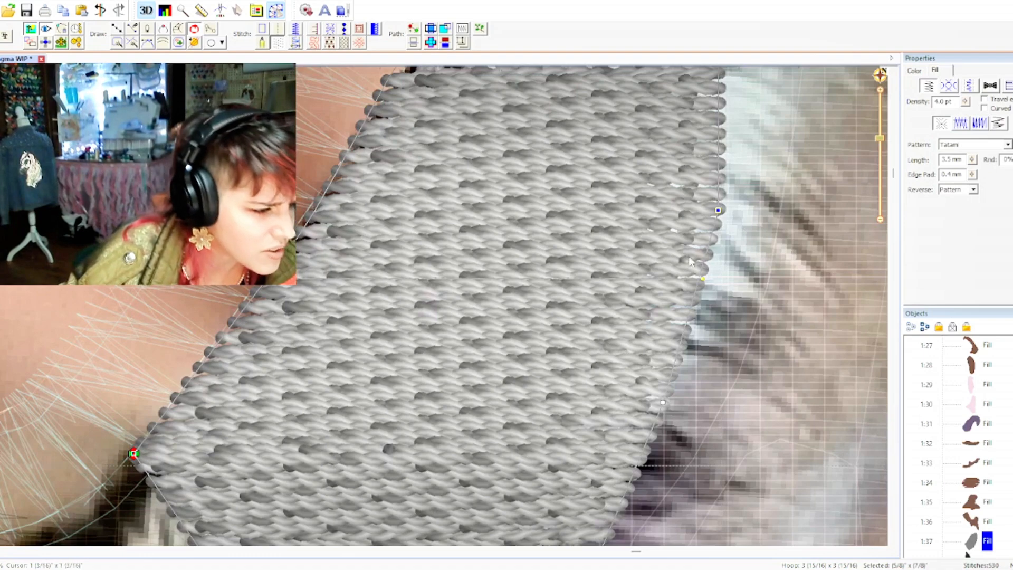
scroll(692, 261, up, 2)
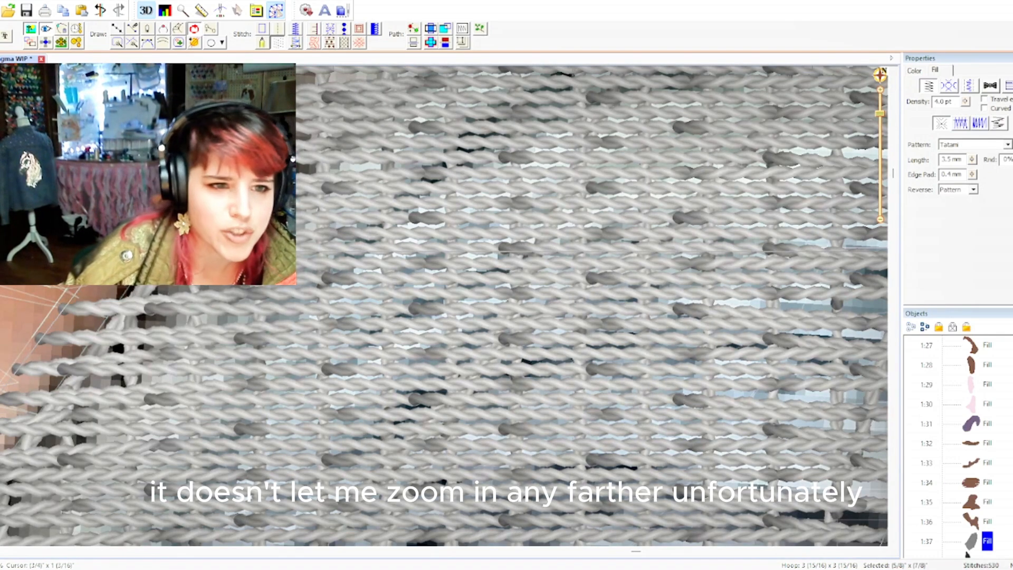
scroll(769, 283, down, 2)
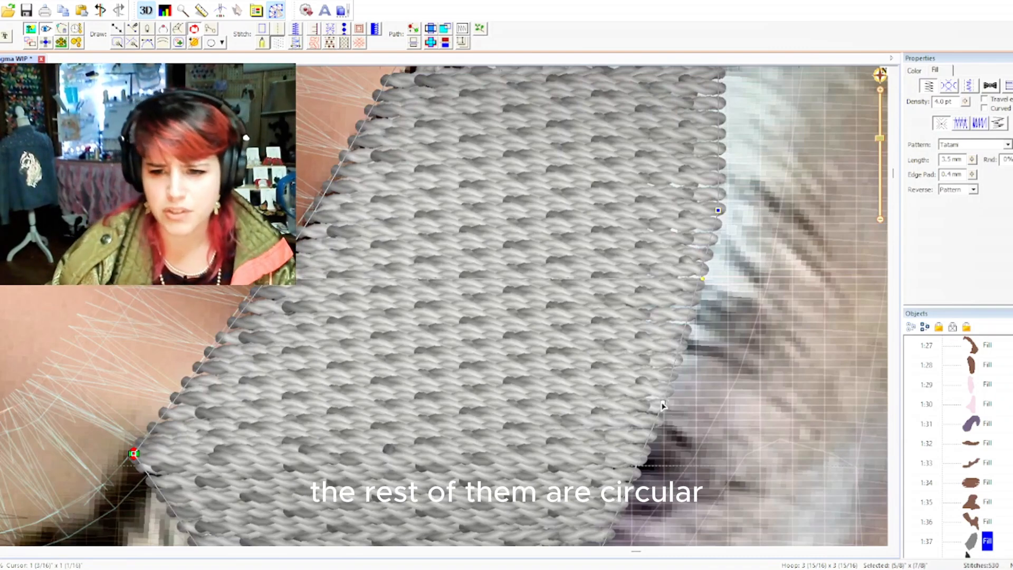
scroll(455, 333, down, 1)
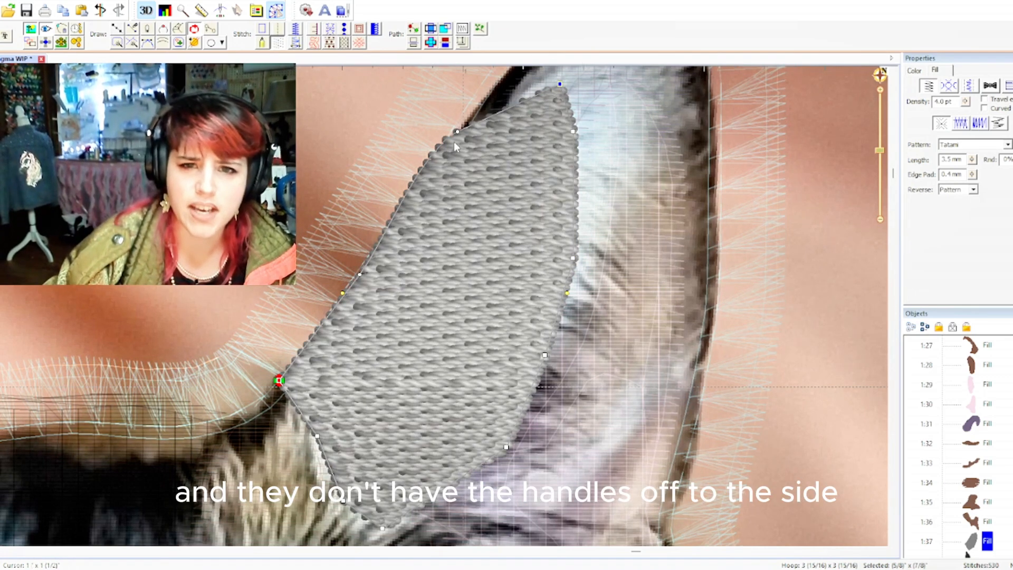
- Try to reshape the upper tip of the grey right-ear fill, and undo the attempt
mouse_move(424, 149)
mouse_down()
mouse_move(468, 175)
mouse_move(360, 138)
mouse_move(412, 141)
mouse_move(424, 222)
mouse_move(423, 148)
mouse_up()
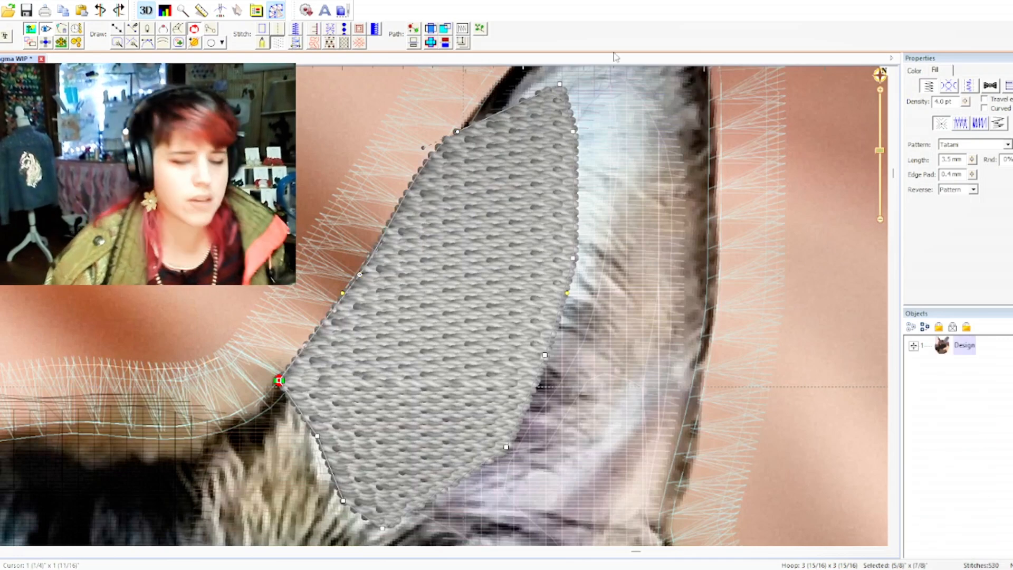
drag(561, 85, 654, 149)
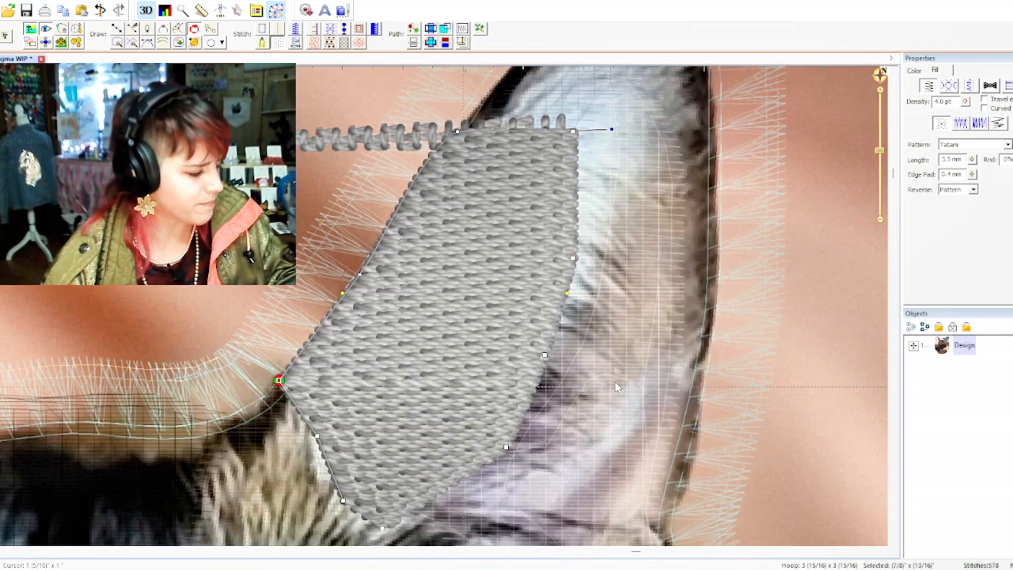
key(ctrl+z)
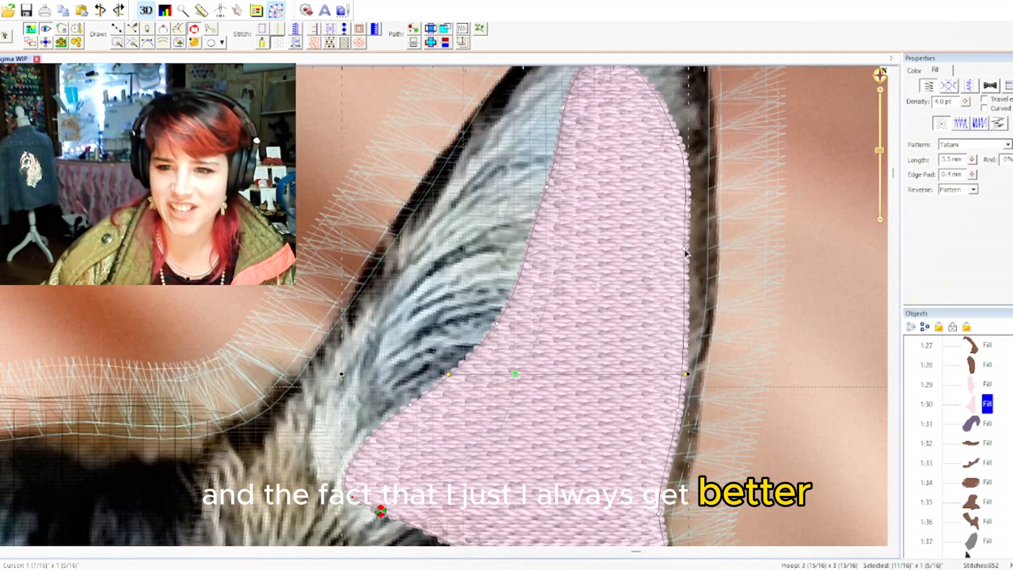
- Move the outer-side nodes of the pink right-ear fill outward to meet the inner side of the appliqué edge
drag(686, 253, 713, 250)
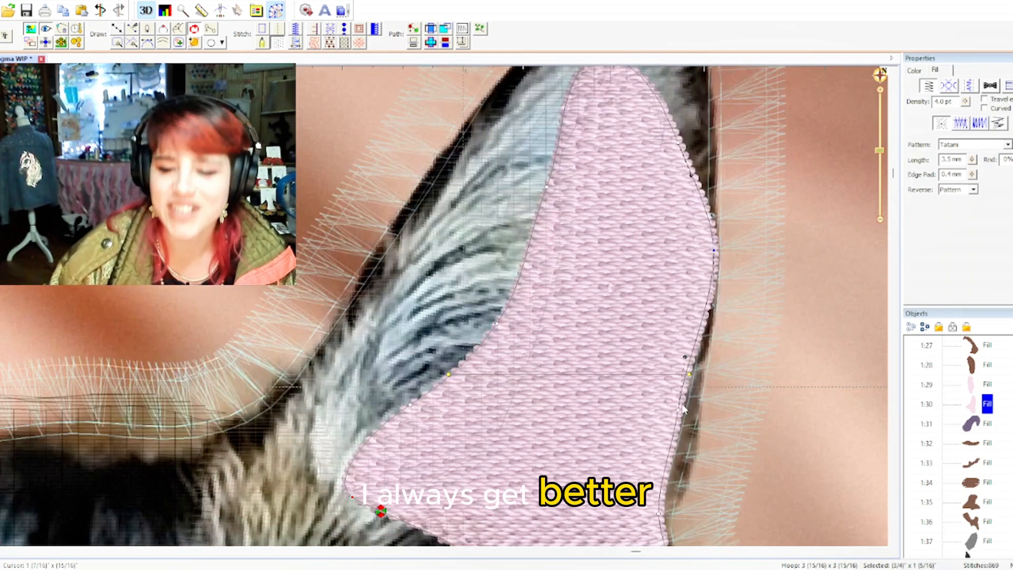
drag(680, 415, 701, 420)
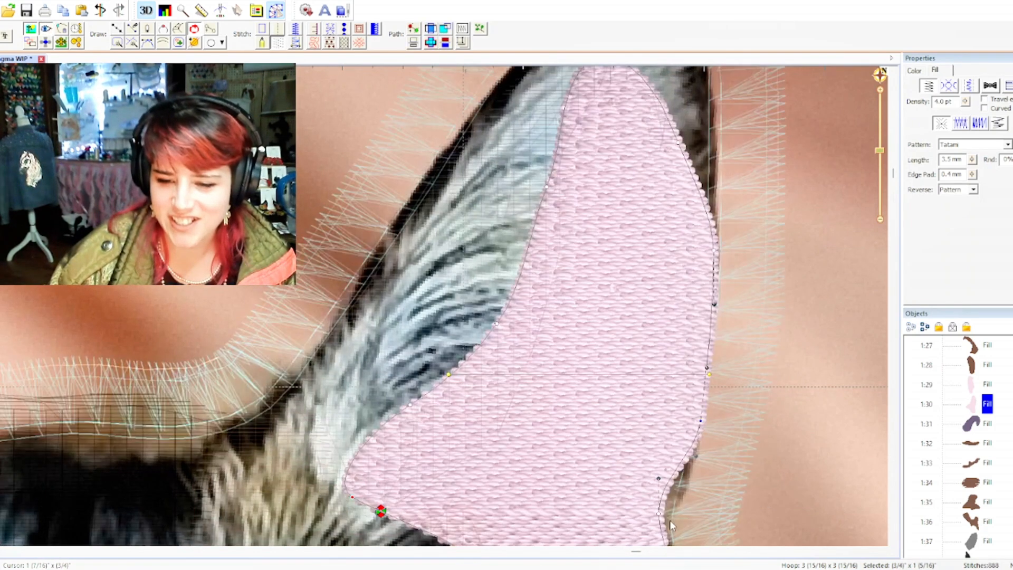
drag(660, 515, 677, 522)
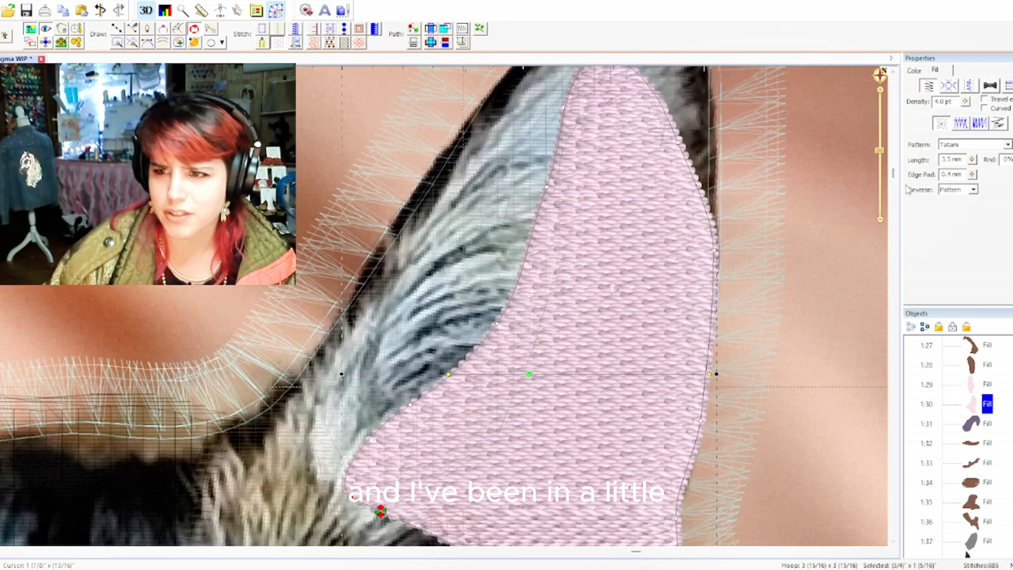
- Enlarge the purple fill at the right ear's tip by moving its outer nodes out under the appliqué edge on both sides and the top
scroll(765, 298, up, 5)
click(686, 316)
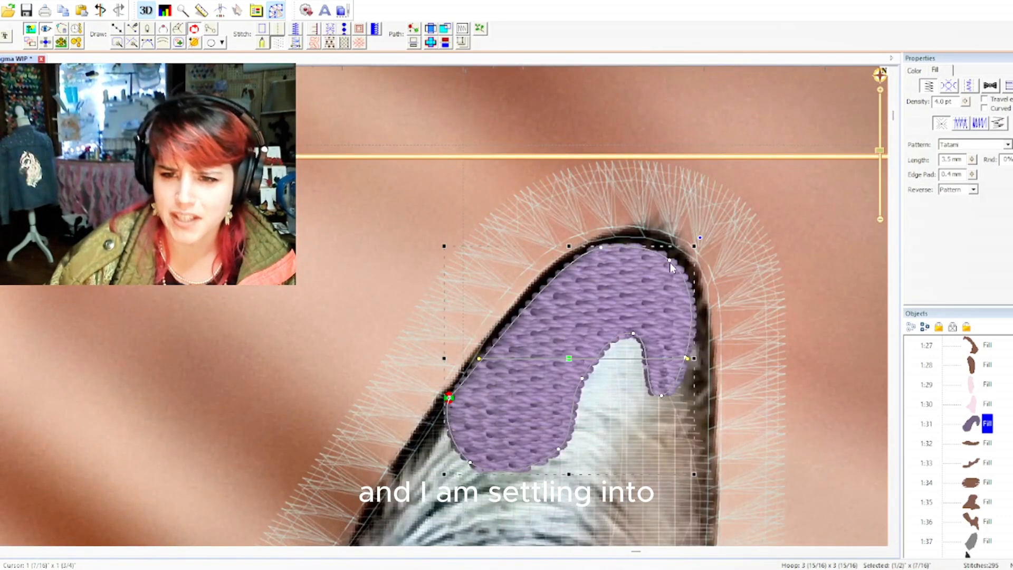
click(674, 244)
drag(674, 244, 674, 242)
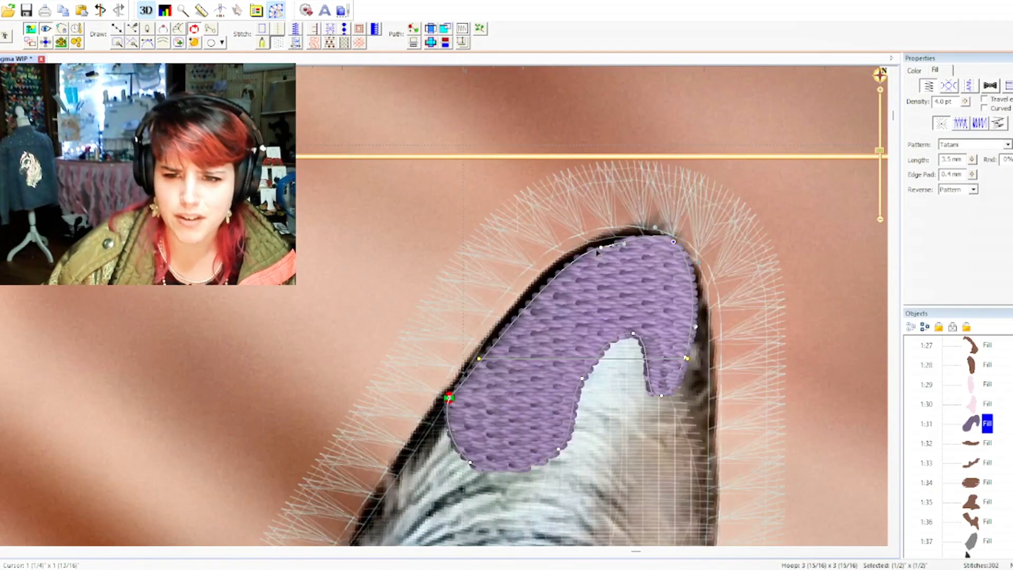
drag(602, 248, 588, 235)
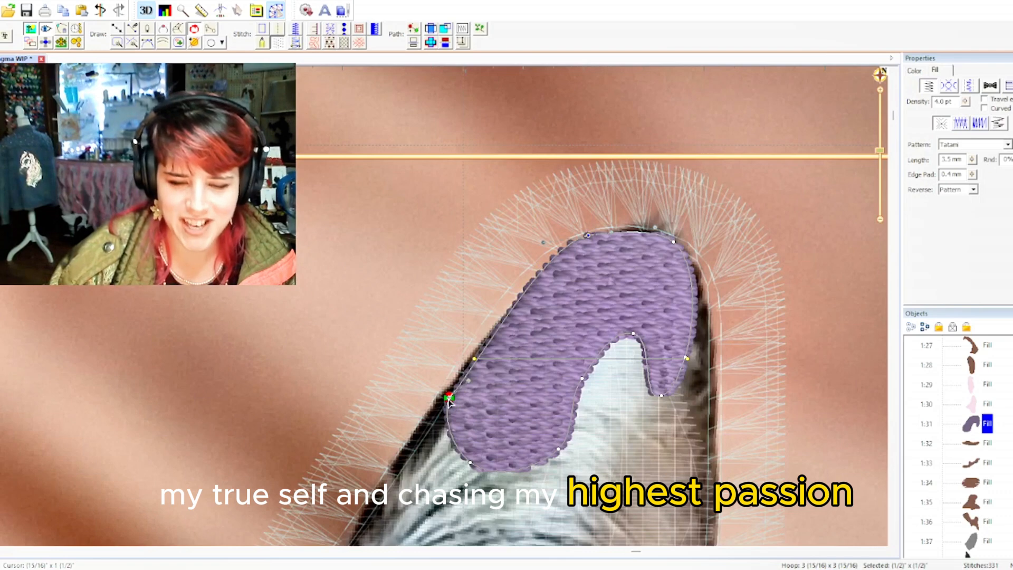
drag(449, 400, 427, 408)
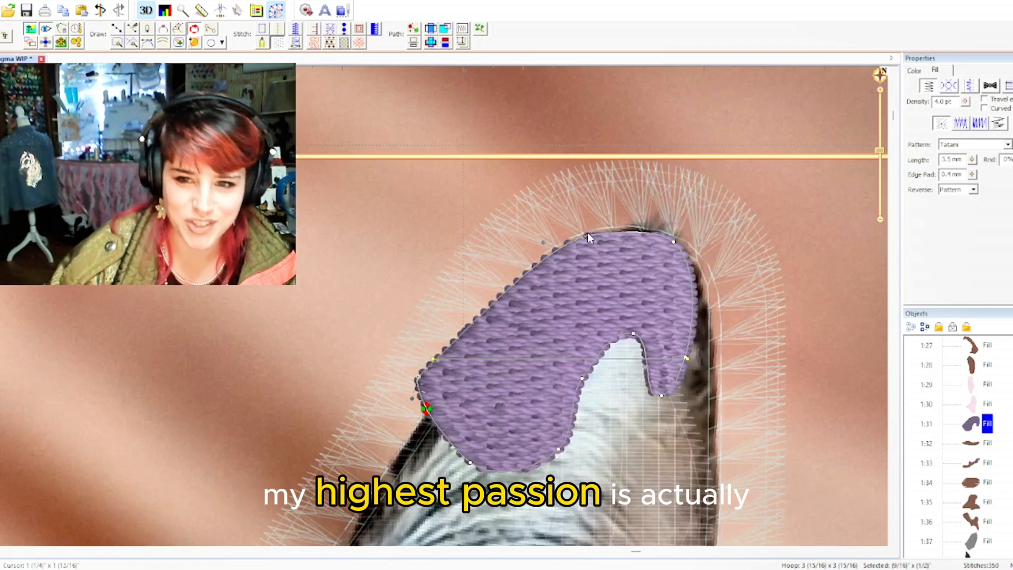
drag(587, 233, 584, 209)
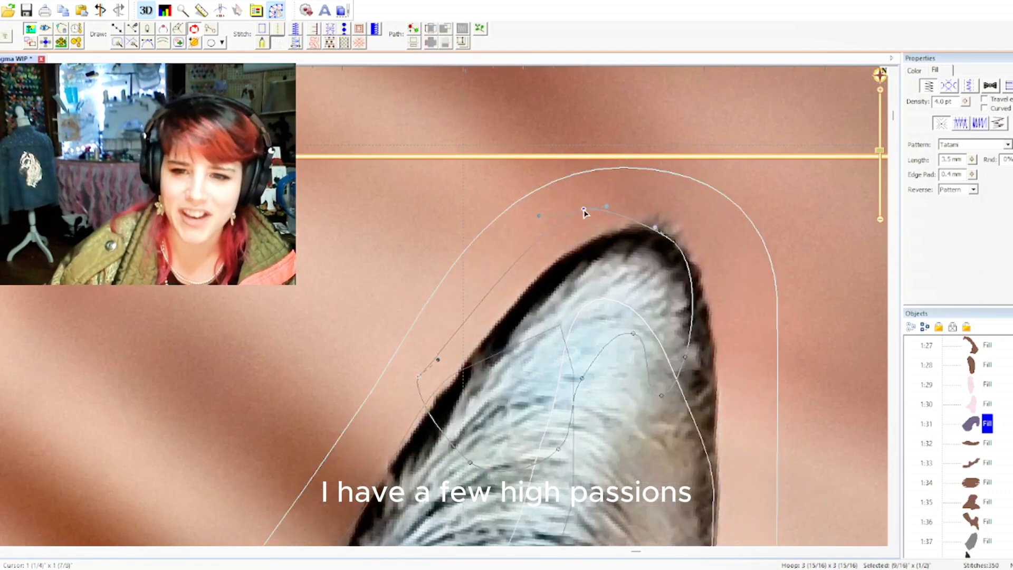
drag(675, 243, 686, 227)
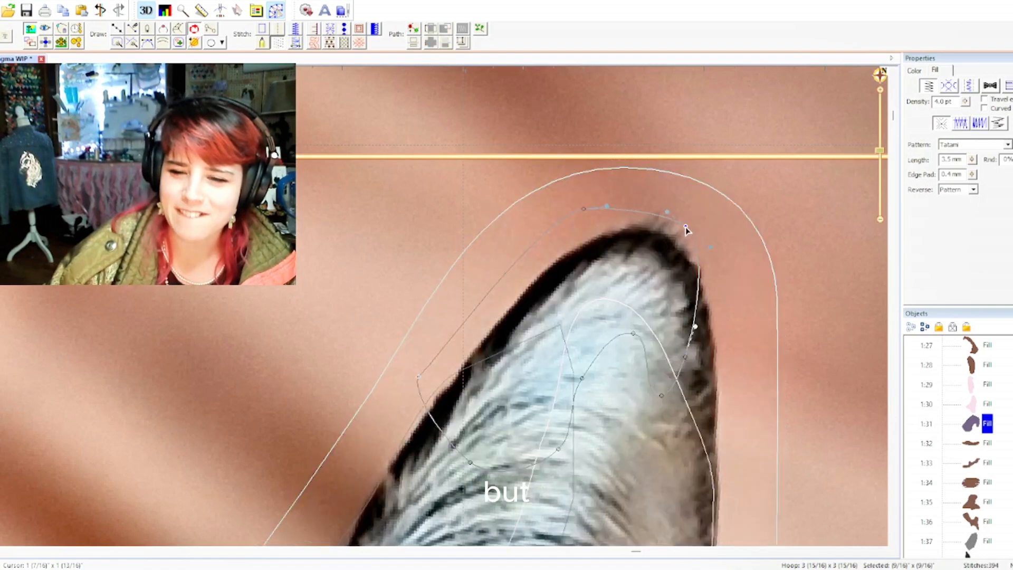
drag(687, 361, 717, 361)
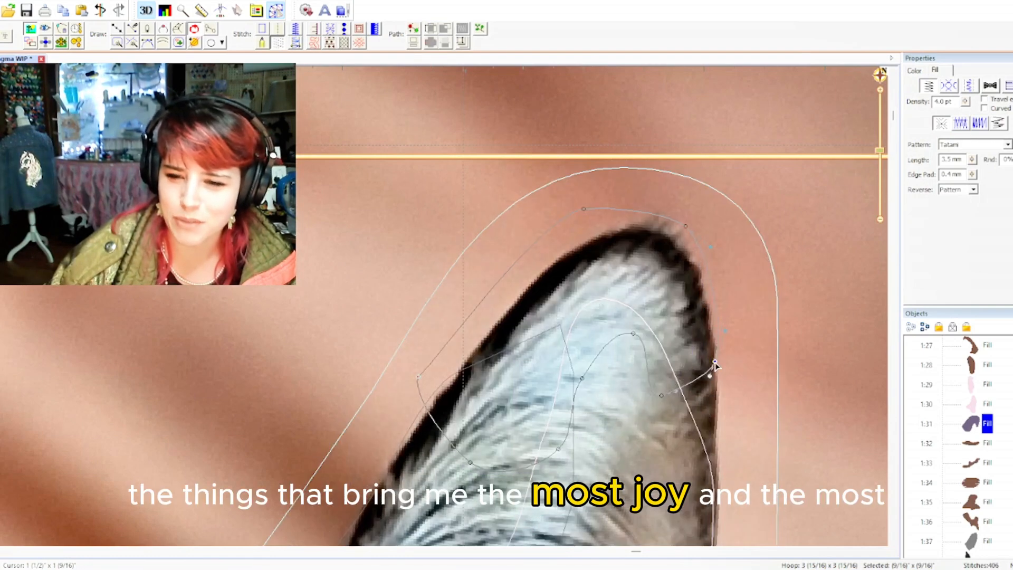
drag(663, 397, 703, 414)
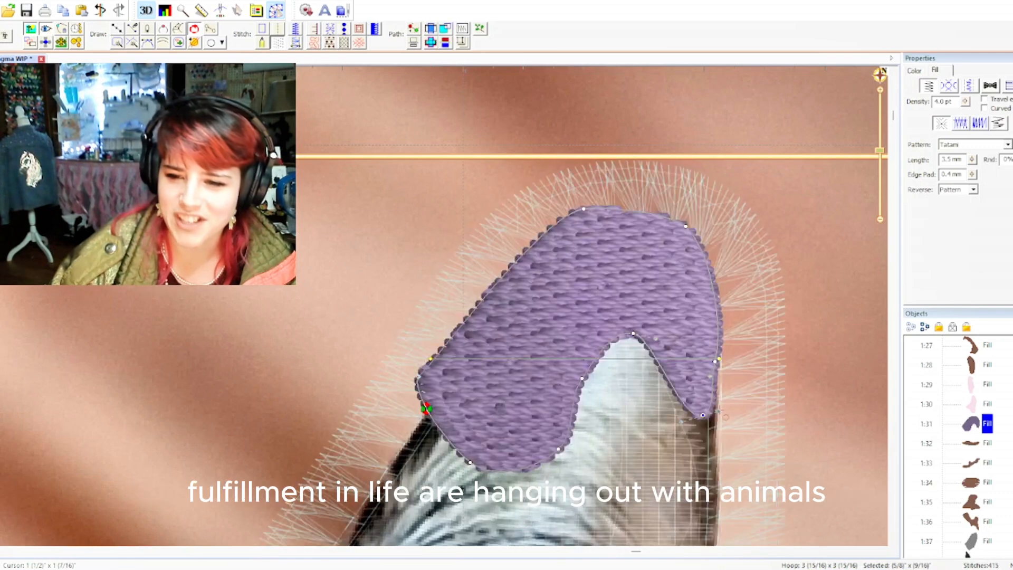
- Move the purple ear-tip fill's upper outer corner node up and outward to meet the appliqué edge
click(844, 383)
click(698, 272)
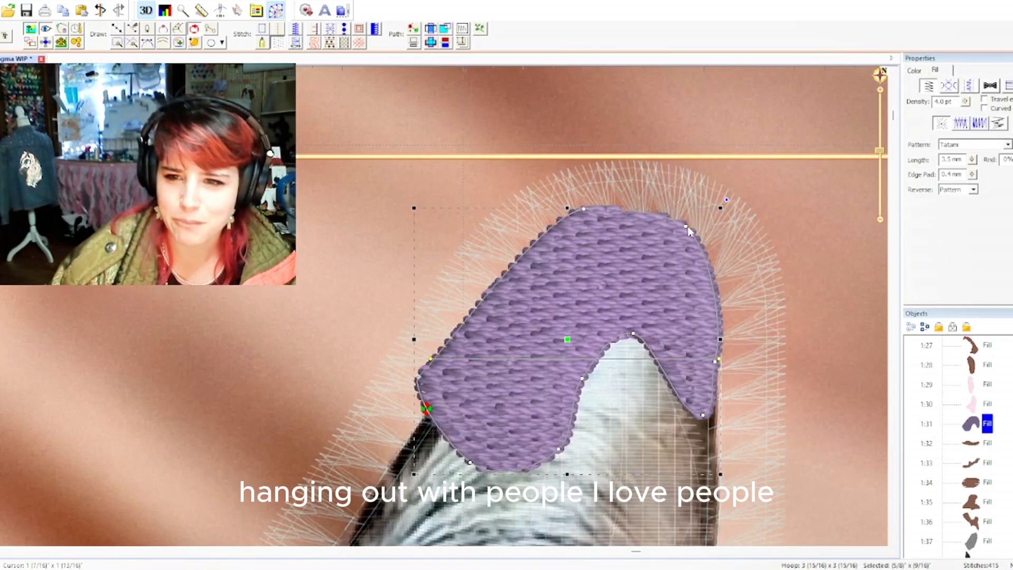
drag(687, 227, 693, 213)
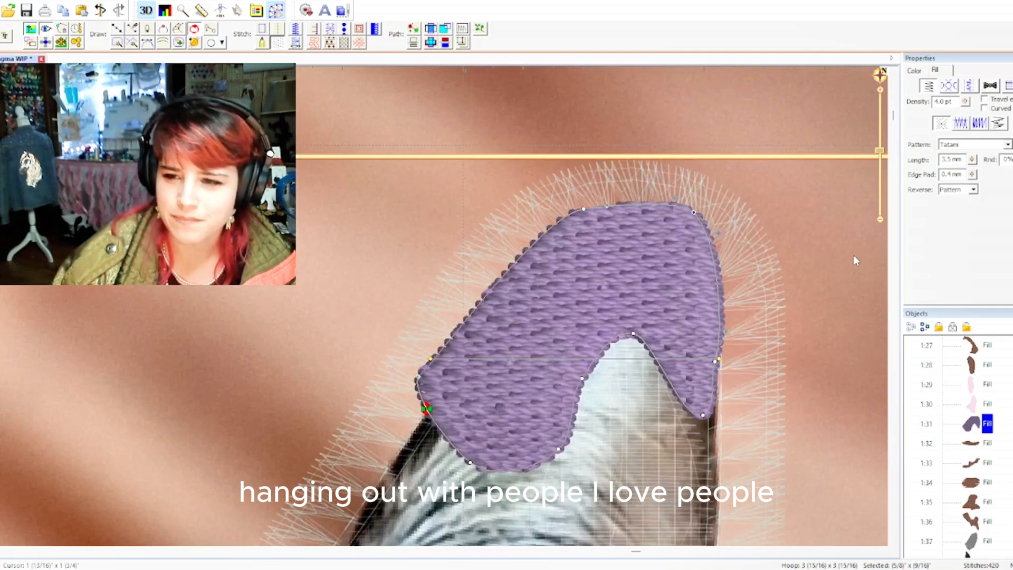
click(831, 411)
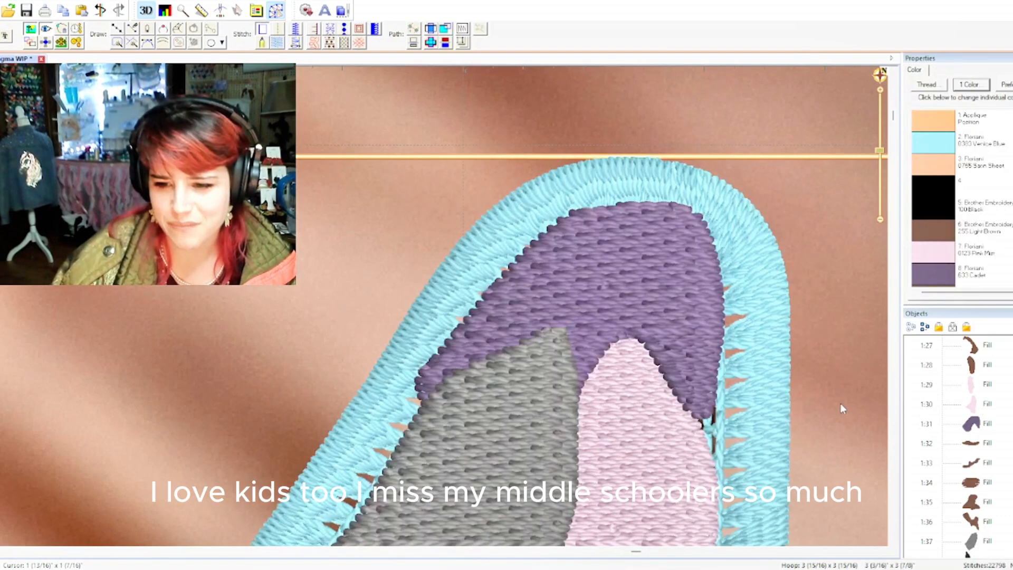
- Move the purple fill's lower outer tip down and its outer side node outward under the appliqué edge
scroll(840, 403, down, 3)
click(543, 358)
click(559, 311)
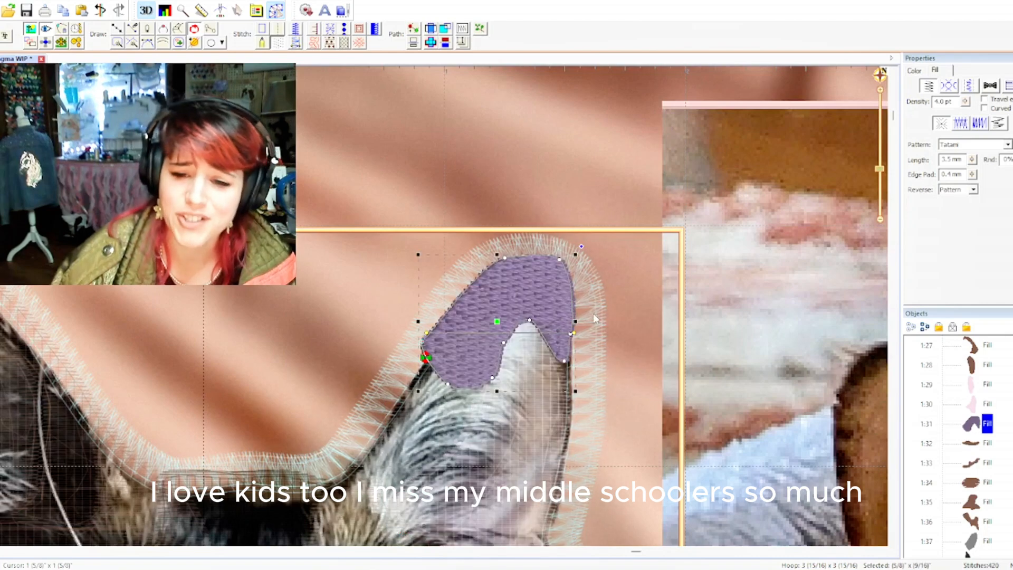
drag(566, 366, 572, 391)
drag(573, 336, 577, 343)
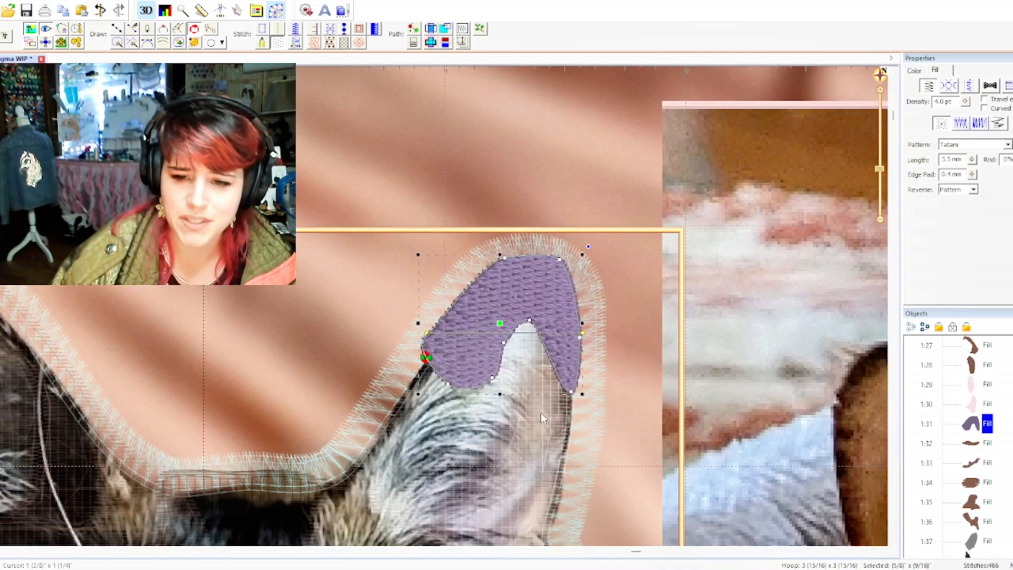
- Extend the outer side of the pink right-ear fill under the appliqué edge, adjusting its nodes down to the ear's base
click(540, 412)
drag(571, 404, 583, 403)
drag(563, 484, 572, 484)
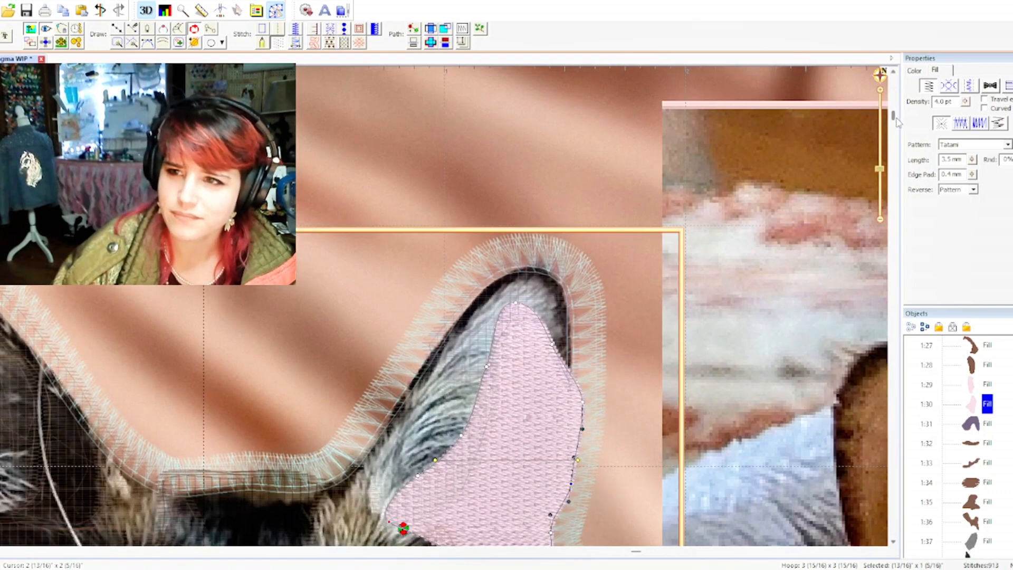
scroll(652, 313, down, 3)
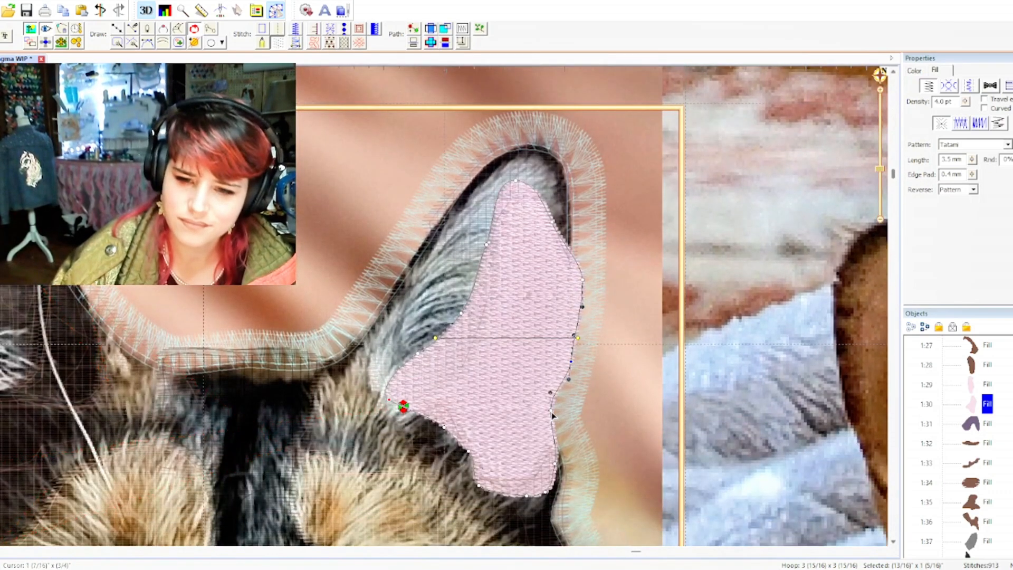
drag(552, 415, 566, 415)
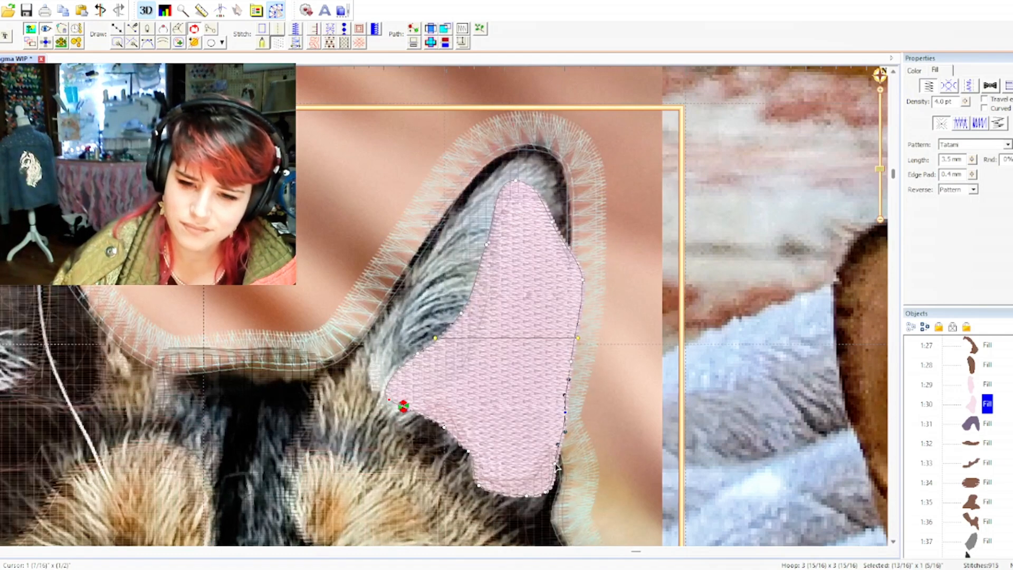
drag(558, 466, 552, 494)
click(625, 405)
click(633, 407)
- Move the appliqué edge object to the end of the stitching order, after all the fills
key(ctrl+minus)
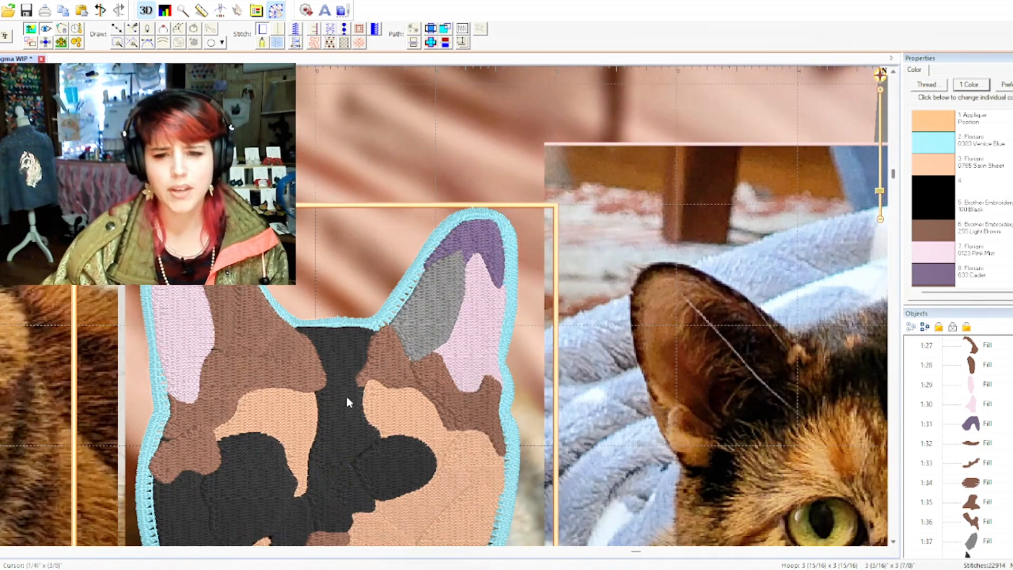
scroll(971, 449, up, 9)
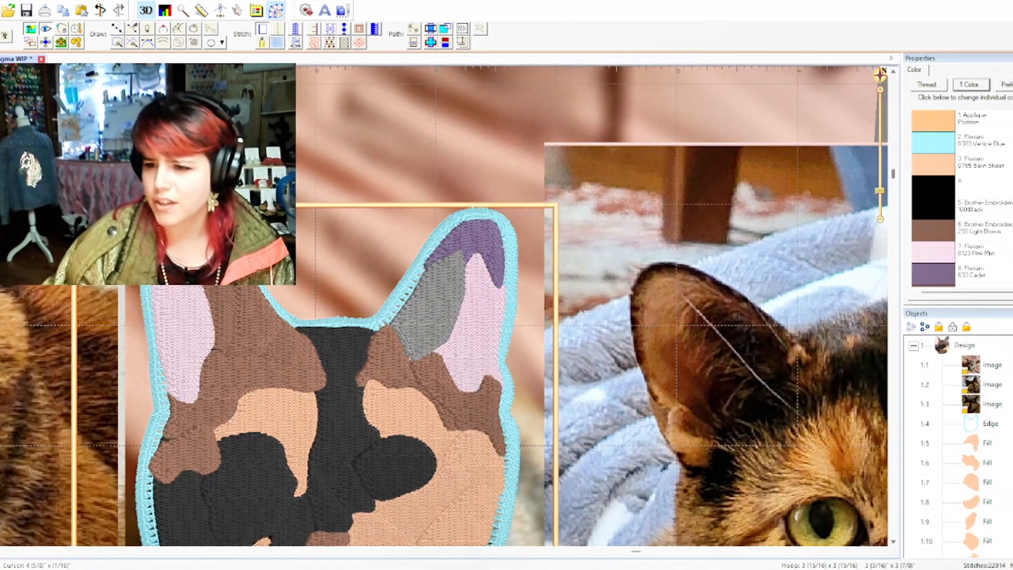
click(974, 425)
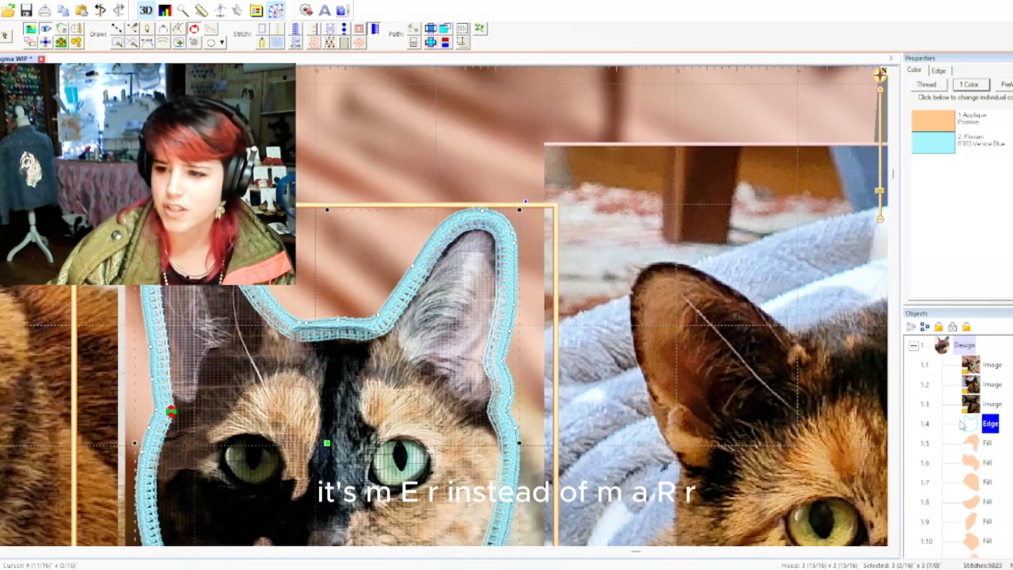
click(990, 473)
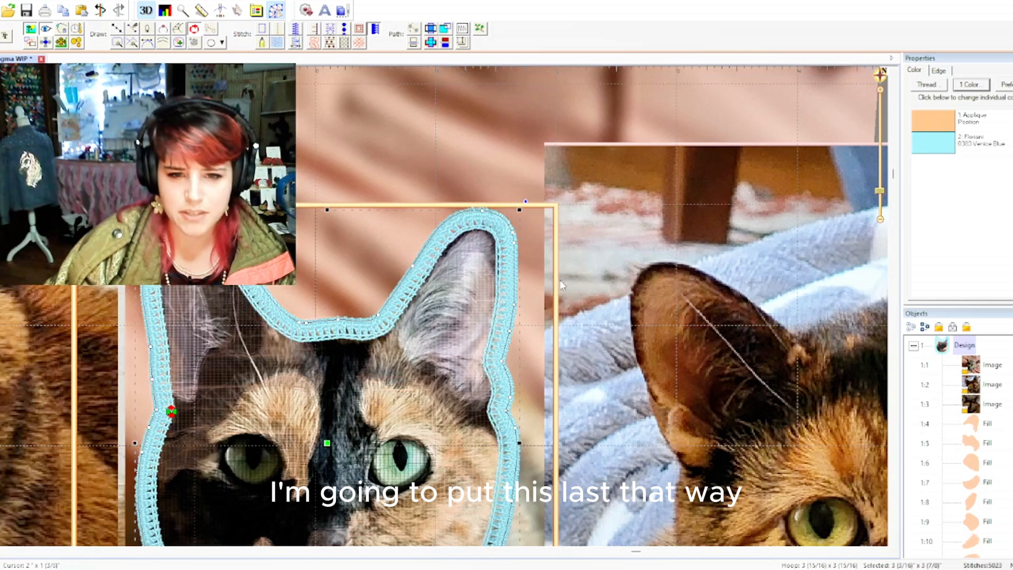
click(478, 146)
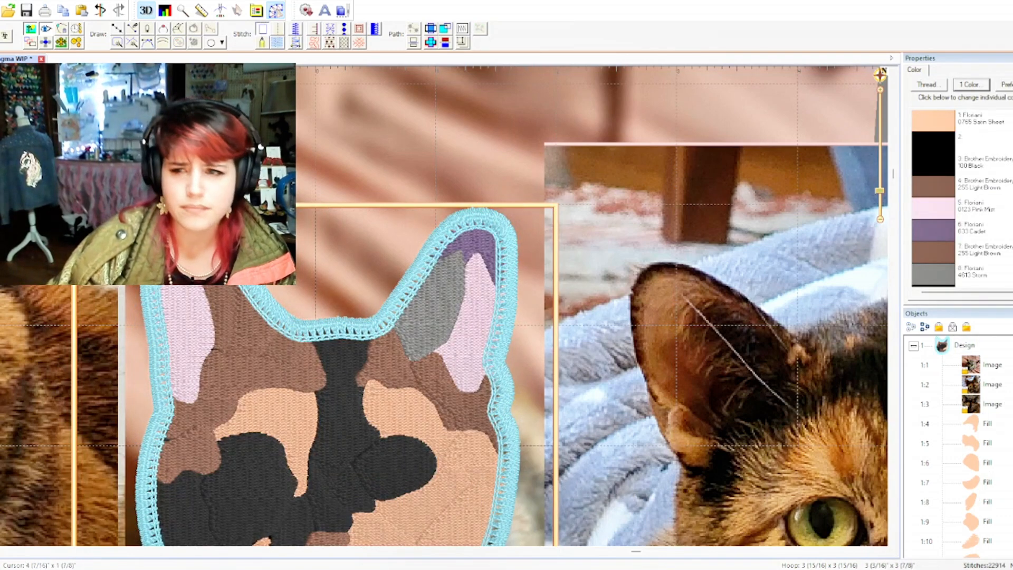
- Reshape the lower end of the brown fill along the left ear's inner side, where it meets the forehead fill
drag(894, 178, 897, 362)
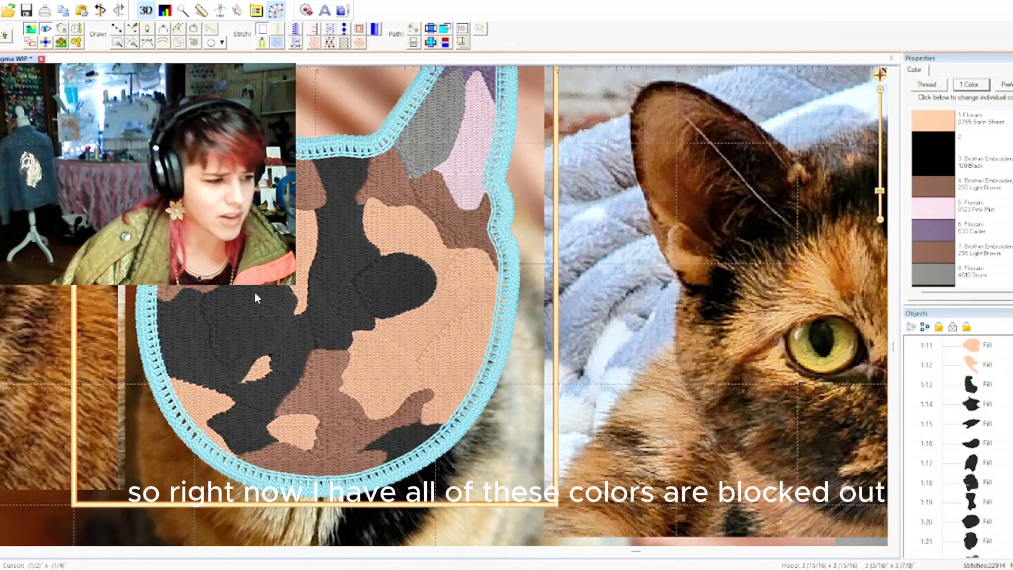
drag(641, 552, 288, 552)
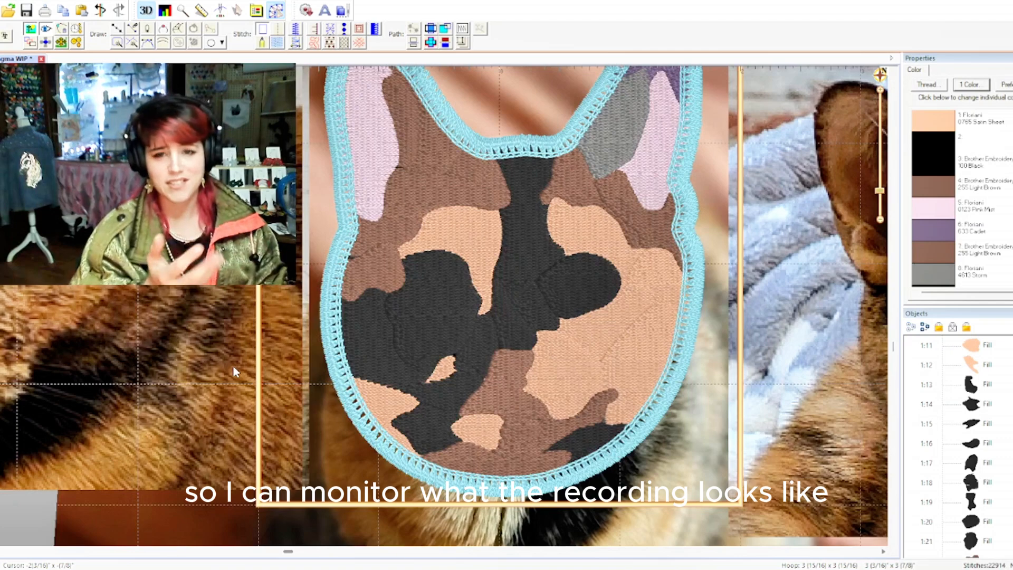
click(403, 181)
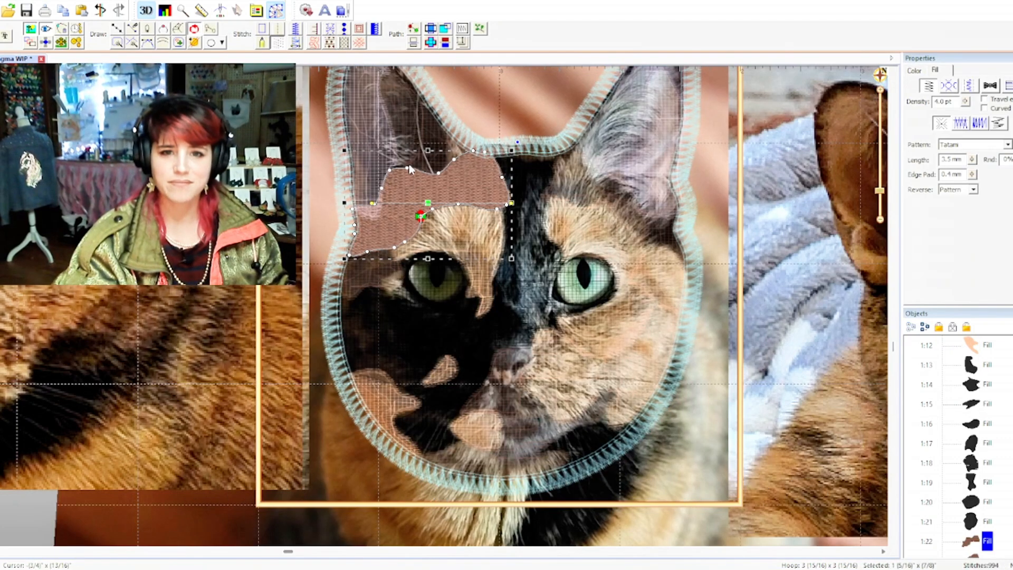
click(404, 168)
drag(404, 168, 410, 155)
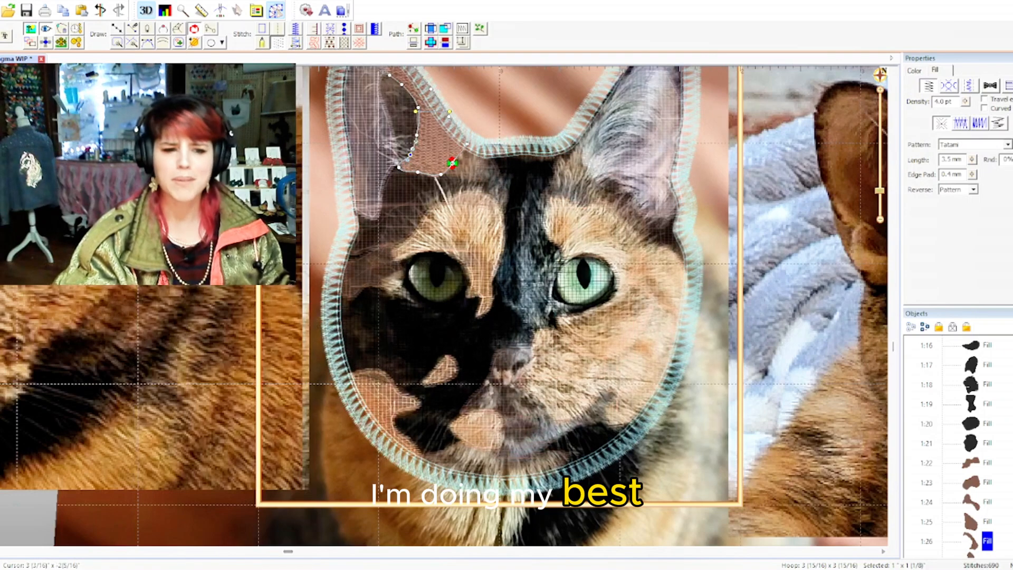
click(25, 502)
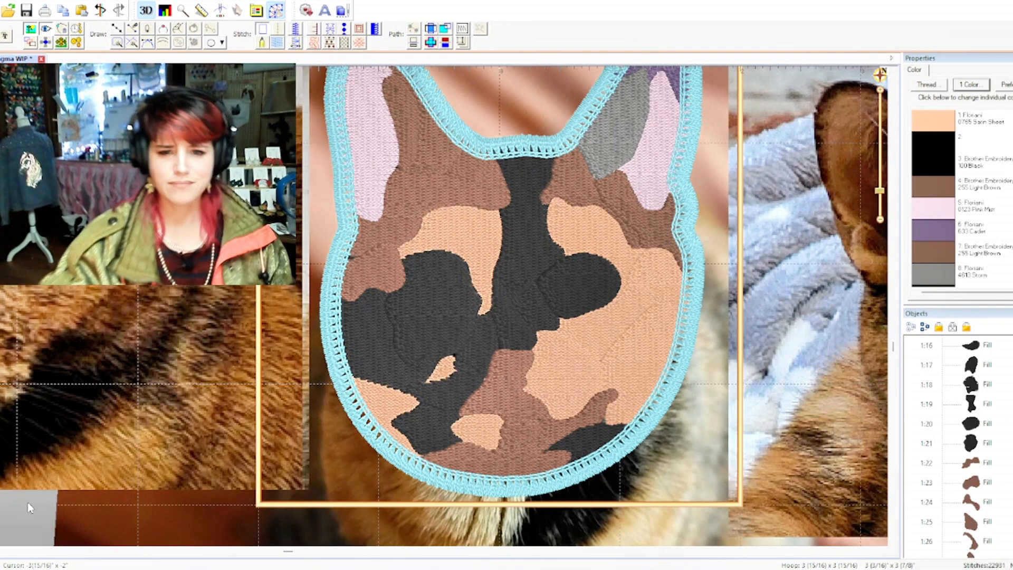
- Extend the black left-cheek fill outward under the appliqué edge and downward over the peach cheek patch
click(625, 325)
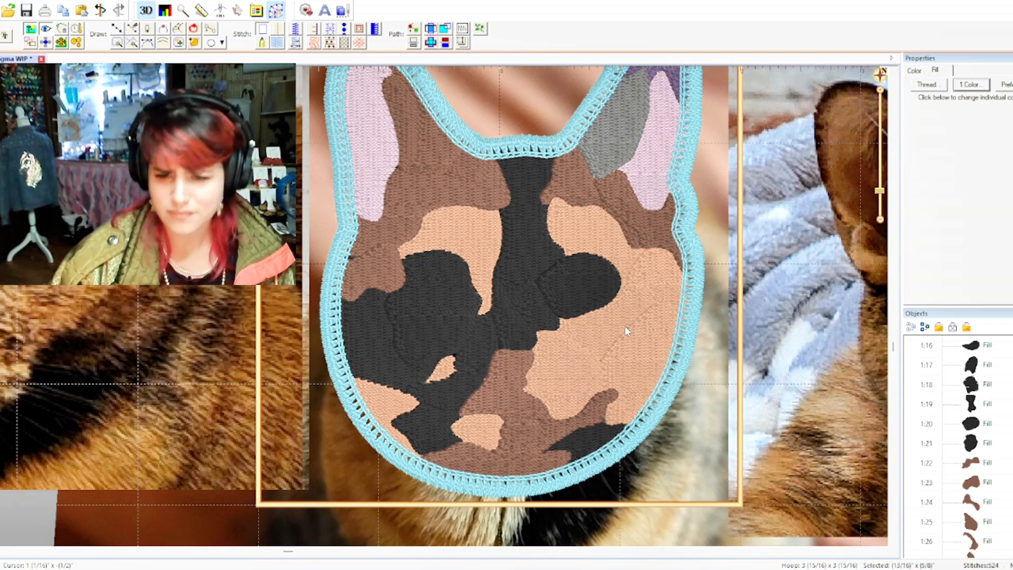
click(100, 496)
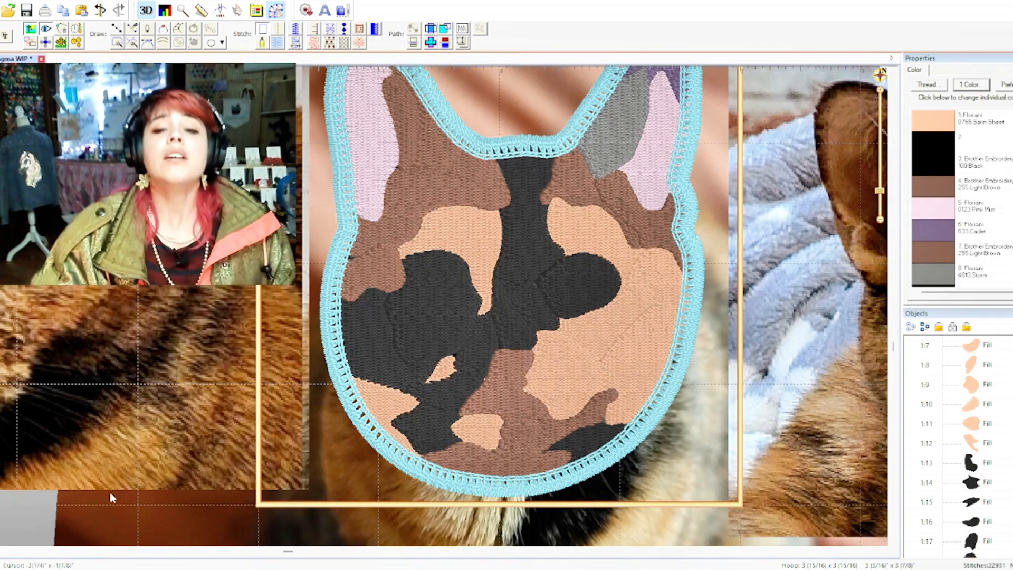
click(374, 270)
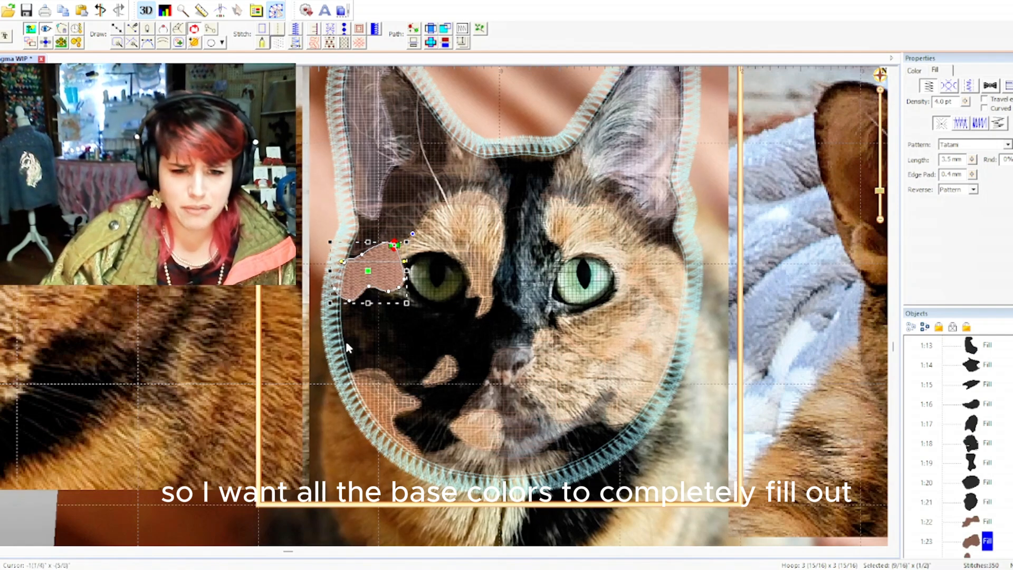
click(372, 340)
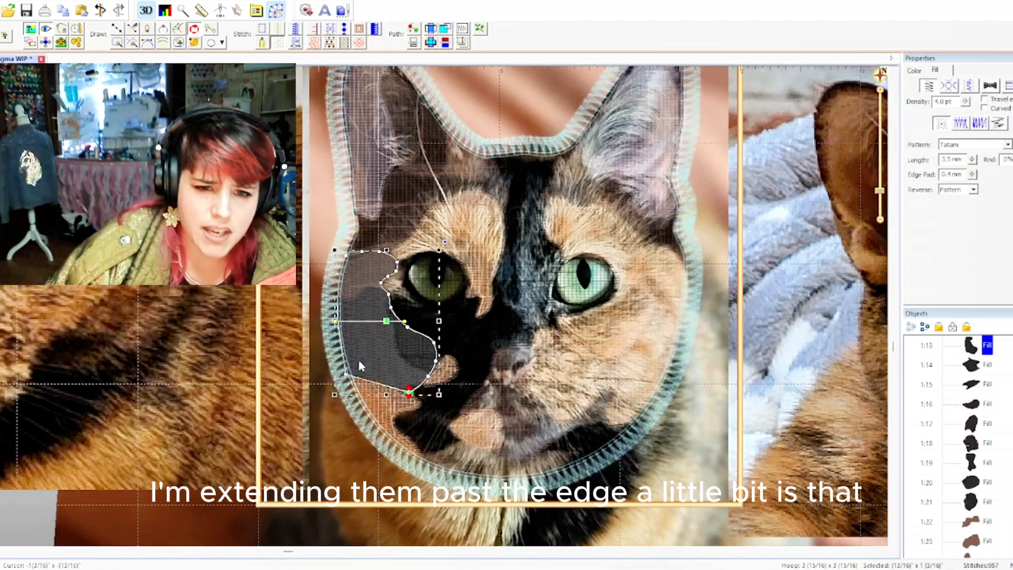
drag(346, 375, 320, 315)
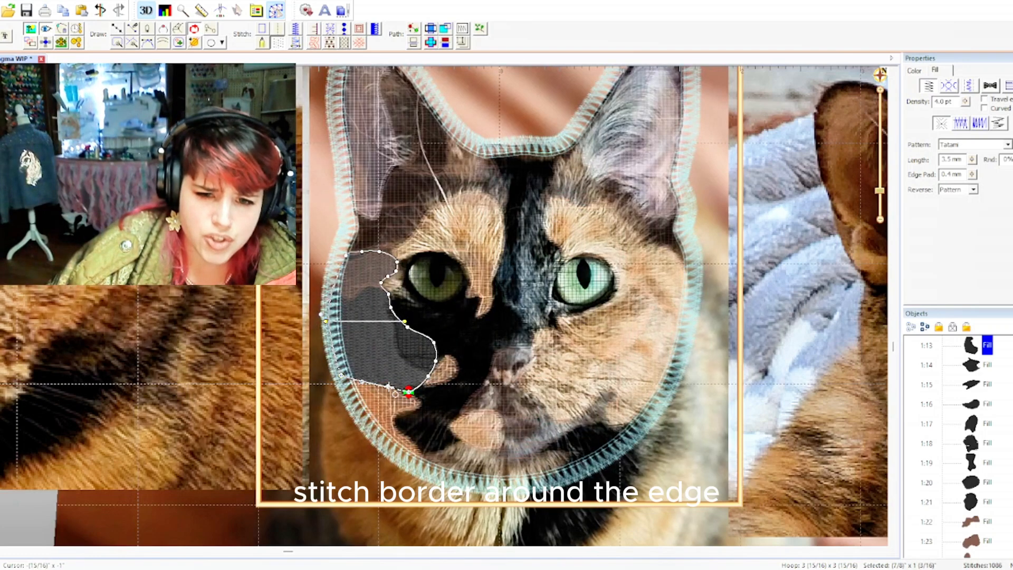
drag(388, 386, 390, 404)
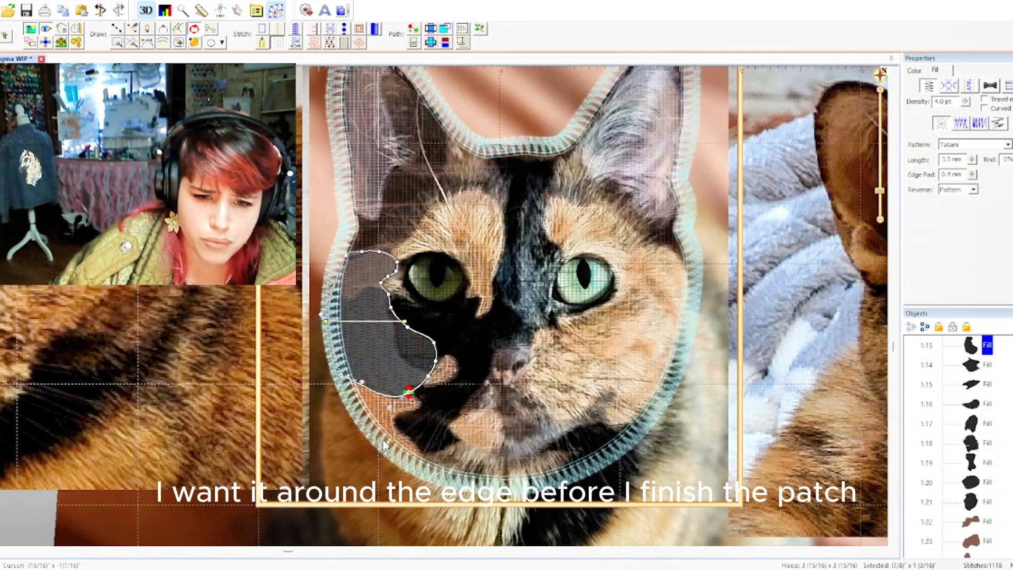
- Move the outer nodes of the peach lower-left cheek fill outward under the appliqué edge
click(391, 432)
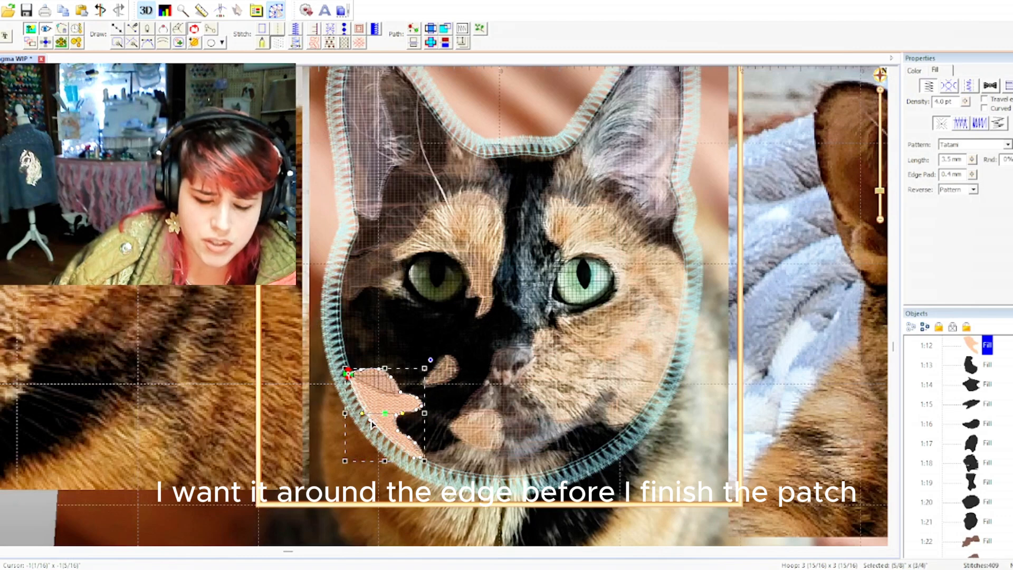
drag(370, 420, 364, 424)
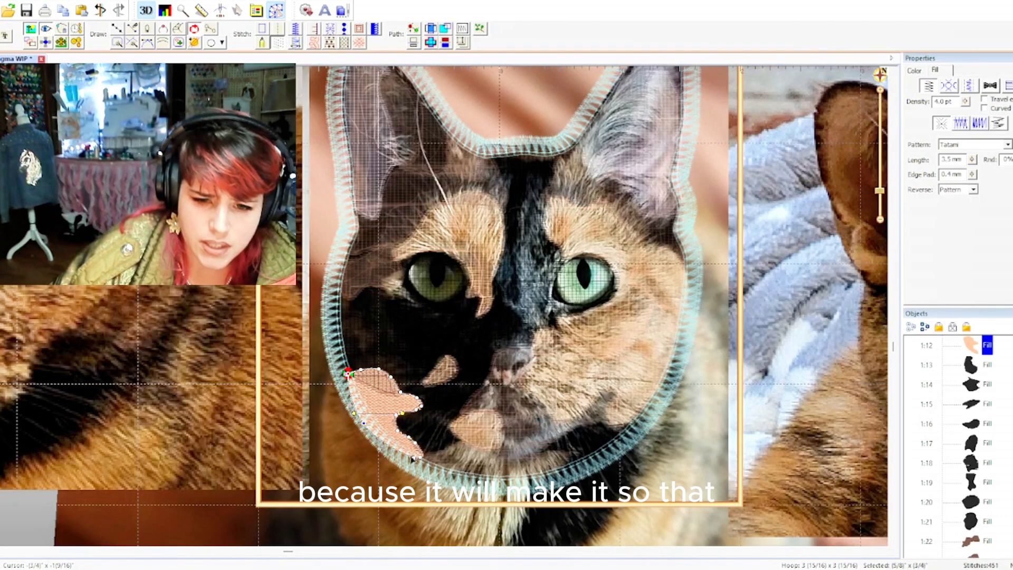
drag(414, 458, 428, 469)
- Extend the lower side and both ends of the brown chin fill outward under the appliqué edge
click(443, 456)
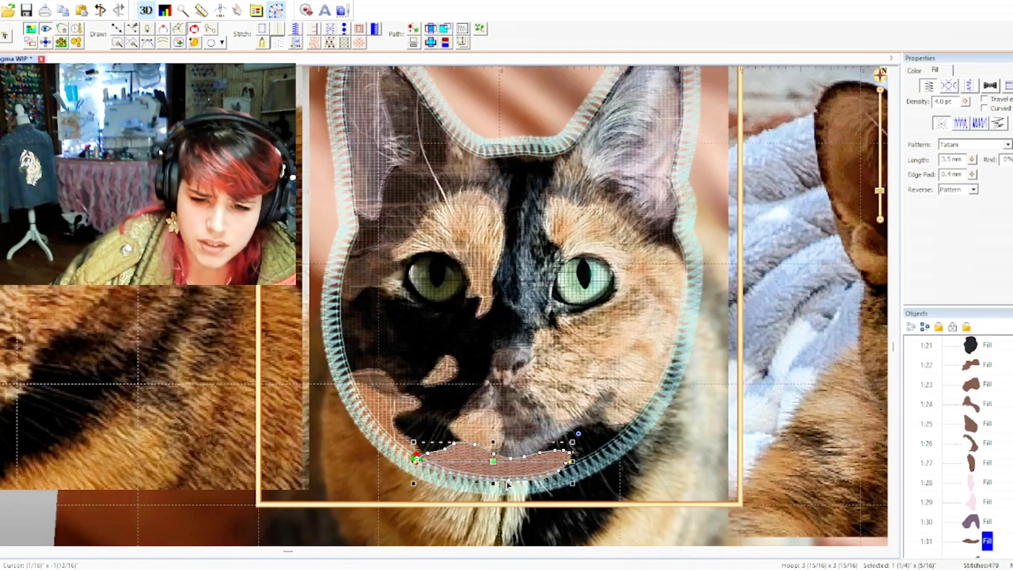
drag(509, 483, 467, 493)
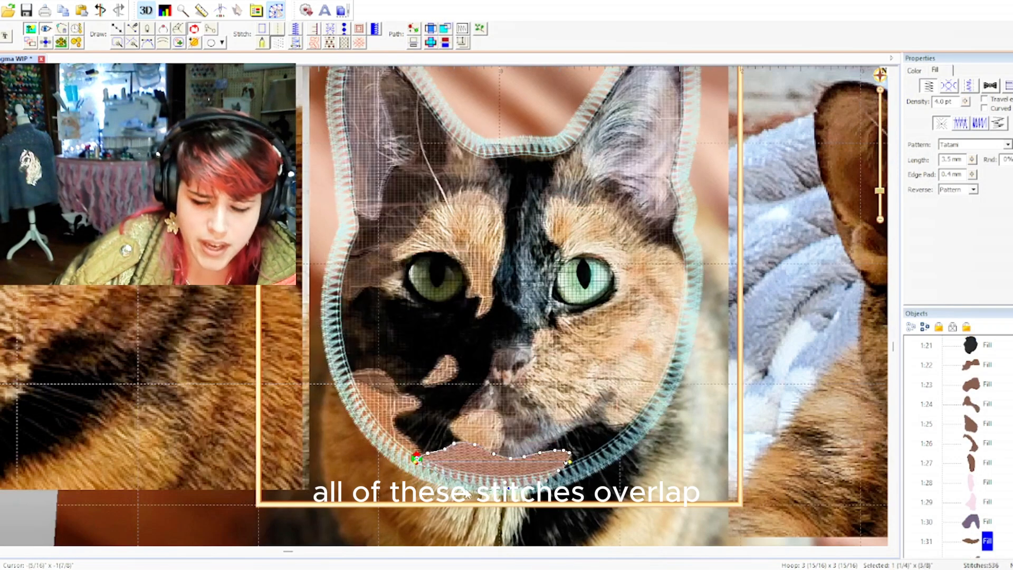
drag(424, 469, 418, 471)
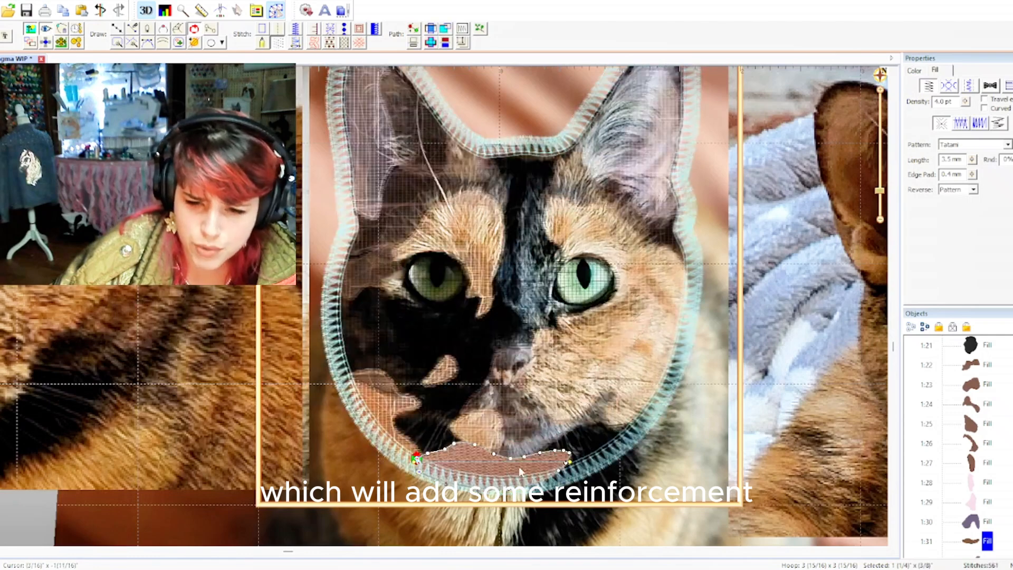
click(528, 490)
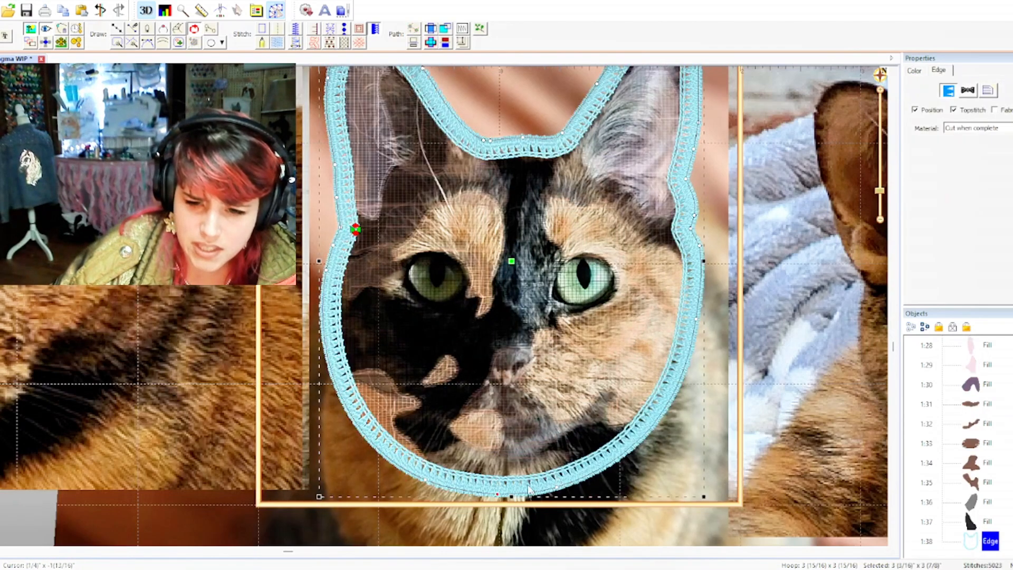
click(510, 489)
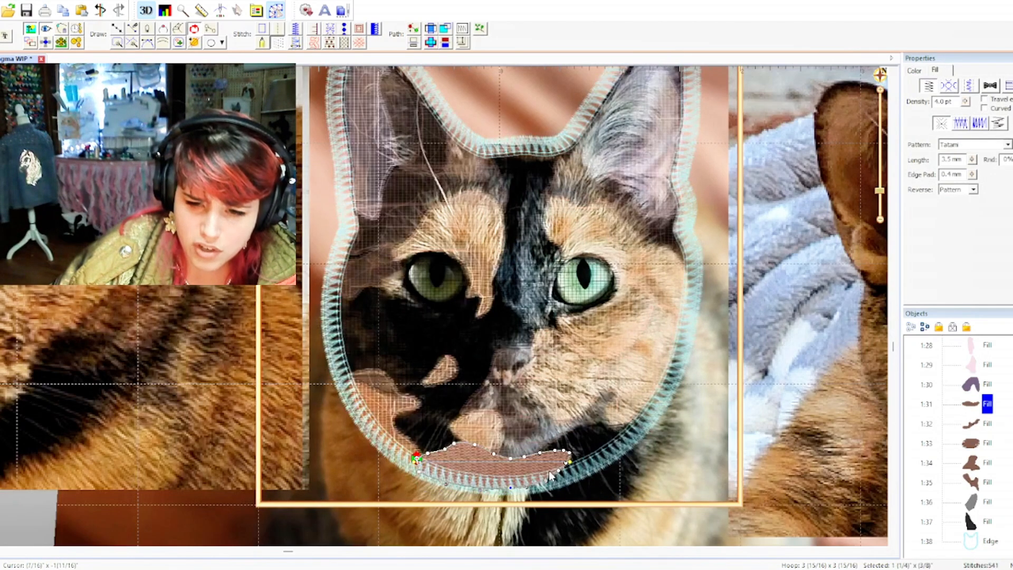
drag(558, 474, 578, 463)
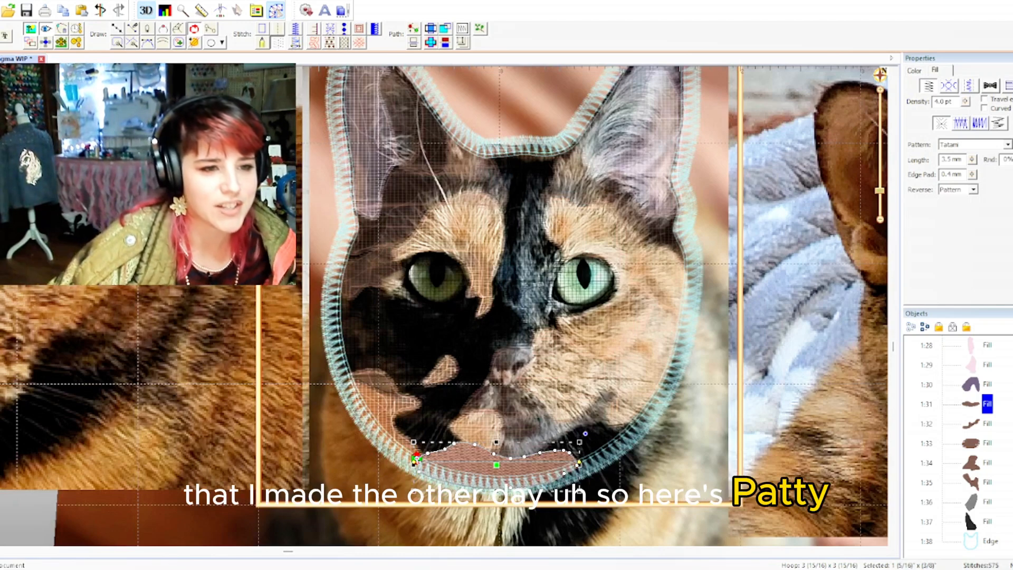
click(221, 83)
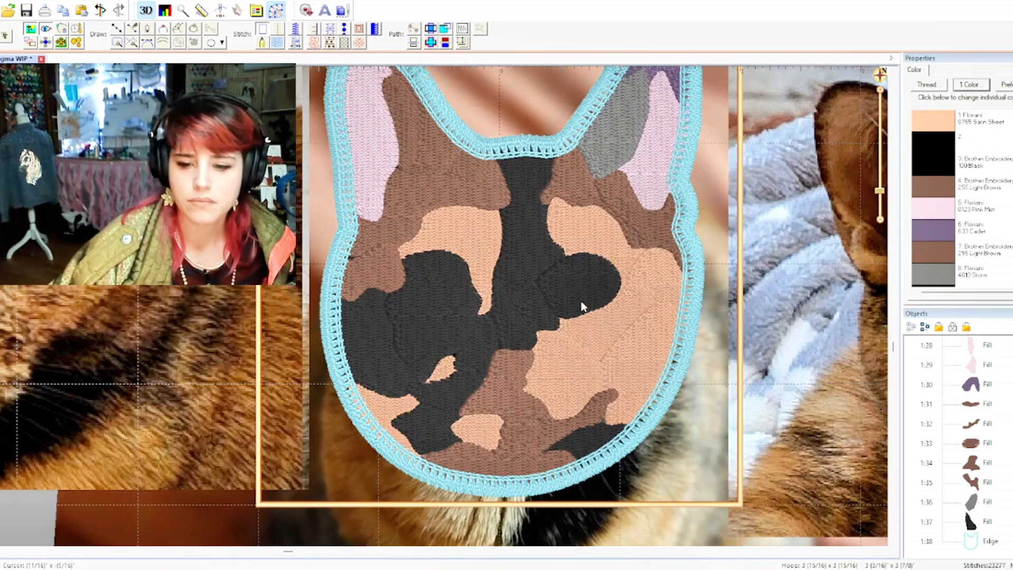
- Open the finished cat patch design Fin V2 for reference
scroll(584, 306, down, 3)
scroll(584, 307, up, 3)
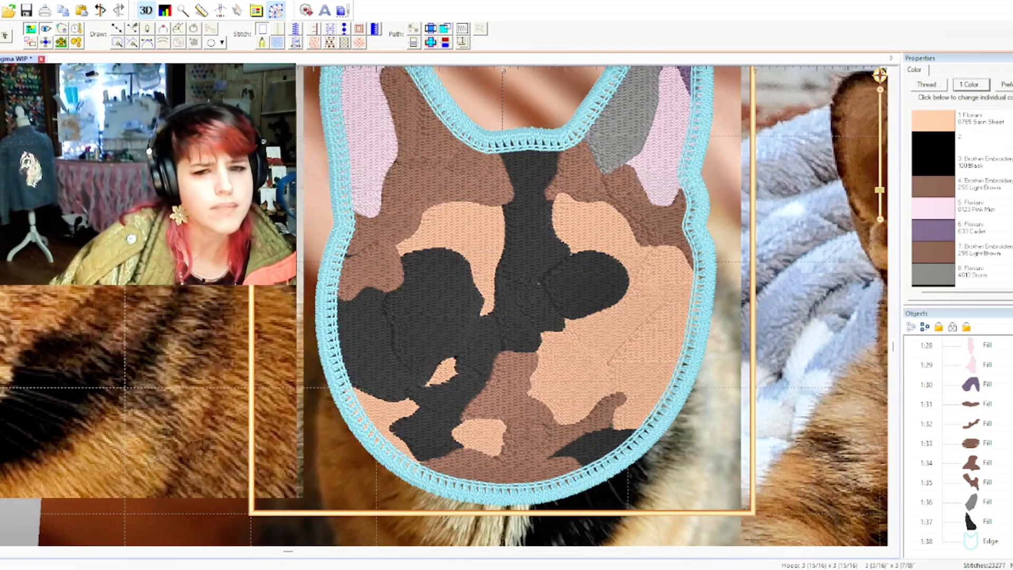
double_click(422, 249)
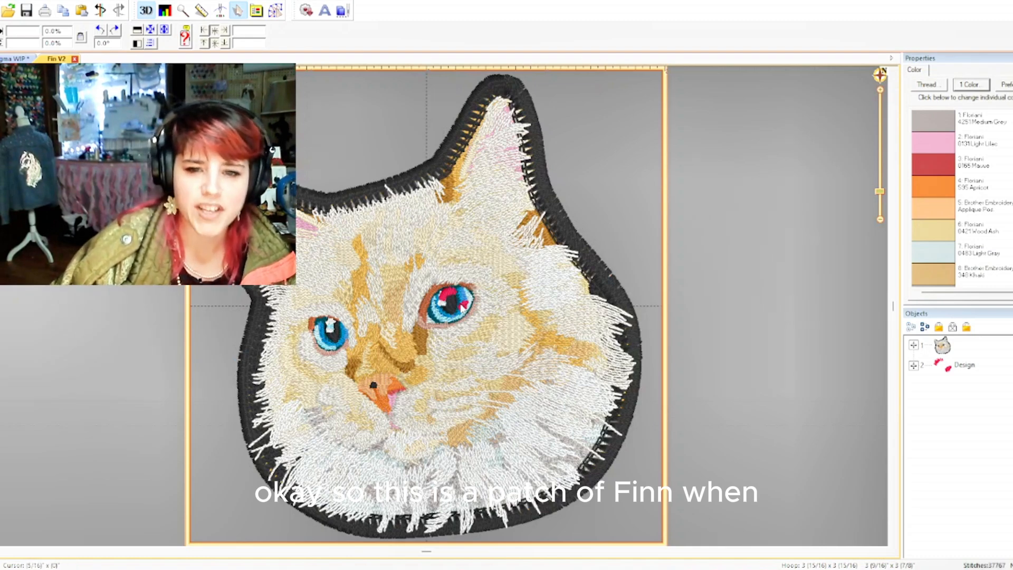
- Inspect the two carmine highlight columns in the cat's right-hand eye
click(462, 299)
click(693, 227)
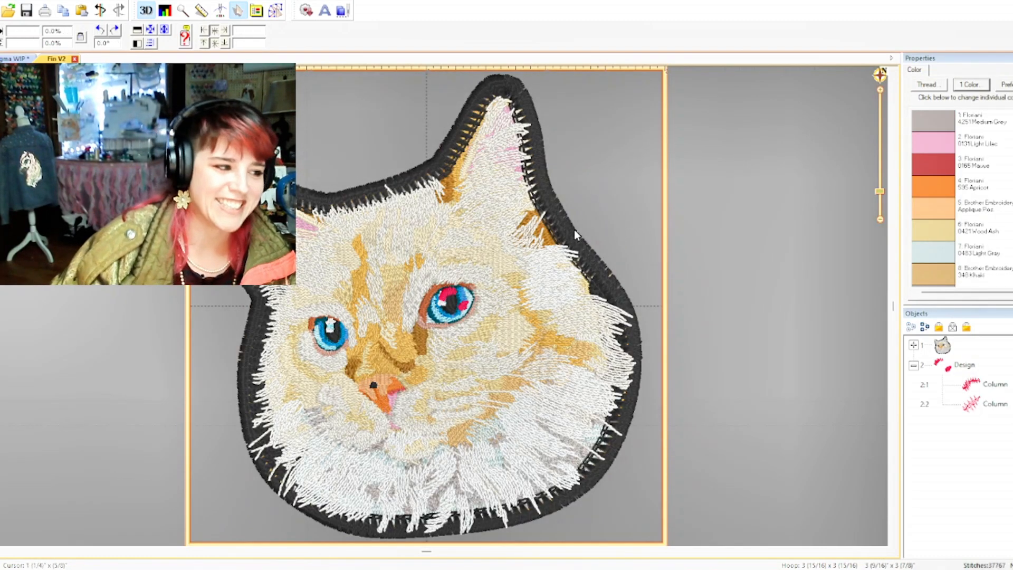
click(465, 311)
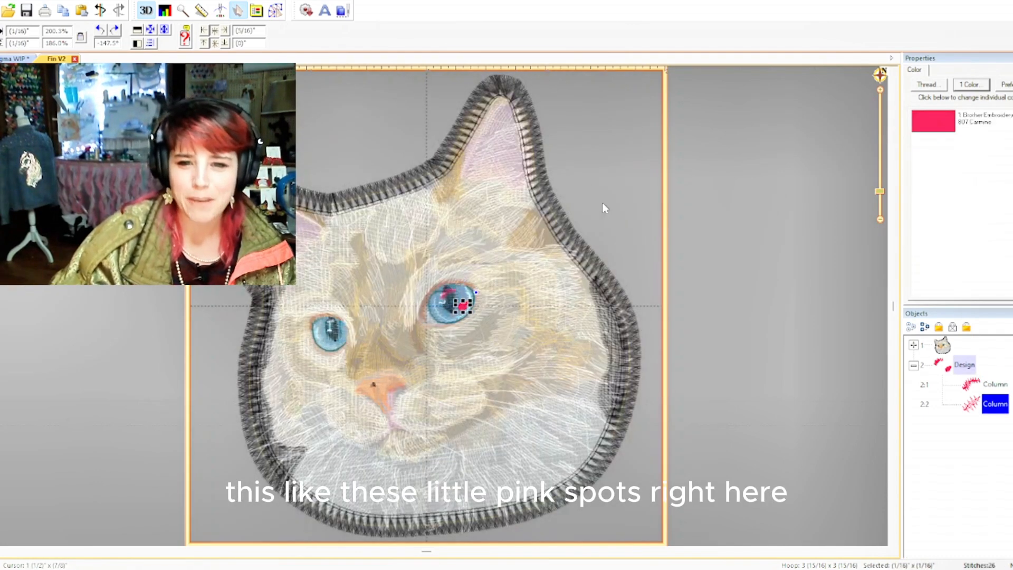
click(604, 208)
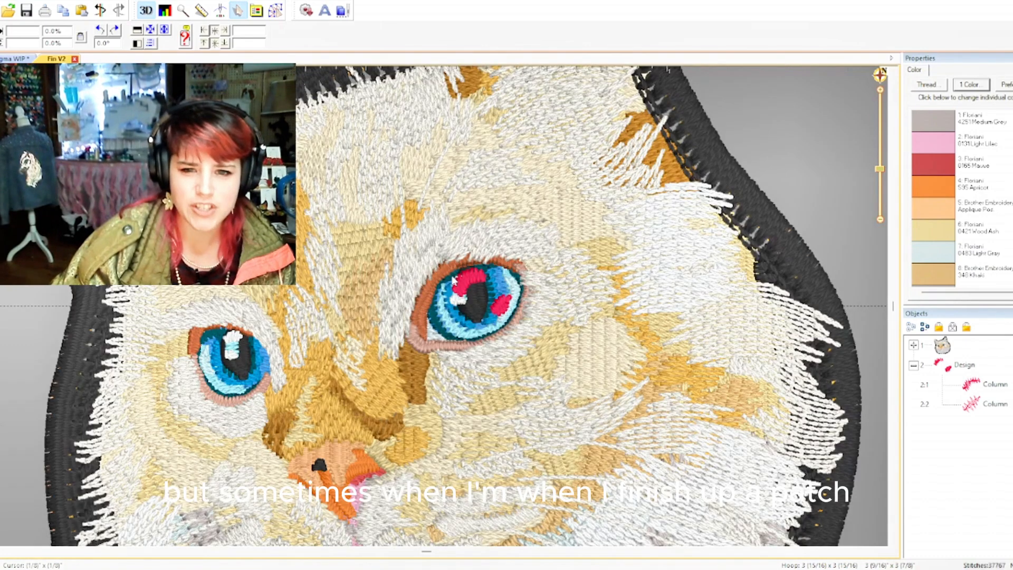
- Shift the curved carmine highlight away from the pupil, view the eye without the carmine highlights, and save the design
click(504, 286)
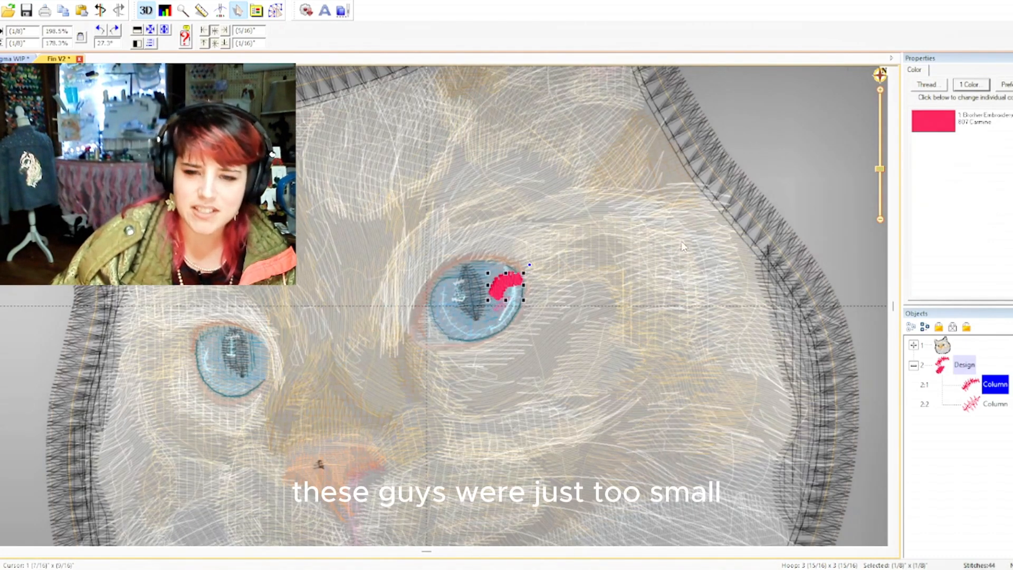
click(564, 217)
click(462, 288)
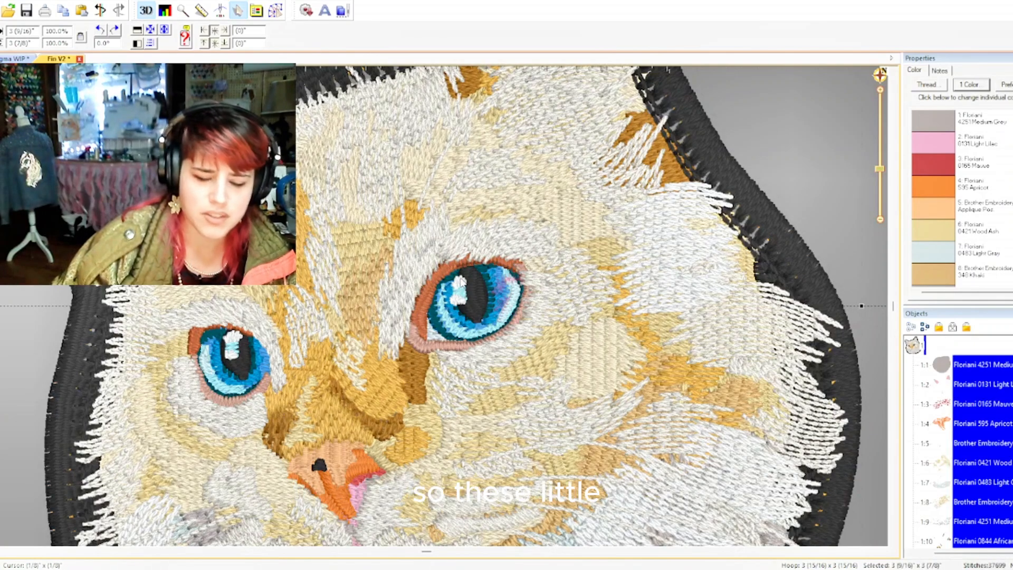
scroll(461, 297, up, 3)
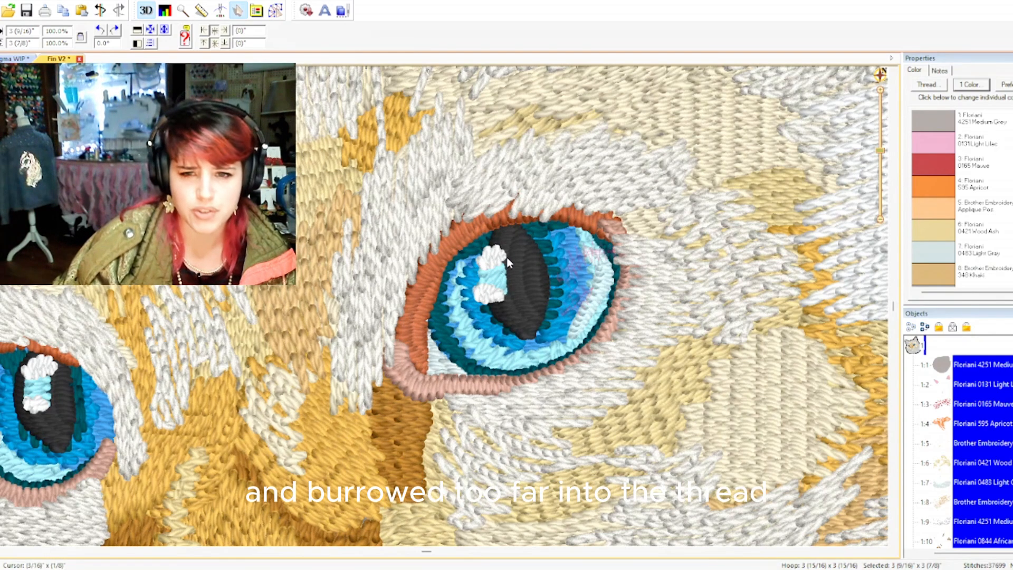
scroll(506, 258, down, 3)
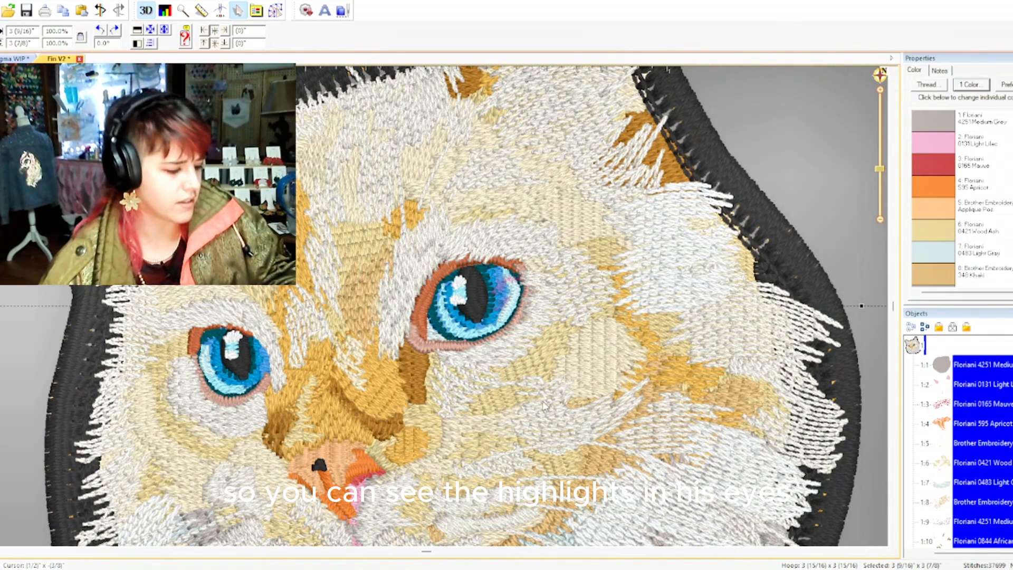
key(ctrl+s)
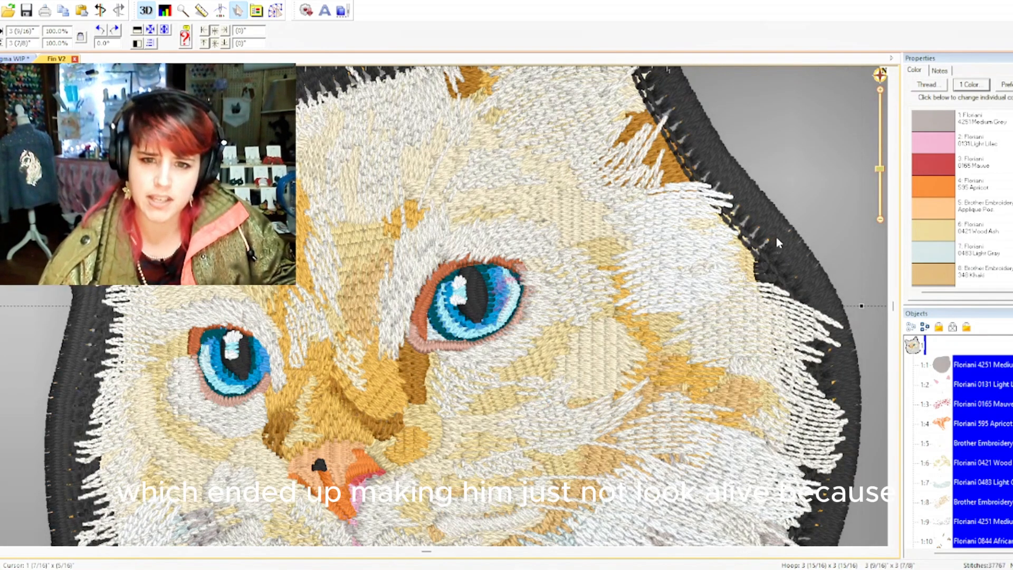
scroll(155, 418, down, 3)
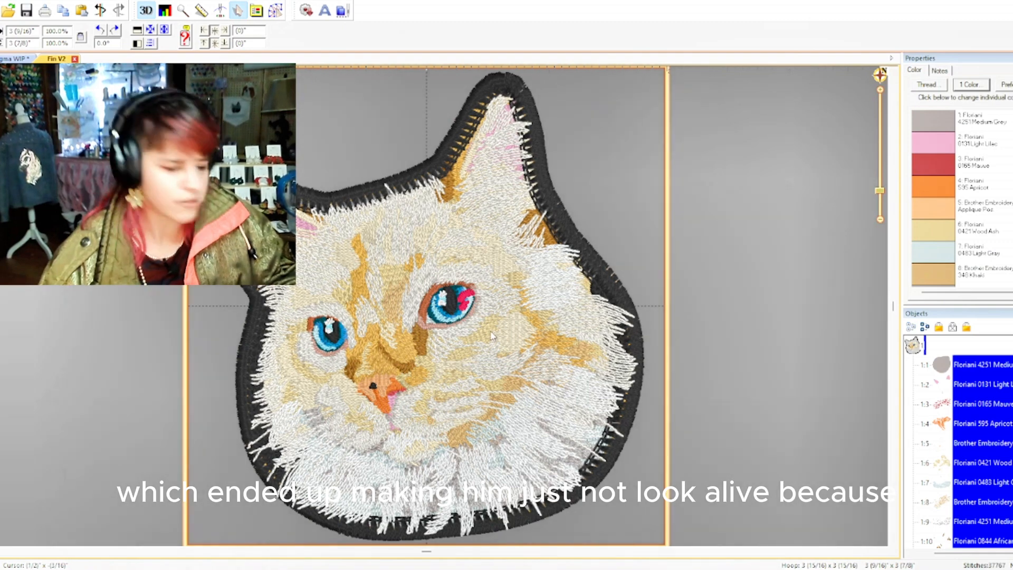
- Move the curved carmine highlight back over the upper-left edge of the right-hand eye's pupil
click(727, 235)
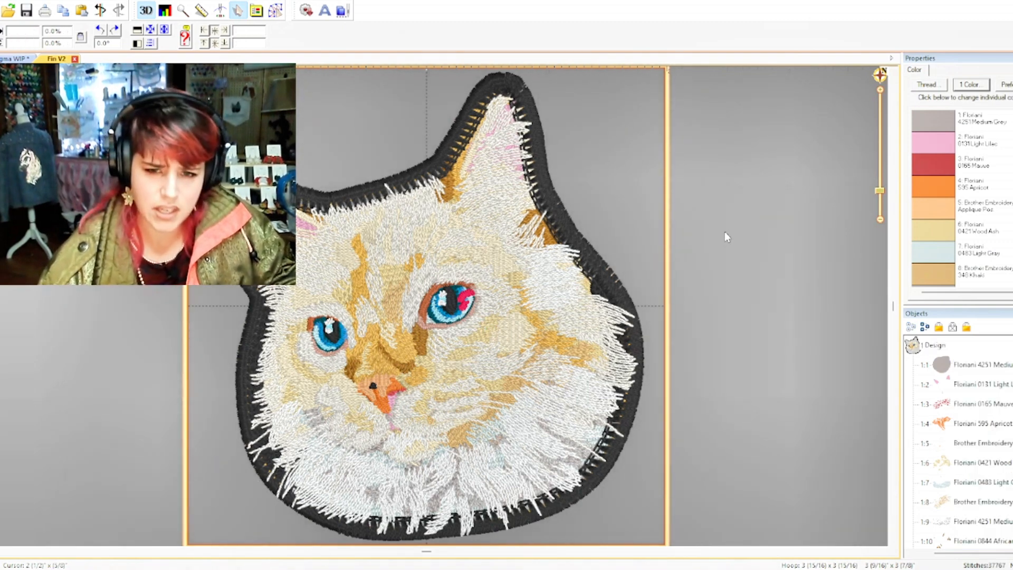
click(453, 297)
drag(452, 293, 447, 292)
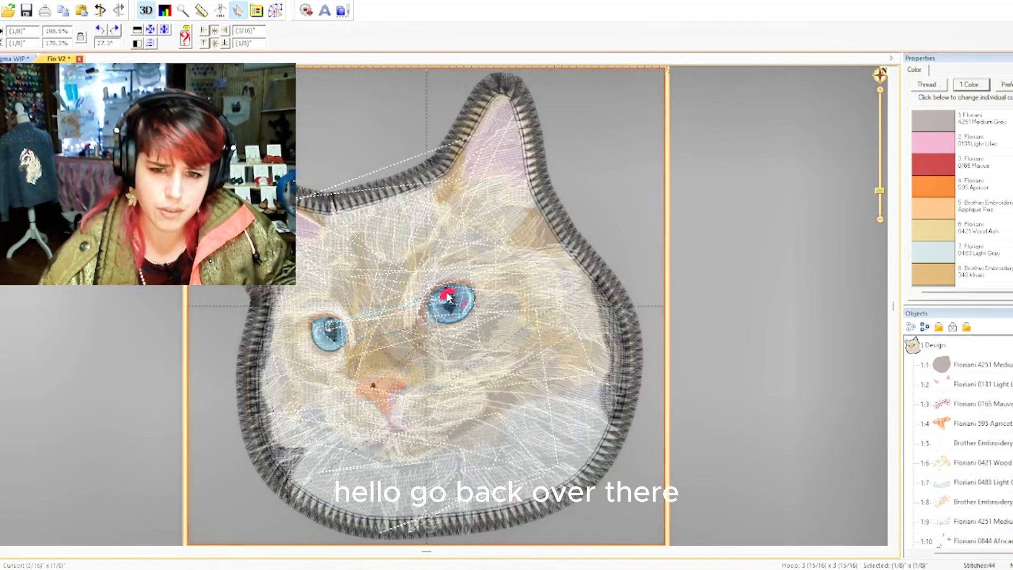
click(812, 281)
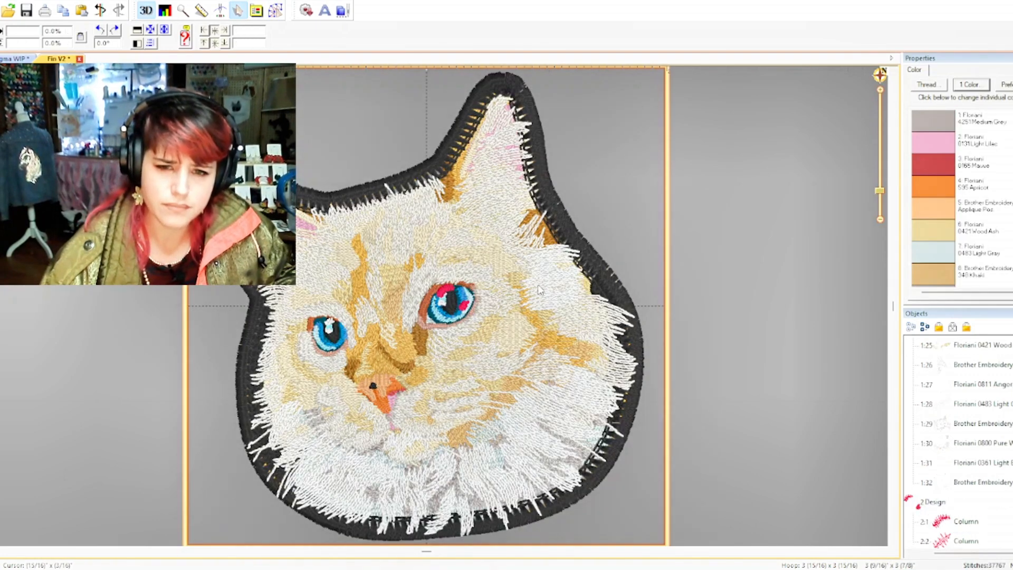
drag(442, 292, 445, 299)
click(738, 274)
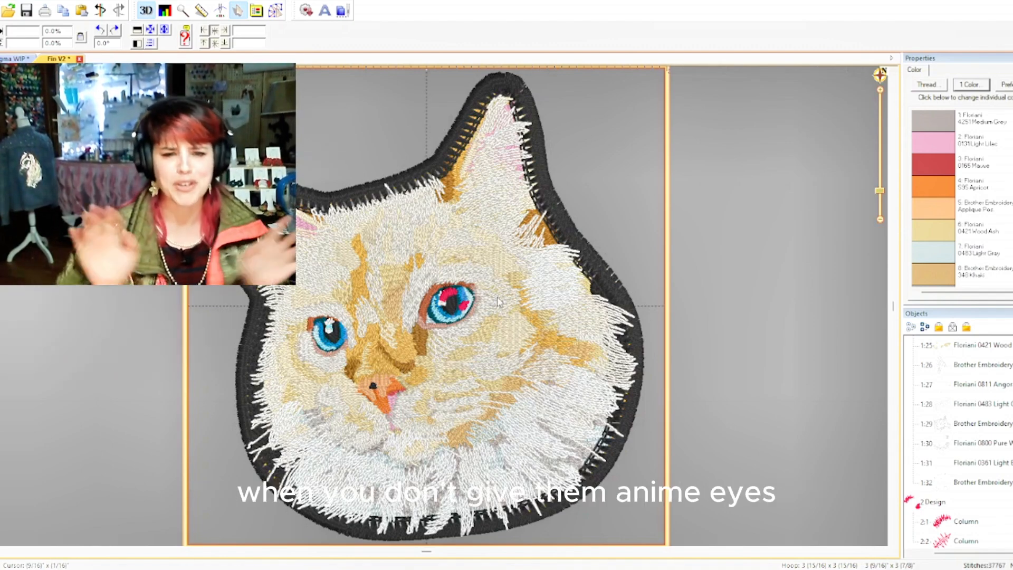
- Return to the work-in-progress tortoiseshell cat design and close the Fin V2 reference design
click(16, 59)
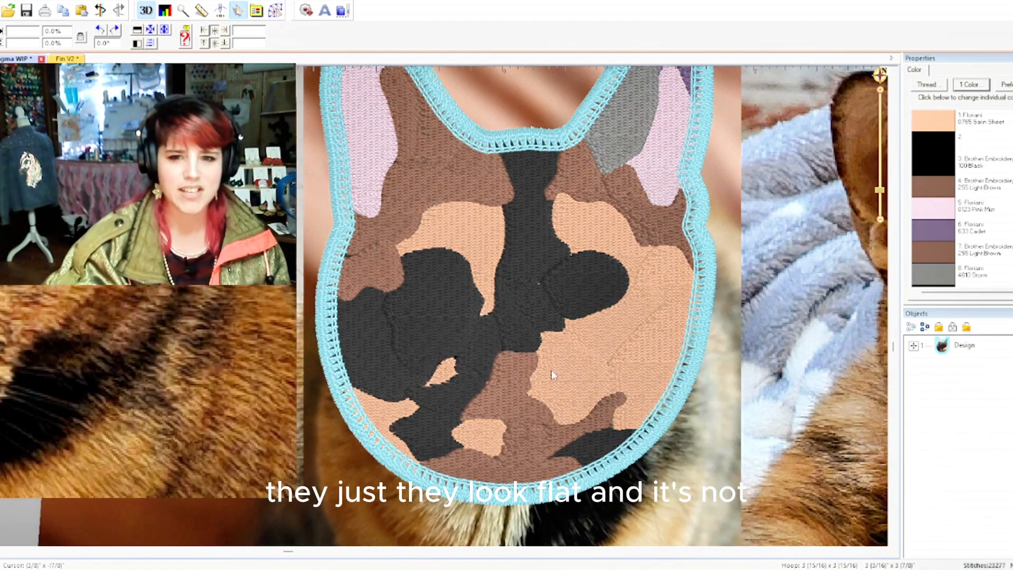
click(549, 281)
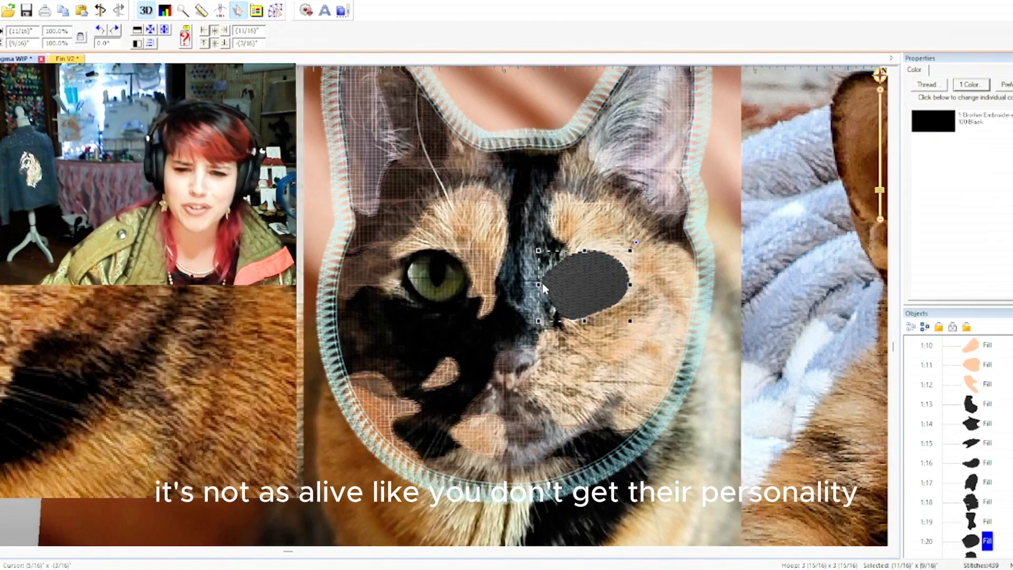
click(611, 151)
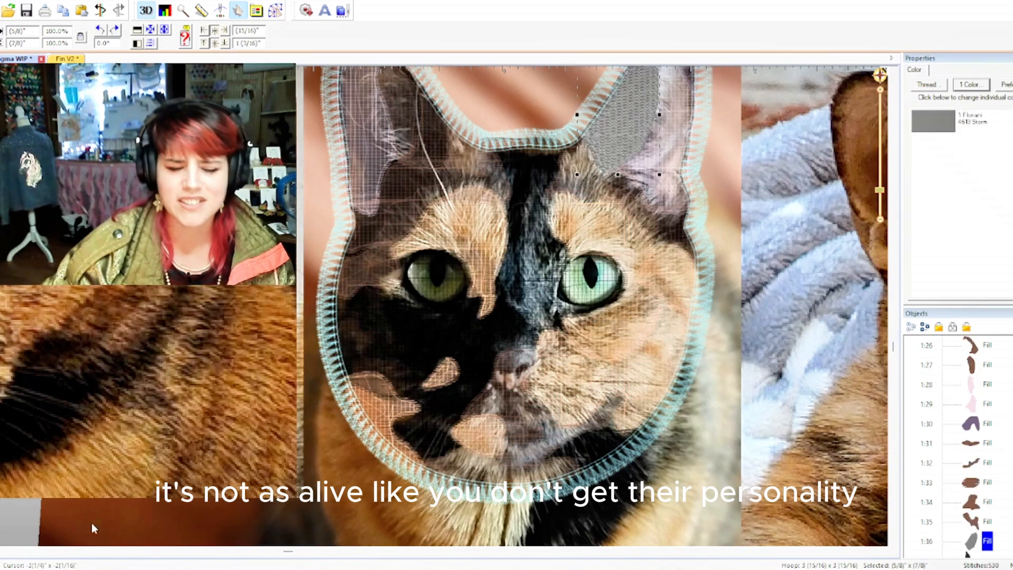
click(9, 519)
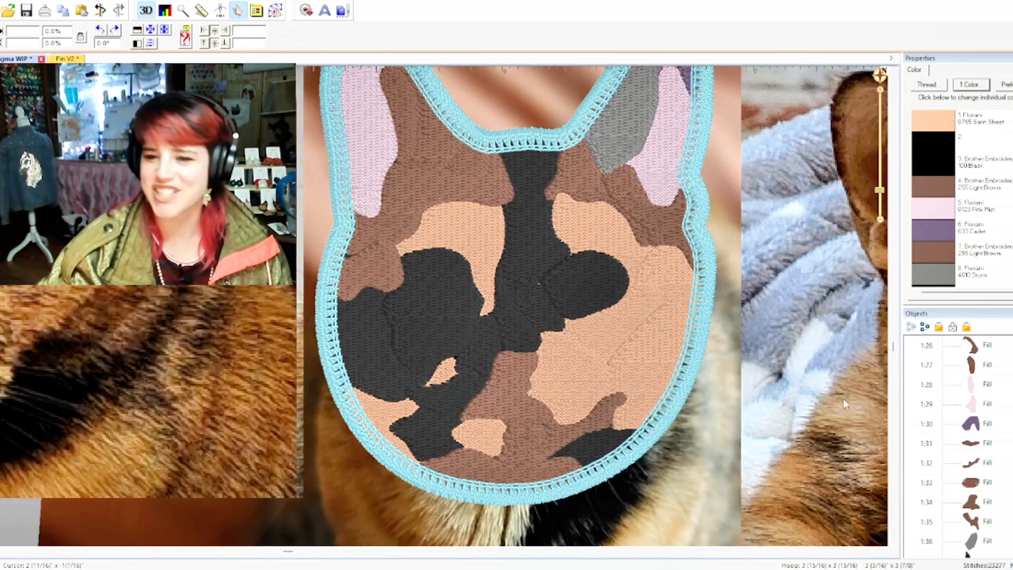
click(669, 351)
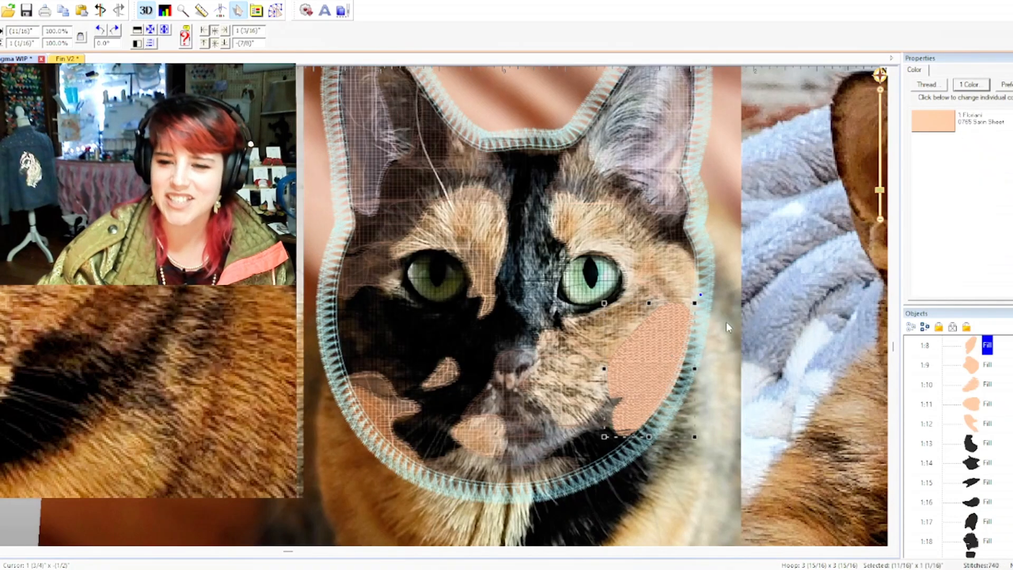
click(276, 14)
click(66, 59)
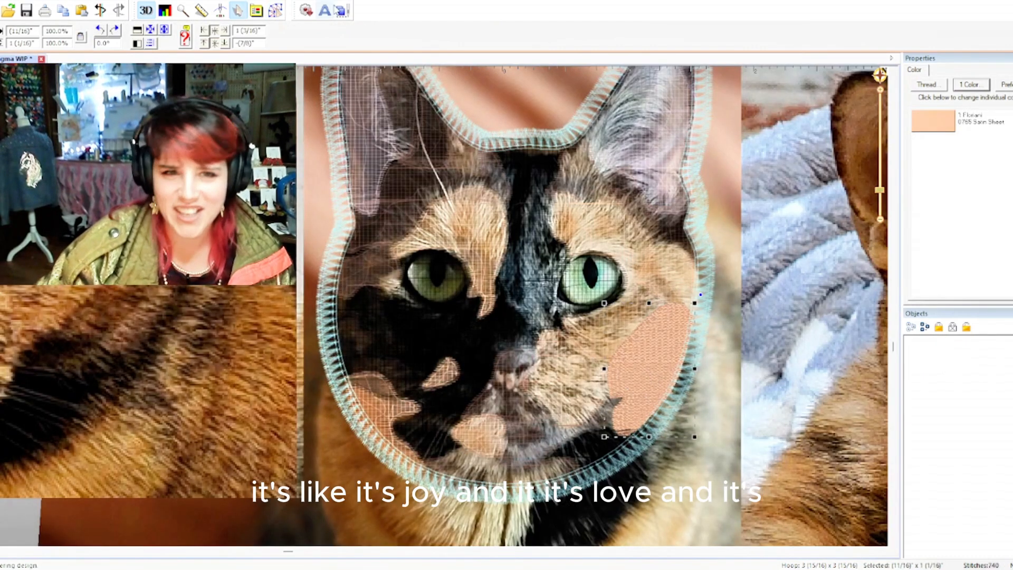
- Extend the outer edge and lower tip of the peach lower-right cheek fill outward under the appliqué edge
click(276, 11)
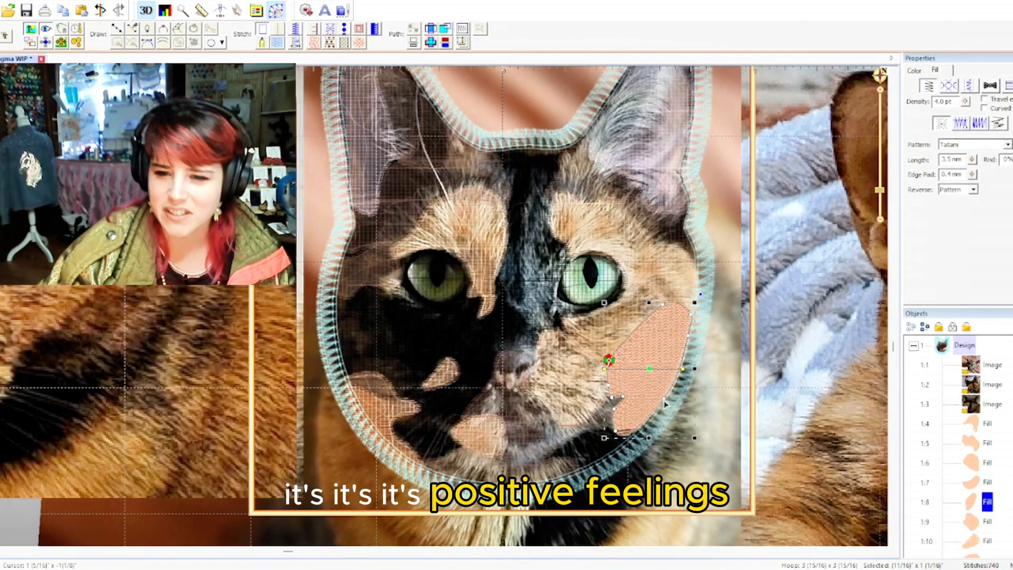
drag(665, 399, 670, 407)
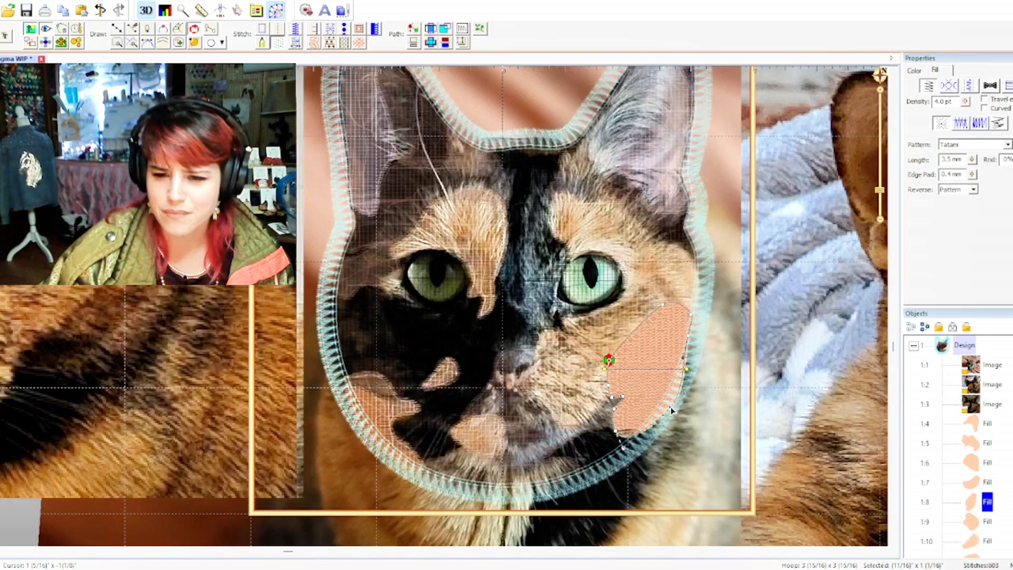
drag(690, 342, 693, 308)
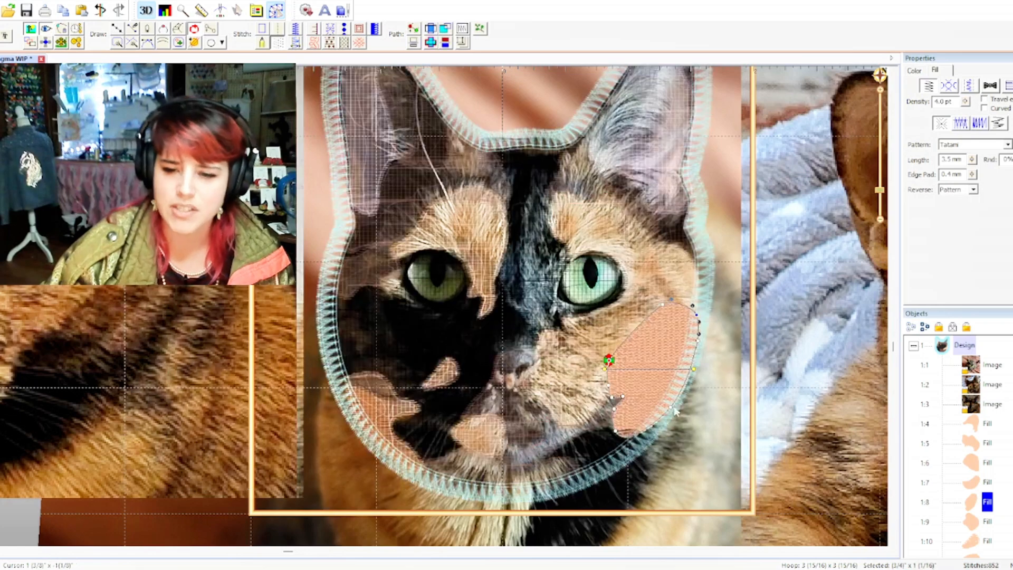
mouse_move(616, 433)
mouse_down()
mouse_move(628, 459)
mouse_move(622, 451)
mouse_up()
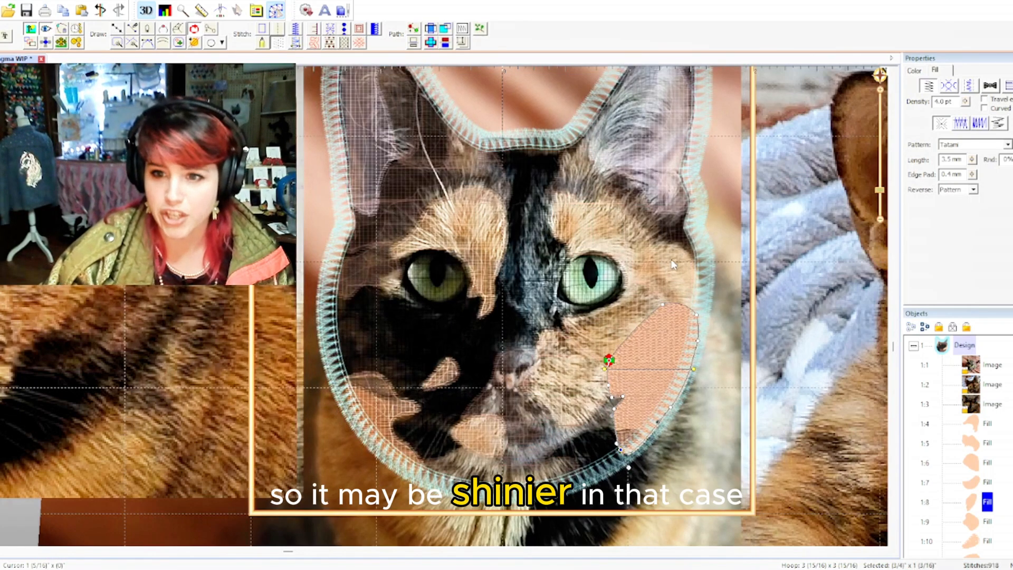
- Extend the peach upper-right cheek fill and the brown fill below the right ear outward under the appliqué edge
click(673, 264)
drag(698, 287, 707, 288)
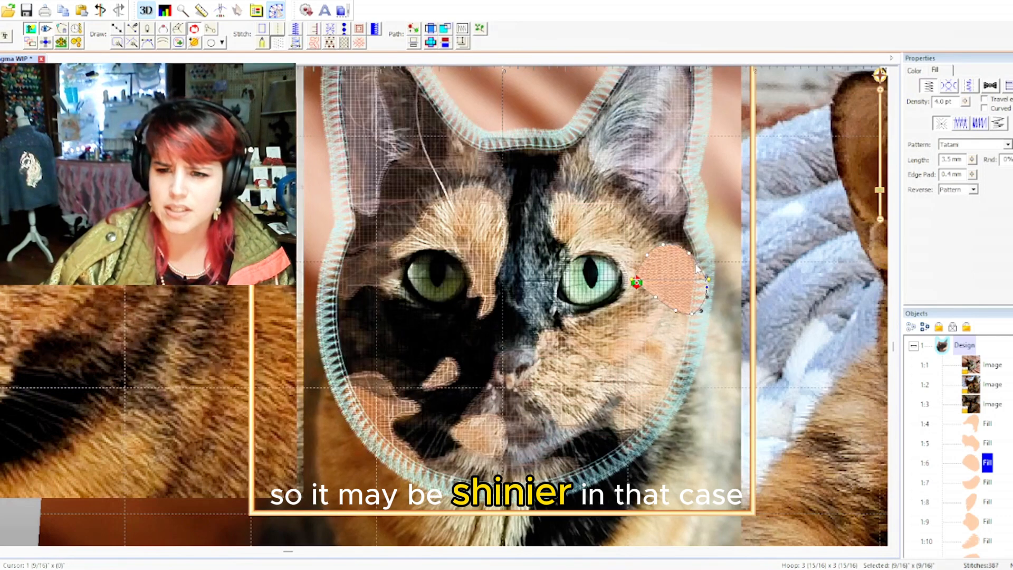
mouse_move(690, 254)
mouse_down()
mouse_move(702, 253)
mouse_move(701, 232)
mouse_move(706, 253)
mouse_up()
click(691, 244)
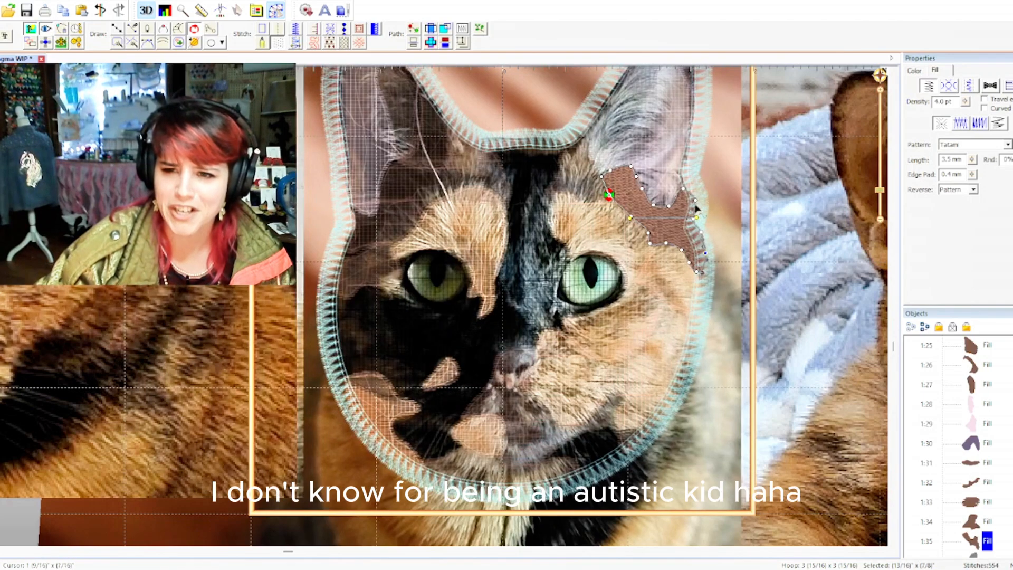
drag(696, 200, 681, 174)
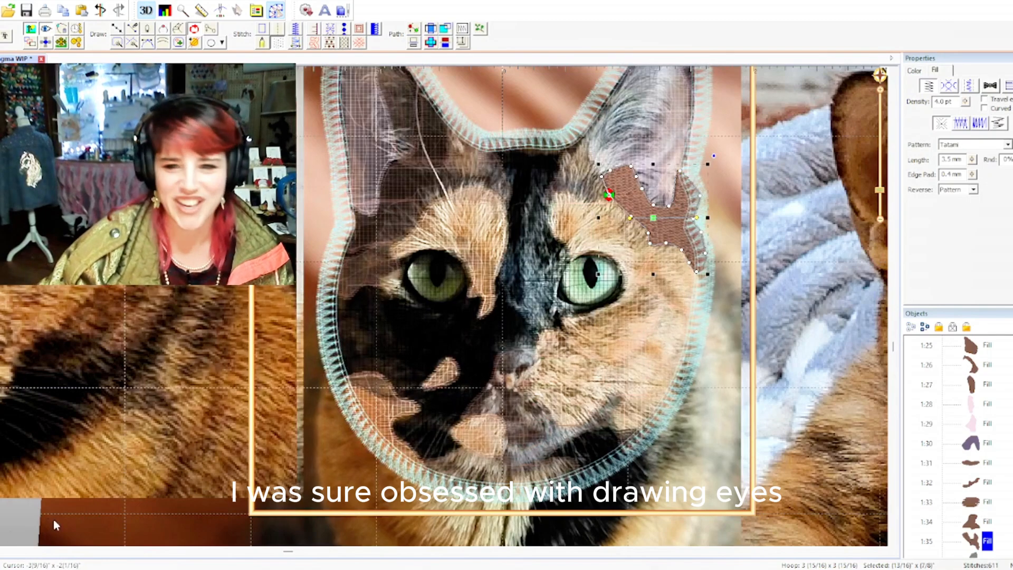
click(744, 341)
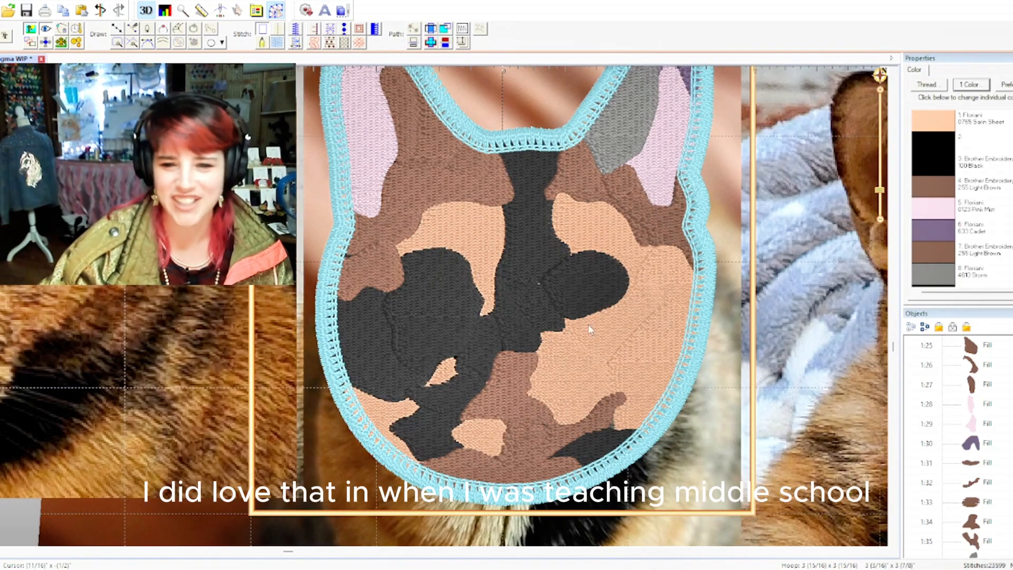
click(524, 237)
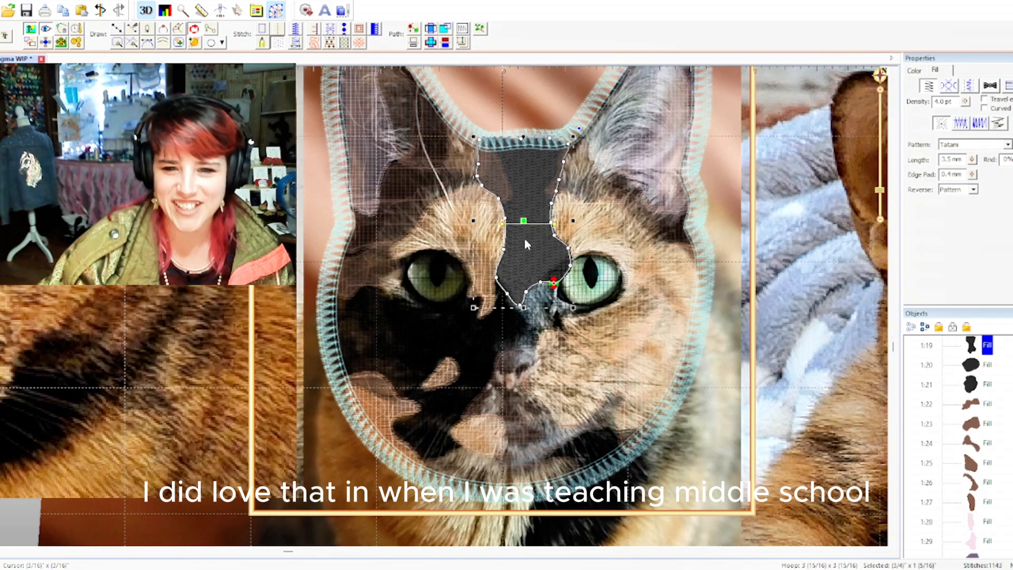
click(517, 322)
click(475, 371)
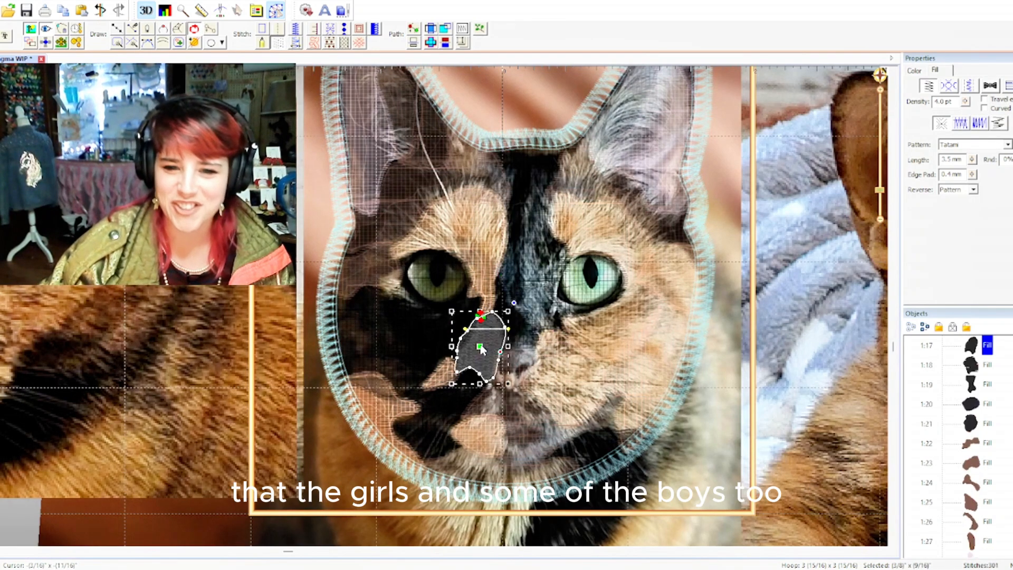
click(474, 324)
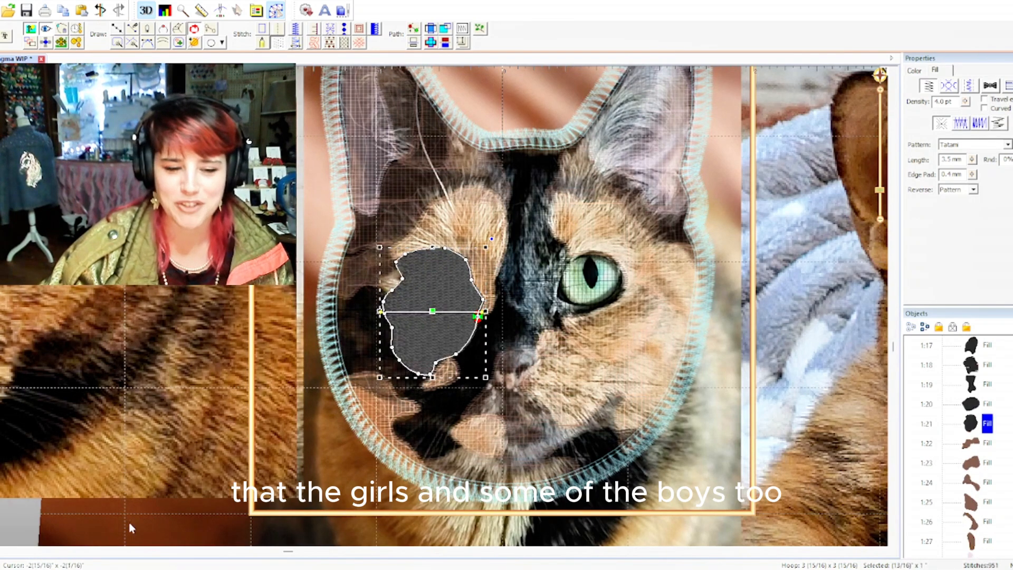
click(33, 515)
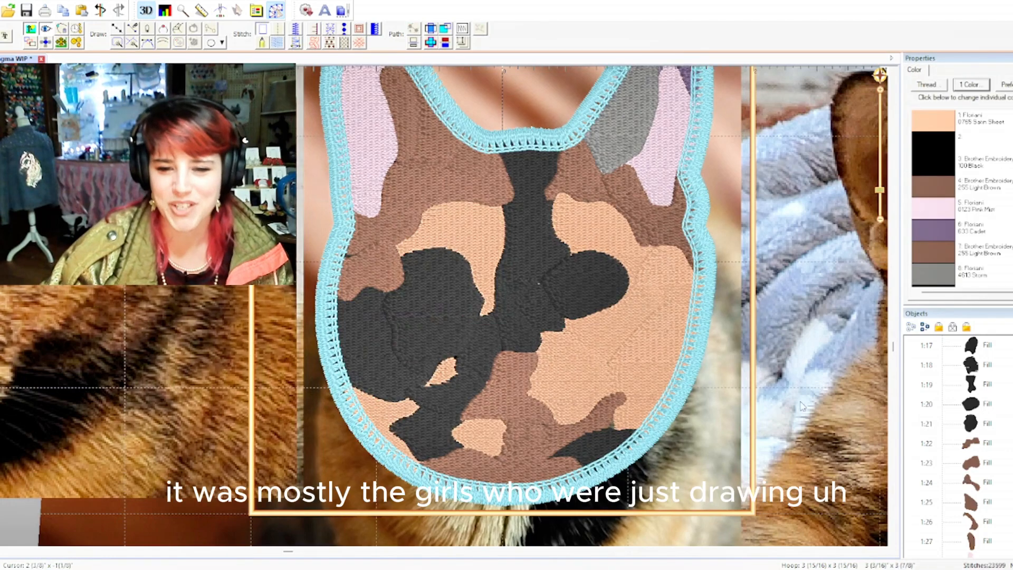
- Recolor the brown muzzle fill below the nose to black
click(504, 402)
click(916, 73)
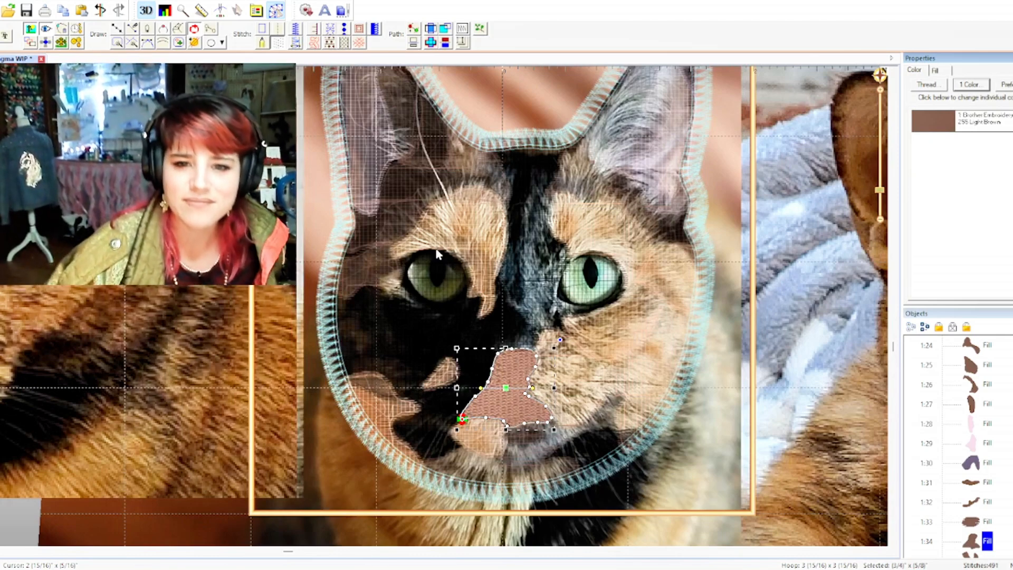
click(670, 328)
click(689, 345)
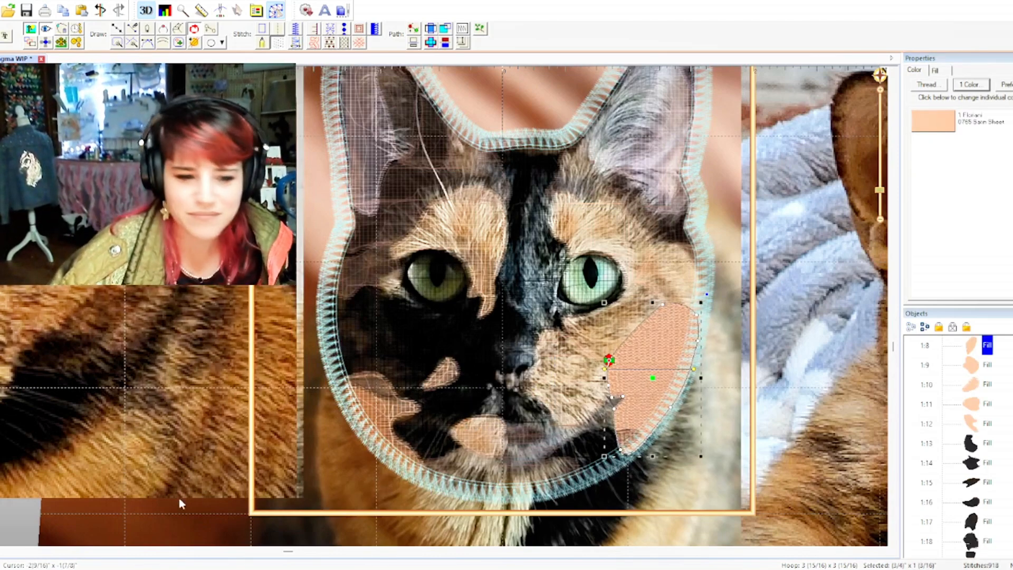
click(28, 521)
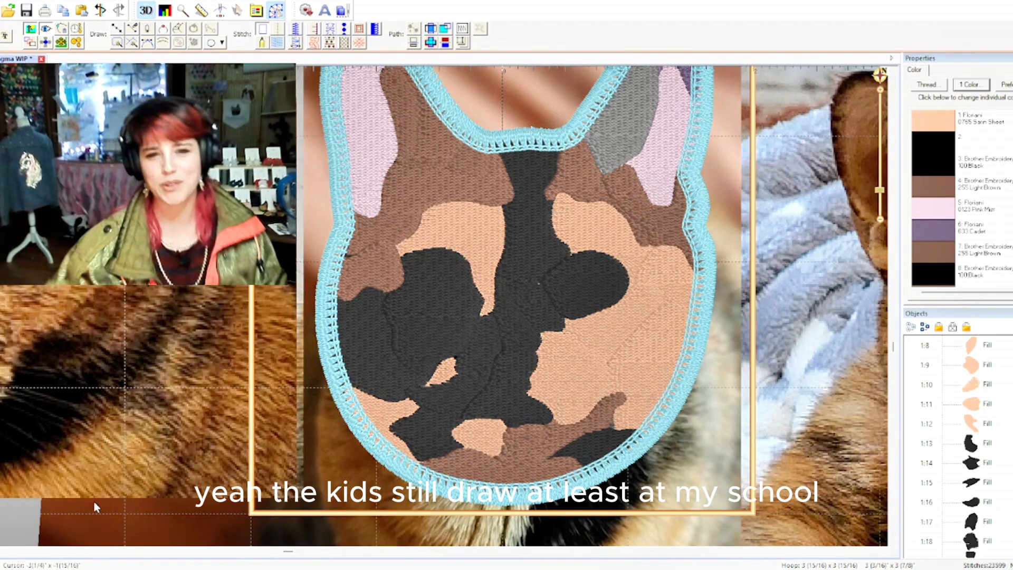
- Inspect the fills on the chin, muzzle, nose and dark cheek individually against the underlying cat photo
click(561, 442)
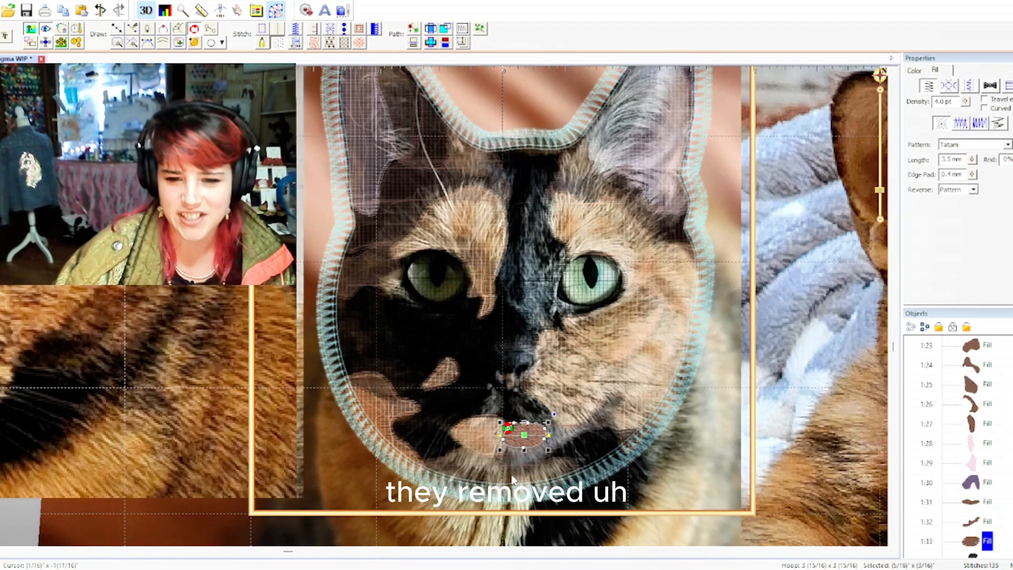
click(477, 429)
click(515, 406)
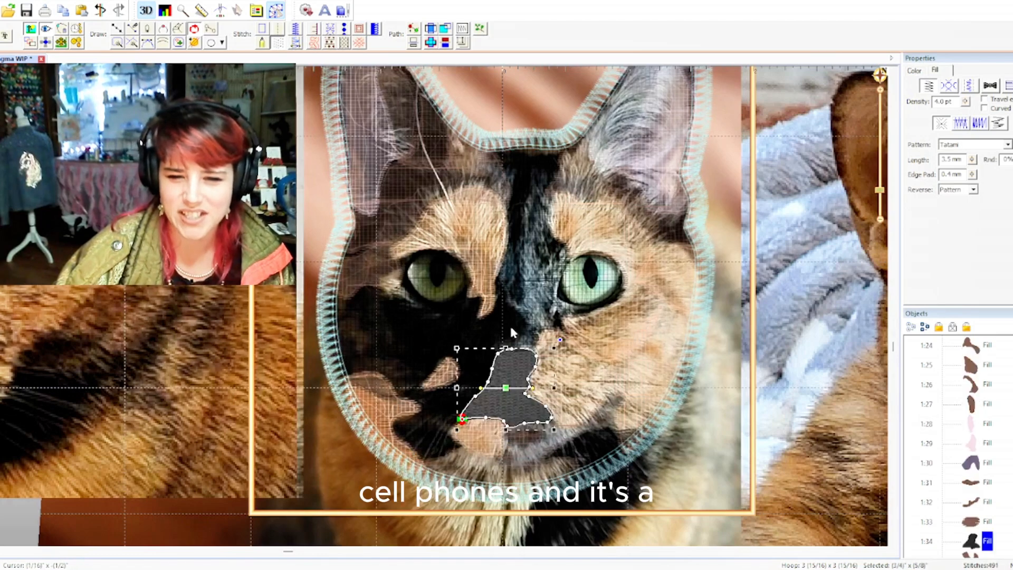
click(509, 324)
click(530, 249)
click(479, 379)
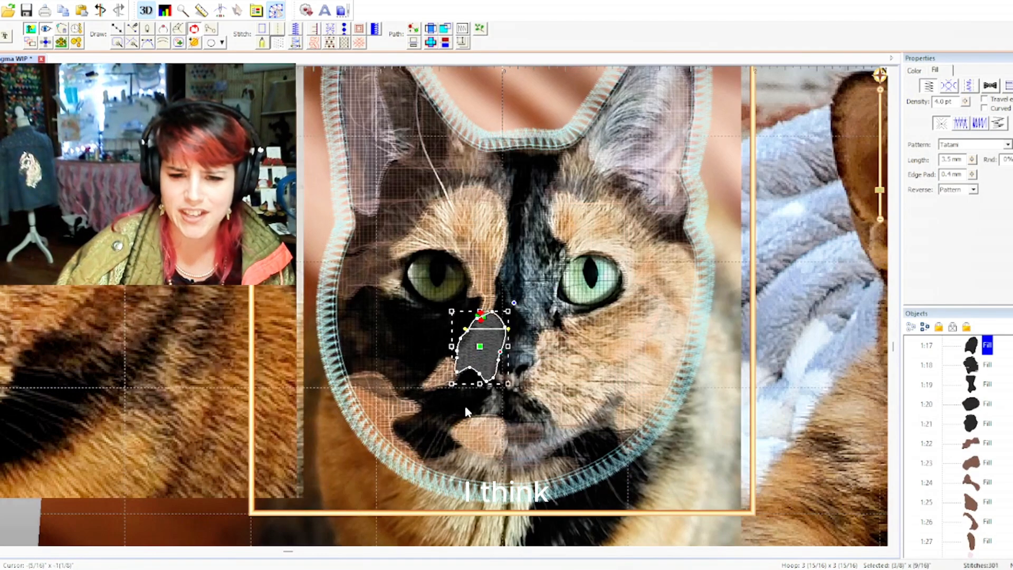
click(469, 413)
click(471, 392)
click(392, 353)
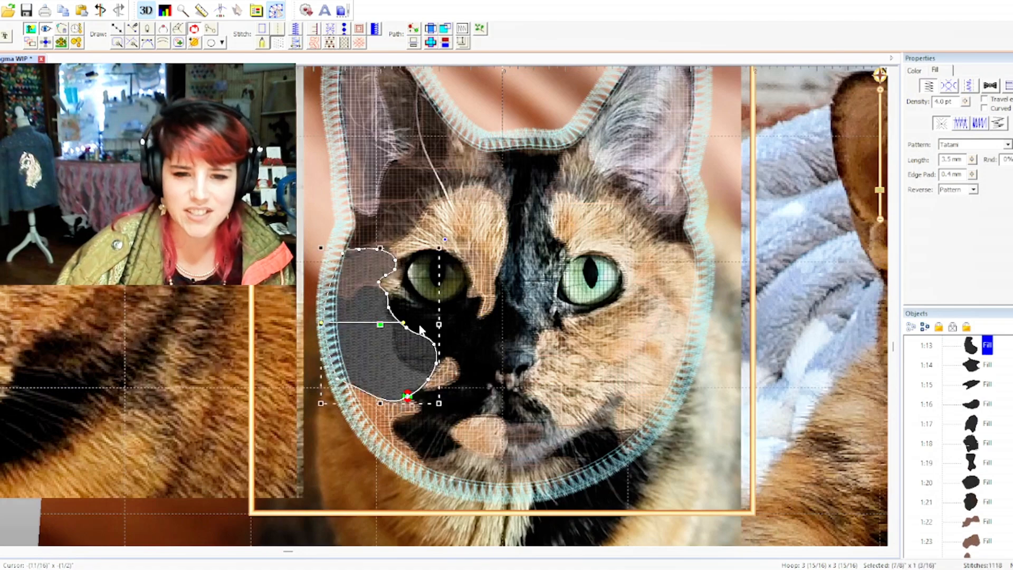
click(429, 321)
click(345, 323)
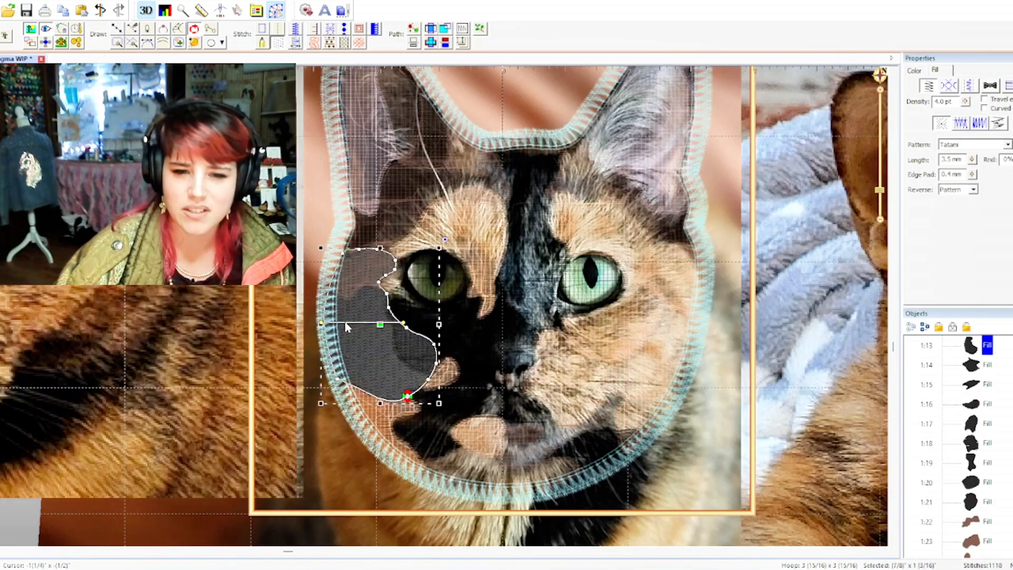
click(7, 521)
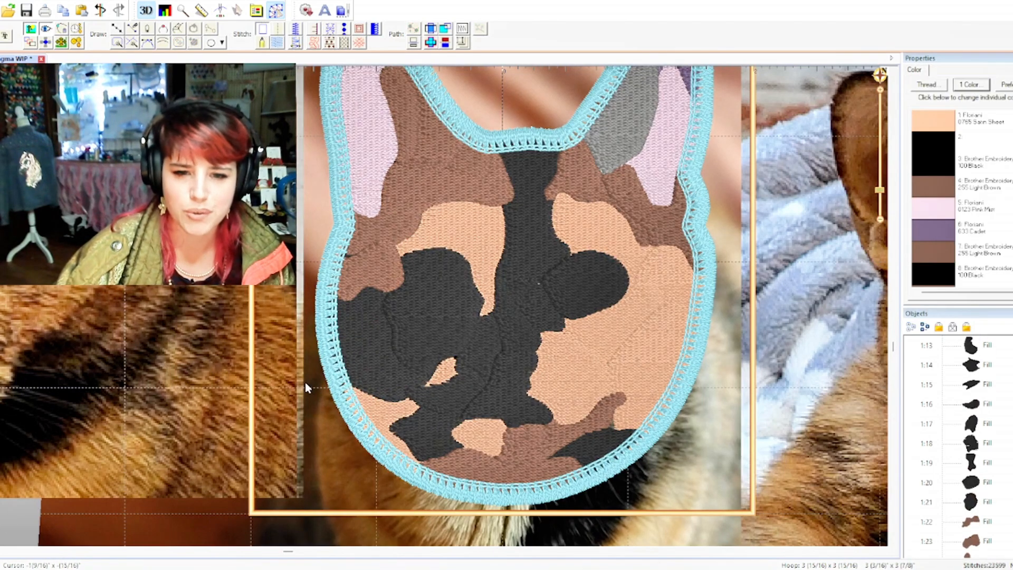
- Recolor the large black outer cheek fill on the dark side of the face to Floriani 0944 African Safari, using the neighbouring photo as reference
click(369, 359)
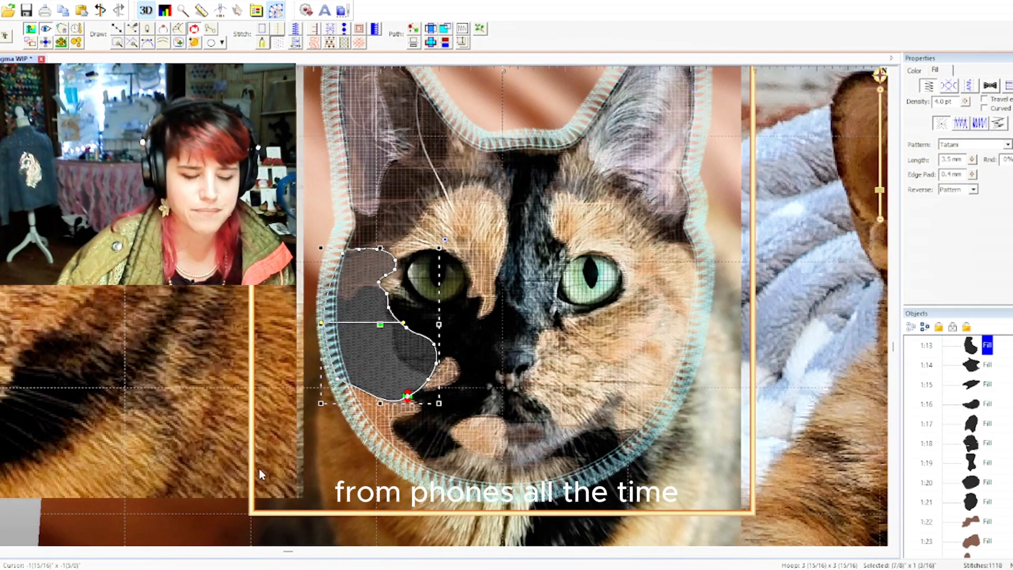
drag(288, 553, 781, 552)
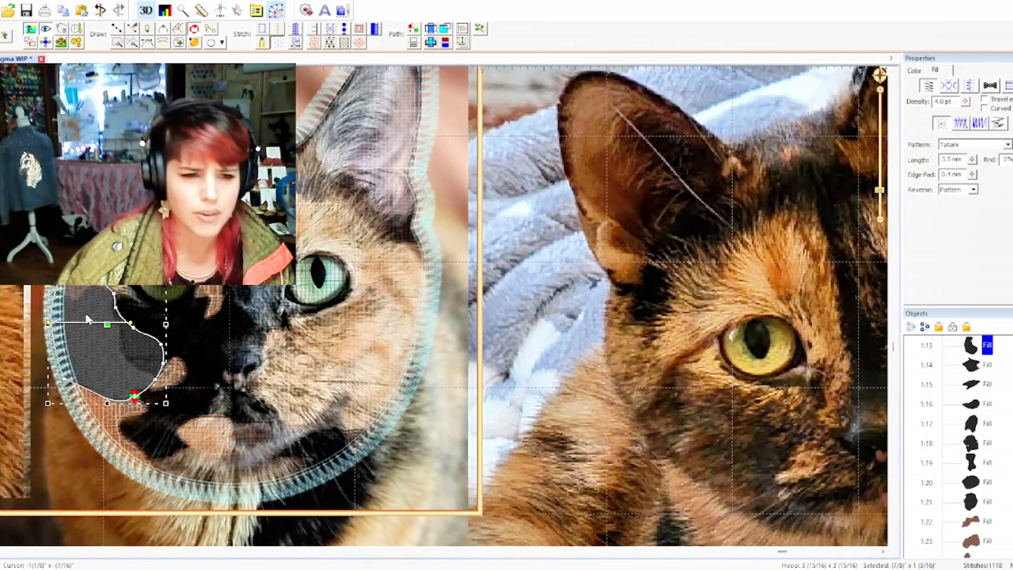
click(916, 71)
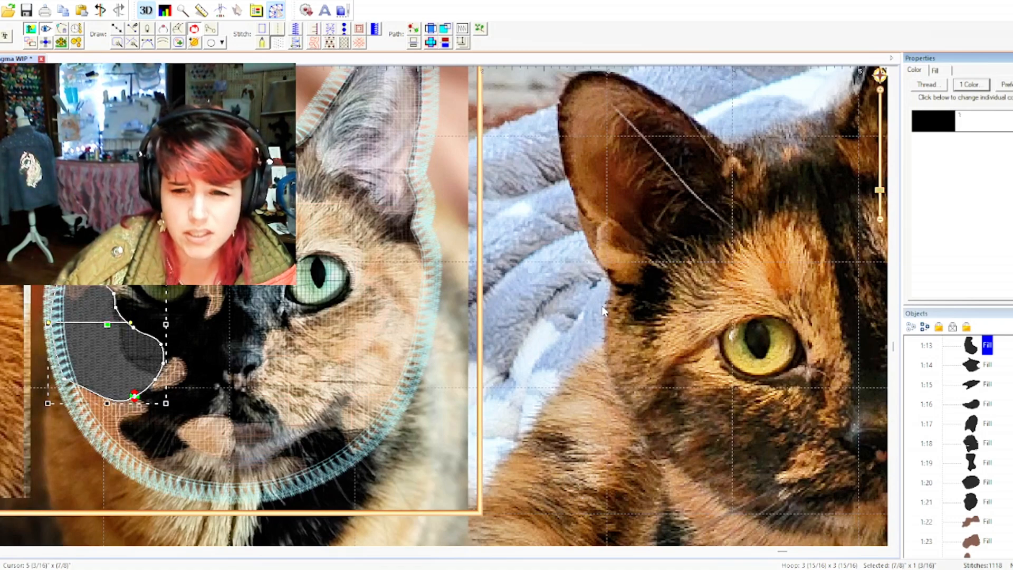
click(440, 299)
click(329, 326)
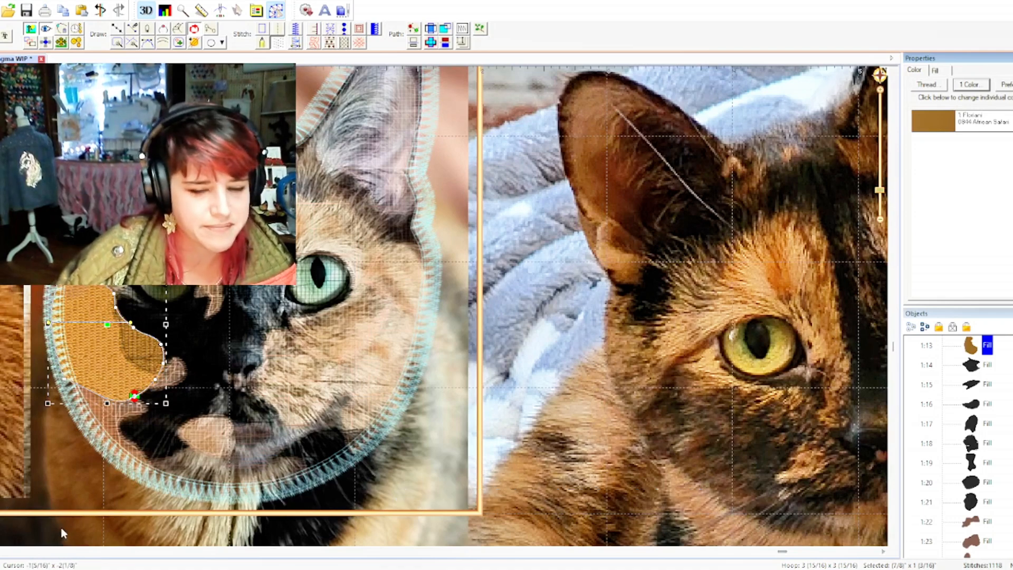
scroll(52, 522, down, 1)
click(29, 502)
scroll(442, 411, up, 1)
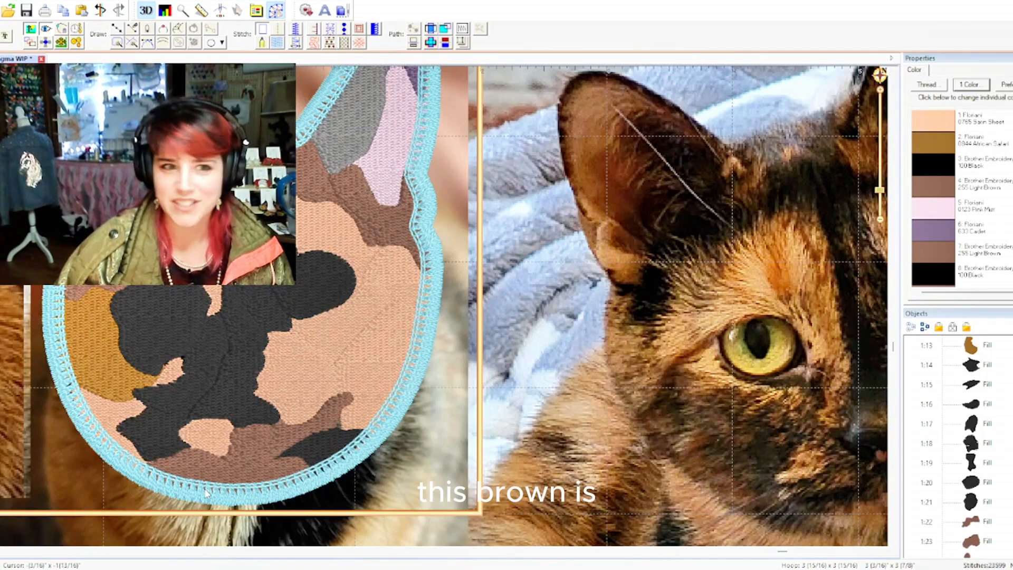
- Recolor the brown brow fill between the forehead stripe and the ear on the dark side of the face to black
click(150, 160)
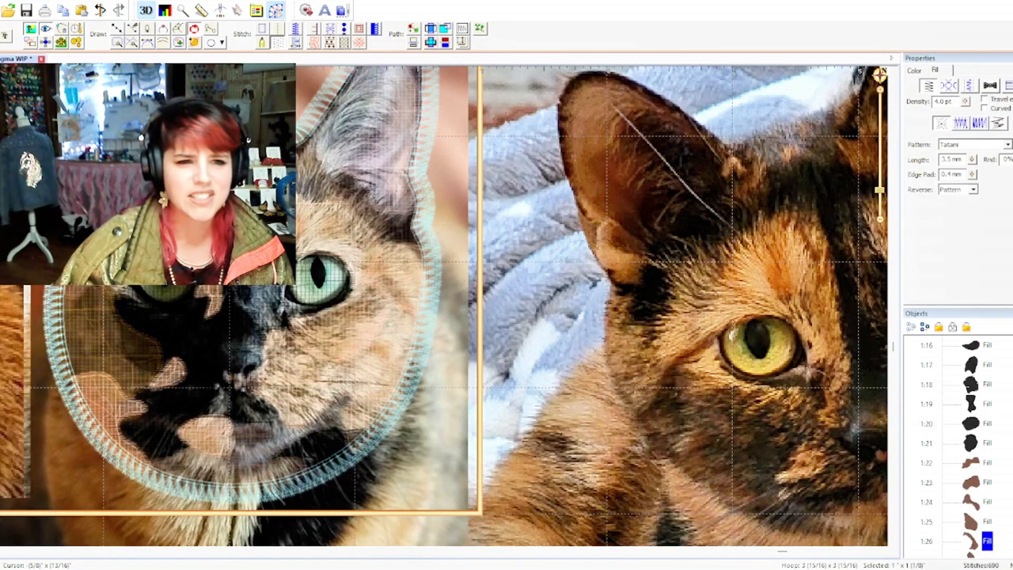
click(135, 191)
click(135, 135)
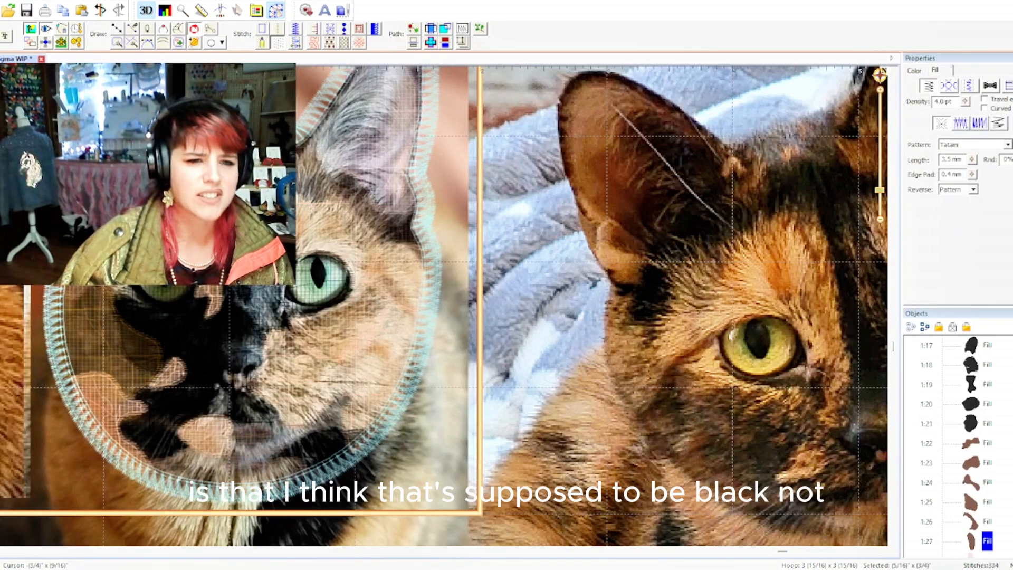
click(135, 199)
click(214, 104)
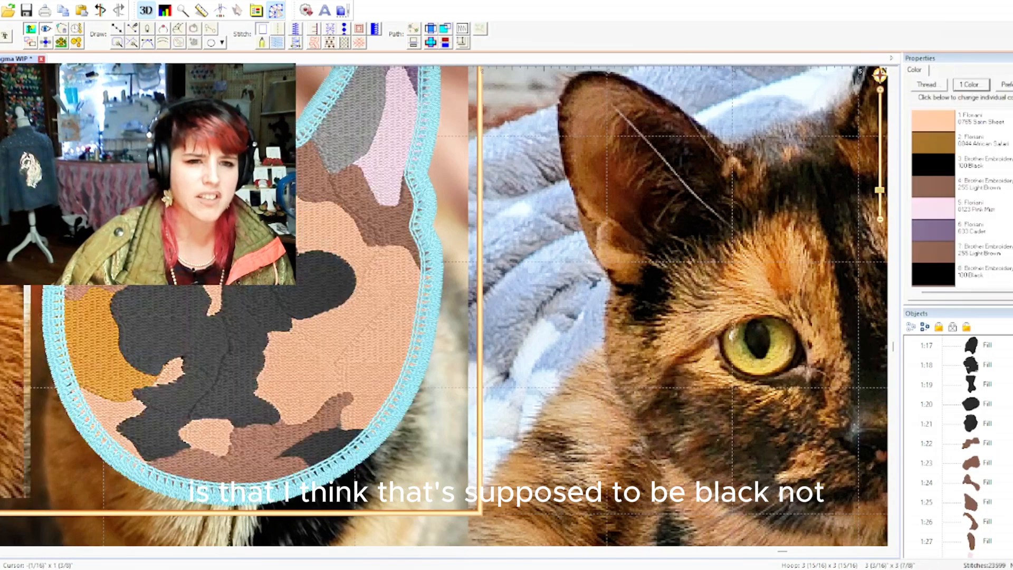
click(356, 230)
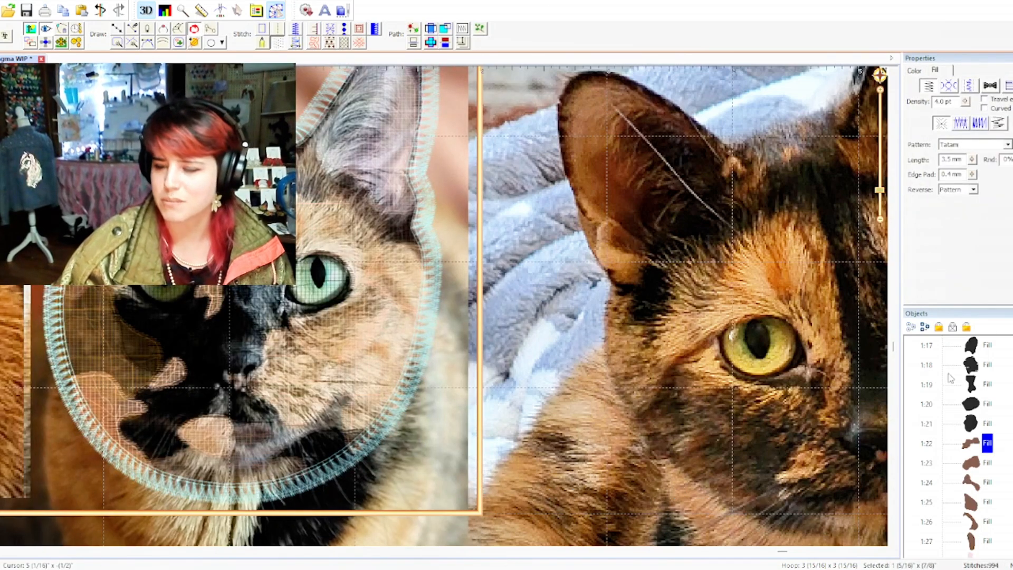
click(914, 70)
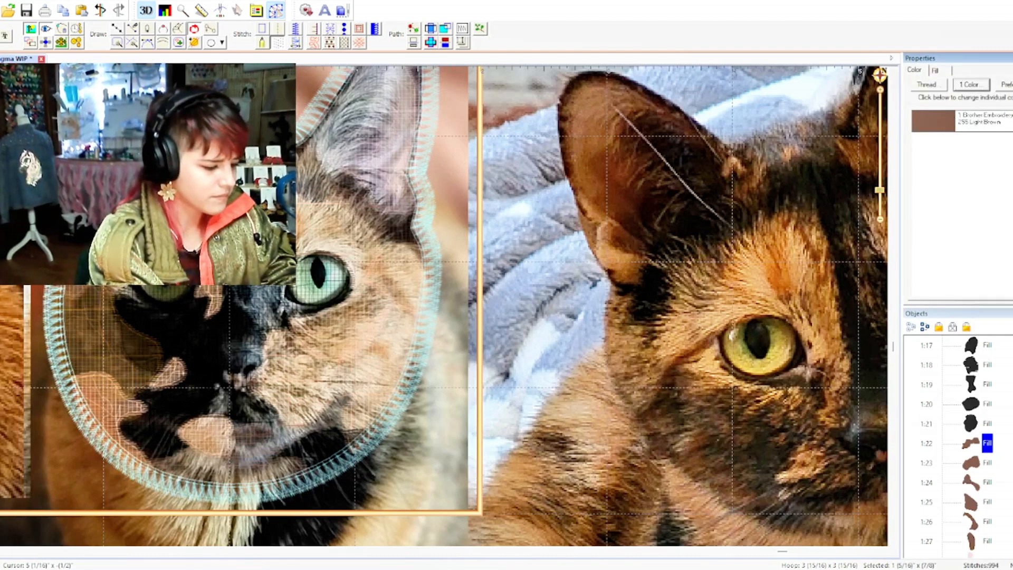
click(442, 267)
scroll(501, 432, down, 2)
click(39, 461)
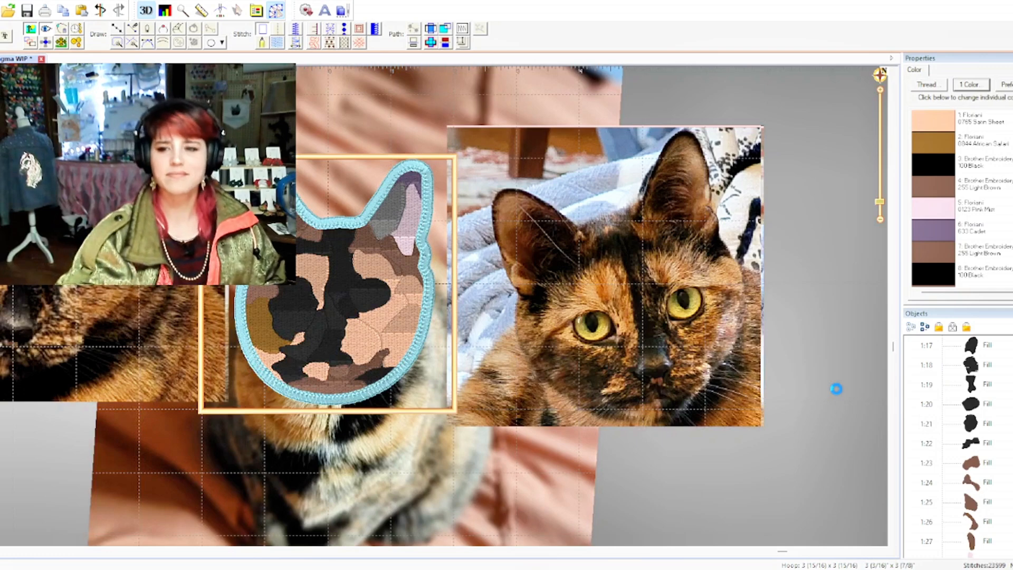
- Collapse the design's object list and save the work-in-progress file
scroll(983, 440, up, 6)
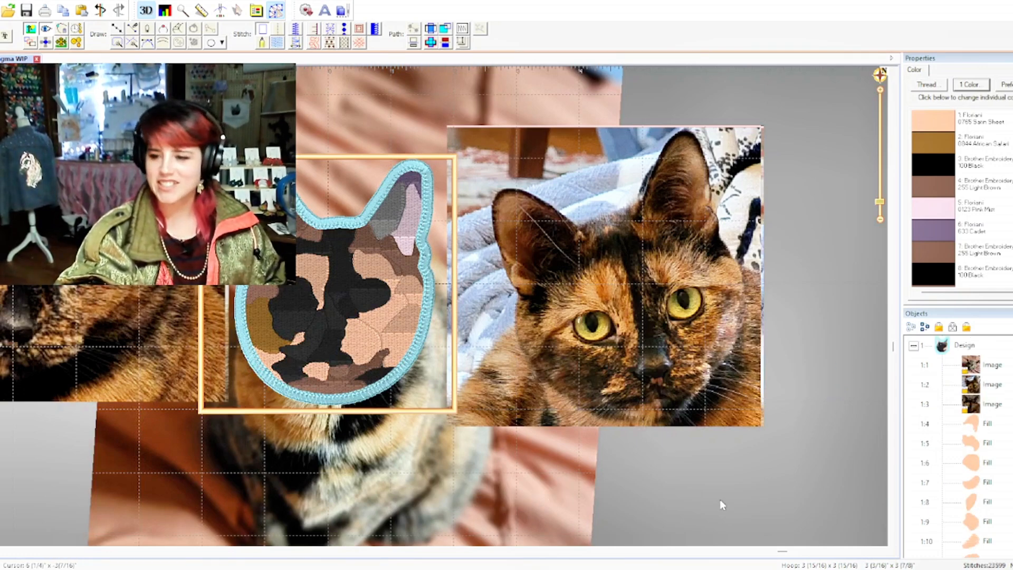
double_click(942, 343)
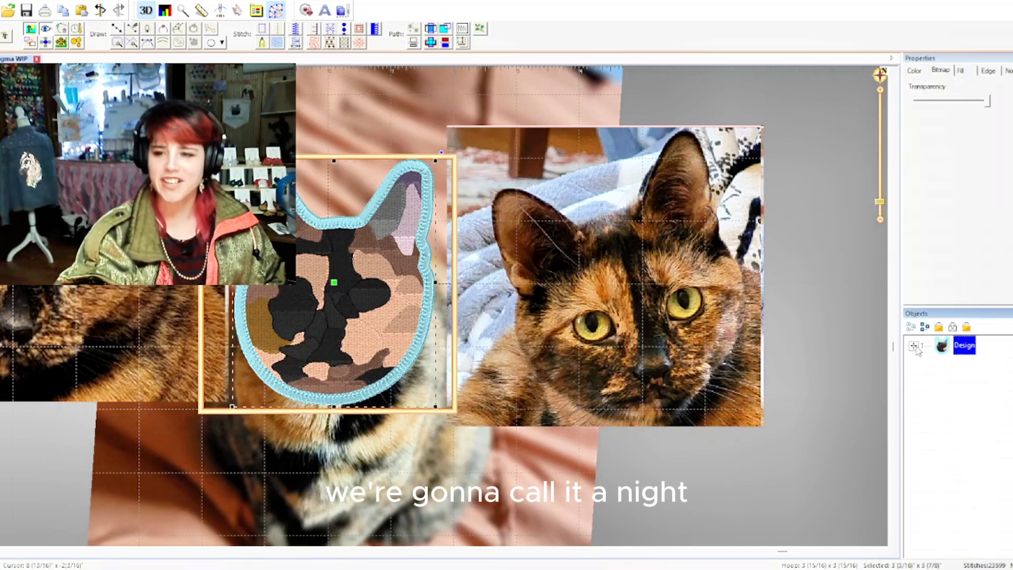
click(27, 13)
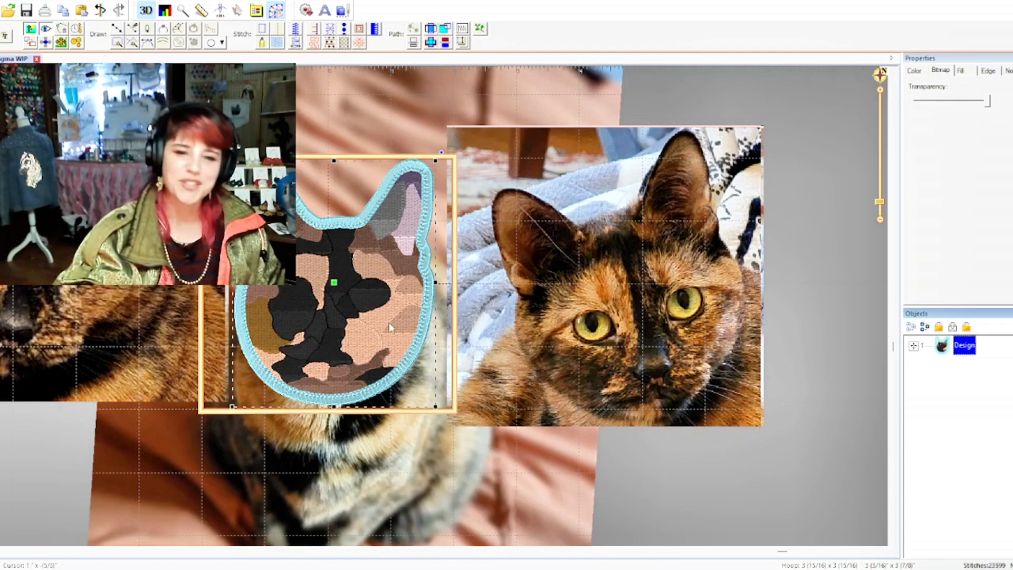
- Nudge the small black fill on the nose bridge slightly sideways
scroll(430, 324, up, 3)
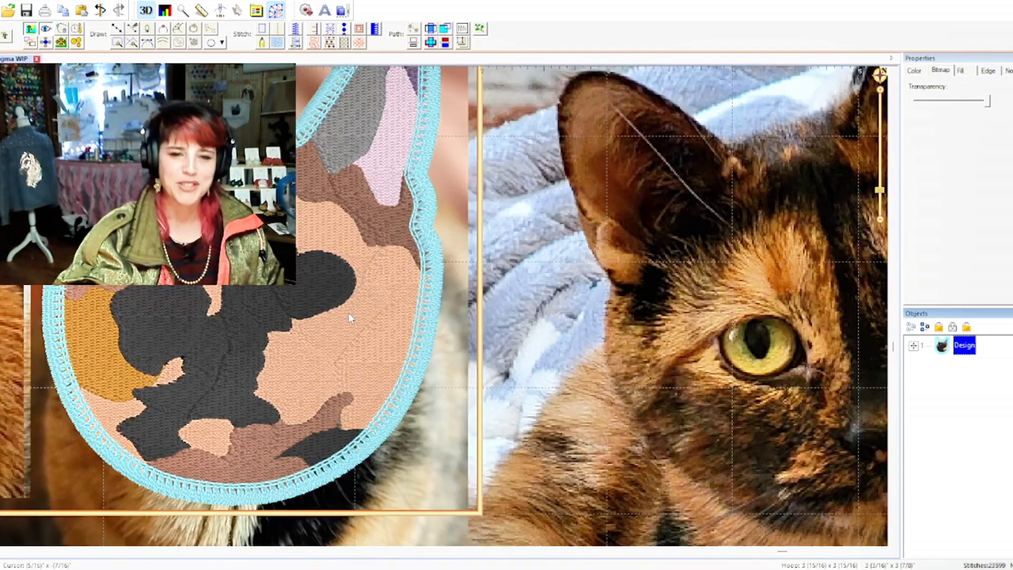
click(295, 283)
click(268, 306)
click(266, 295)
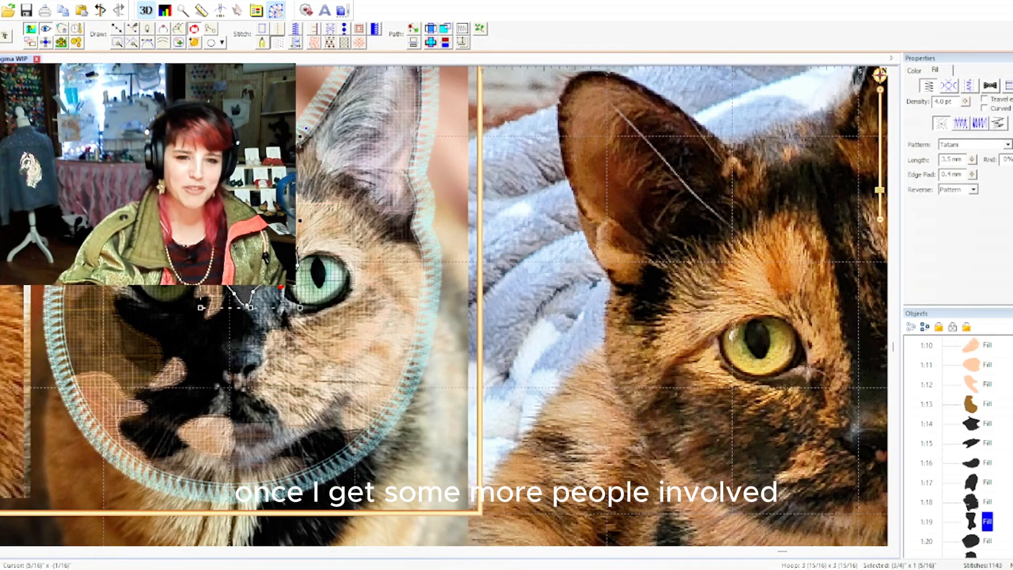
click(265, 295)
drag(262, 286, 257, 286)
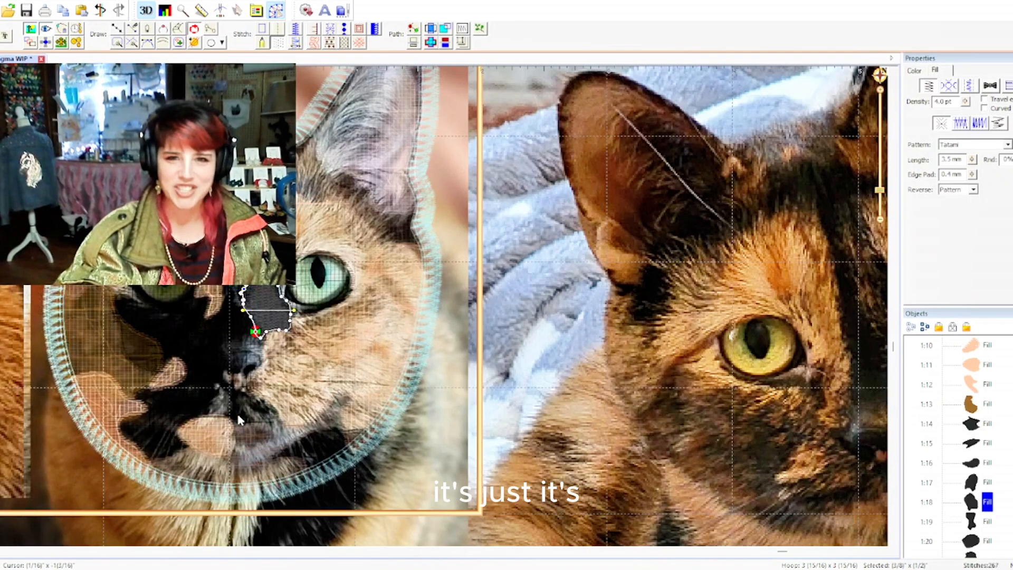
scroll(252, 297, down, 3)
click(13, 473)
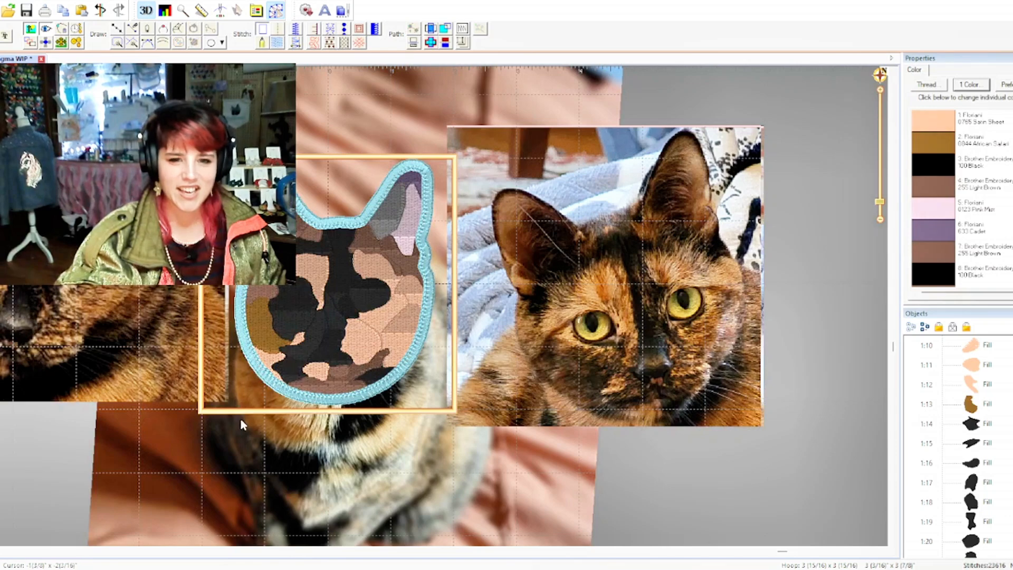
- Compare the ear, brow and cheek fills with the cat photos, both close up and across the whole patch
scroll(428, 304, up, 3)
click(384, 241)
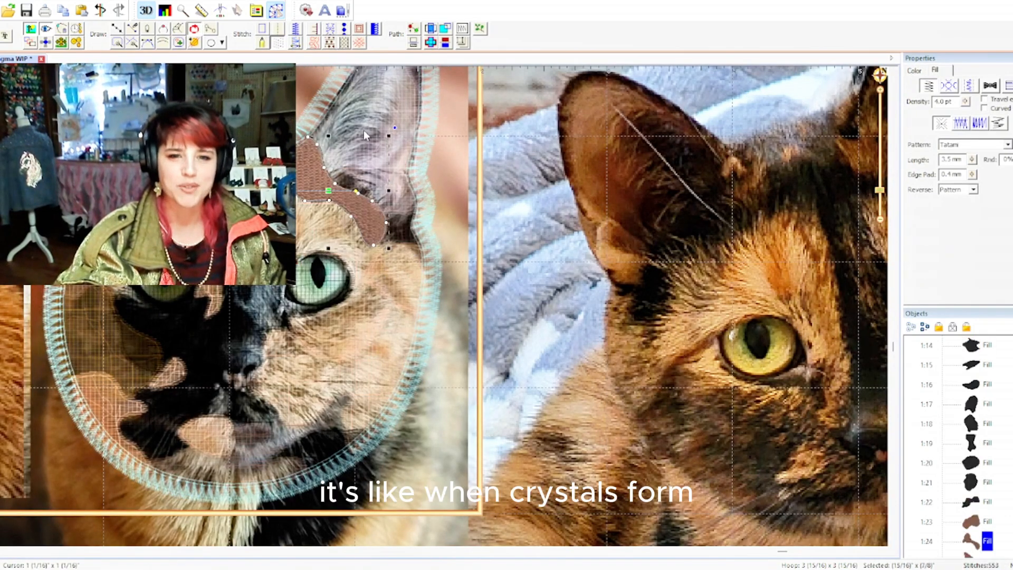
click(392, 135)
scroll(53, 469, down, 3)
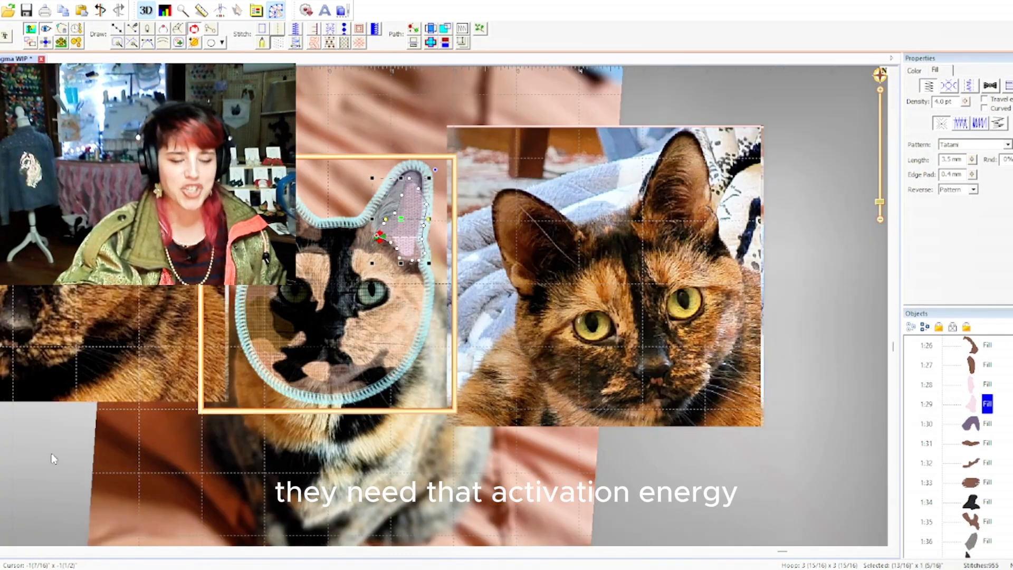
click(52, 468)
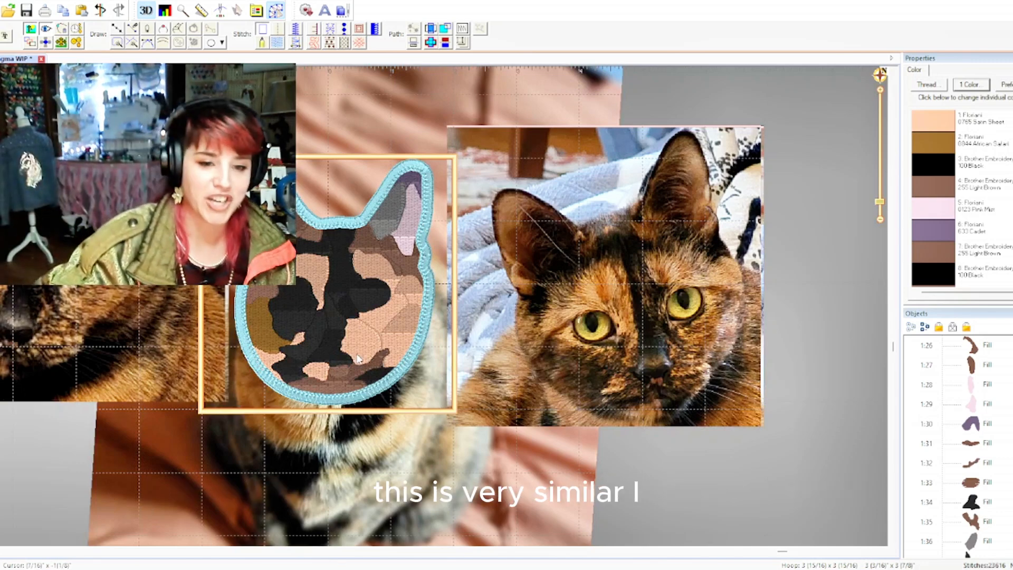
scroll(356, 354, up, 1)
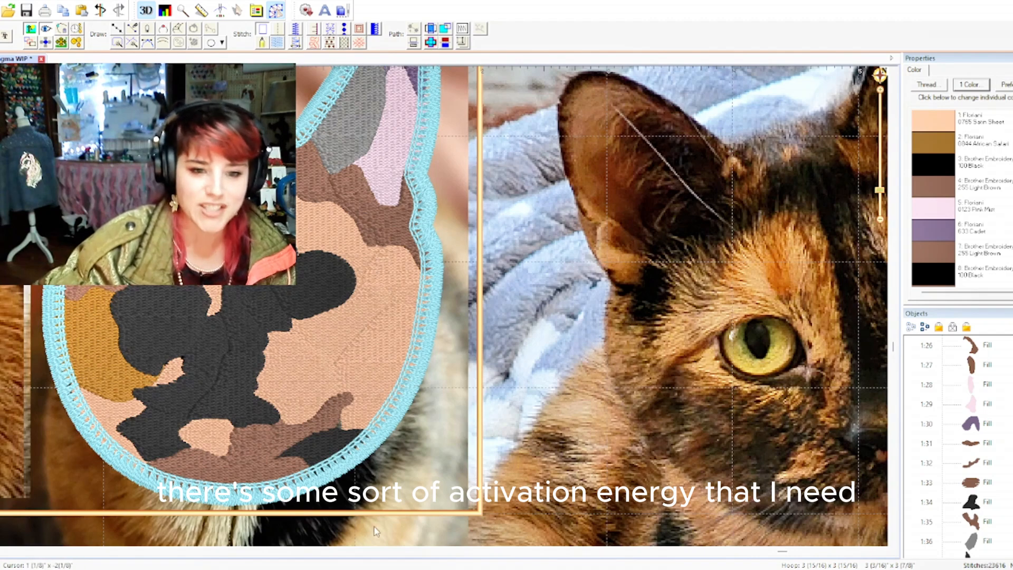
drag(781, 553, 398, 553)
scroll(91, 505, down, 1)
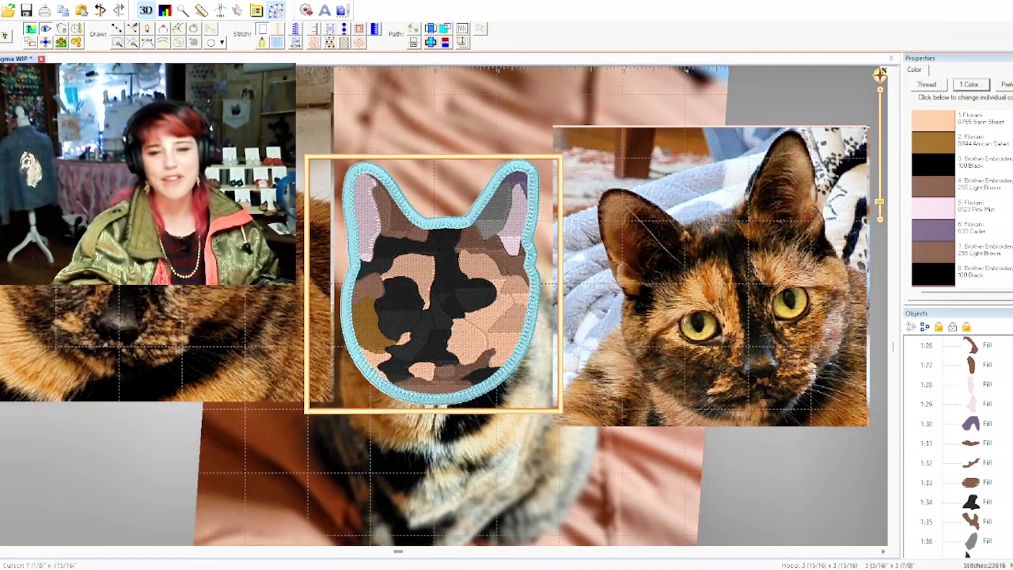
scroll(349, 323, up, 3)
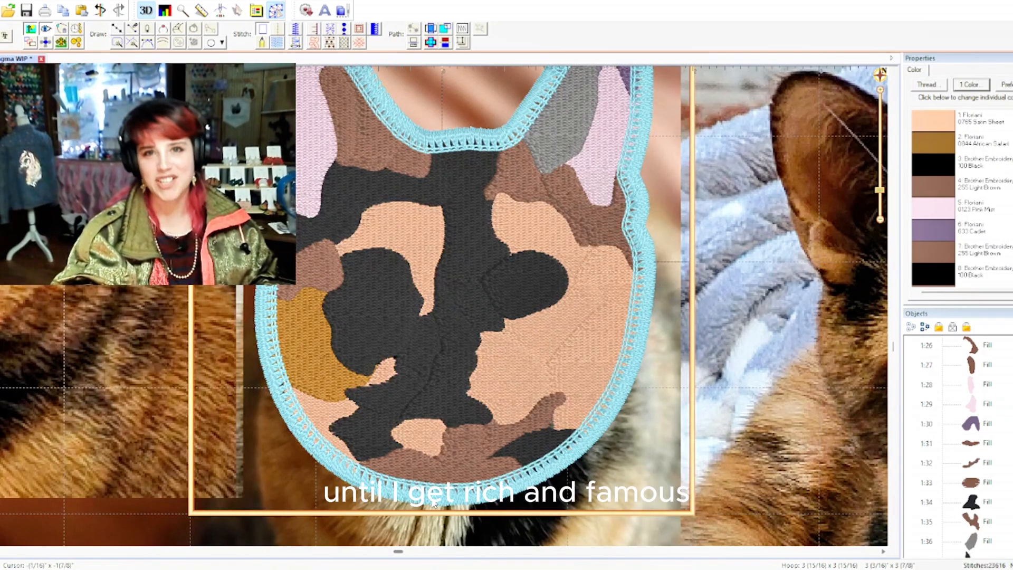
click(324, 278)
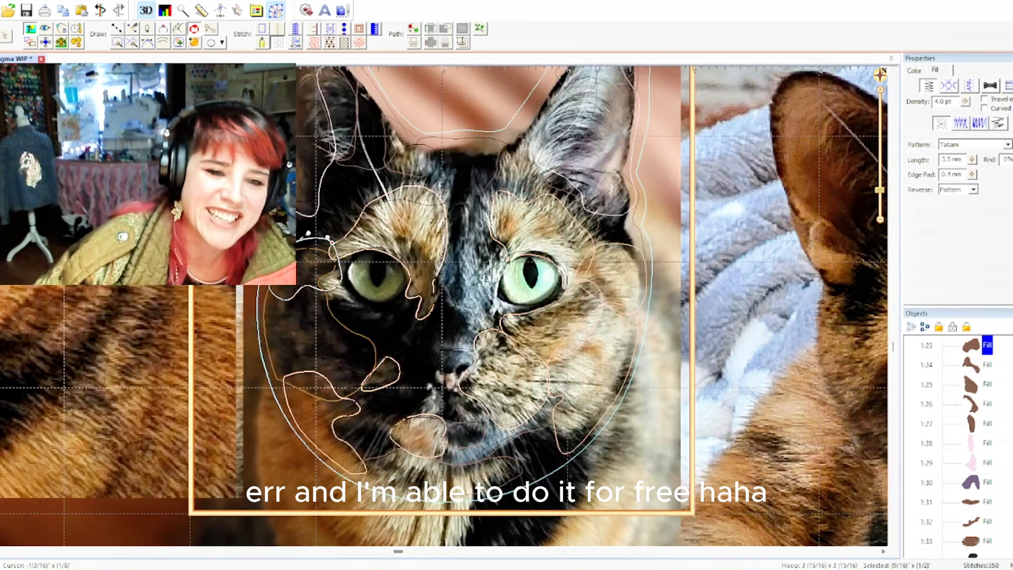
click(581, 259)
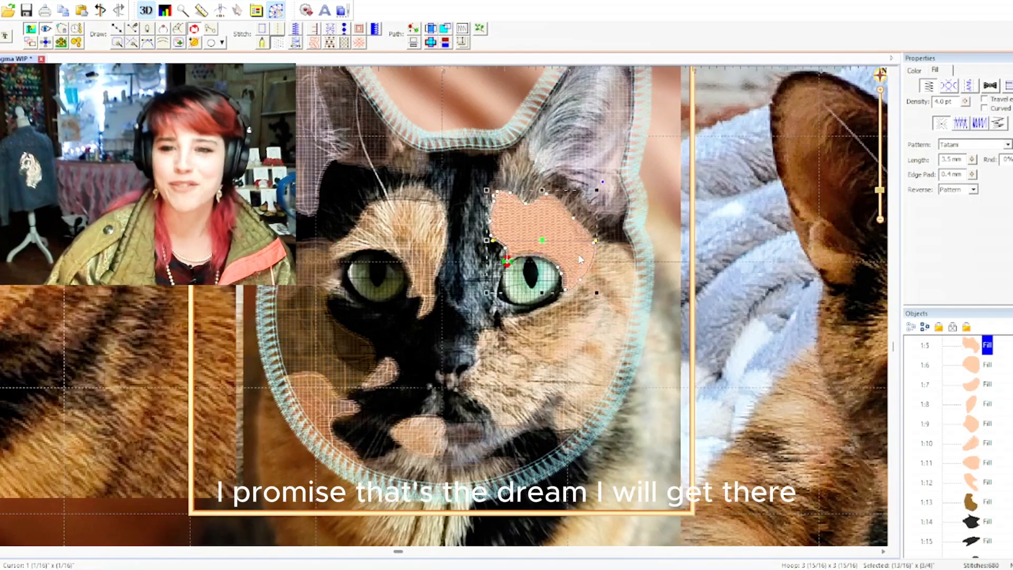
scroll(581, 259, down, 2)
click(177, 452)
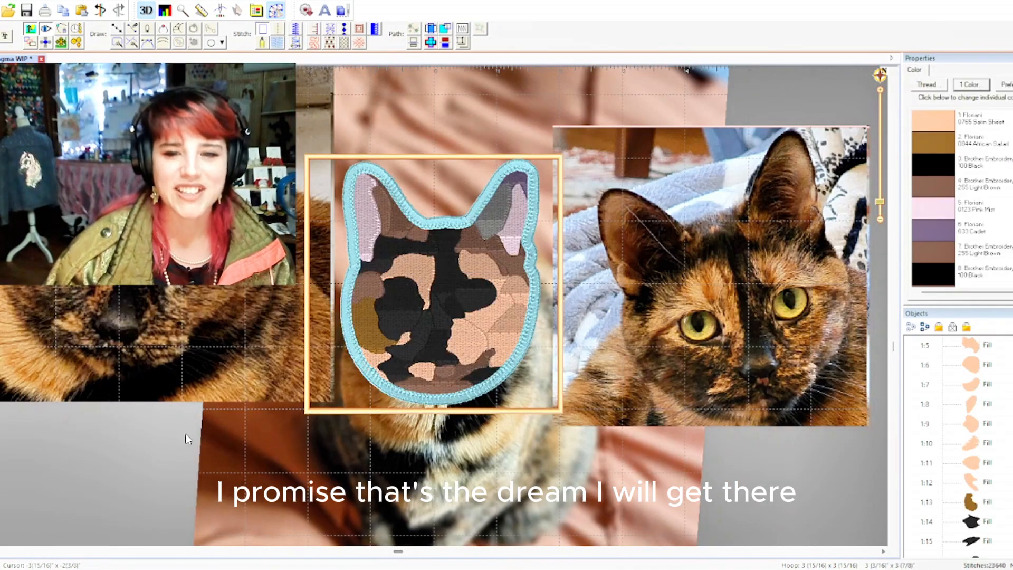